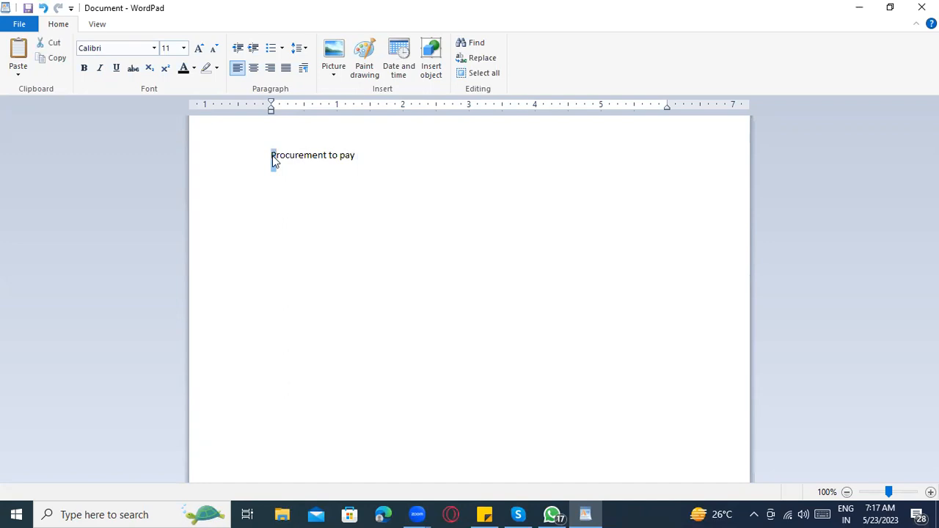
Step: Make the "Procurement to pay" heading bold and underlined
left_click(267, 160)
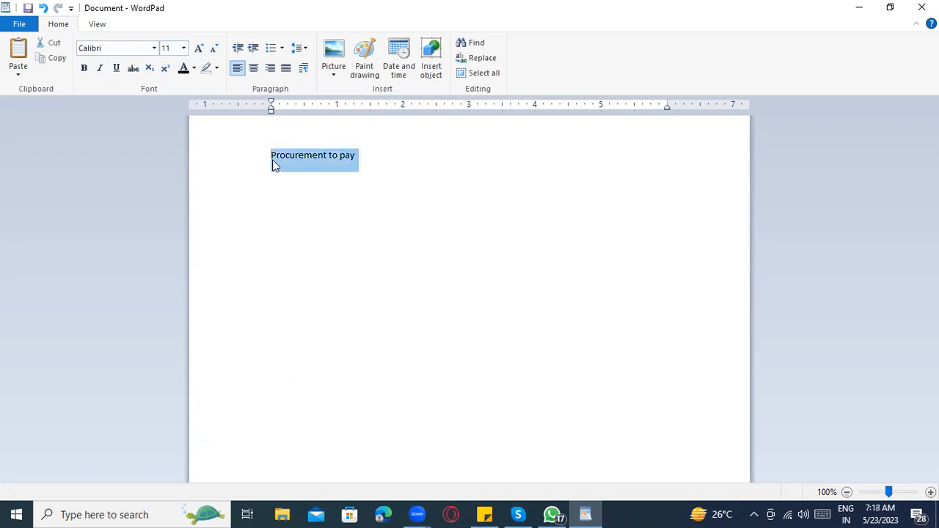
key("ctrl+b")
key("ctrl+u")
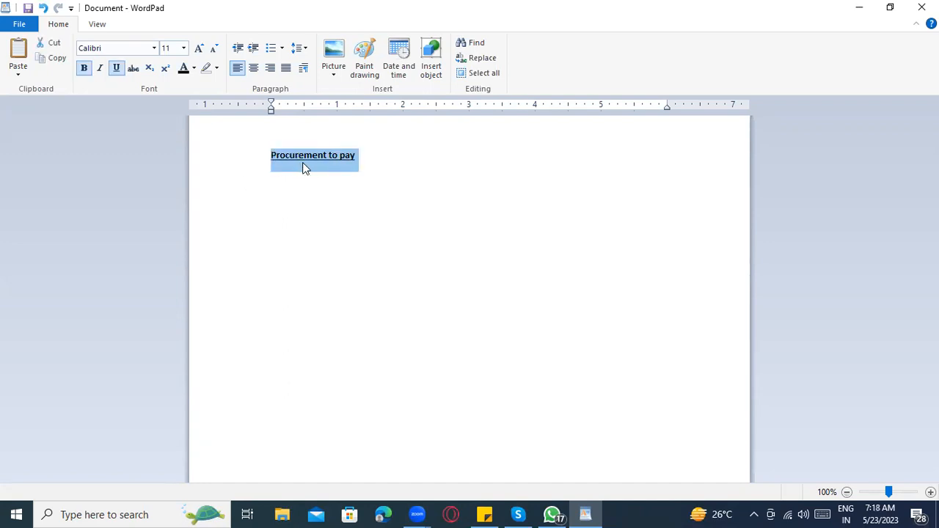
double_click(230, 198)
double_click(233, 199)
triple_click(241, 201)
double_click(260, 201)
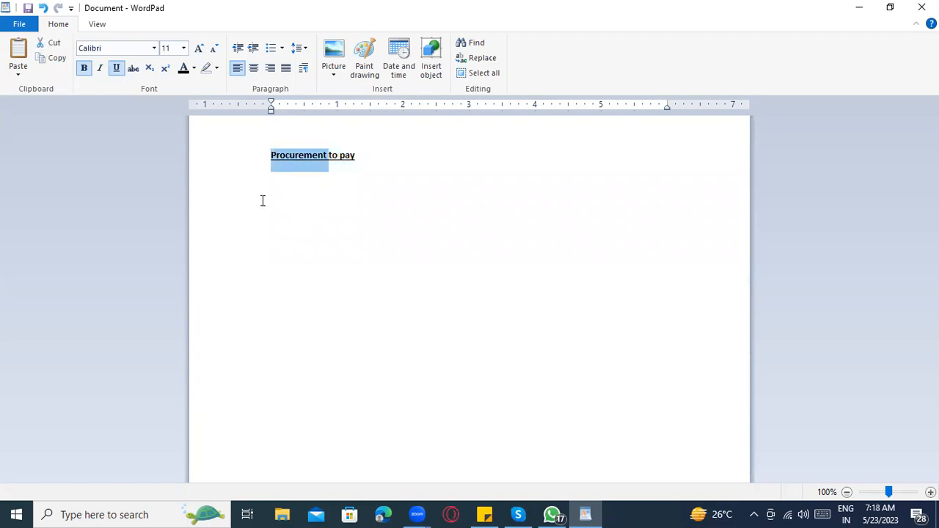
triple_click(262, 220)
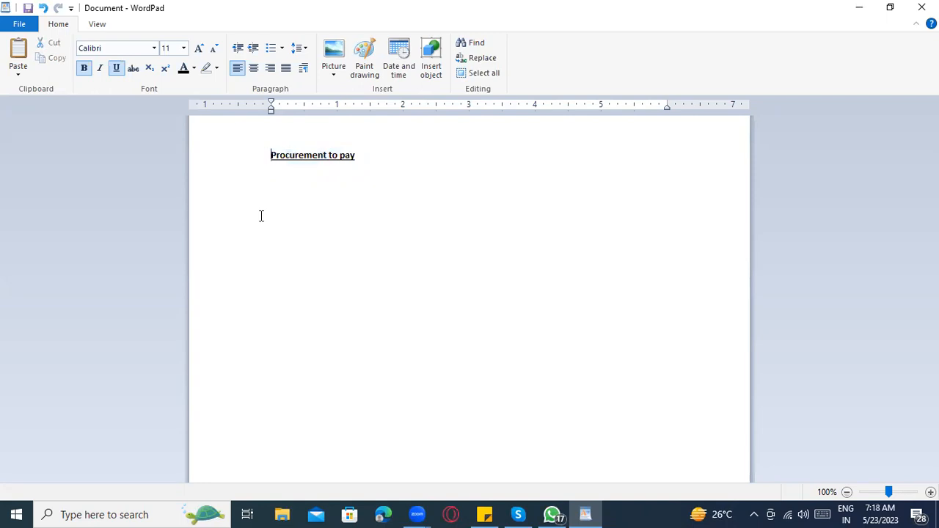
Step: Begin an item numbered 1 two lines below the heading and remove its bold and underline formatting
left_click(424, 176)
key("Return")
key("Return")
type("1")
key("shift+Left")
key("shift+Up")
key("ctrl+b")
key("ctrl+u")
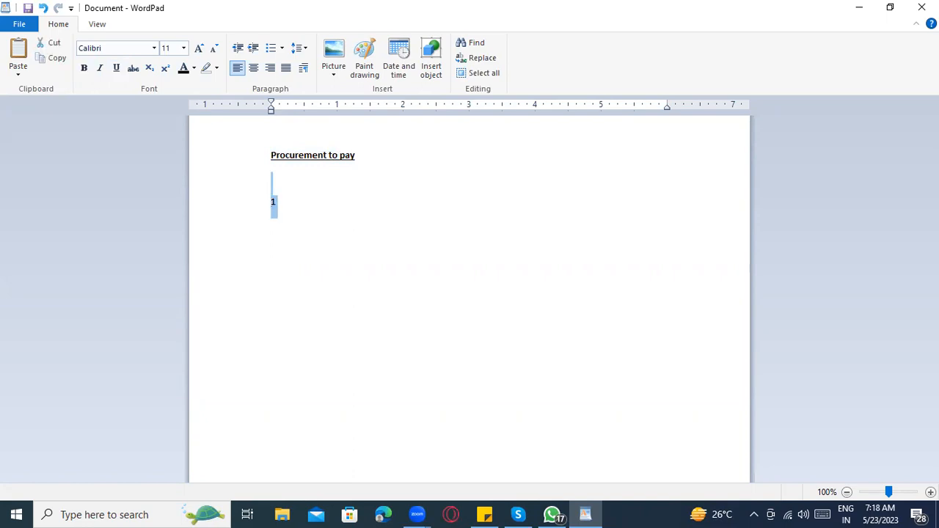
Step: Complete item 1 with the text "Identification of requirement - Purchase requistion"
left_click(304, 205)
type(". I")
key("BackSpace")
type("Identificaation")
key("BackSpace")
key("BackSpace")
key("BackSpace")
key("BackSpace")
key("BackSpace")
key("BackSpace")
type("ation ")
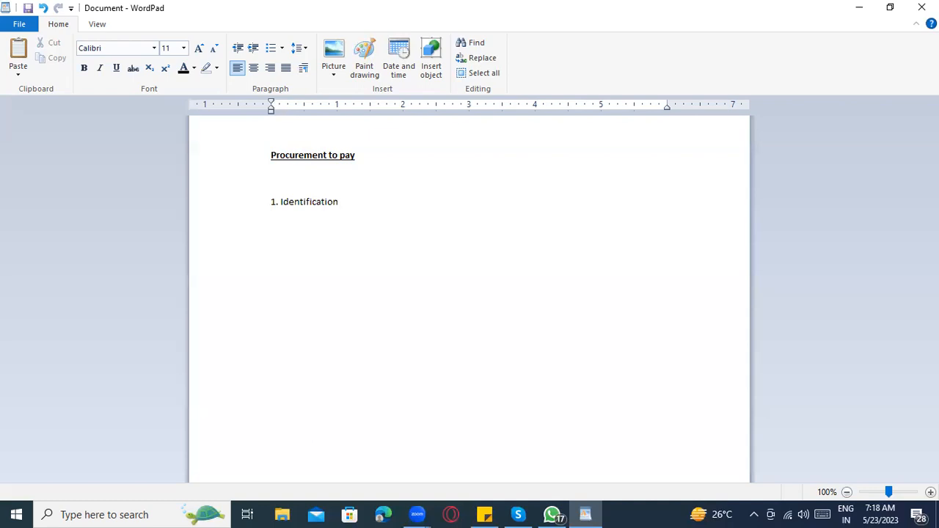
type("of requirement - Purchase requistion")
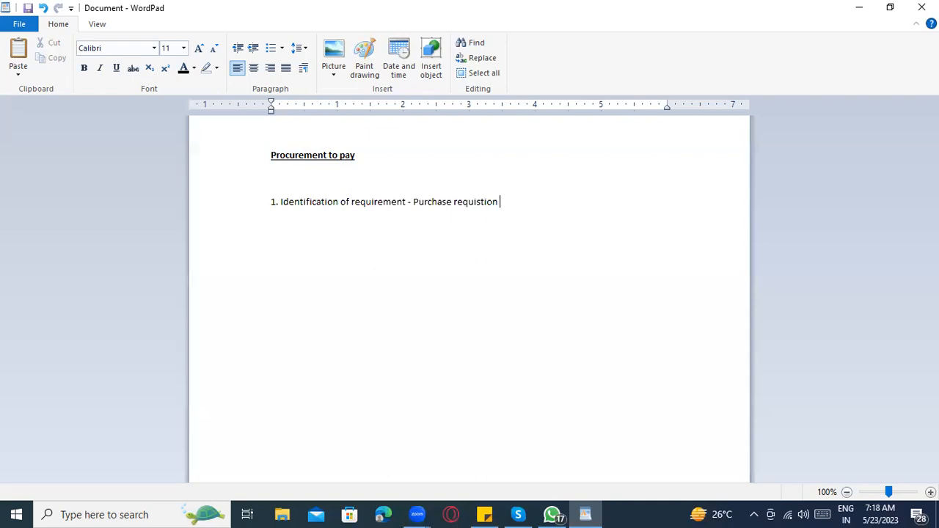
Step: Add a line under item 1 reading "T-code : ME51N", a row of dashes and "ME51"
key("Return")
type("T-code")
type(":  ME51N  ---------------------")
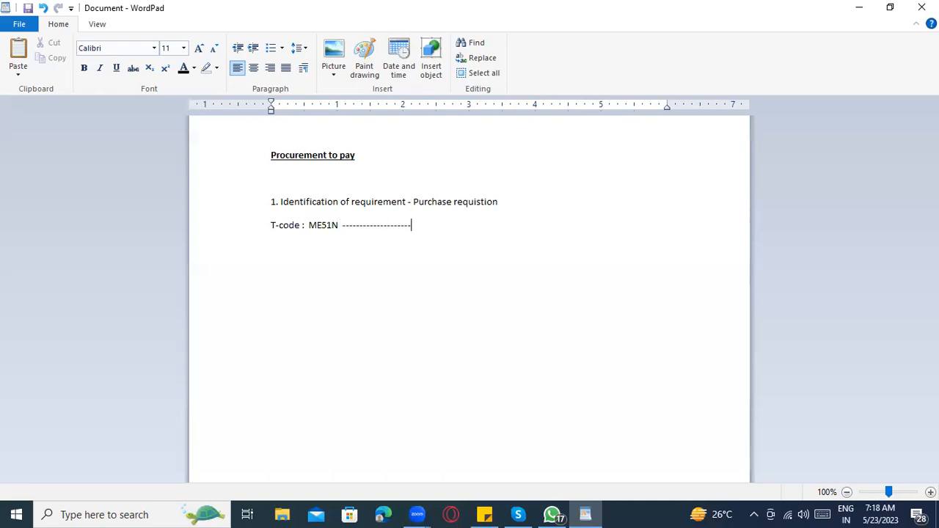
type("---  ME51")
left_click_drag(339, 225, 309, 226)
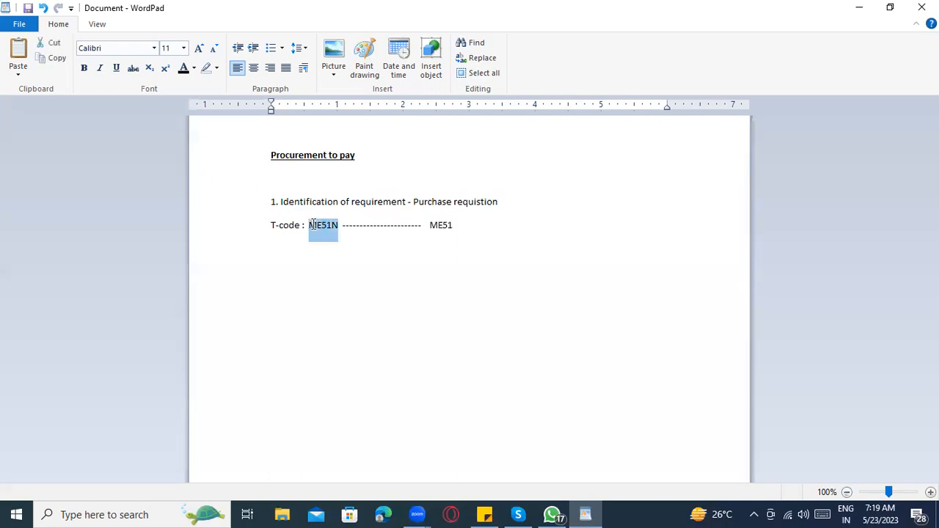
left_click(339, 227)
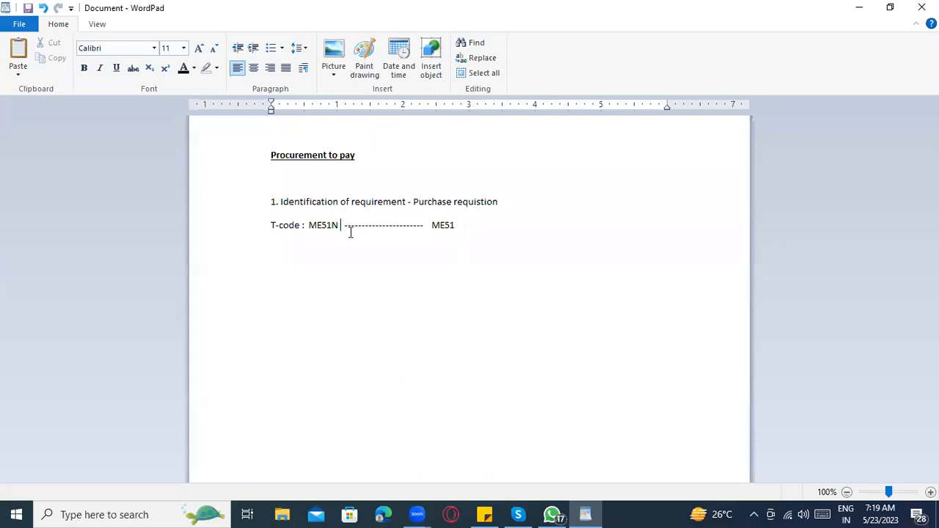
Step: Add the release note "( ECC 4.7 )" after ME51 on the T-code line
left_click(475, 229)
type("( 4.7ECC")
left_click(503, 222)
type(")")
Step: Add the release note "( ECC 5.0 , ECC 6.0)" after ME51N on the T-code line
left_click(338, 228)
type("( M")
key("BackSpace")
type("ECC 5.")
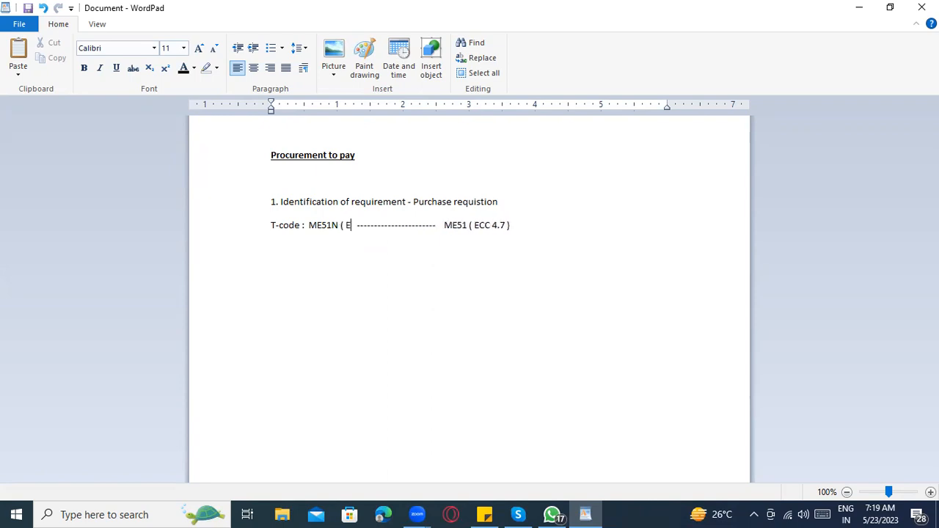
type("0")
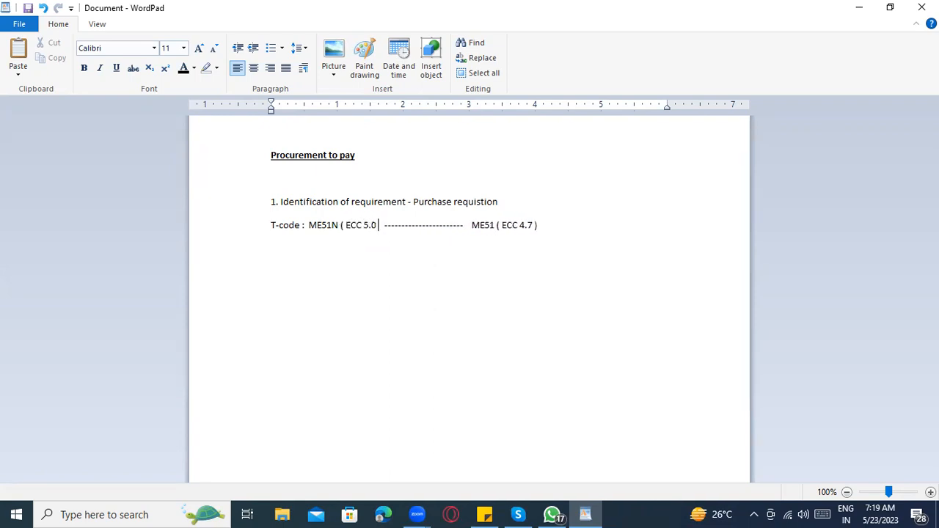
type(" , ECC 6")
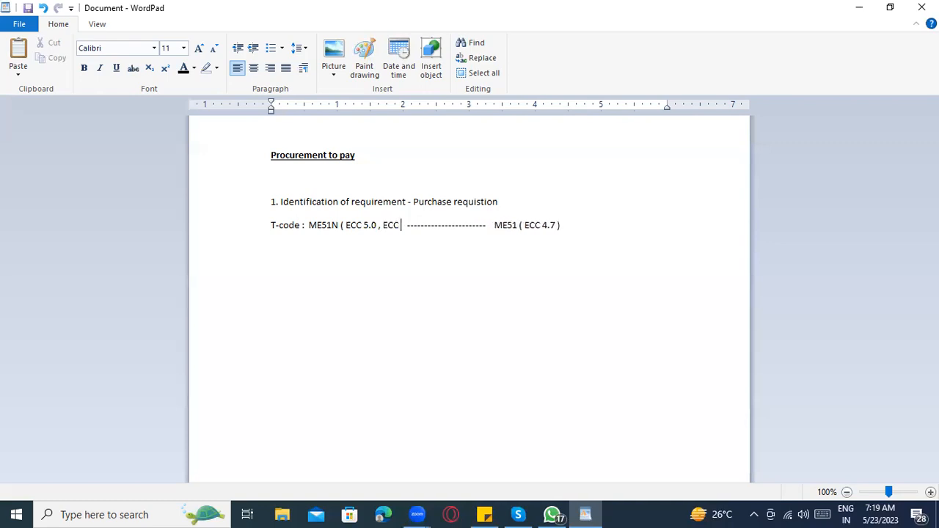
type(".))")
key("BackSpace")
key("BackSpace")
type("0)")
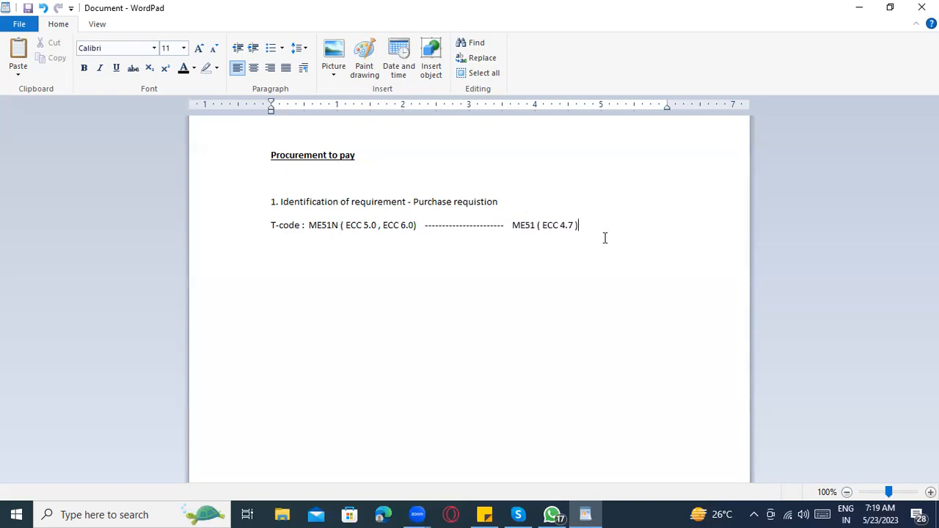
left_click(477, 209)
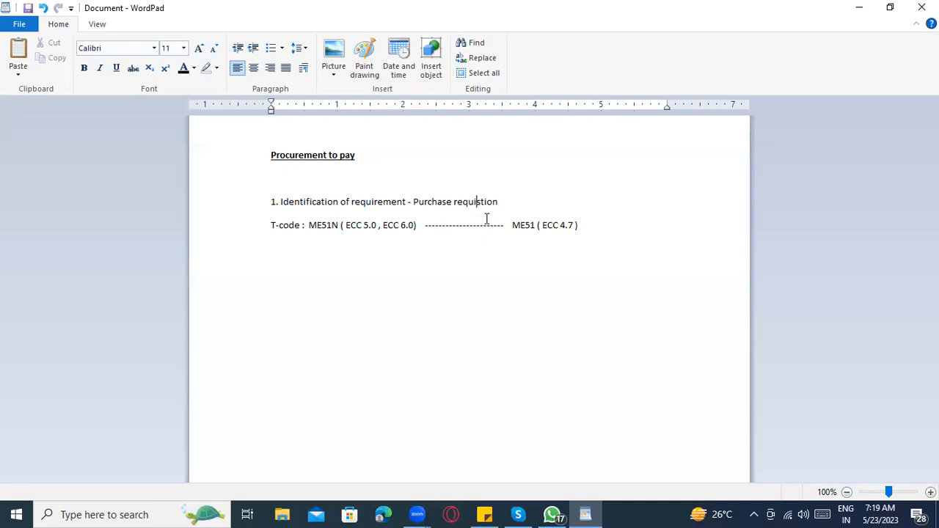
Step: List "Material Number -", "Qty" and "Delivery date" on separate lines below the T-code line
left_click(581, 229)
key("Return")
type("Material Number ")
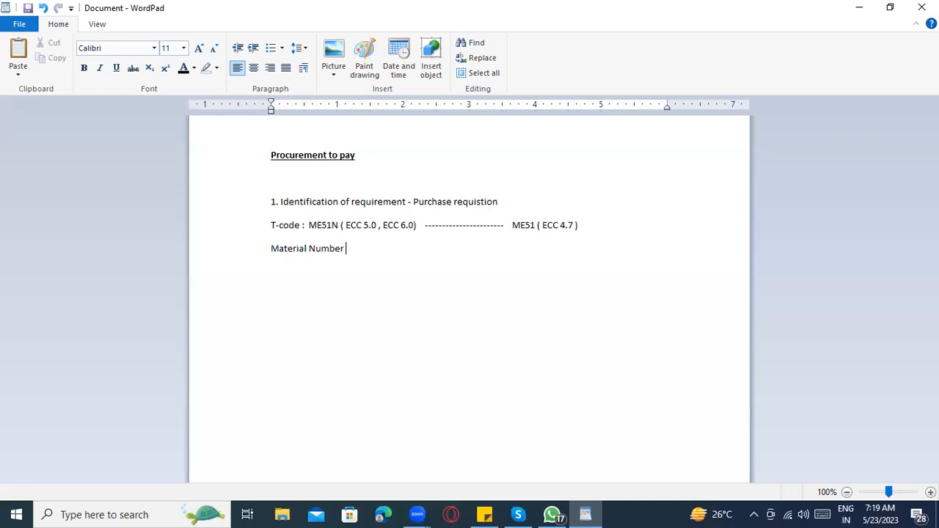
type("Qty ")
type("Delivery da")
type("te")
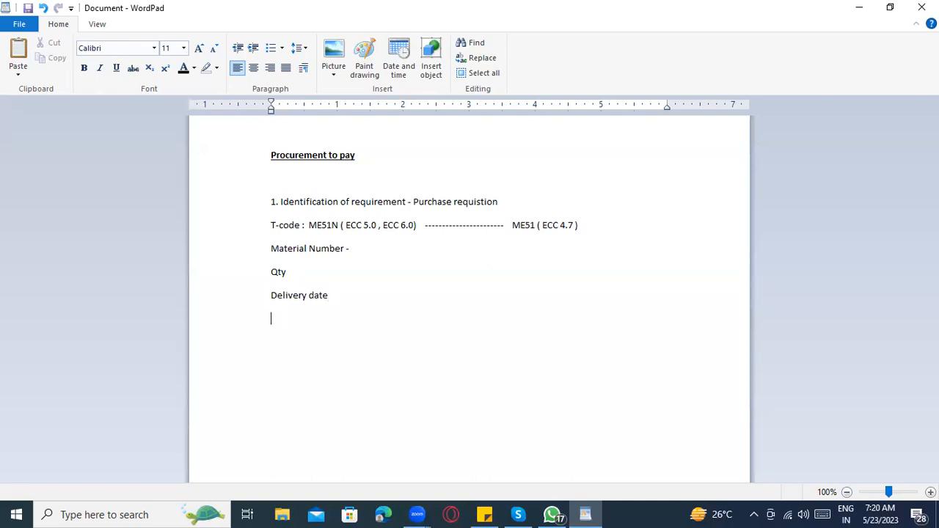
Step: Continue the list with "Plant", "Storage location", "Purchasing org" and "Purchasing Group -" on separate lines
type("Plant ")
type("Storage ")
type("location")
key("Return")
type("P")
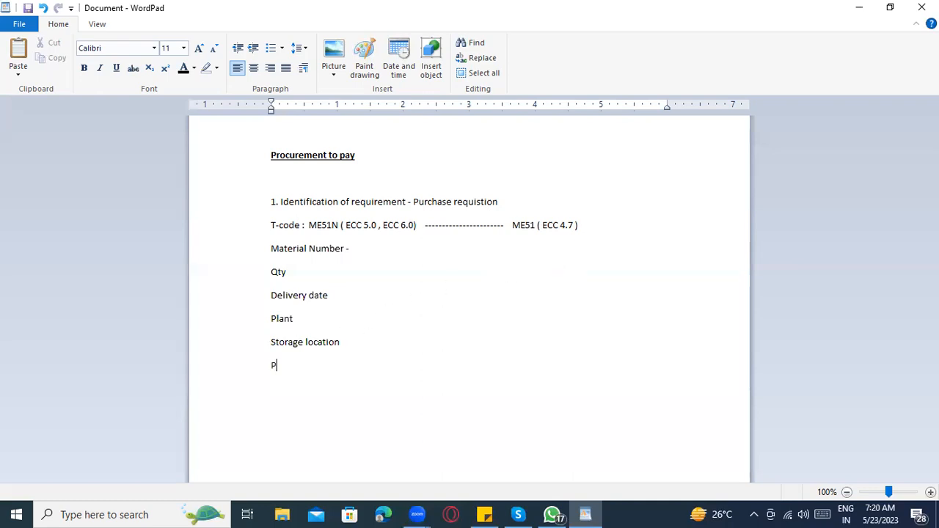
type("urchasing org")
key("Return")
type("Purchasing ")
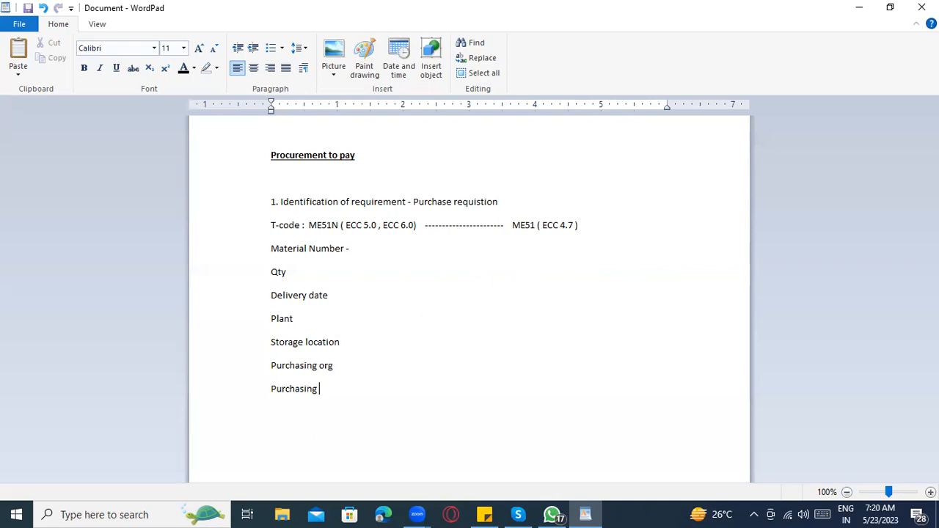
type("Group -")
left_click_drag(342, 390, 276, 253)
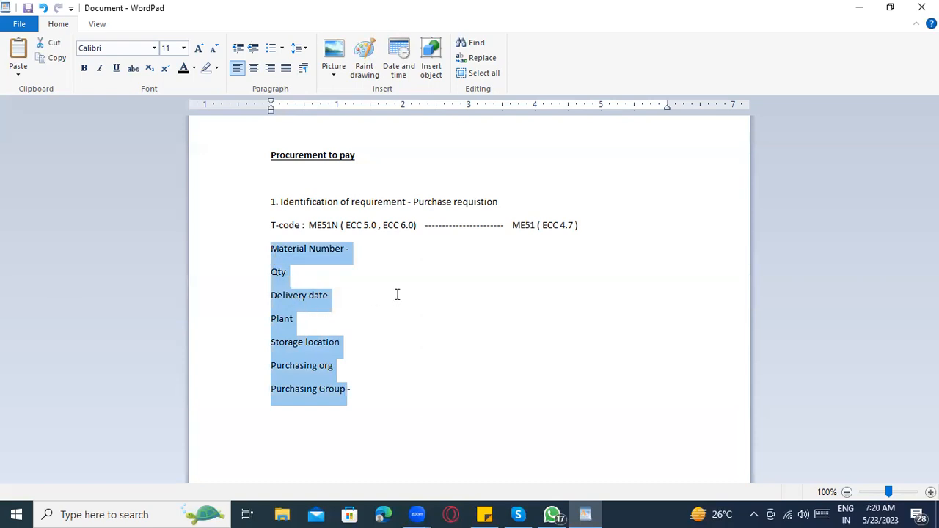
left_click(336, 228)
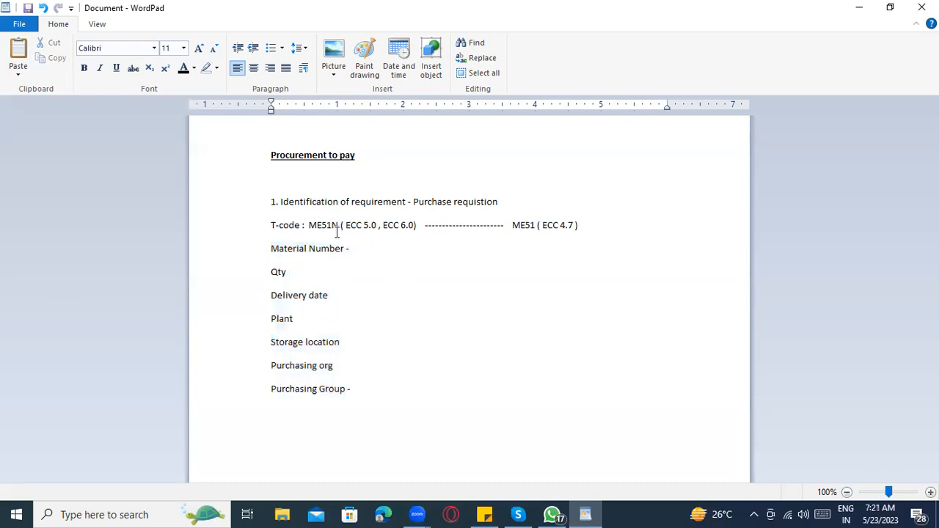
Step: Launch SAP Logon and open the "Testing server" connection from the S4 HANA folder
key("super")
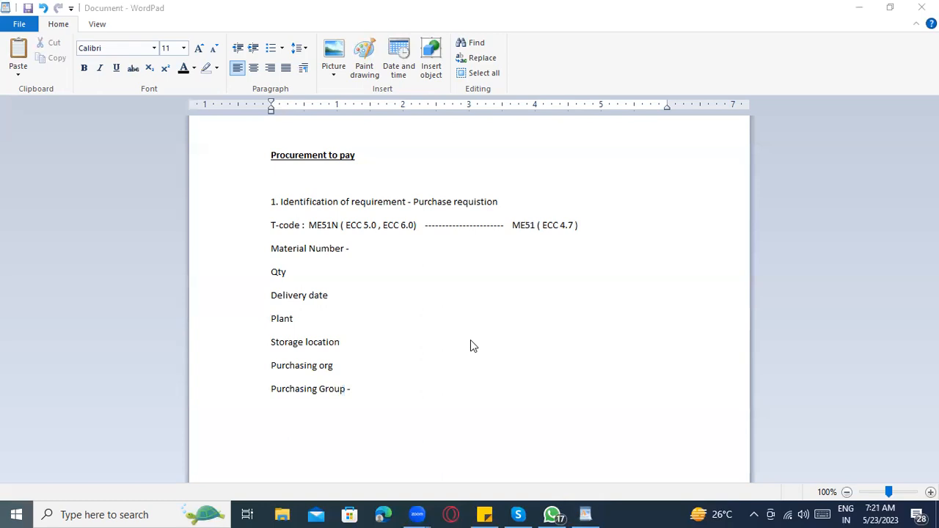
type("SAP")
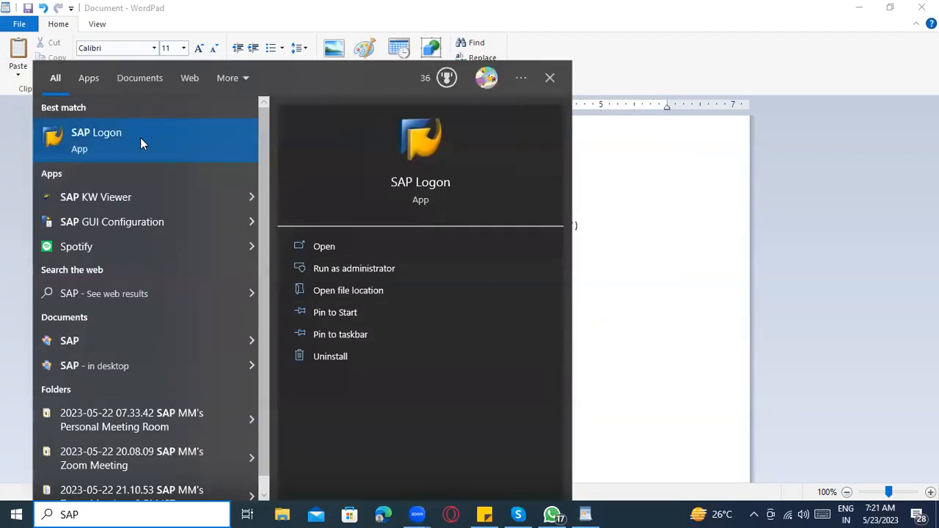
left_click(92, 145)
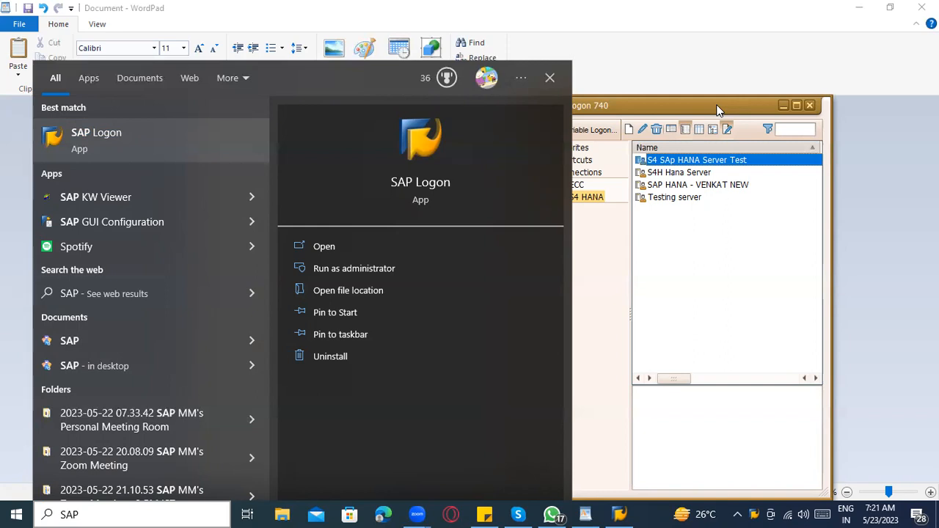
left_click(773, 289)
left_click(760, 288)
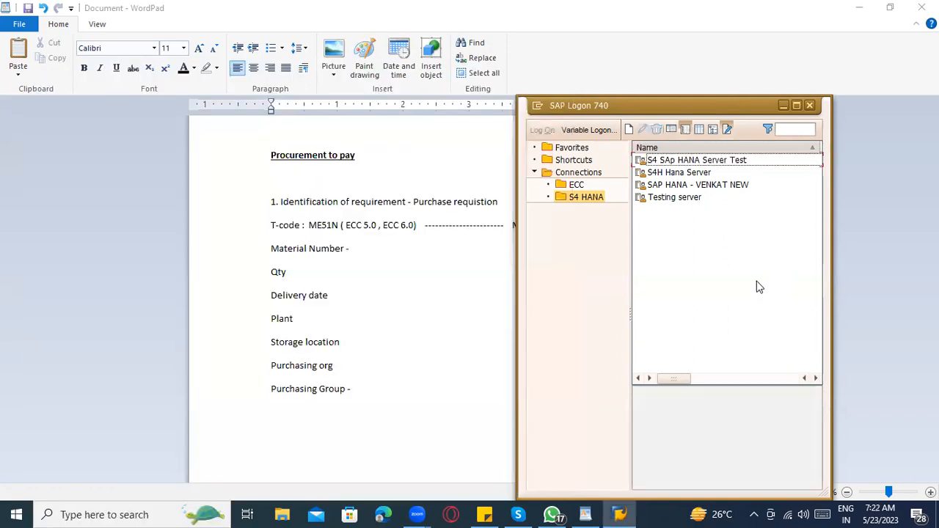
left_click(683, 201)
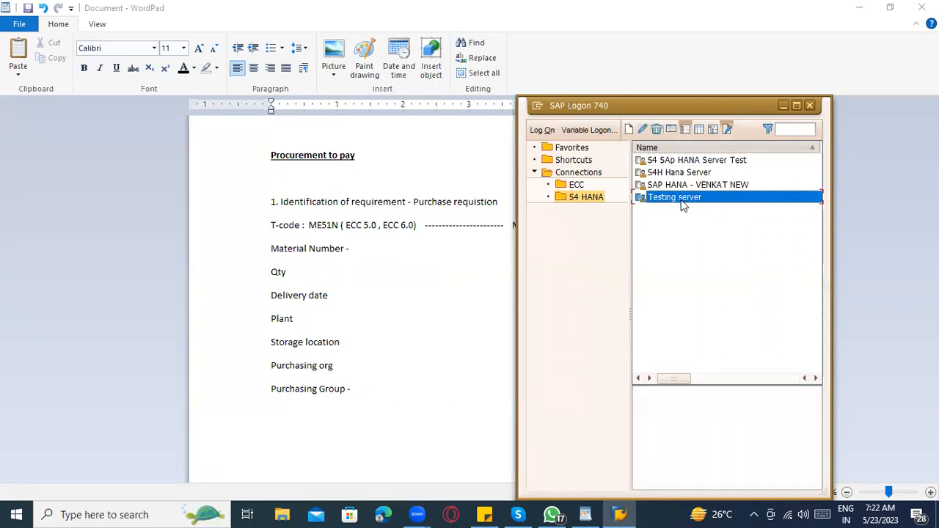
double_click(682, 204)
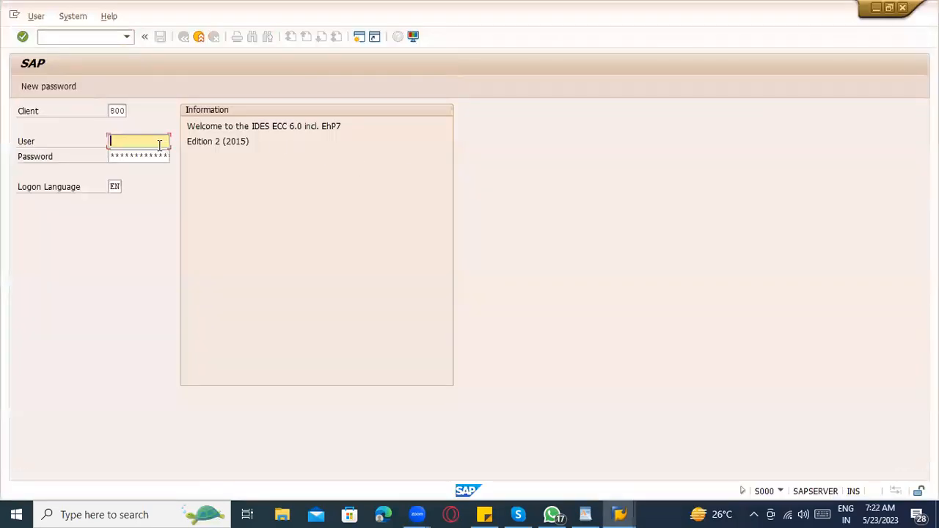
Step: Log on to SAP client 800 with the user ID and the password copied from the sticky note
left_click(152, 151)
left_click(154, 156)
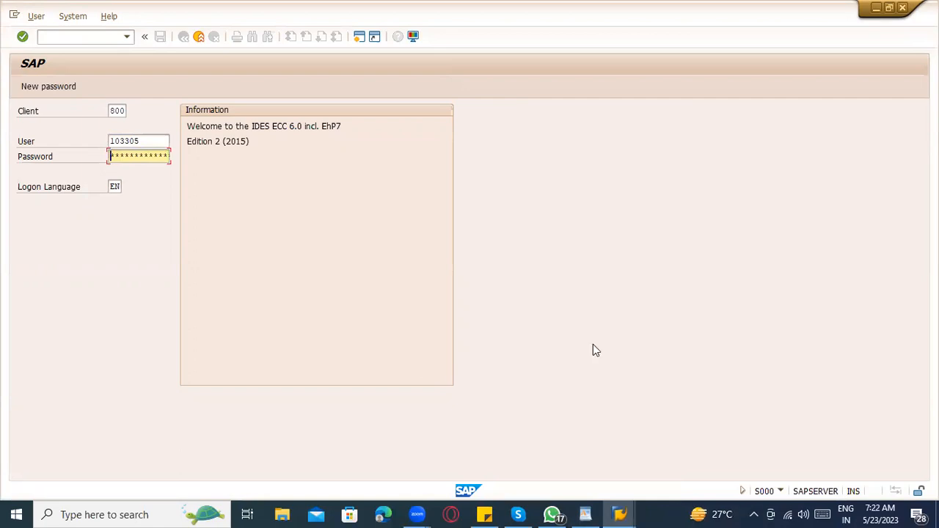
left_click(493, 514)
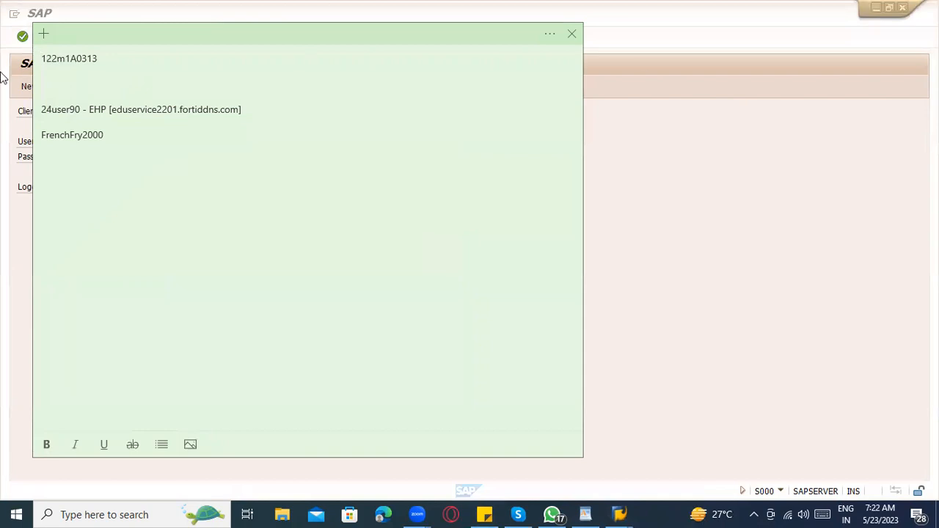
left_click_drag(110, 63, 15, 56)
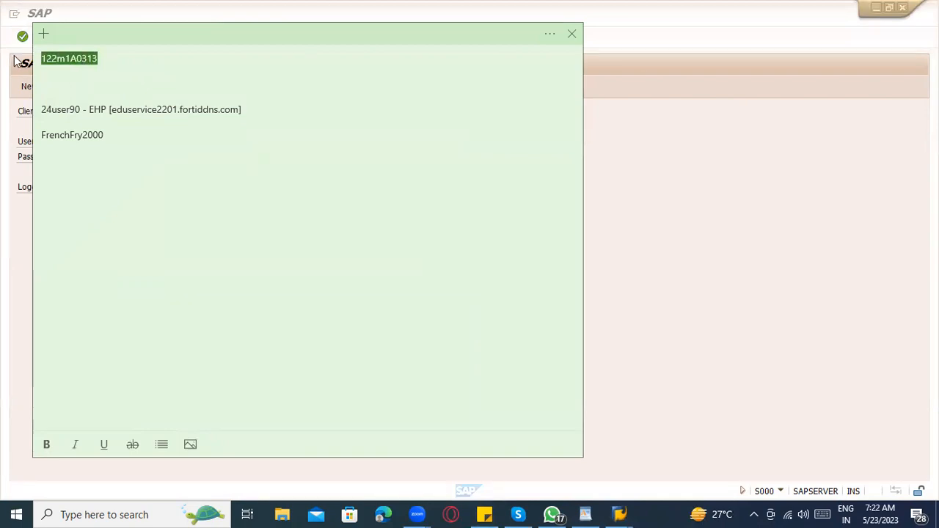
left_click(14, 57)
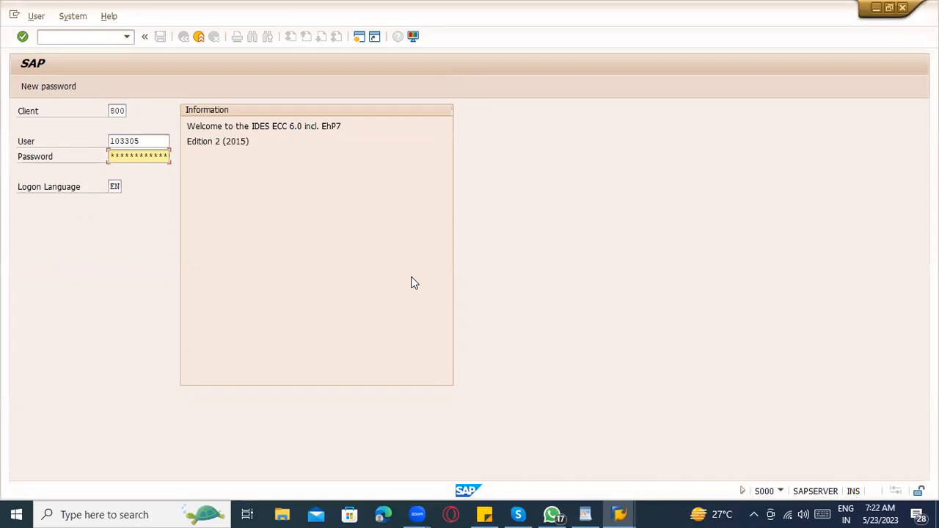
key("Return")
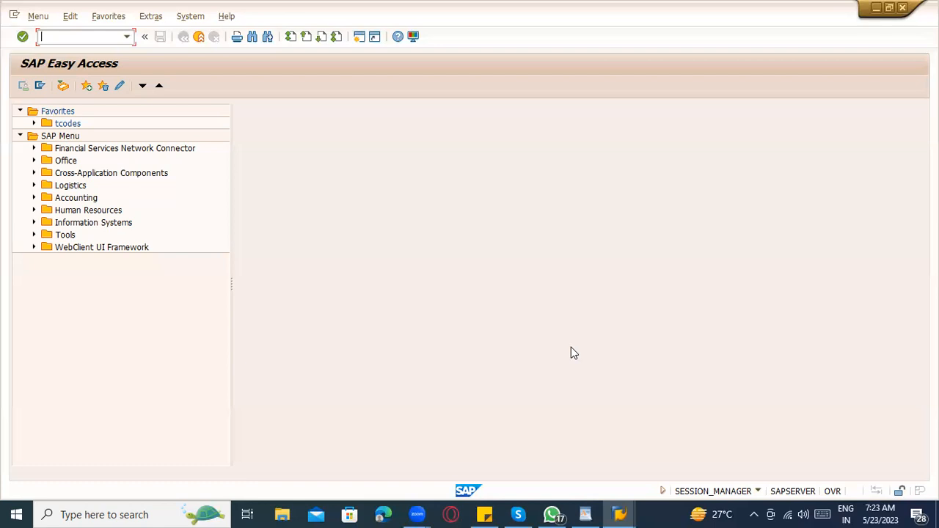
Step: Show the SAP Logon window with its connection list, and return to the SAP Easy Access session
left_click(619, 514)
left_click(553, 453)
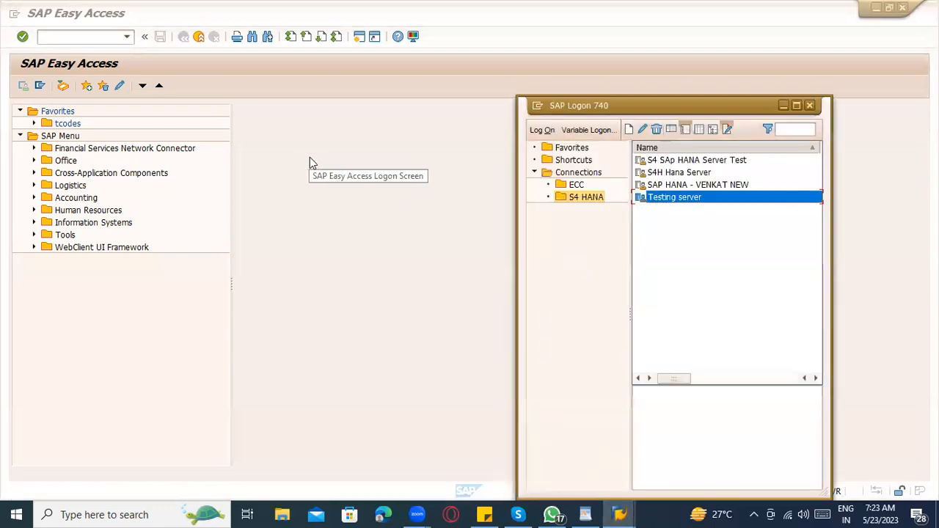
left_click(360, 306)
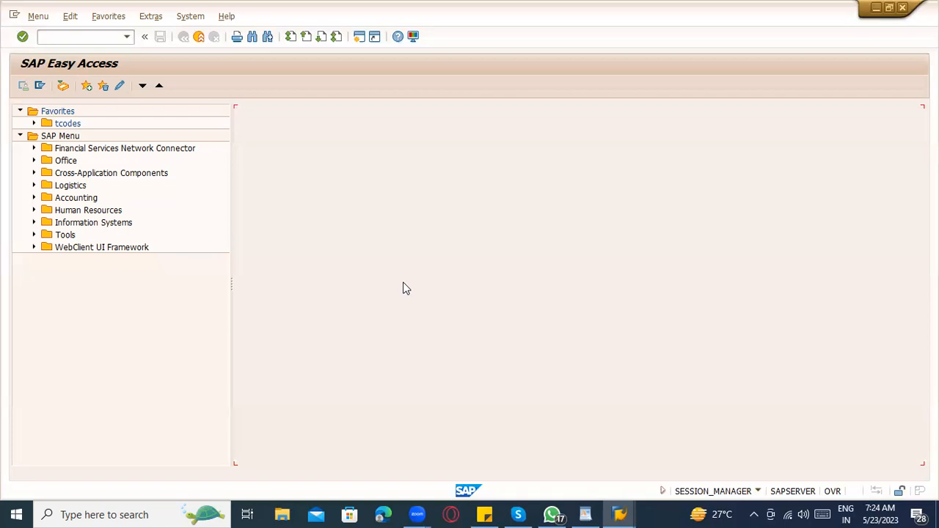
left_click(74, 37)
left_click(199, 36)
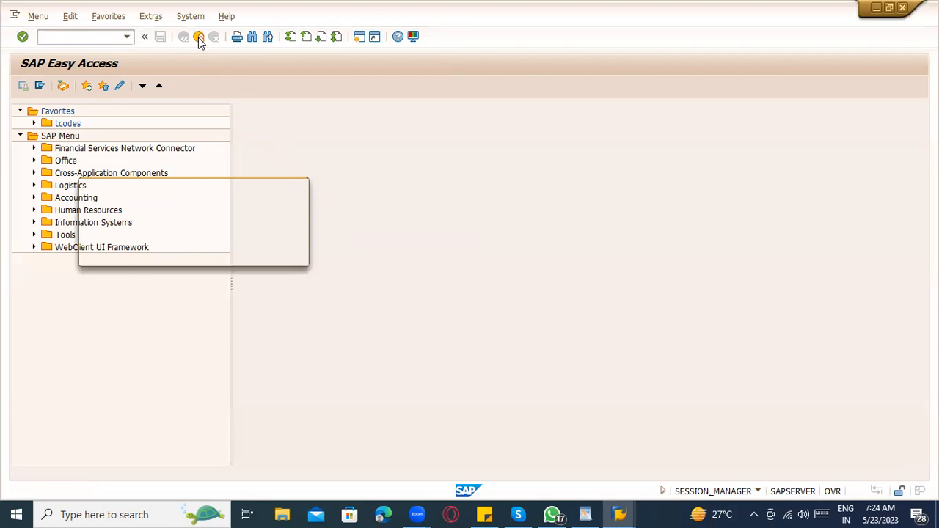
left_click(217, 253)
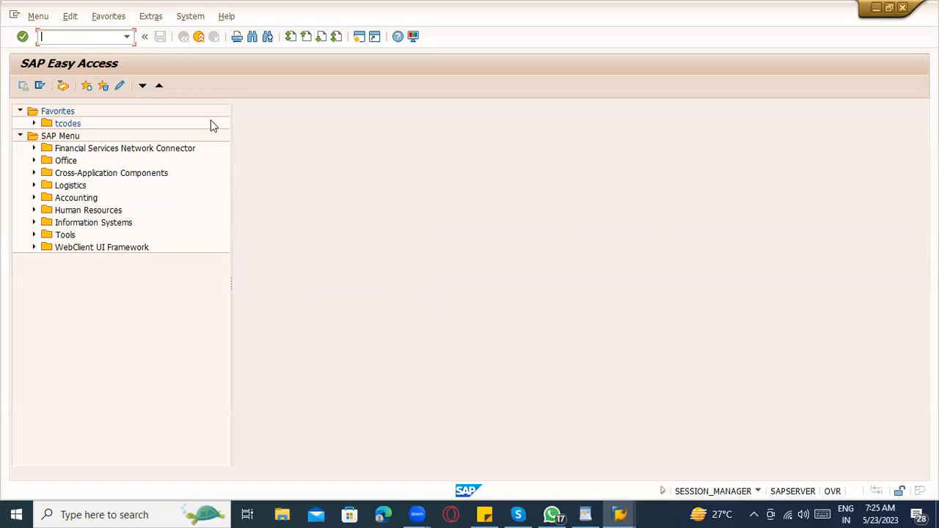
Step: Show the purchase requisition field list in the WordPad notes, and return to the SAP Easy Access session
key("alt+Tab")
key("alt+Tab")
key("alt+Tab")
key("alt+Tab")
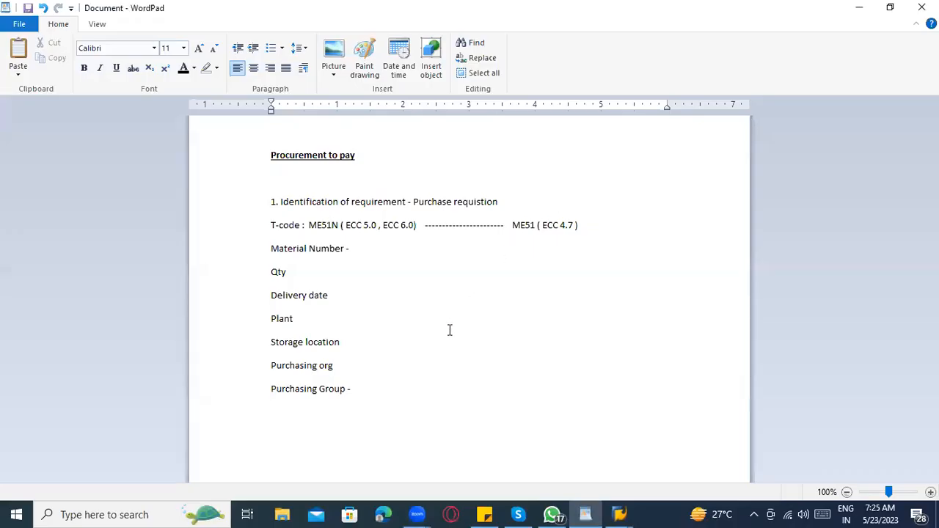
key("alt+Tab")
left_click(453, 321)
left_click(340, 322)
key("alt+Tab")
key("alt+Tab")
key("alt+Tab")
key("Tab")
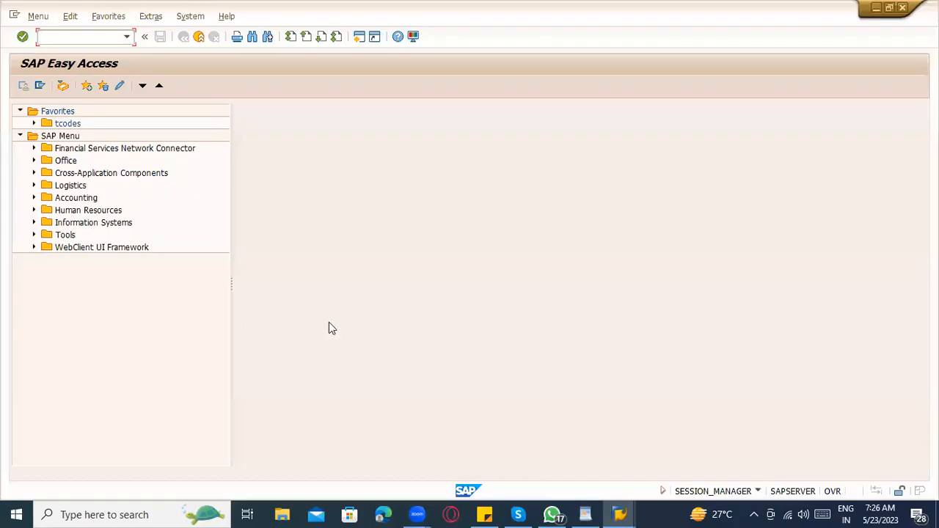
Step: Check the T-code line in the WordPad notes, and run transaction me51n in SAP
key("alt+Tab")
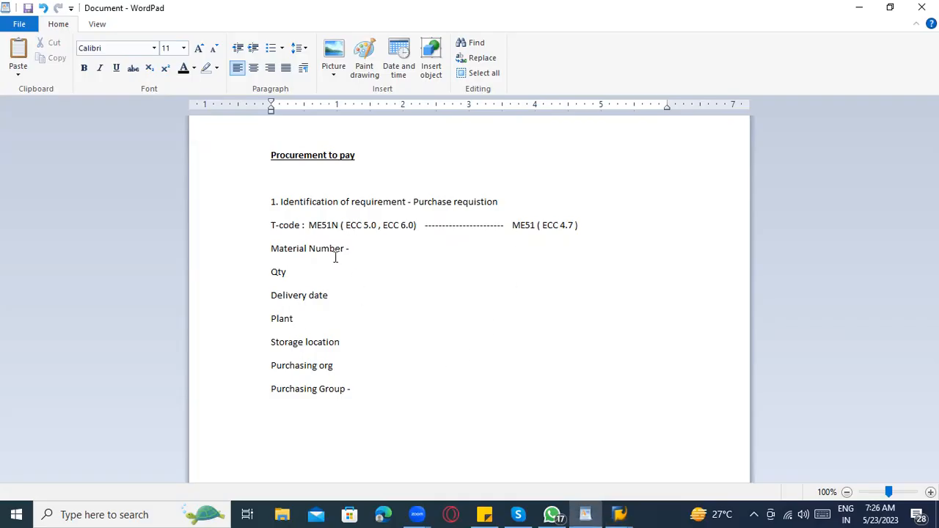
left_click(336, 229)
key("alt+Tab")
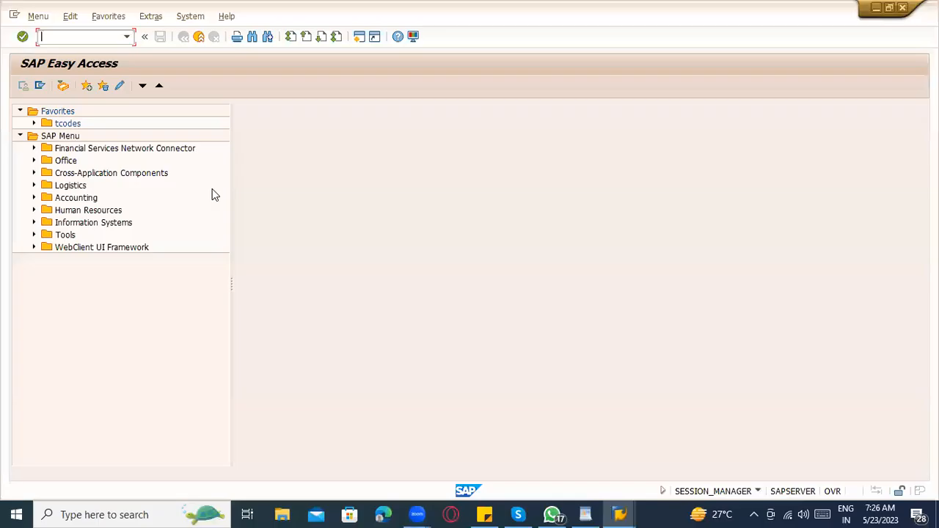
type("me51n")
key("Return")
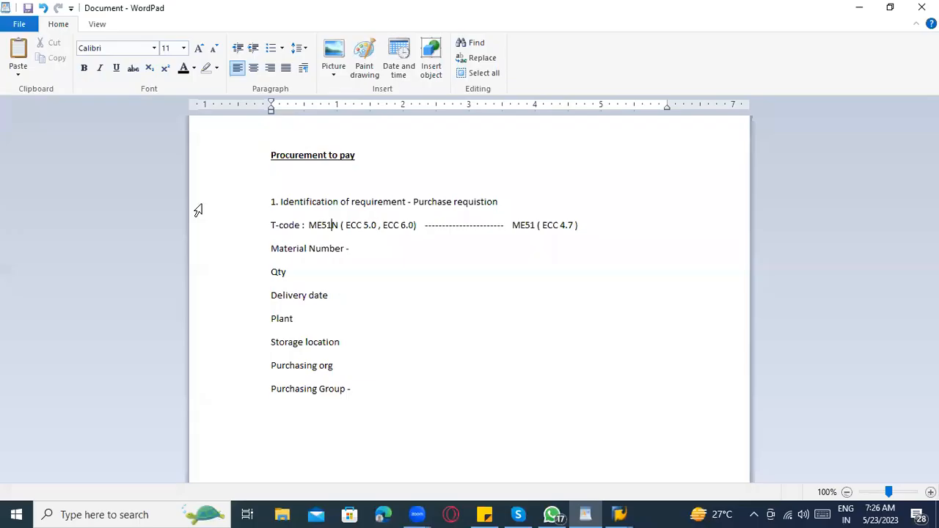
Step: Review the required requisition fields in the WordPad notes, from Material Number through Purchasing Group
key("alt+Tab")
left_click(363, 233)
left_click(363, 262)
left_click(361, 369)
left_click(369, 383)
key("alt+Tab")
key("alt+Tab")
left_click(364, 259)
left_click(322, 277)
left_click(331, 296)
left_click(344, 323)
Step: Add the lines "Plant - 1100 , 1000" and "Material - 100-100 , 100 - 110" below Purchasing Group in the notes
left_click(372, 389)
key("Return")
type("Plant - 1100 , 1000")
key("Return")
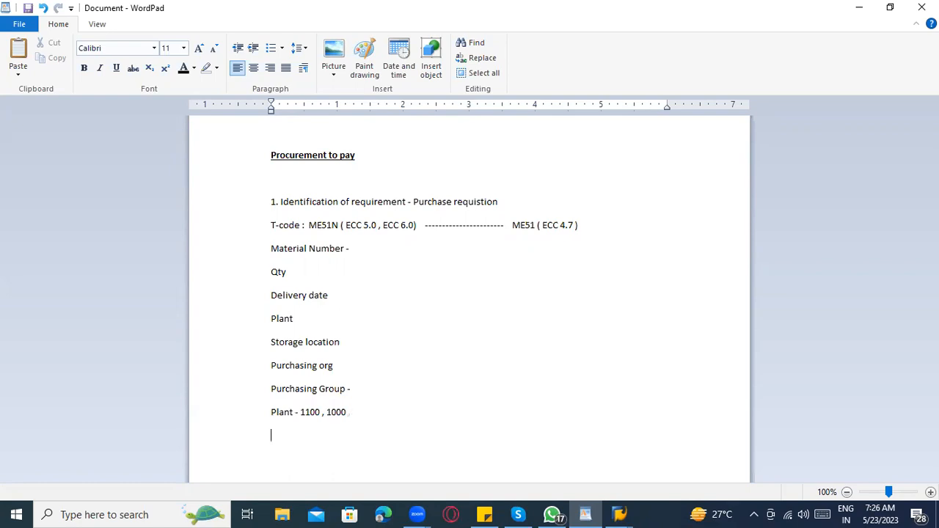
type("Material - 100-100 , 100 - 110")
key("Return")
Step: Continue the notes with "Purchasing org - 1000", "Purchasing group - 000" and "Company code - 1000" on separate lines
type("Purchasing org - 1000")
key("Return")
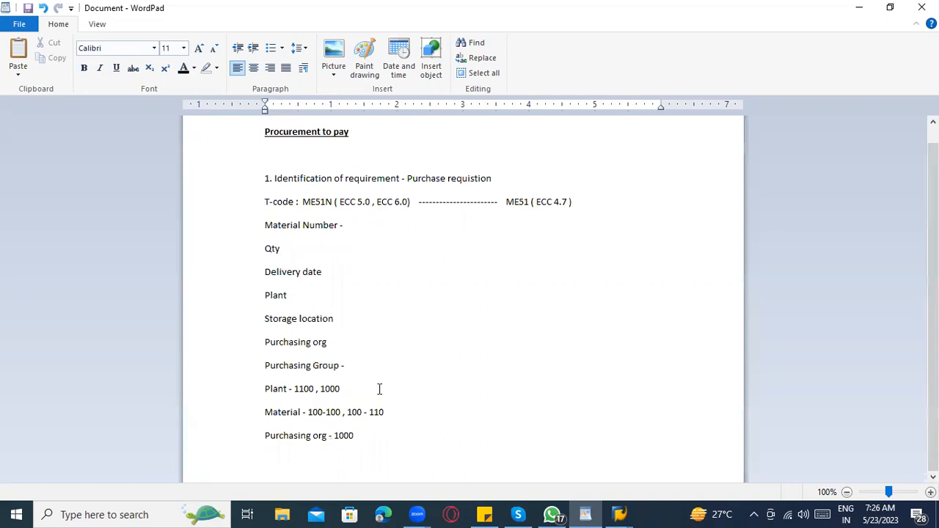
type("Purchasing group - 000")
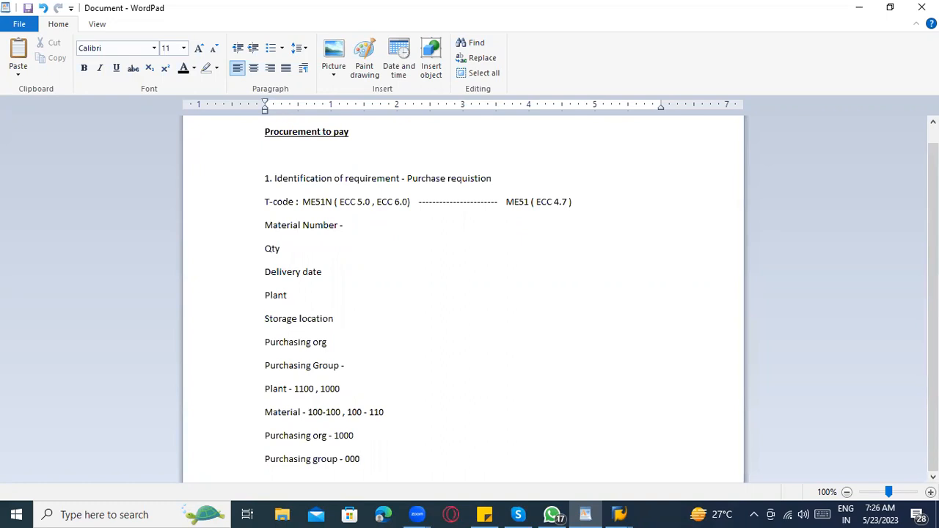
key("Return")
type("C")
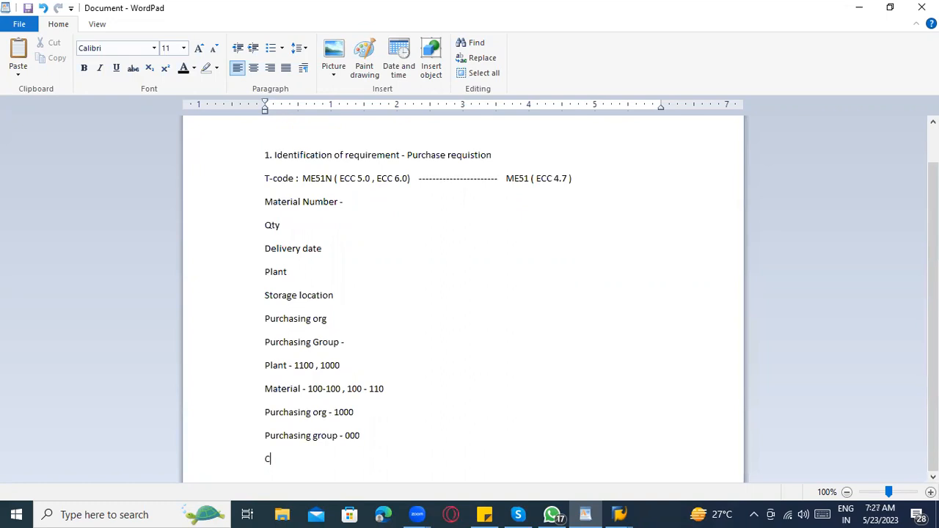
type("ompany code - 10000")
key("BackSpace")
scroll(373, 439, "up", 1)
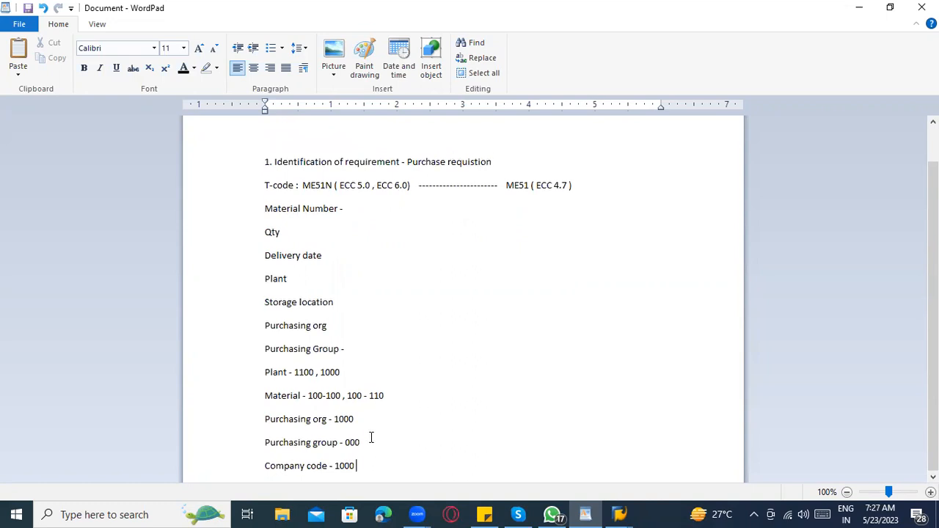
Step: Highlight the sample data lines in the notes, from Plant through Company code, for review
left_click(261, 380)
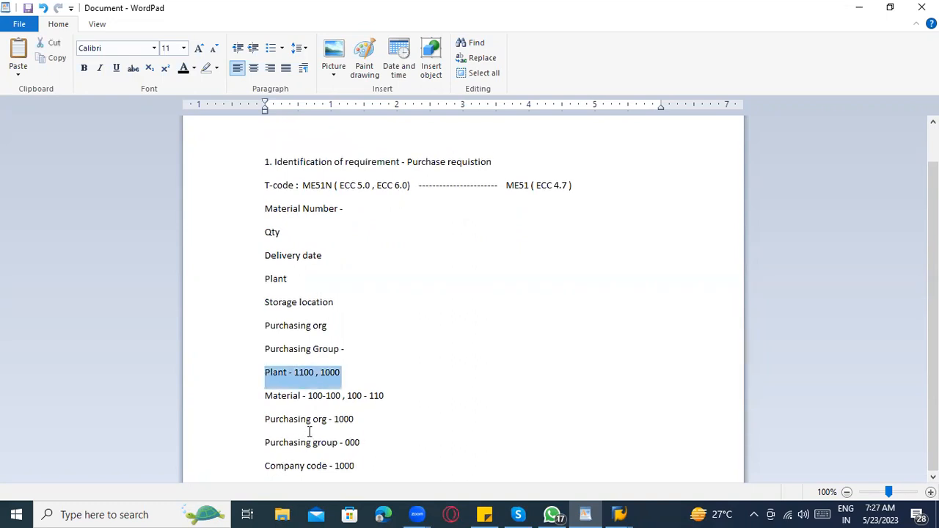
left_click(357, 467)
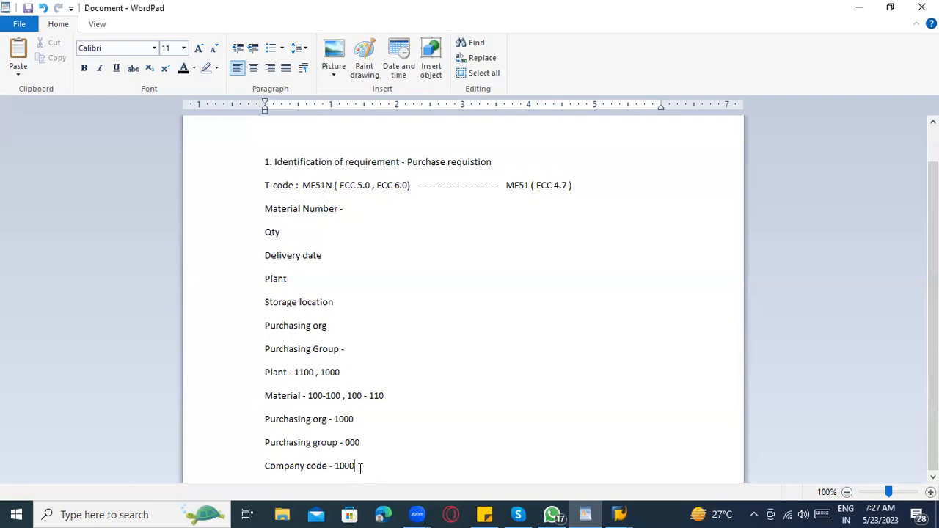
left_click_drag(359, 468, 269, 370)
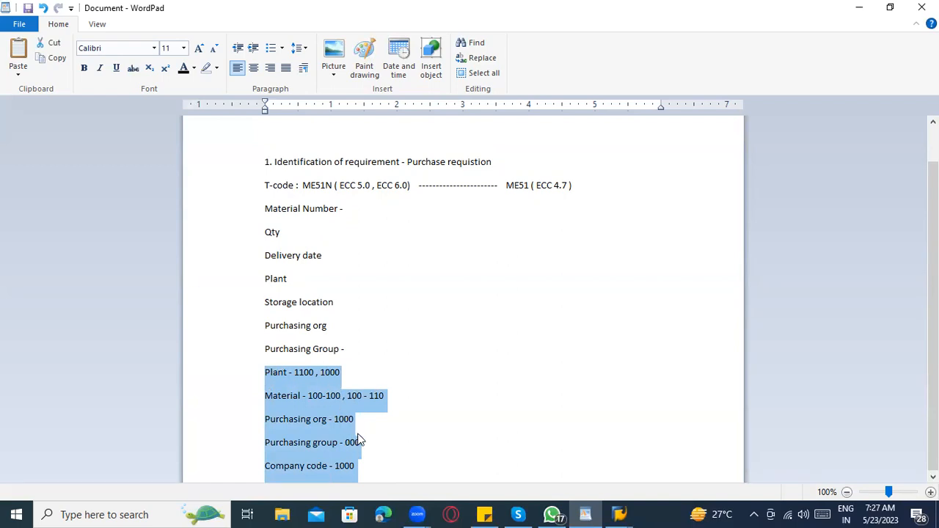
left_click(360, 478)
key("Return")
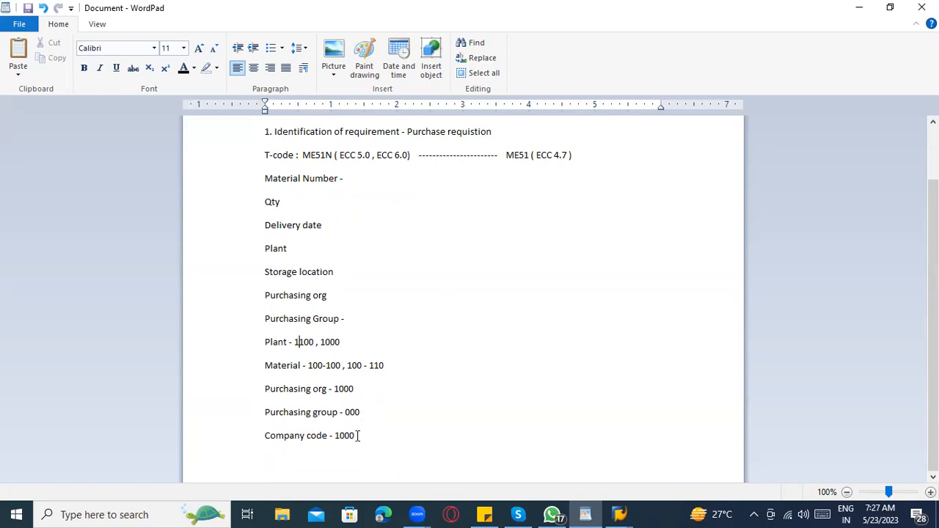
key("Return")
left_click(336, 228)
key("Down")
left_click_drag(356, 436, 252, 352)
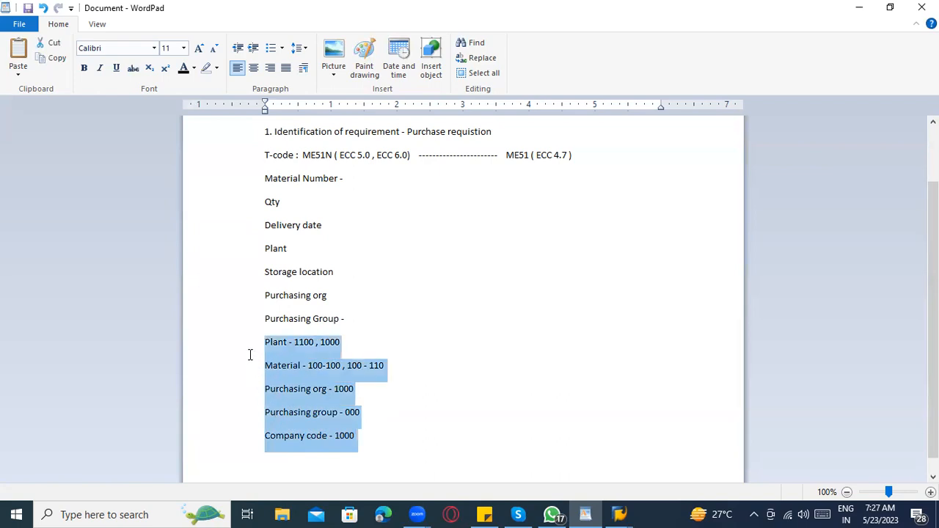
Step: Review the complete notes, from the "Procurement to pay" heading through the Company code line
scroll(415, 389, "down", 1)
scroll(416, 389, "up", 3)
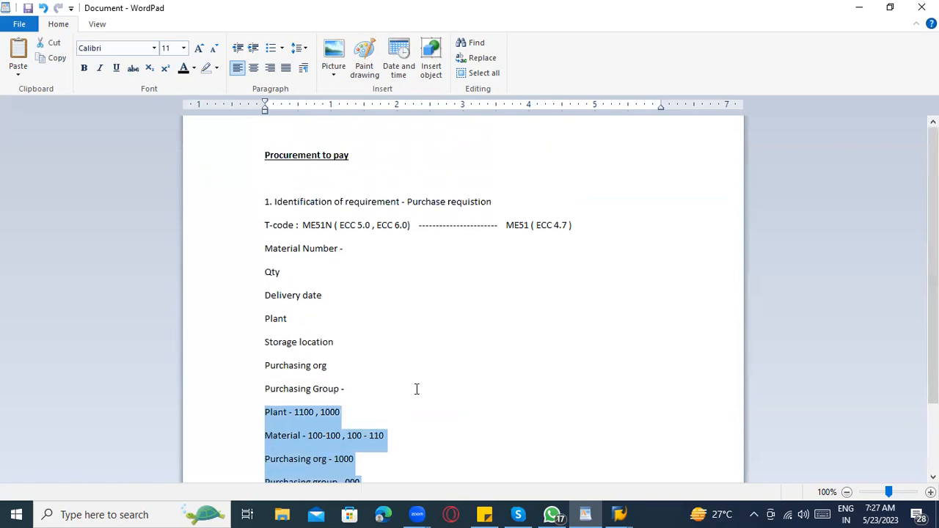
left_click(335, 249)
scroll(375, 310, "down", 1)
scroll(375, 309, "down", 1)
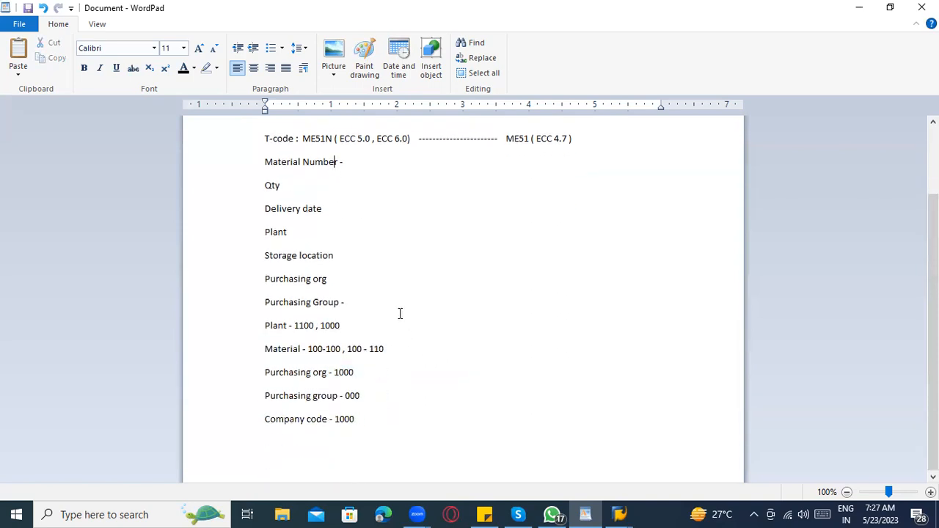
scroll(398, 314, "up", 2)
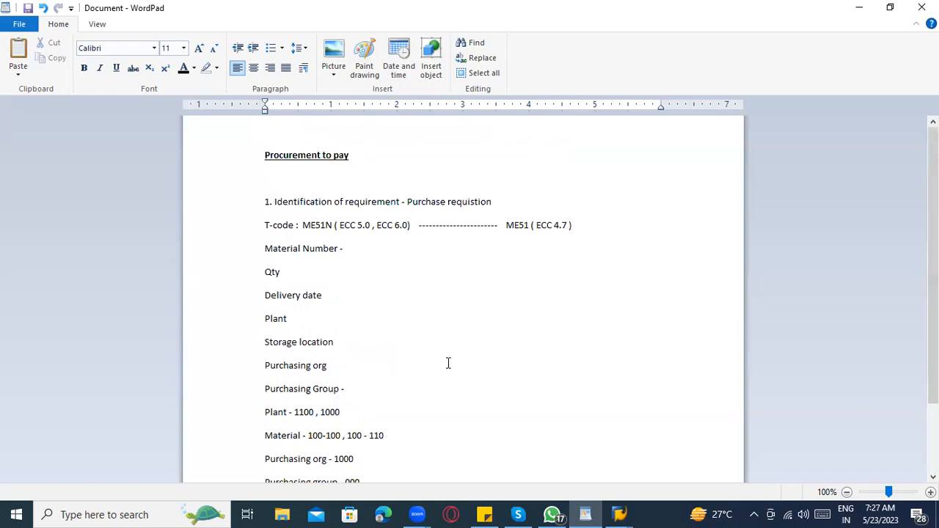
Step: Switch to SAP, leave the open purchase requisition screen, and run transaction me51n from SAP Easy Access
key("alt+Tab")
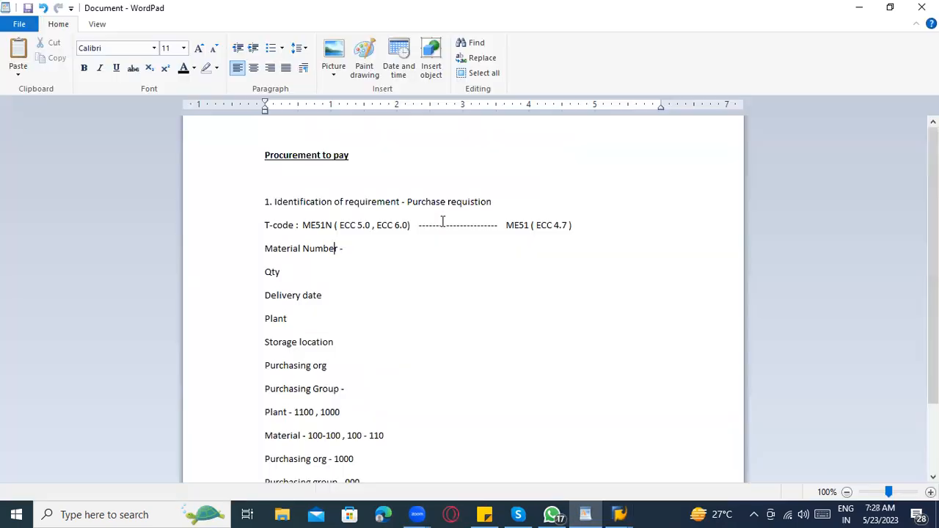
key("alt+Tab")
key("alt+Tab")
left_click(197, 38)
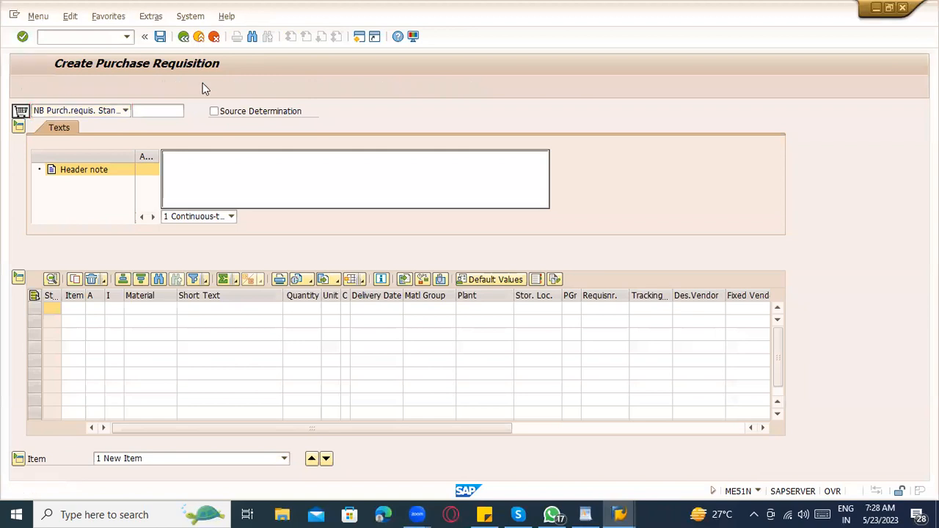
type("me51n")
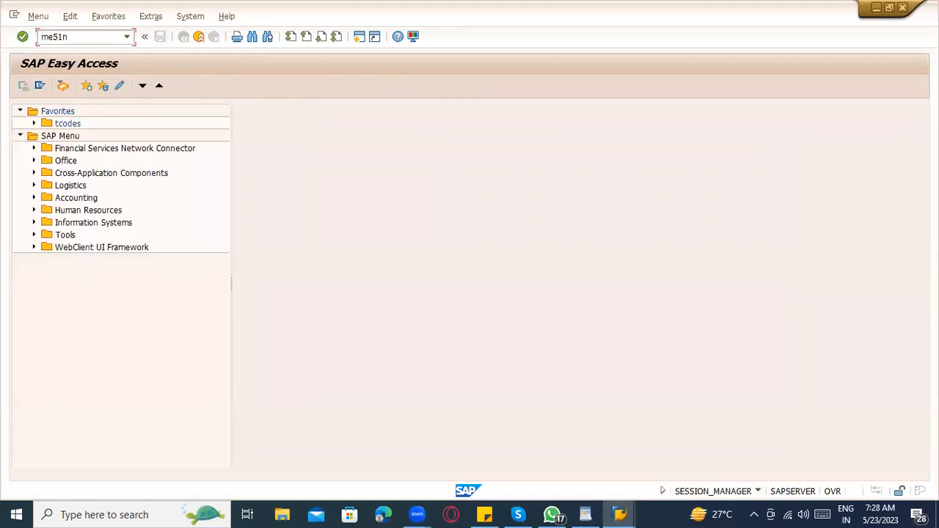
key("Return")
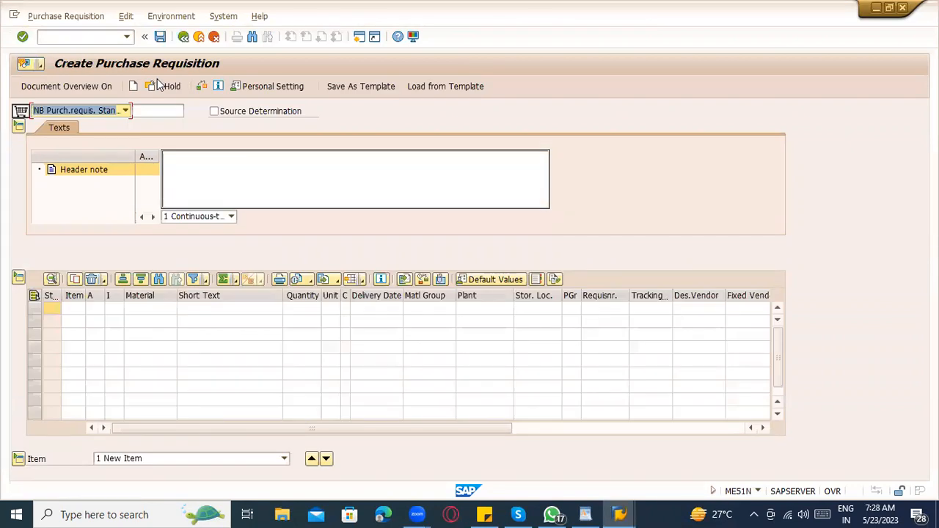
Step: Switch to the older requisition transaction with /nme51 and continue to its item overview
left_click(57, 36)
type("/nme51")
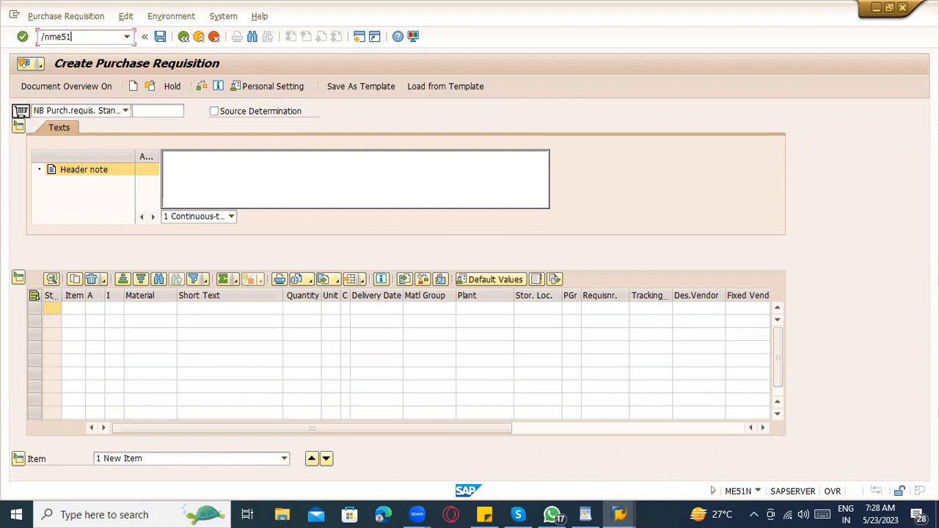
key("Return")
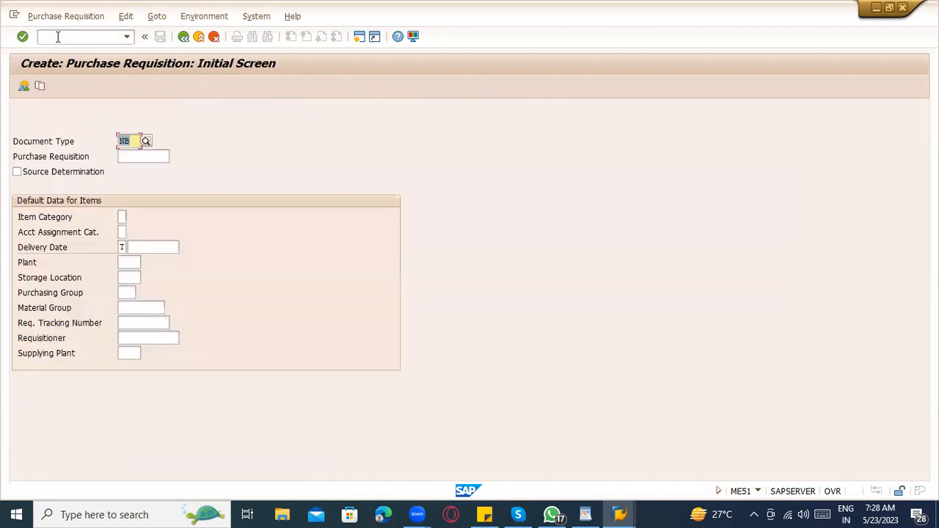
key("Return")
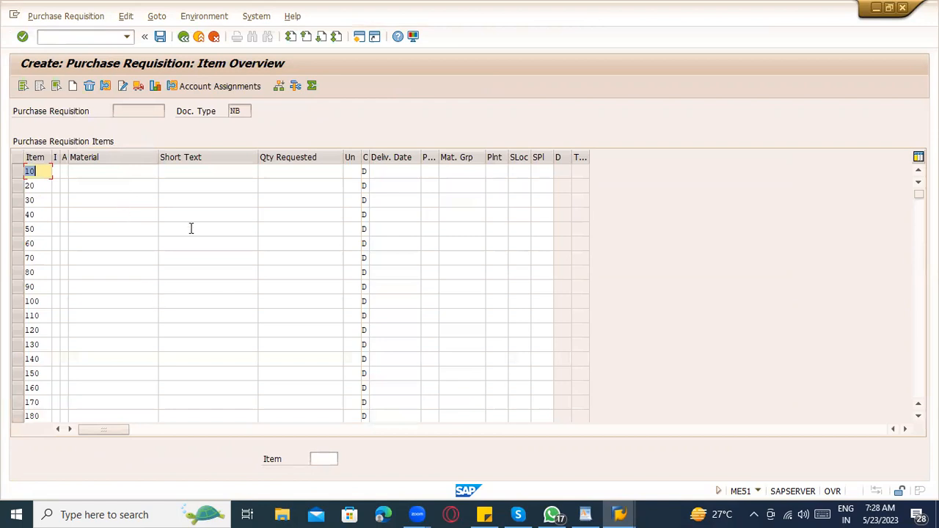
Step: Go back to SAP Easy Access, reopen transaction me51n, and try toggling the item detail section
left_click(184, 42)
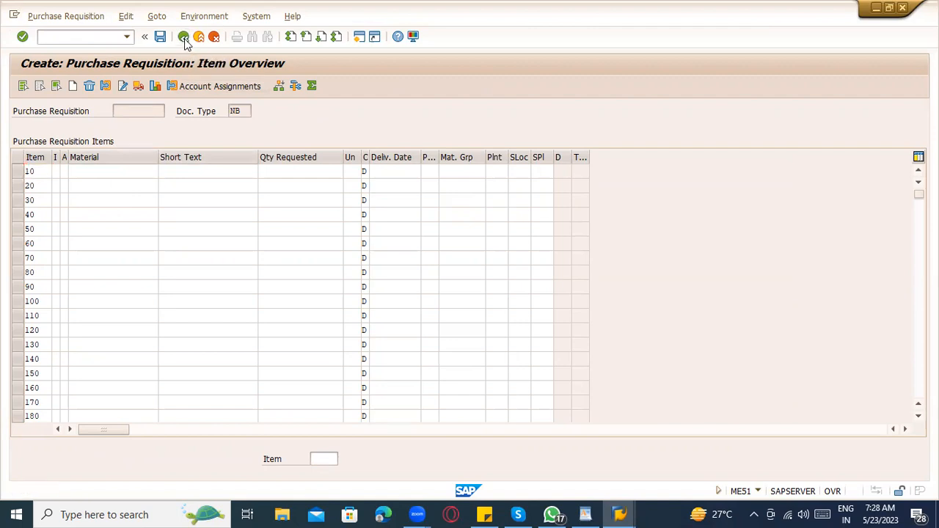
left_click(184, 42)
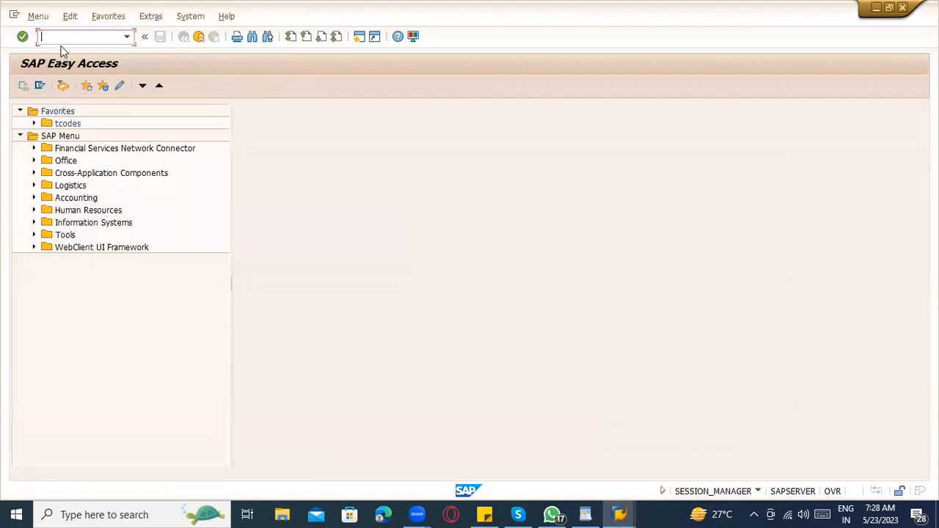
type("me51n")
key("Return")
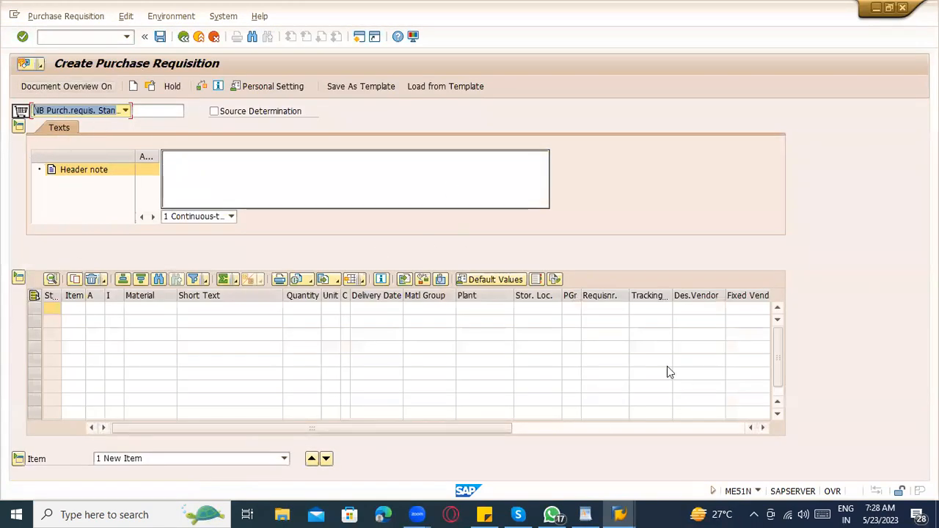
left_click(18, 459)
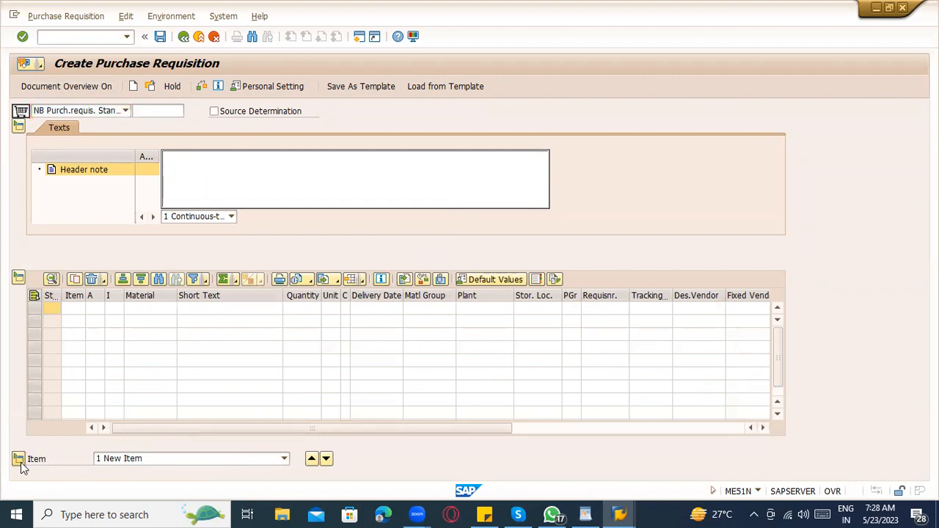
left_click(18, 459)
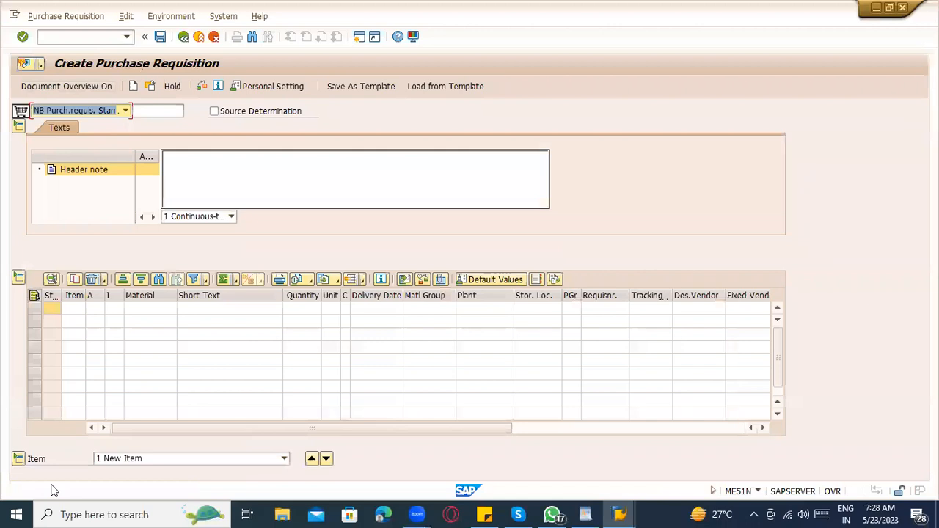
Step: Switch to WordPad and add the line "N" joy transaction directly below the T-code line in the notes
key("alt+Tab")
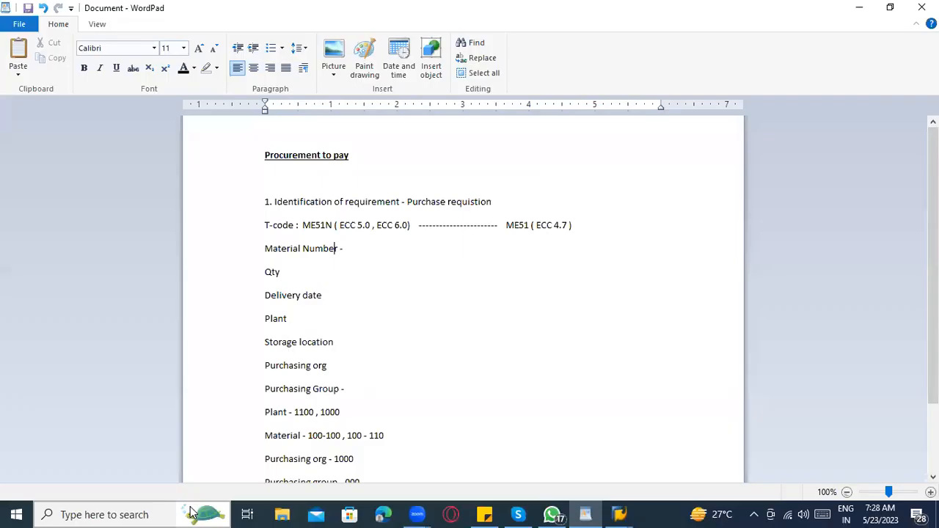
left_click(327, 226)
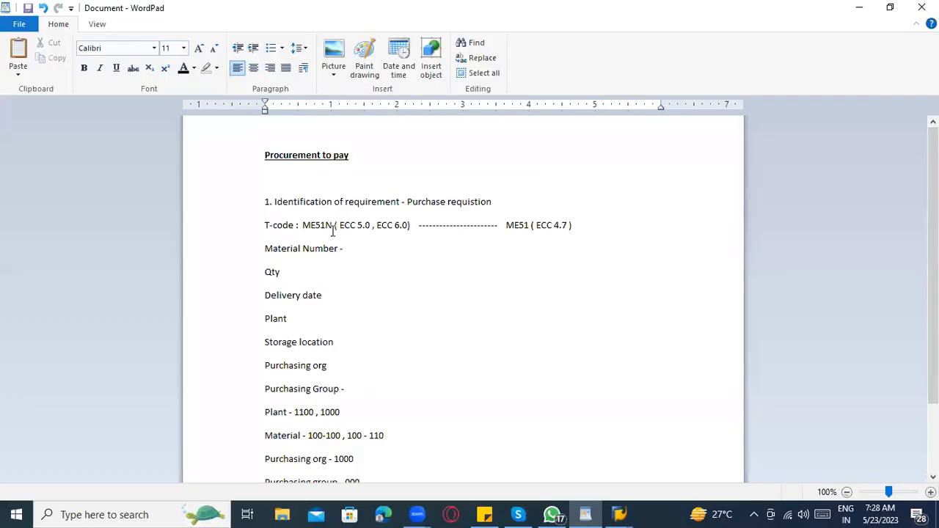
left_click(606, 226)
key("Return")
type("N\"")
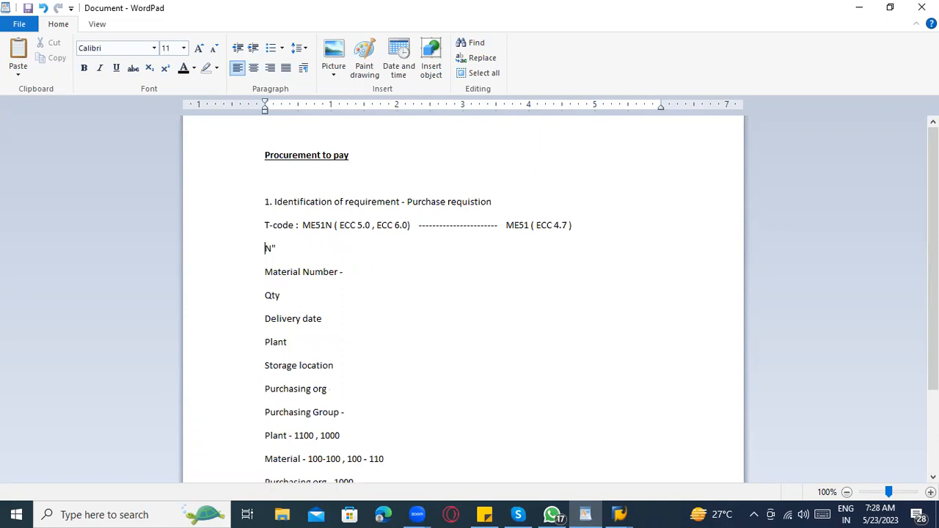
type("\"")
key("Right")
key("Right")
type("enjoy transaction")
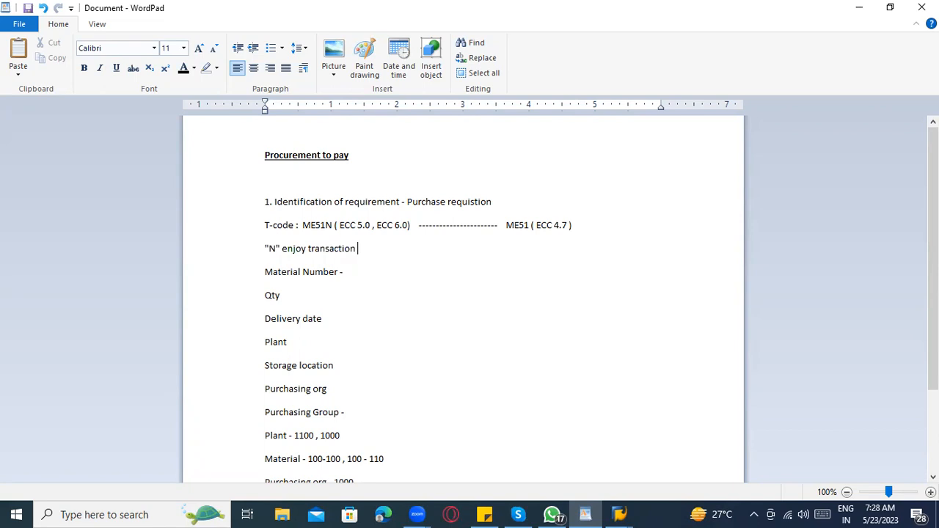
left_click(291, 248)
key("BackSpace")
key("BackSpace")
Step: Switch to SAP and examine the document types available for the new purchase requisition, keeping NB
key("alt+Tab")
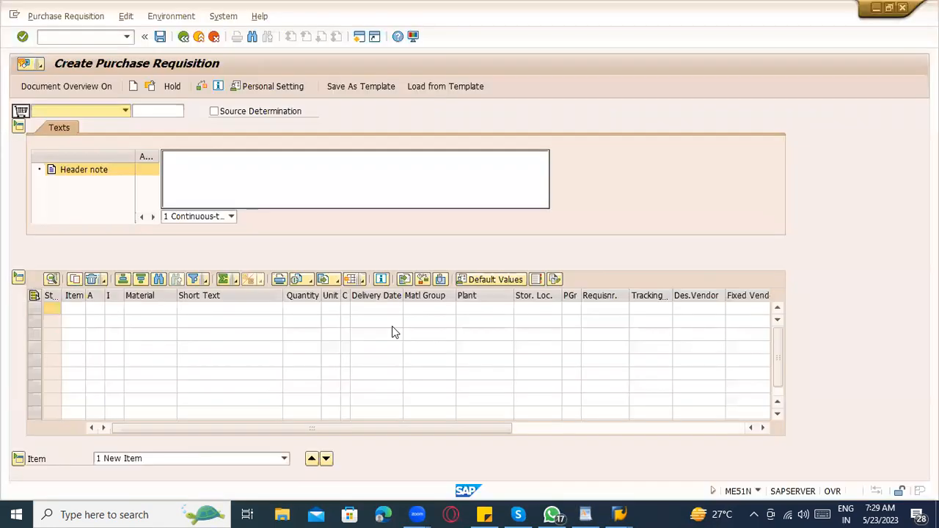
left_click(100, 108)
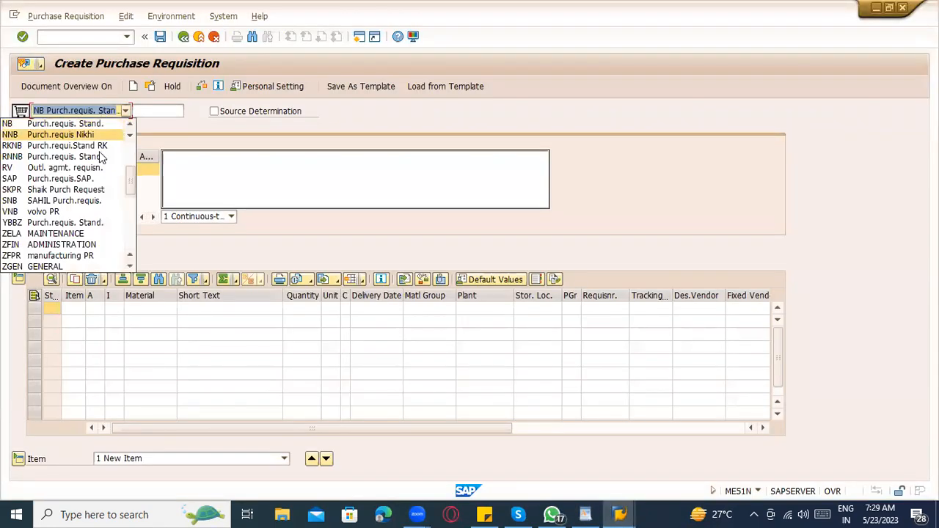
scroll(77, 180, "up", 3)
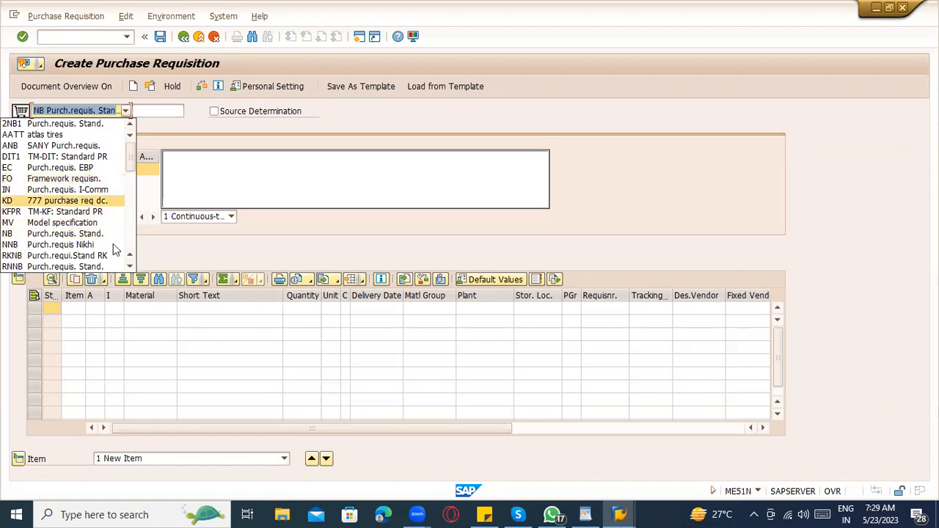
scroll(113, 244, "down", 4)
scroll(114, 222, "down", 3)
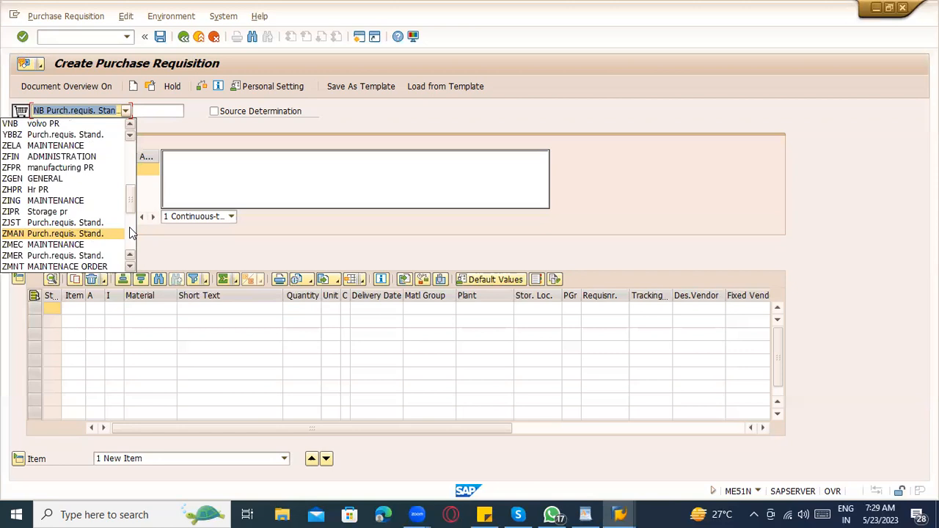
scroll(59, 209, "up", 1)
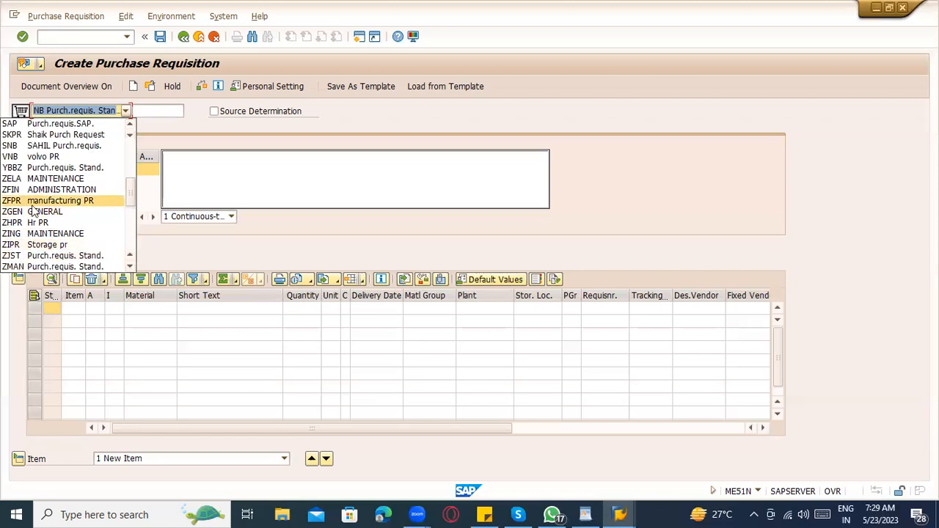
scroll(29, 187, "down", 3)
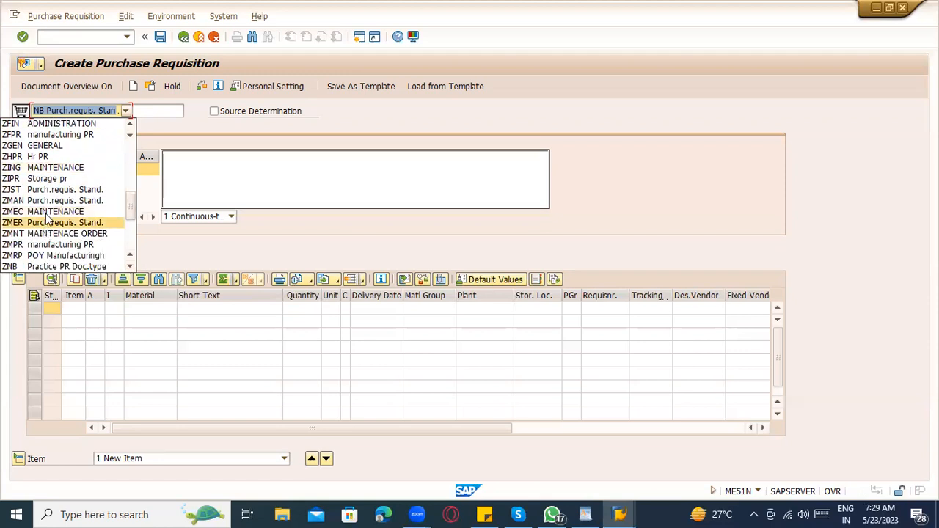
scroll(50, 204, "down", 3)
left_click(331, 230)
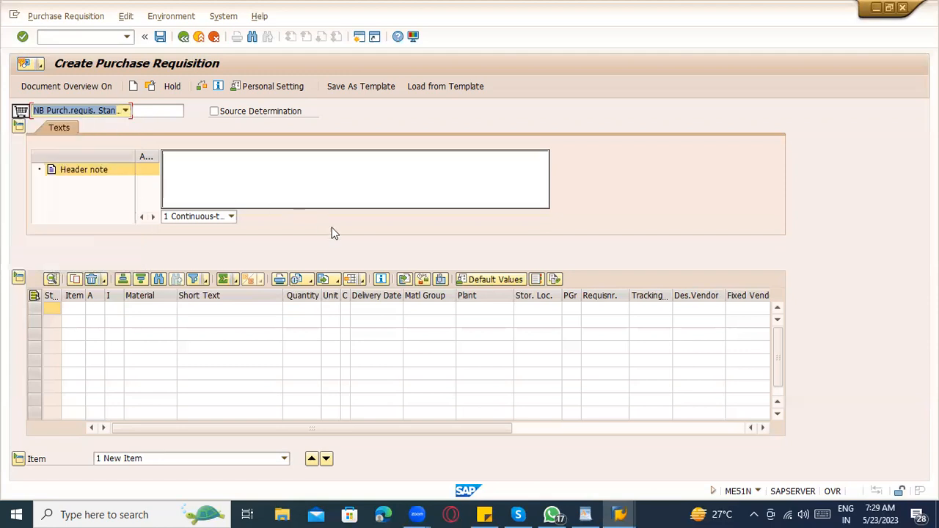
Step: Return to the WordPad notes and add the line NB ---- Standard below the Company code line
key("alt+Tab")
scroll(405, 293, "down", 2)
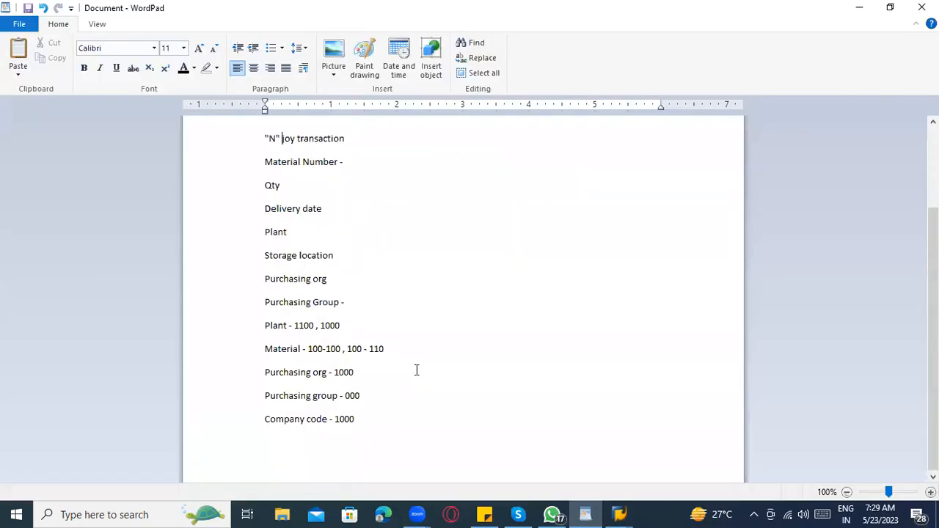
key("Return")
type("NB ---- Standard ")
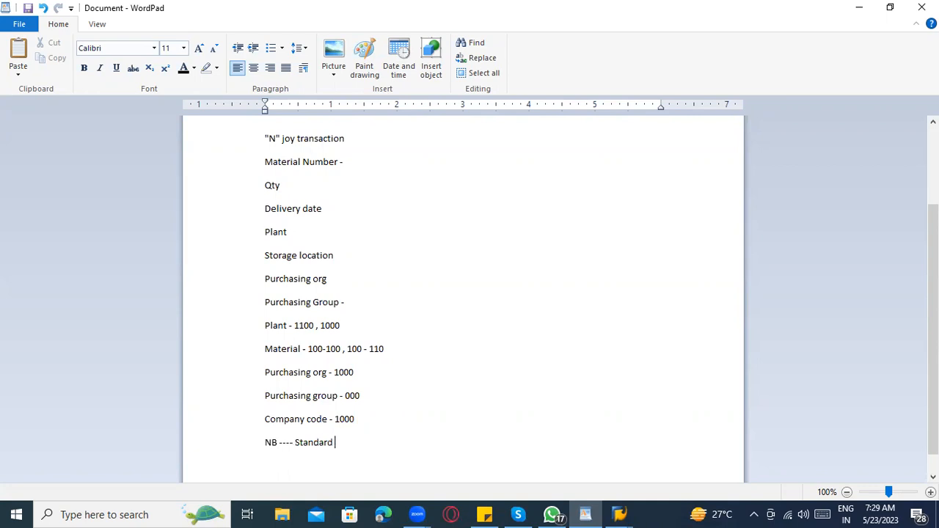
type("Ru")
key("BackSpace")
key("BackSpace")
Step: Go back to SAP and check the requisition's document type choices and its purchase requisition number field
key("alt+Tab")
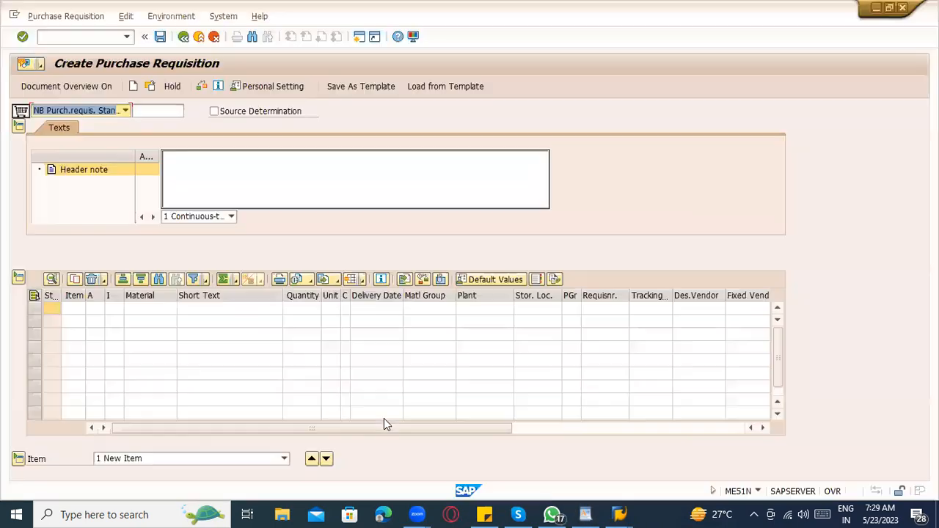
key("alt+Tab")
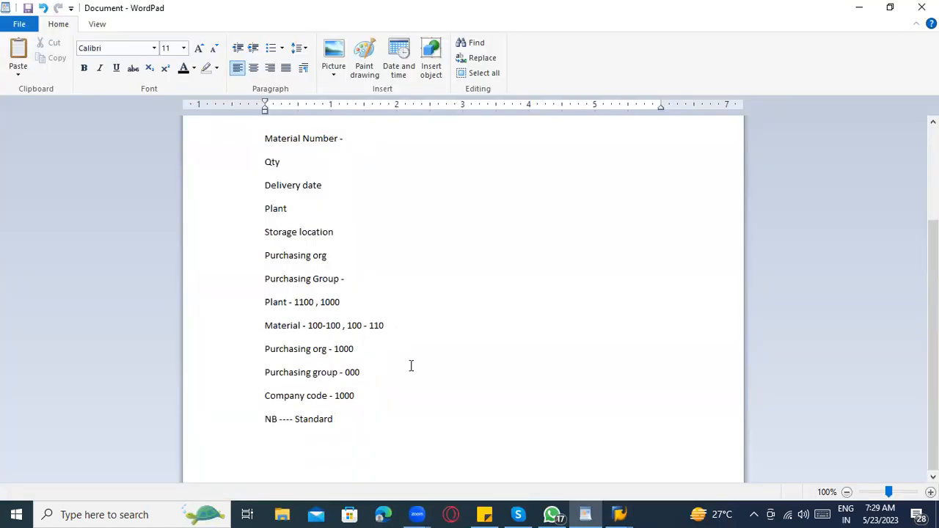
key("alt+Tab")
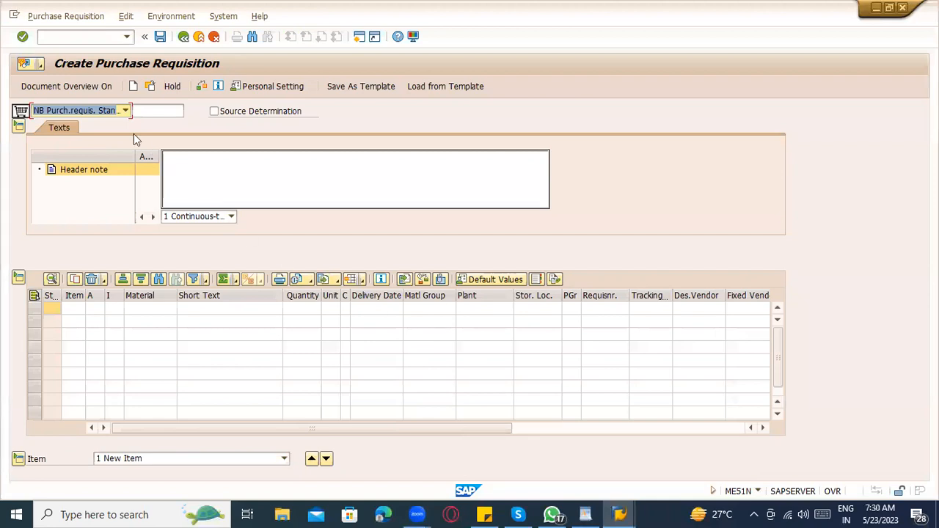
left_click(126, 110)
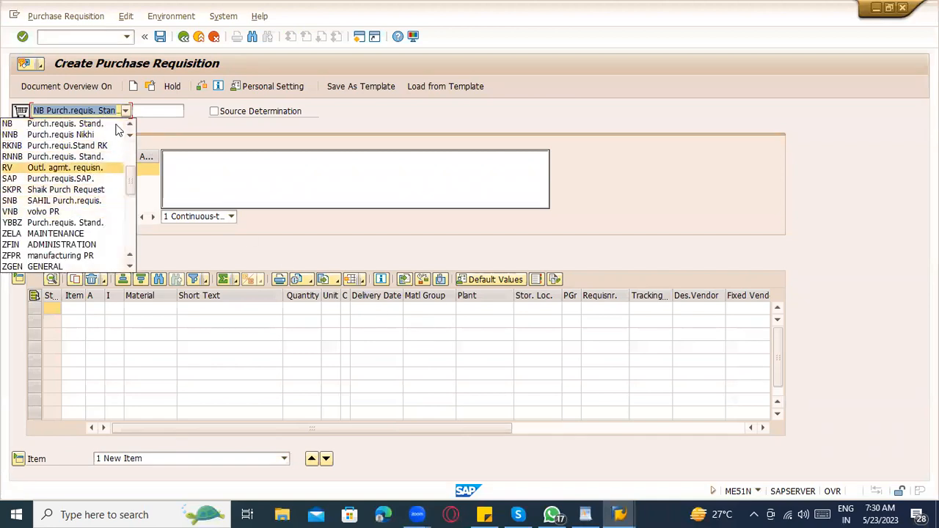
left_click(241, 253)
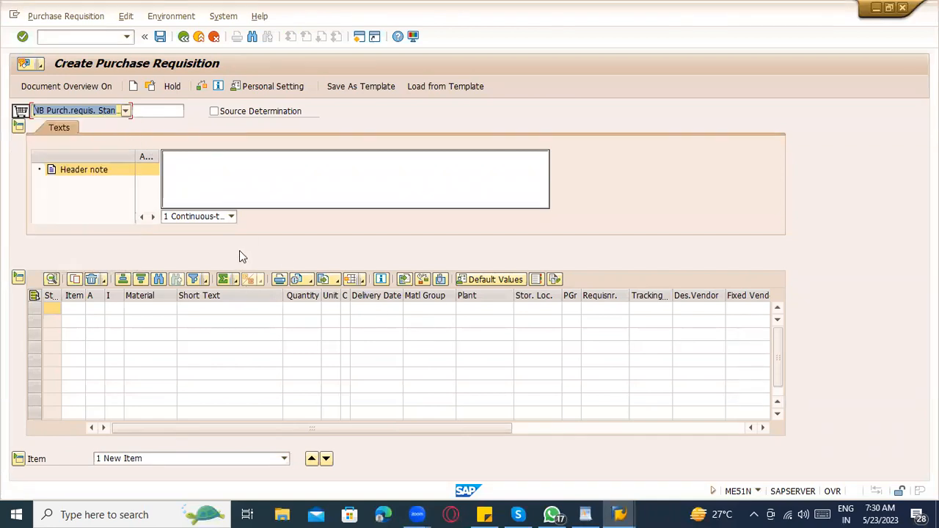
left_click(99, 109)
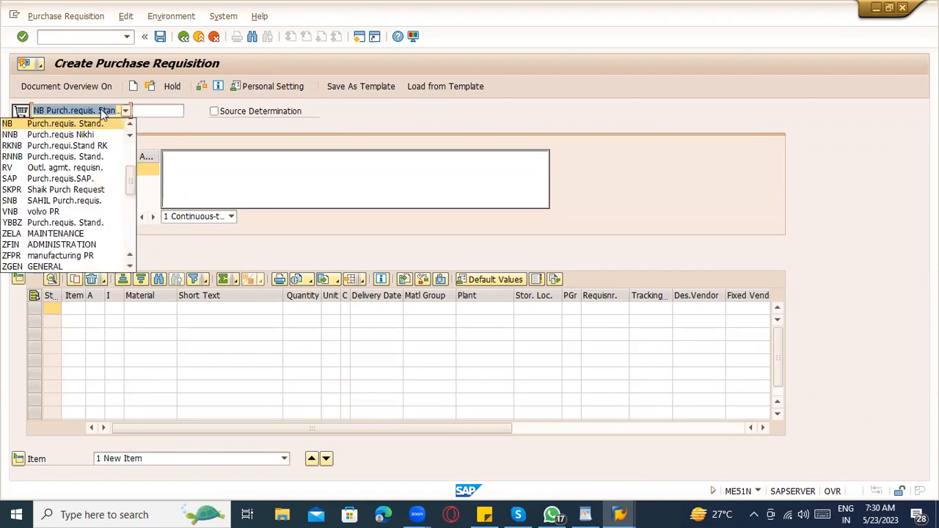
left_click(163, 112)
left_click(165, 111)
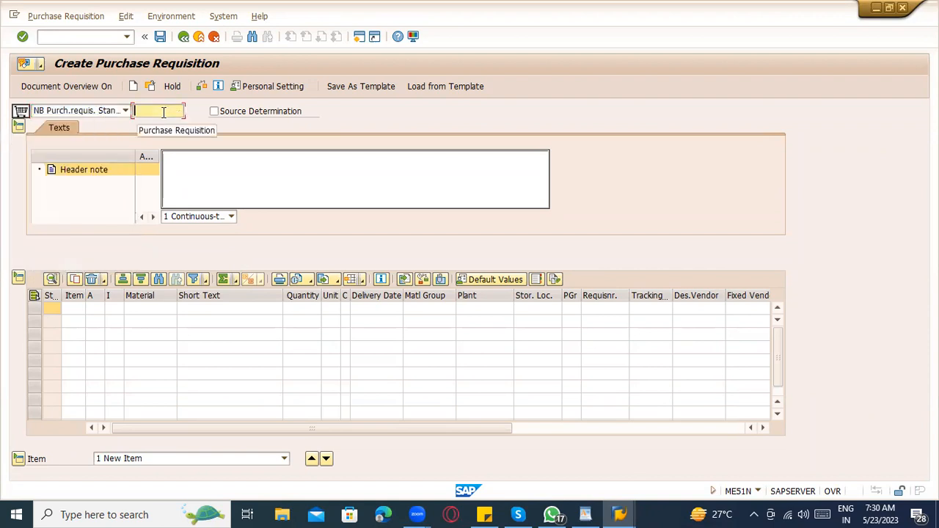
Step: Switch to the WordPad notes and review the list of purchase requisition fields and sample values
key("alt+Tab")
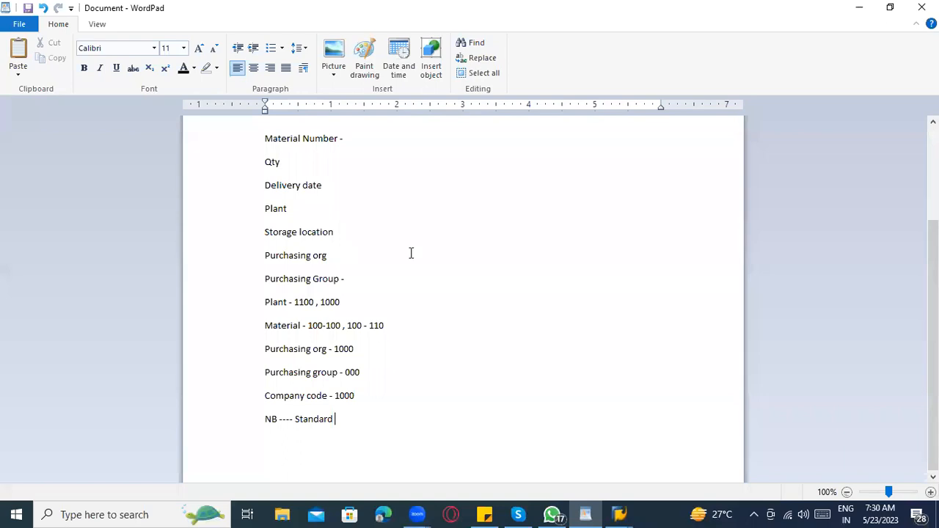
scroll(413, 254, "up", 3)
scroll(388, 286, "down", 2)
scroll(388, 296, "up", 1)
scroll(392, 296, "down", 1)
Step: Switch to SAP and inspect the document type list and the Quantity and Material fields of the first item
key("alt+Tab")
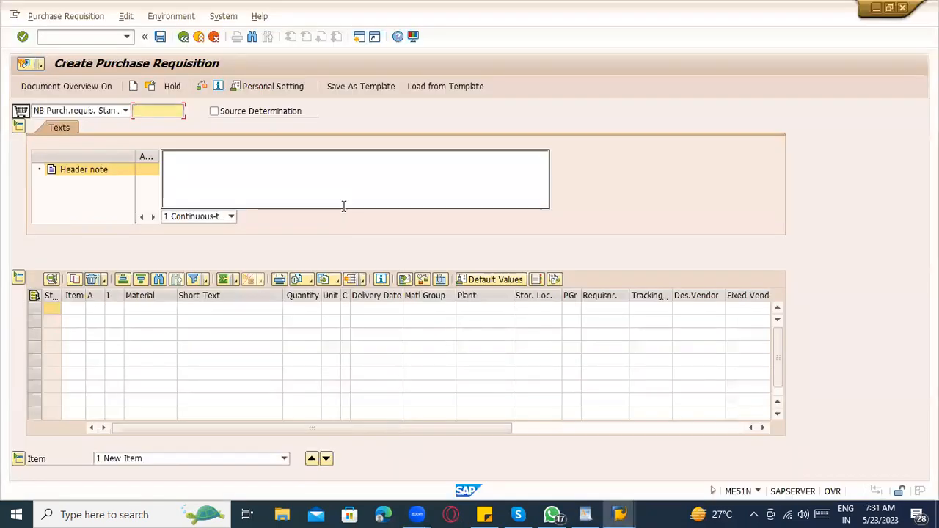
left_click(96, 112)
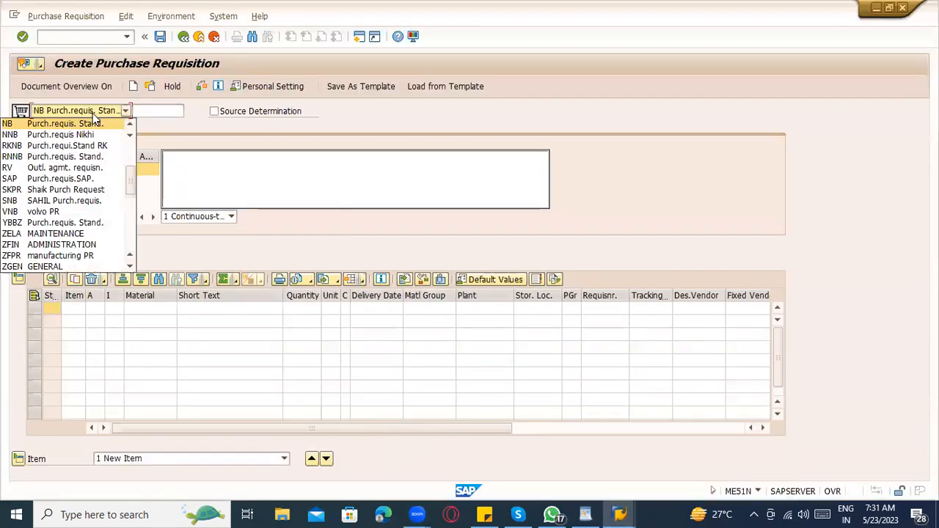
left_click(273, 321)
left_click(294, 320)
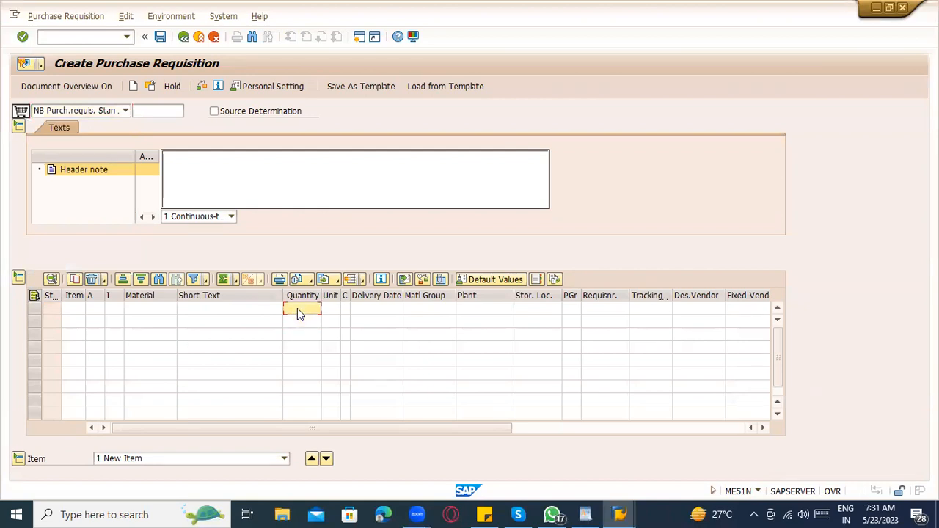
left_click(140, 311)
left_click(106, 112)
left_click(107, 121)
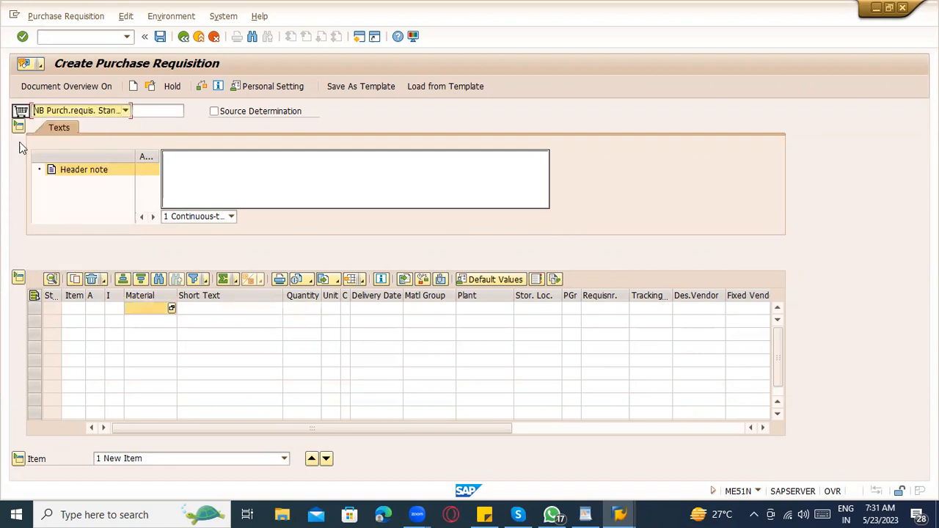
left_click(78, 111)
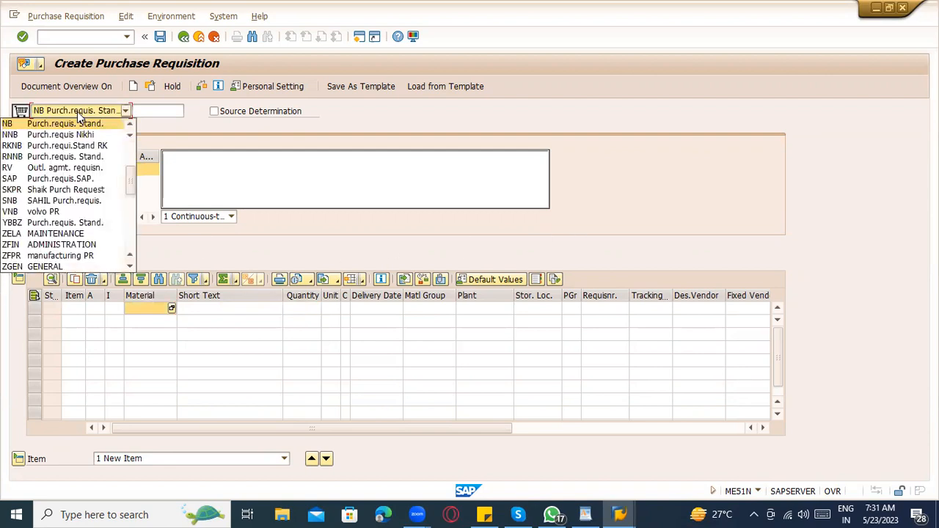
Step: Switch to the WordPad notes and go through the required fields from Material Number to Purchasing Group
key("alt+Tab")
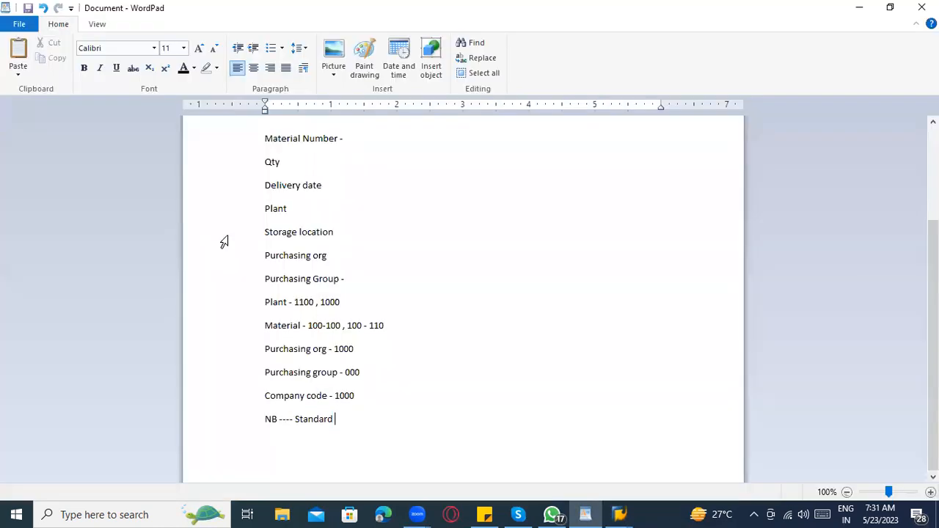
scroll(306, 224, "up", 1)
left_click(304, 208)
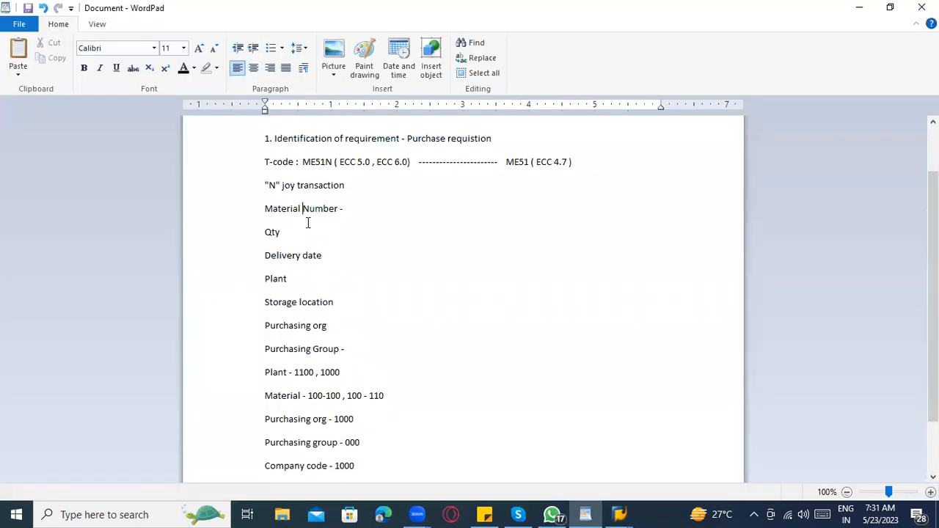
left_click(318, 251)
left_click(297, 283)
left_click(334, 302)
left_click(336, 325)
left_click(347, 352)
Step: Switch to SAP and enter material BOOKS with plant ZCON in the first item row
key("alt+Tab")
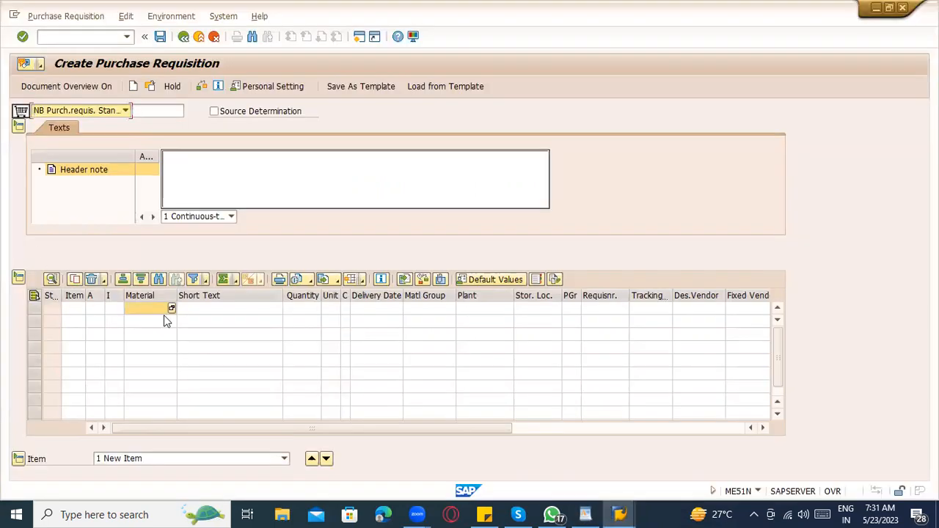
key("alt+Tab")
key("alt+Tab")
left_click(151, 312)
type("BOOKS")
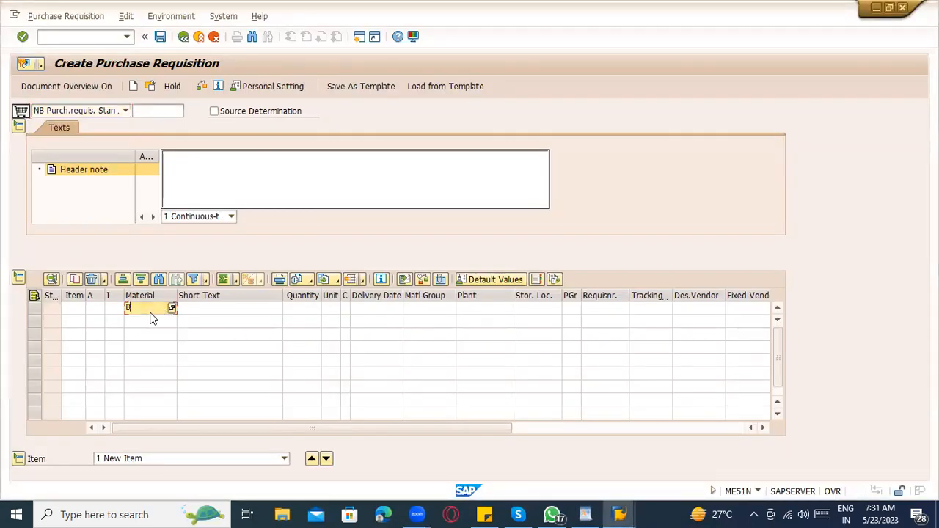
key("Return")
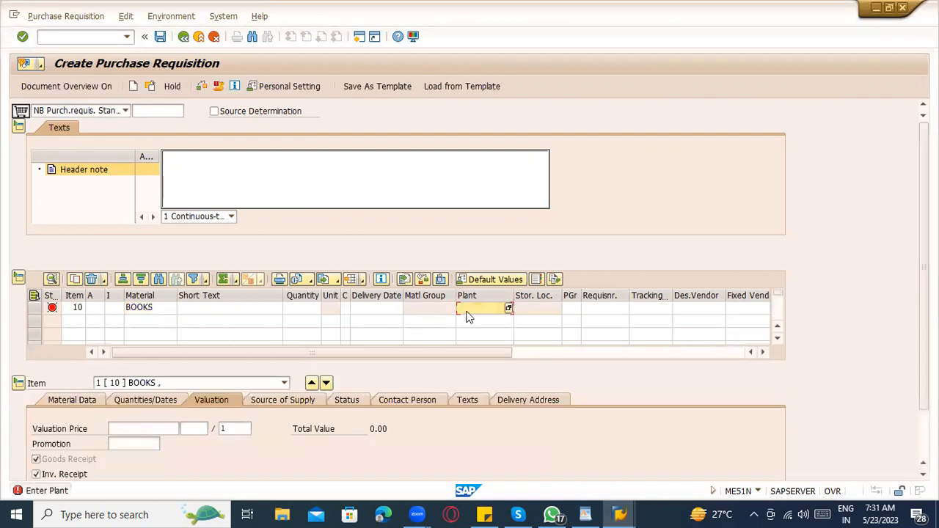
key("Return")
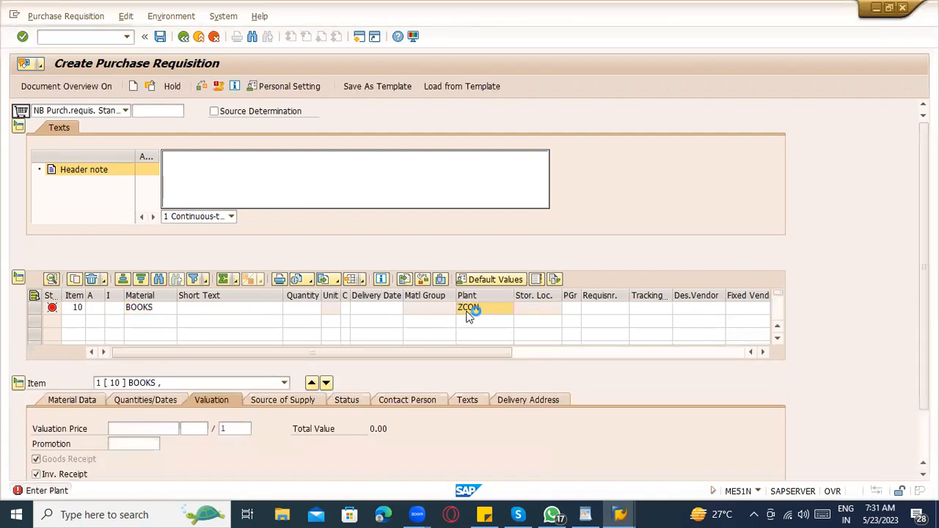
Step: Set the BOOKS item's quantity to 10 and its storage location to ZCON
type("10")
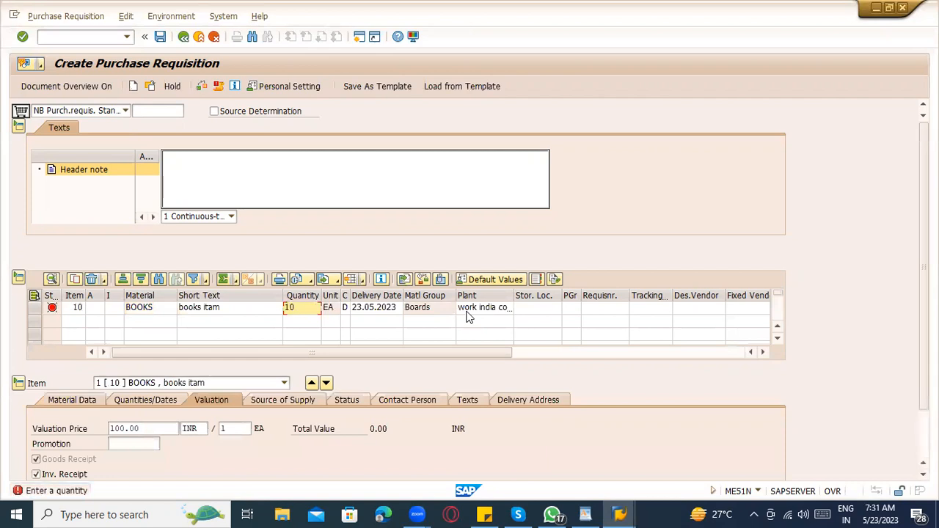
key("Return")
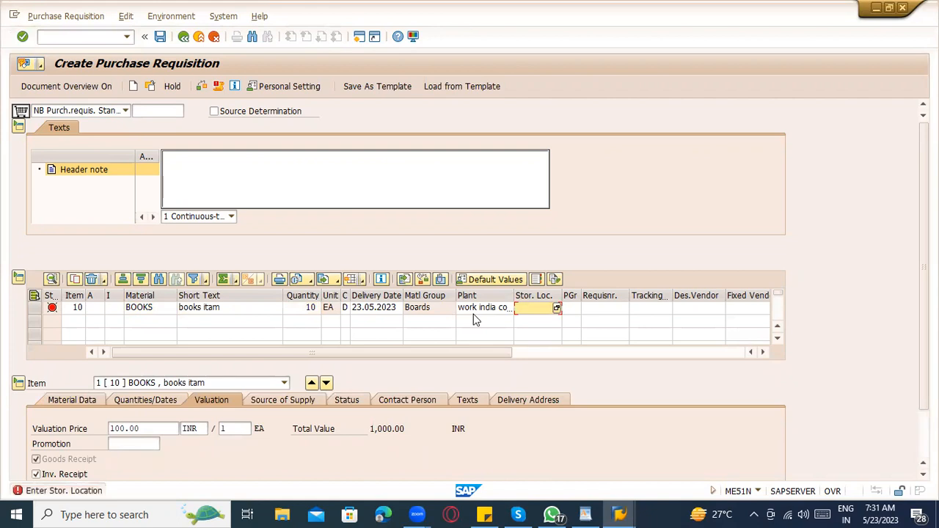
type("ZCON")
key("Return")
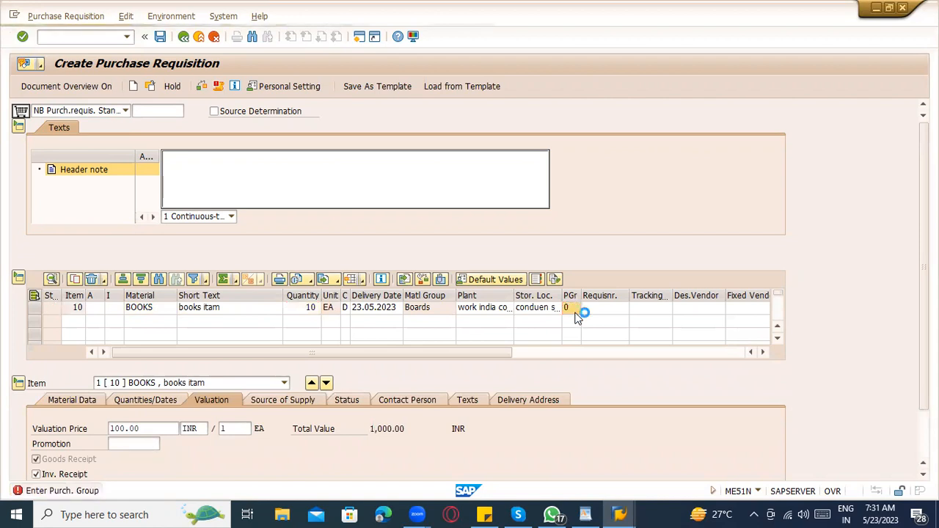
Step: Confirm purchasing group 000 for the BOOKS item and widen the purchasing group column to show its full heading
key("Return")
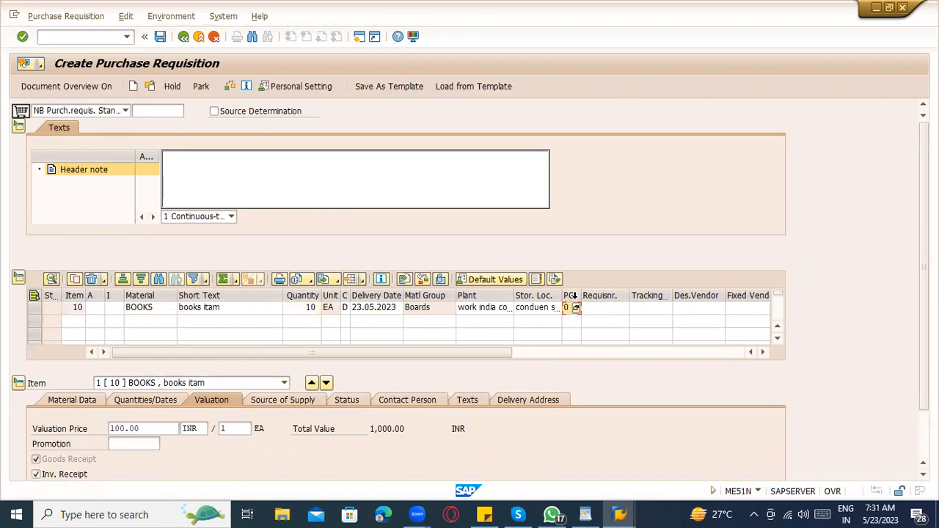
left_click_drag(580, 295, 616, 295)
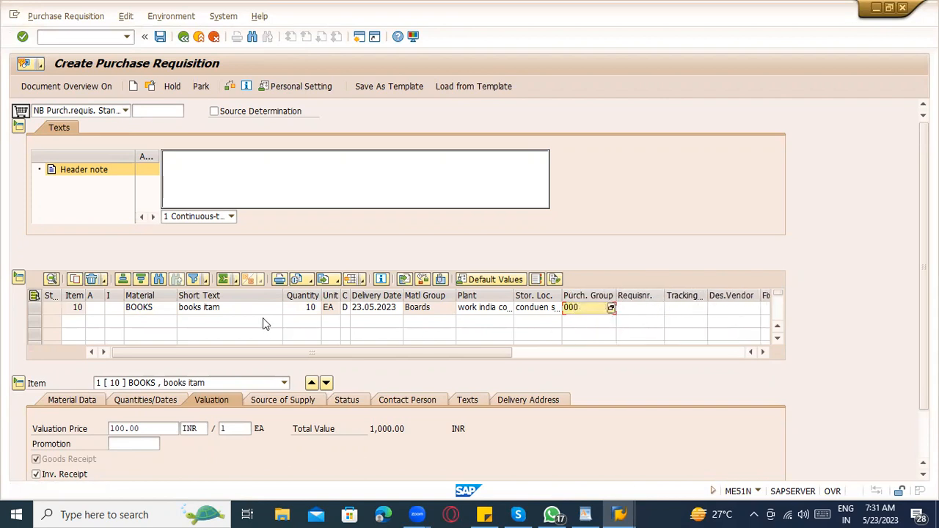
left_click(632, 311)
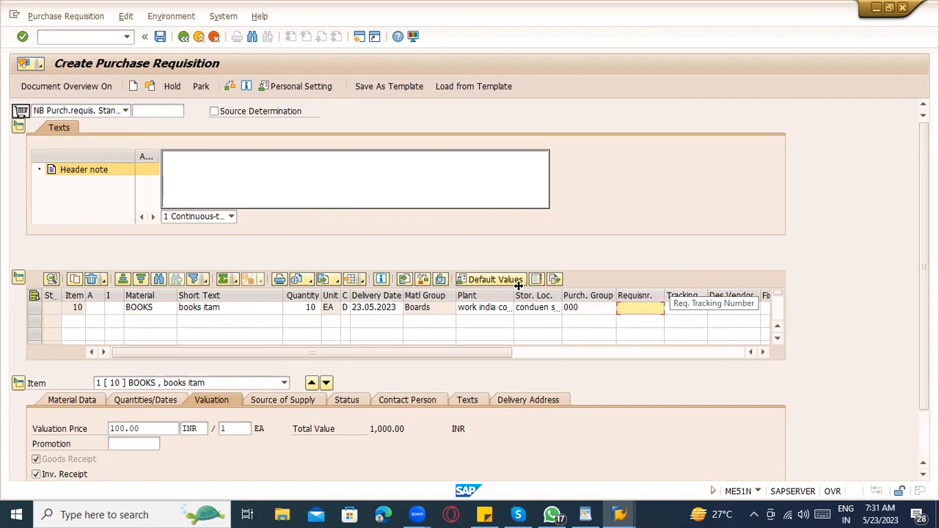
Step: Look up the materials available in plant ZCON through the search help of the first item's Material field
left_click(158, 308)
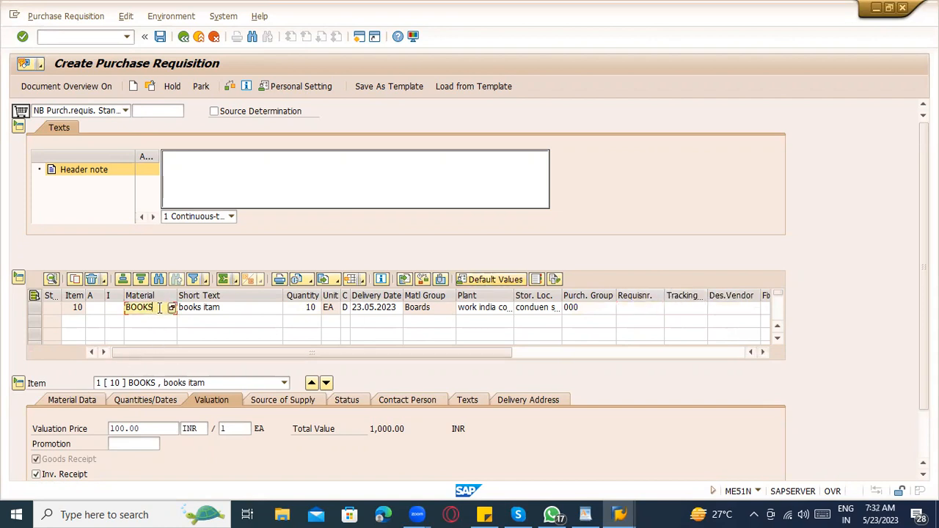
left_click(160, 324)
left_click(158, 309)
left_click(150, 323)
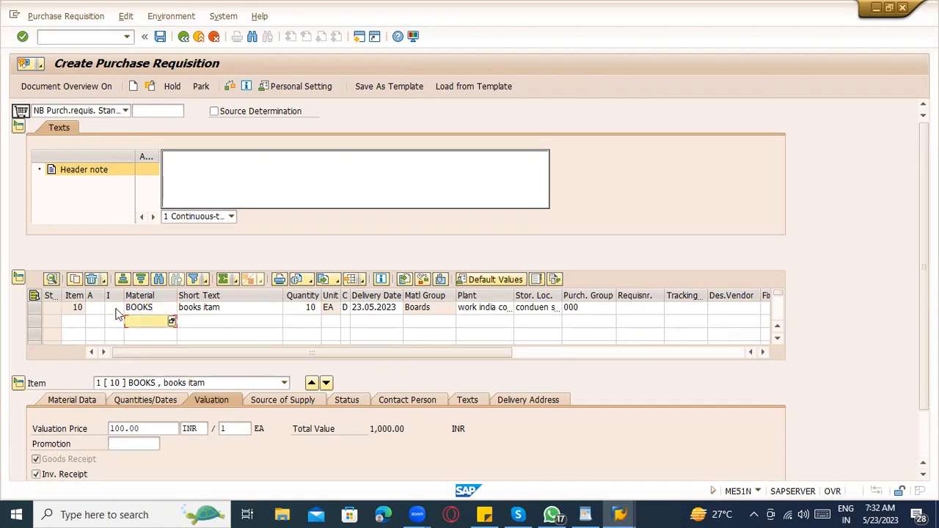
left_click(143, 308)
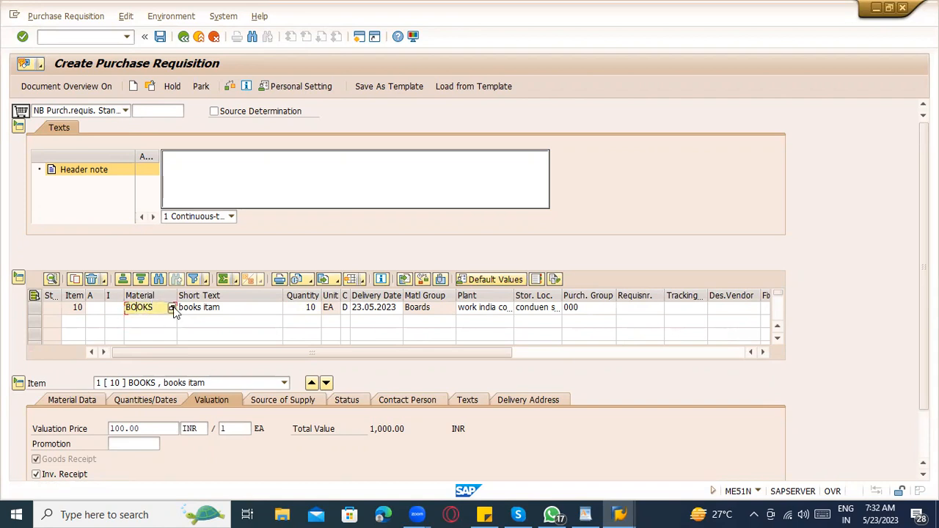
left_click(173, 308)
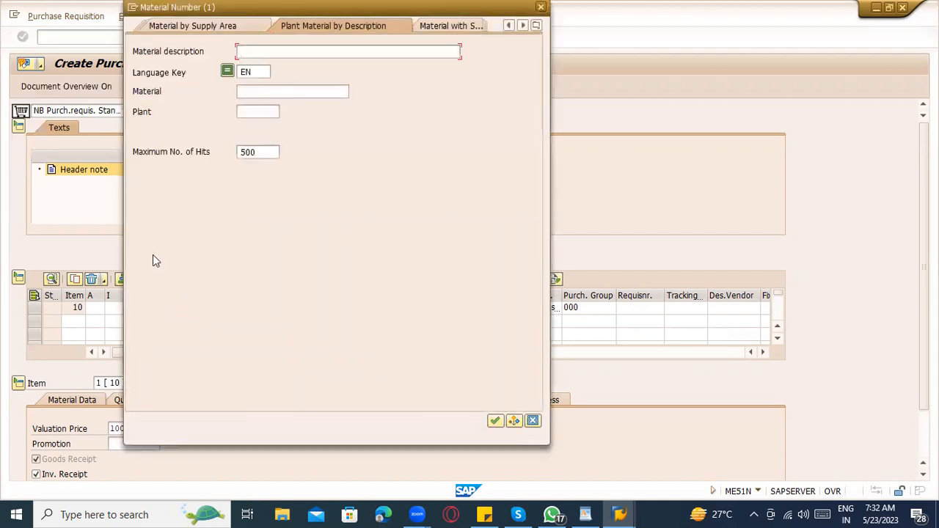
left_click_drag(170, 7, 170, 44)
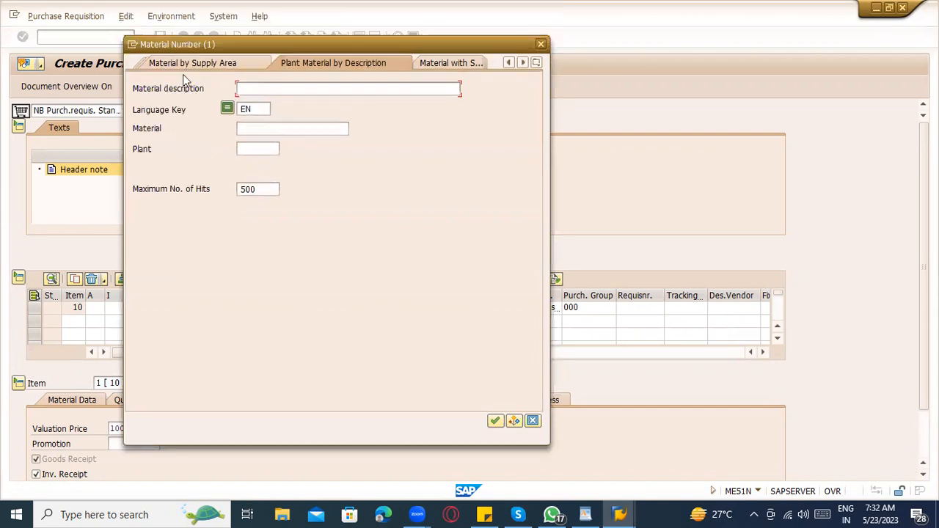
left_click(260, 148)
type("ZCON")
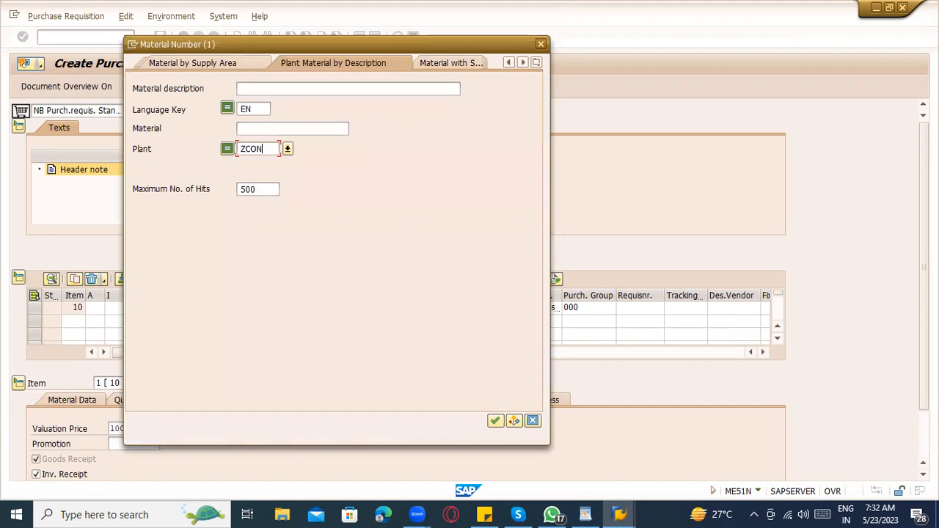
key("Return")
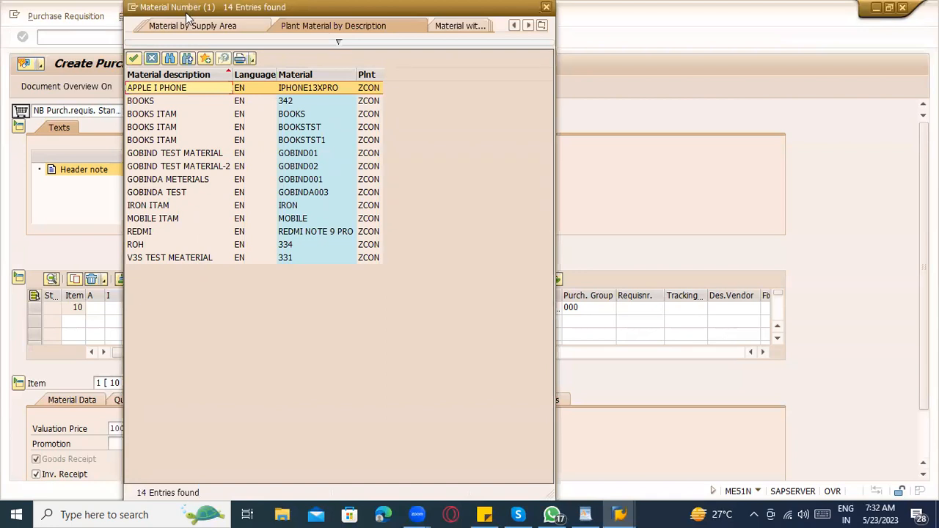
left_click_drag(184, 10, 223, 148)
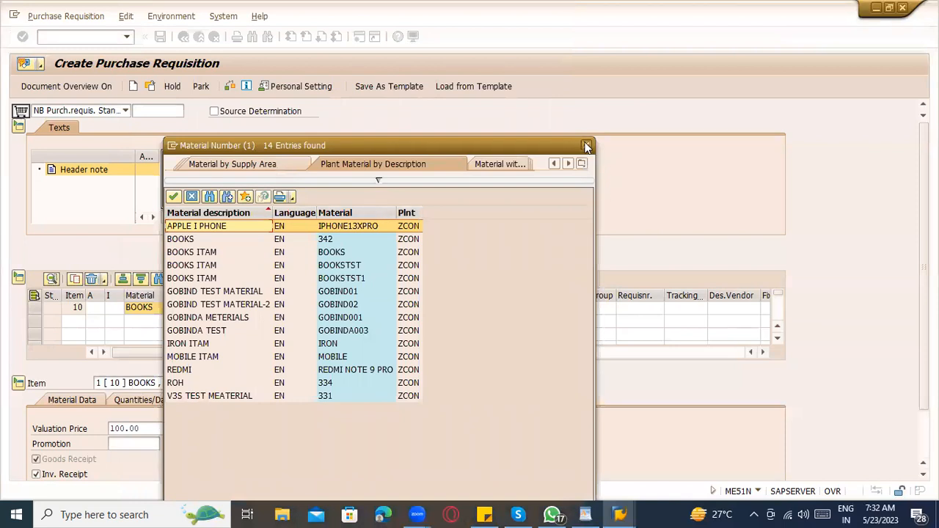
double_click(358, 251)
Step: Compare the Material and Short Text fields of the BOOKS item
left_click(132, 309)
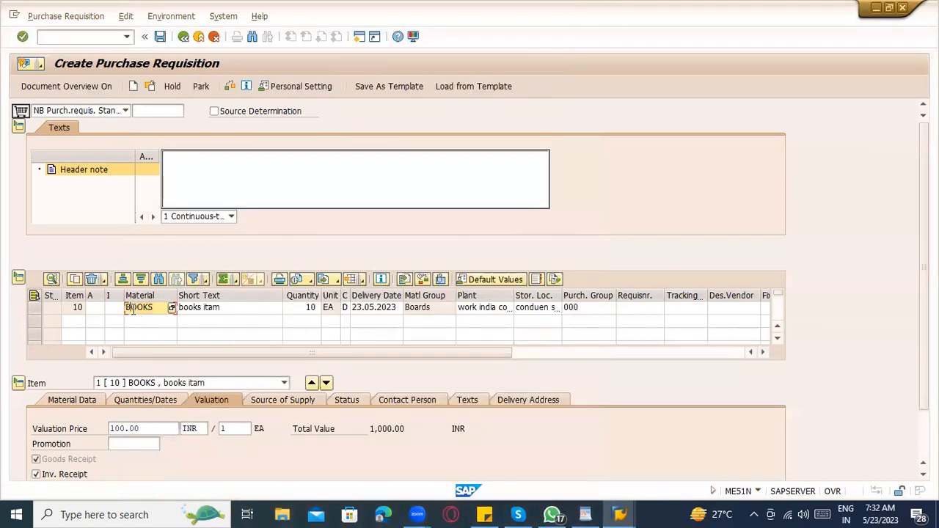
left_click(211, 309)
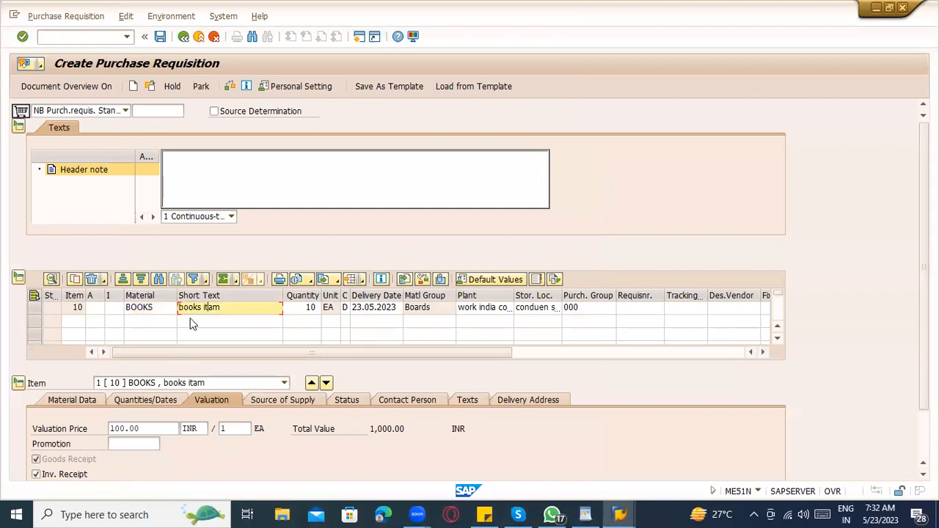
left_click(154, 308)
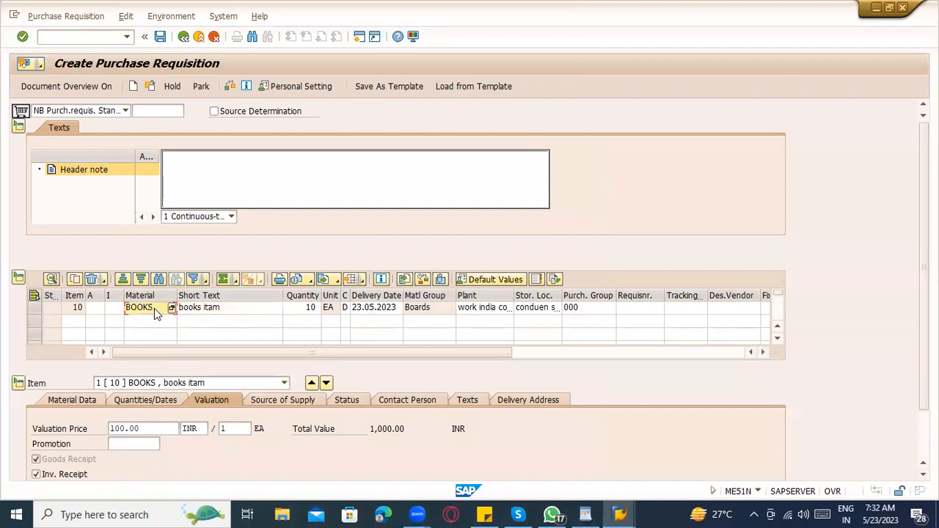
left_click(247, 314)
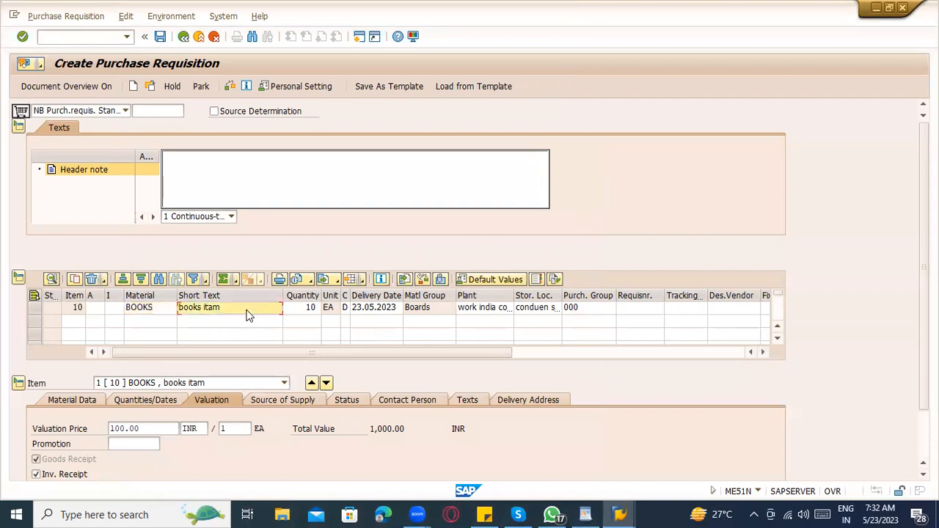
left_click(152, 314)
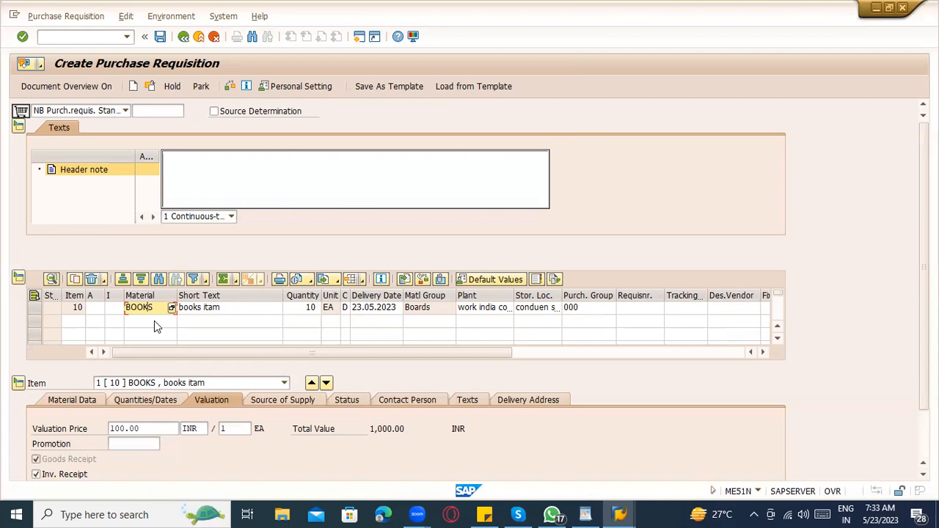
left_click_drag(157, 308, 115, 306)
left_click(205, 309)
left_click(148, 310)
left_click(225, 308)
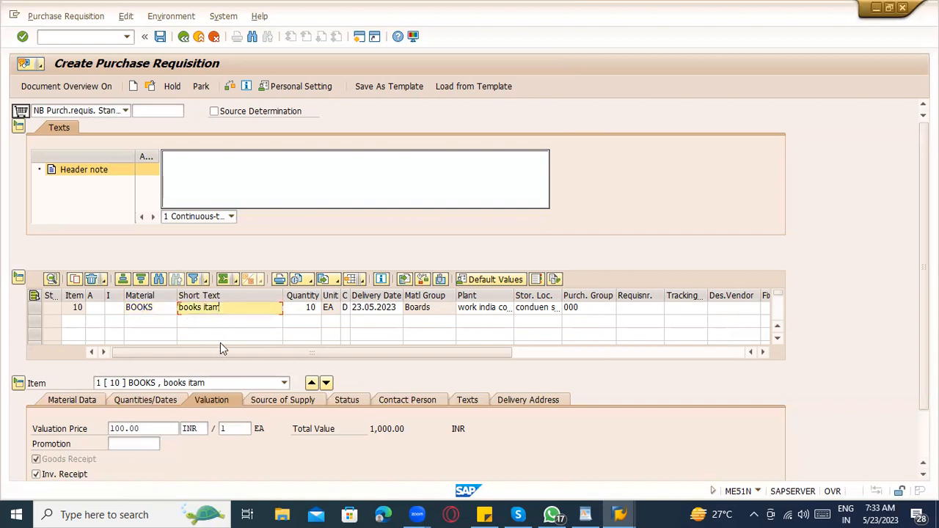
Step: Examine the BOOKS item's material group, delivery date and plant, and view the storage locations available for its plant
left_click(432, 311)
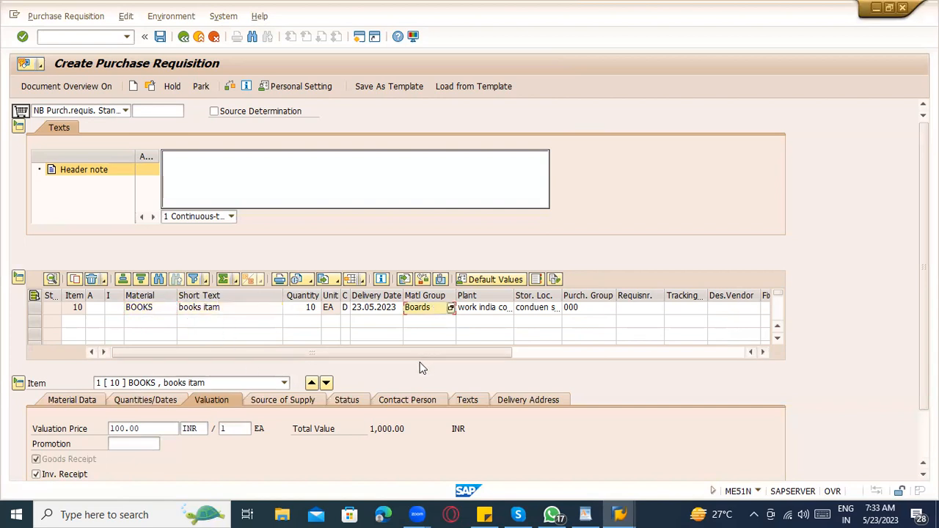
left_click(364, 308)
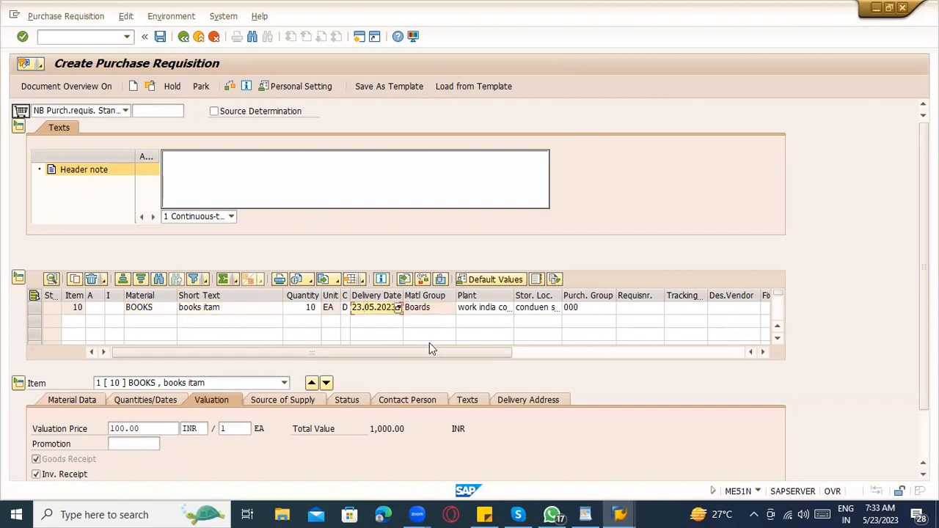
left_click(506, 311)
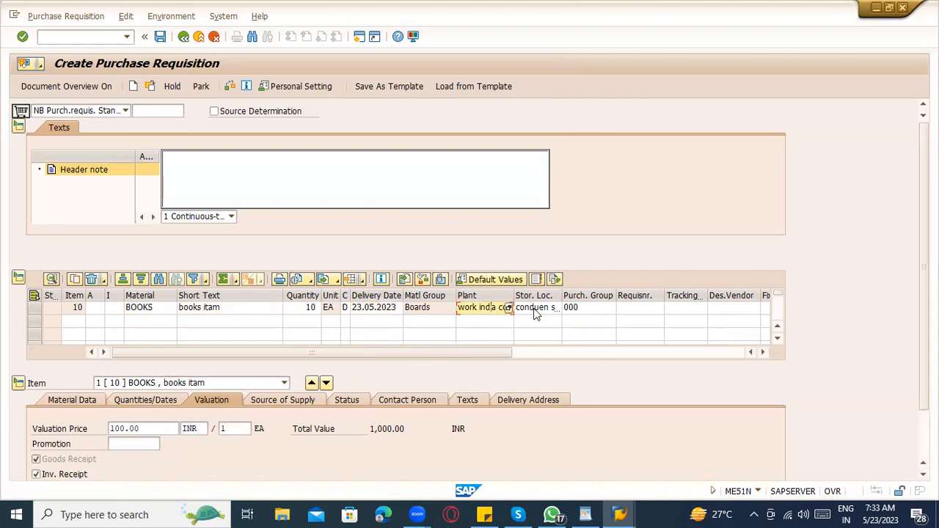
left_click(535, 308)
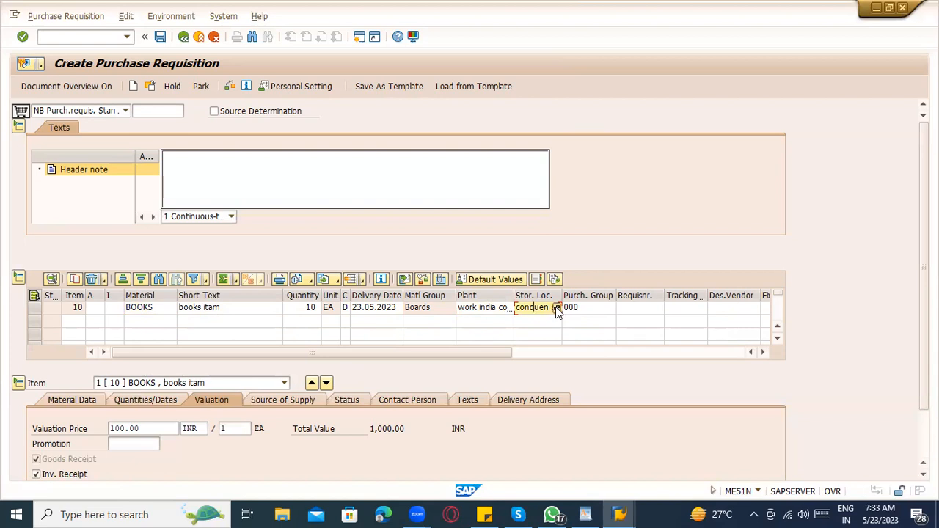
left_click(555, 308)
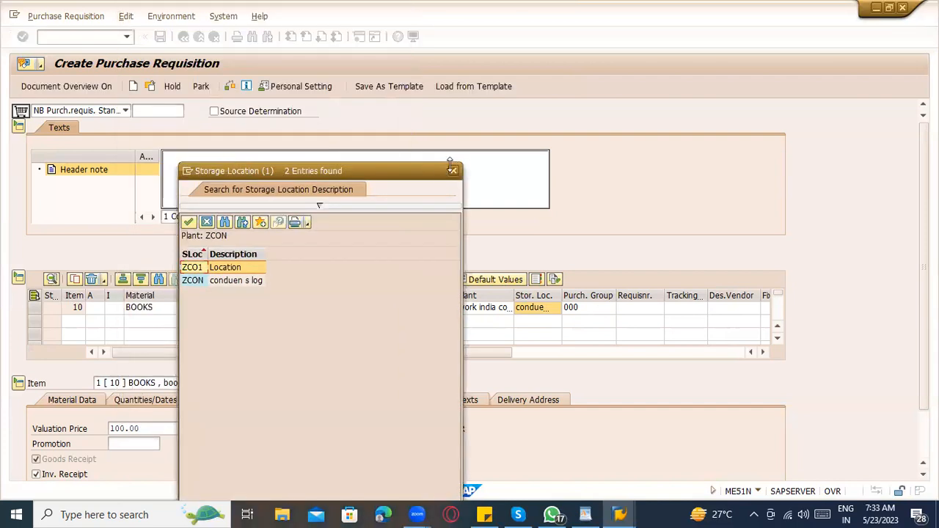
left_click(454, 172)
Step: Widen the BOOKS item's Requested By column and enter the requester's name followed by ADMIN
left_click(634, 313)
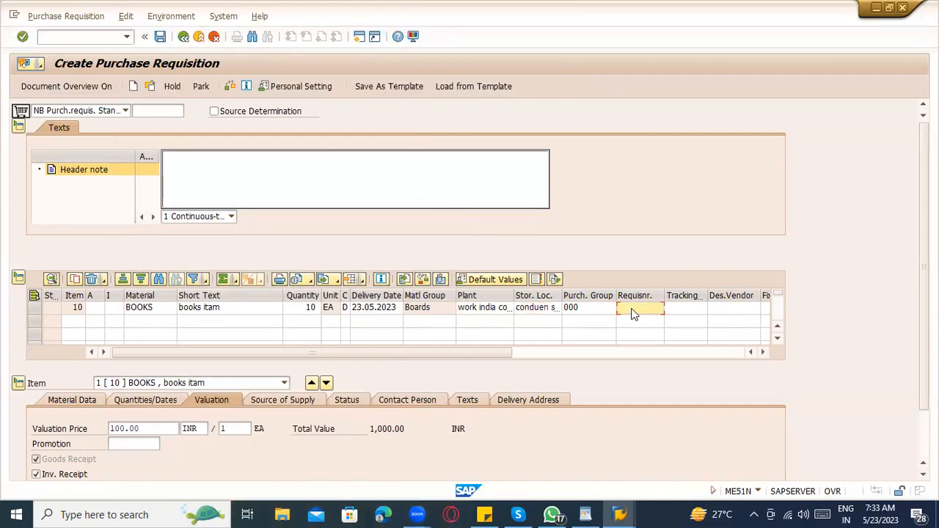
left_click_drag(664, 295, 722, 295)
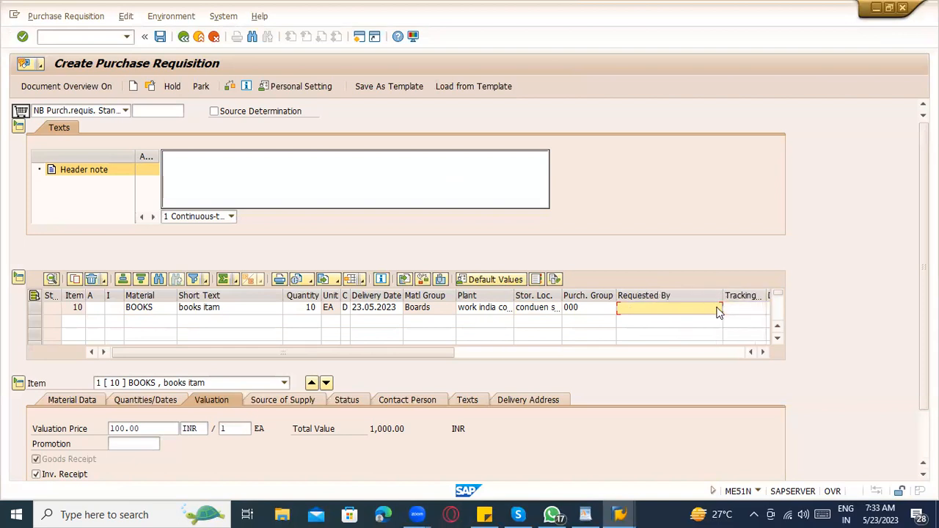
left_click_drag(300, 355, 349, 361)
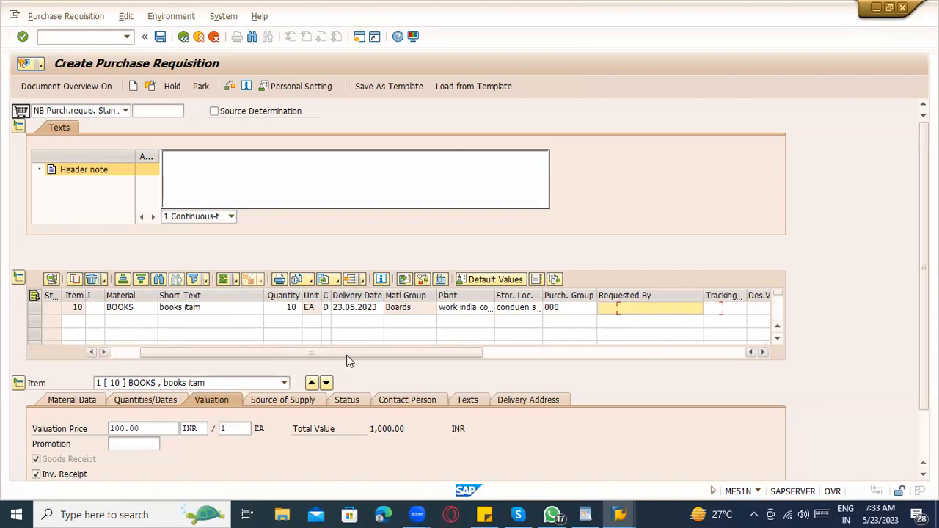
left_click(762, 353)
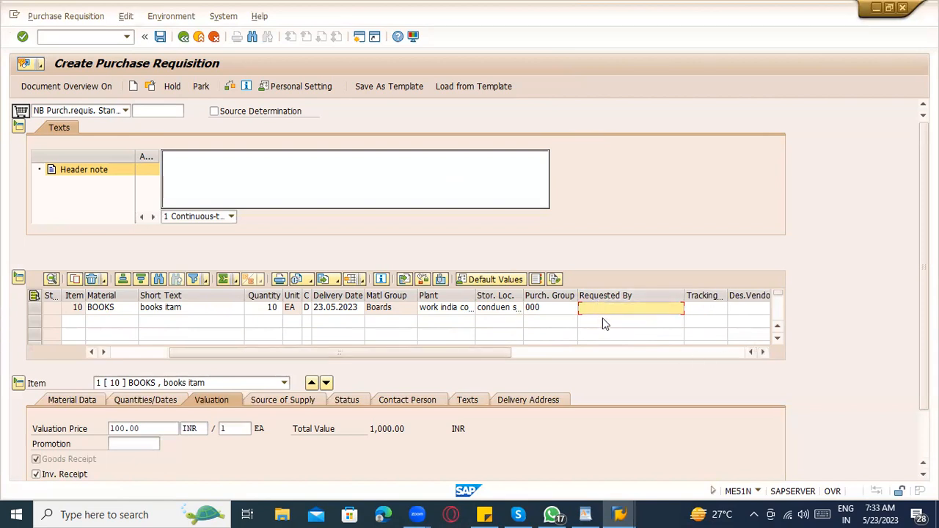
type("RAJU- ADMIN")
left_click_drag(456, 353, 492, 353)
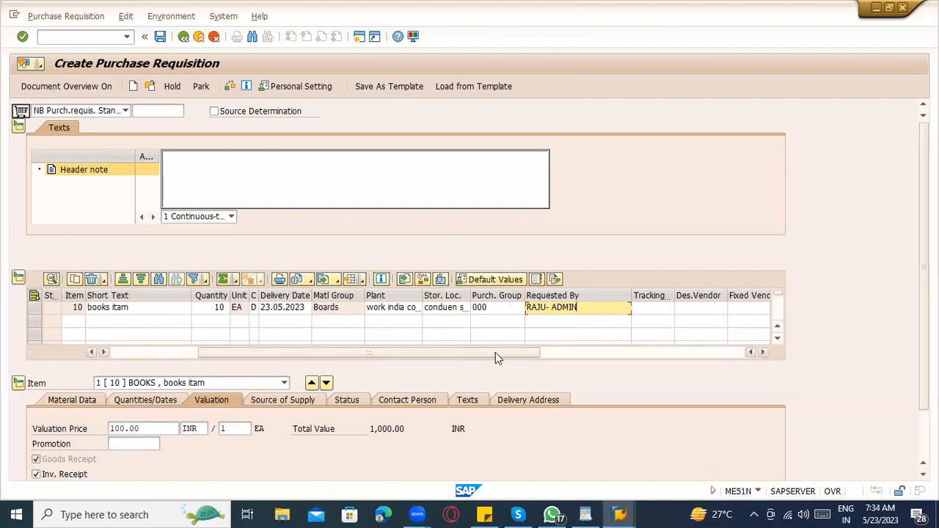
left_click(646, 309)
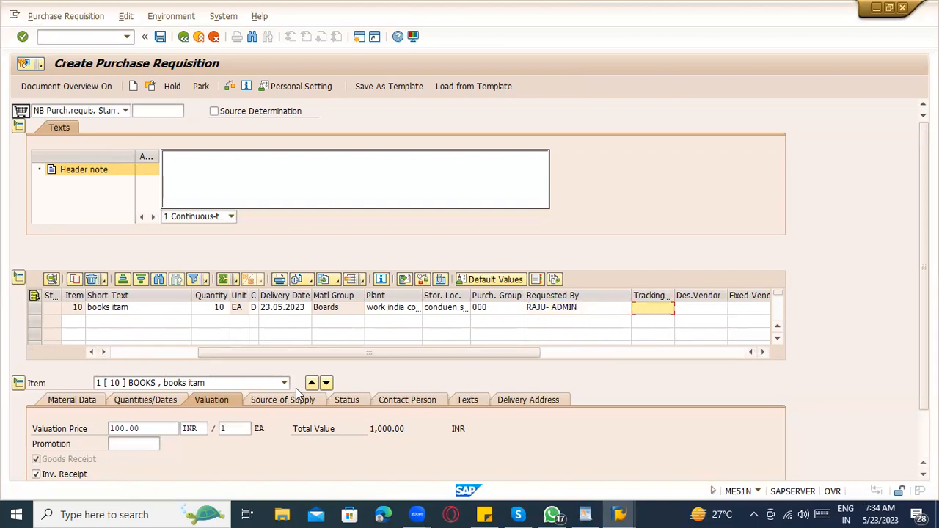
Step: Examine the empty item rows below the BOOKS item where further materials can be entered
scroll(367, 352, "down", 1)
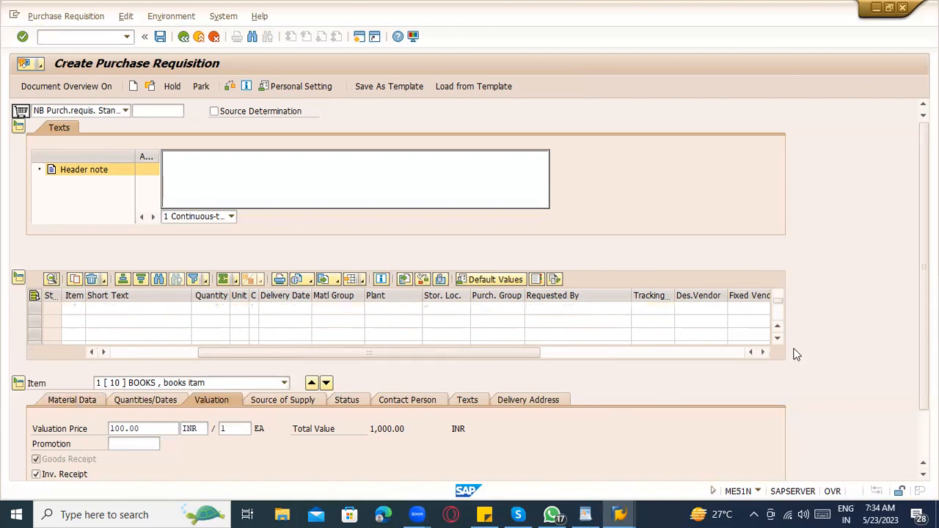
scroll(222, 330, "up", 1)
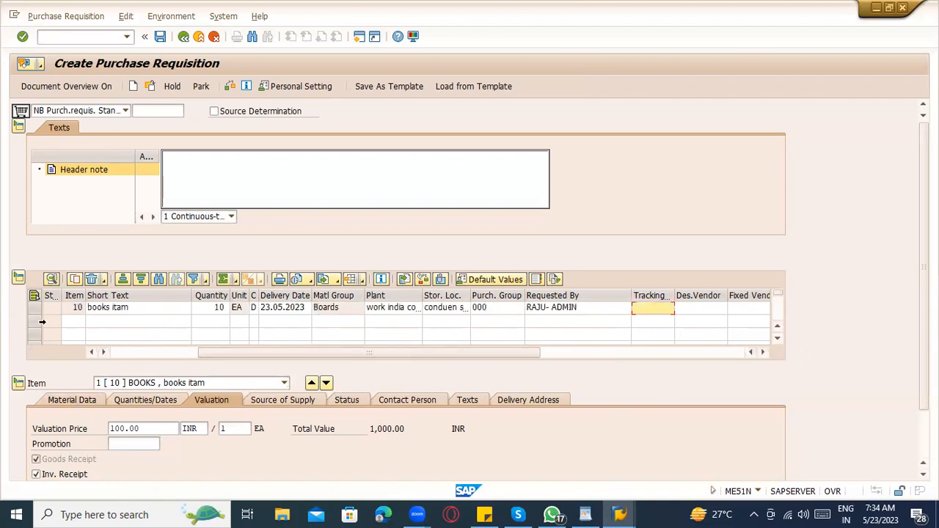
left_click(73, 323)
left_click(72, 335)
left_click(74, 322)
left_click(73, 335)
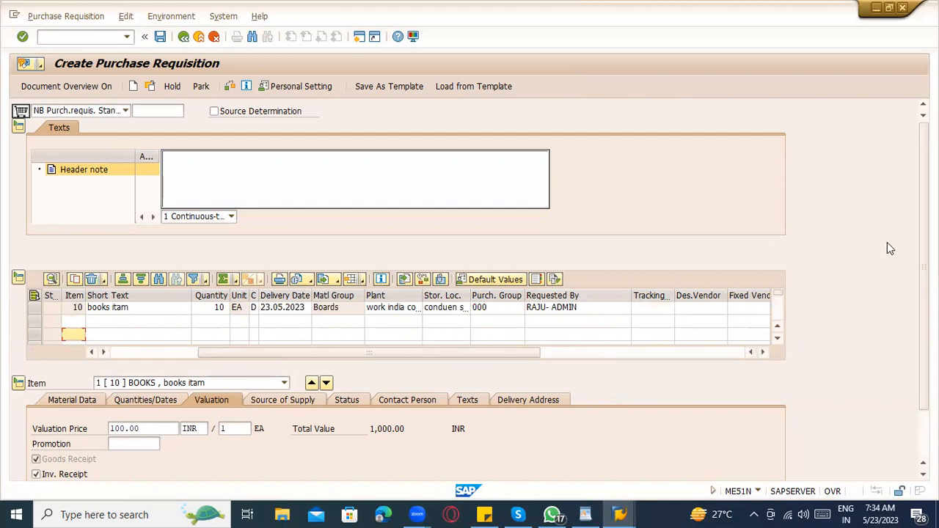
Step: Review the BOOKS item's material data and the list of items in the item details selector
scroll(886, 242, "down", 2)
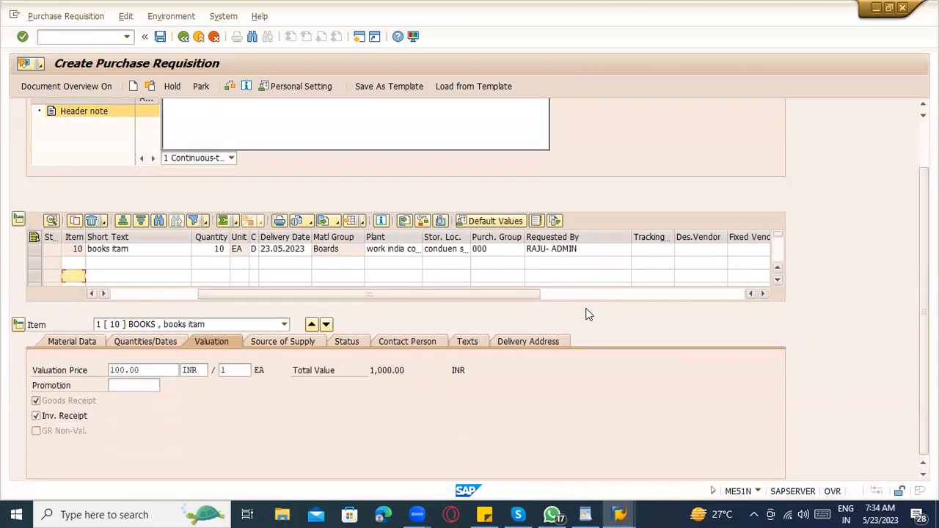
left_click(63, 340)
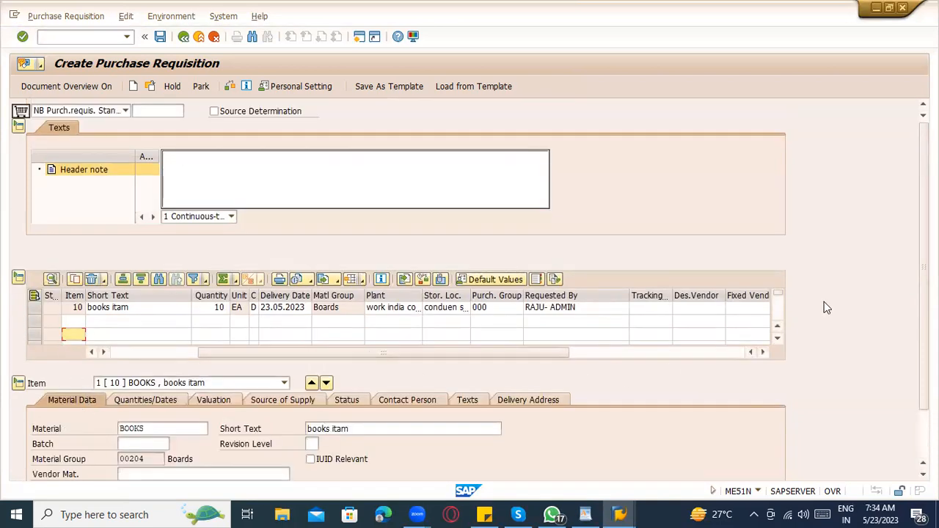
scroll(399, 293, "down", 2)
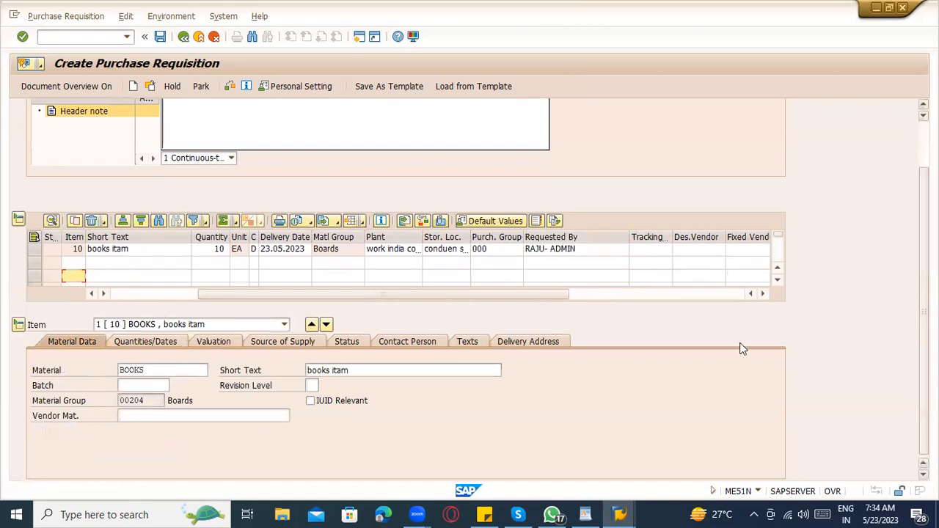
left_click(194, 325)
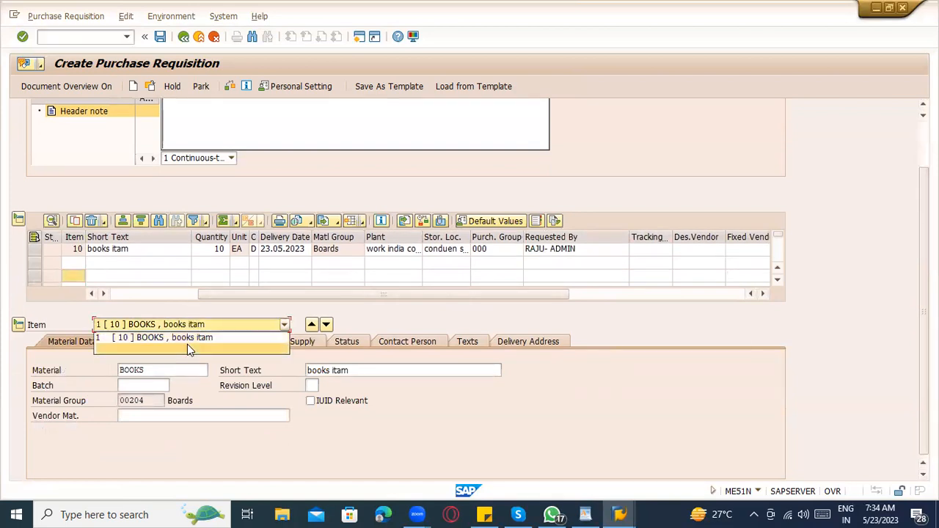
left_click(110, 263)
left_click_drag(230, 296, 146, 295)
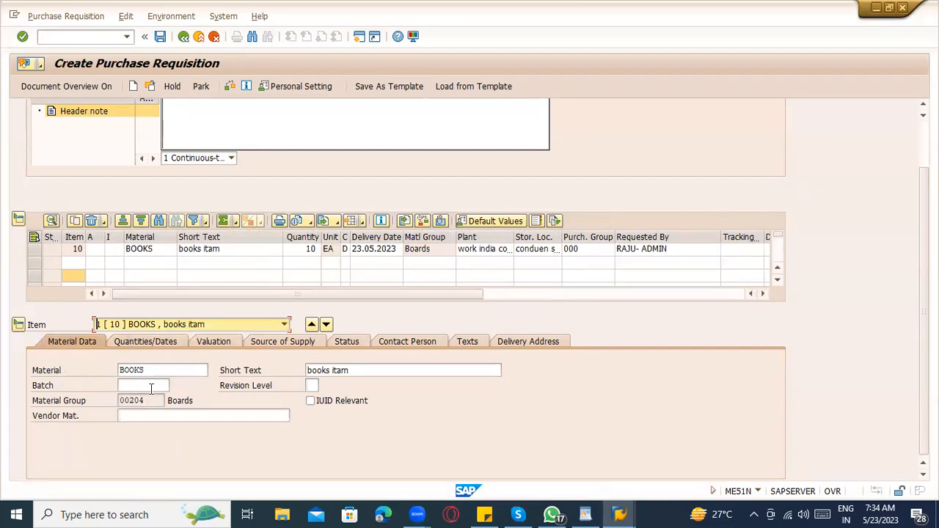
left_click(179, 324)
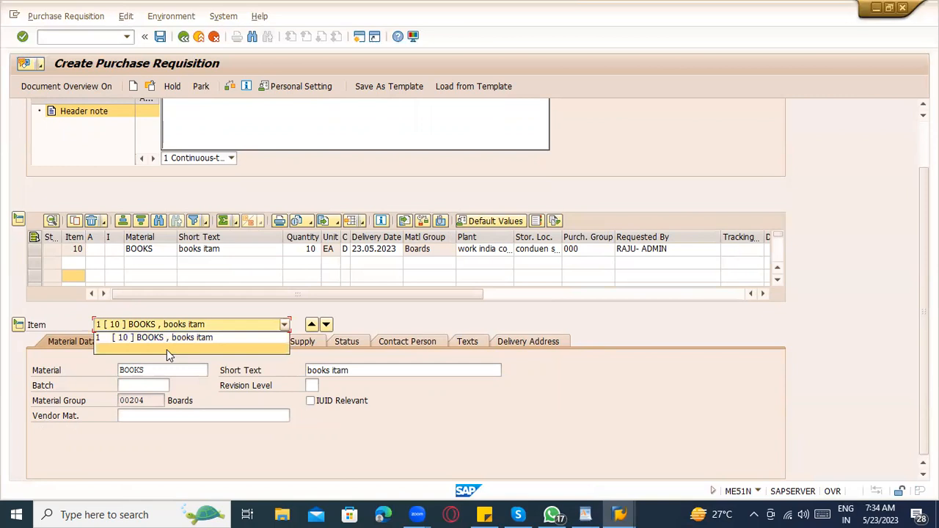
Step: Find the materials of plant ZCON for the empty row below BOOKS and add BOOKSTST as the second item
left_click(130, 265)
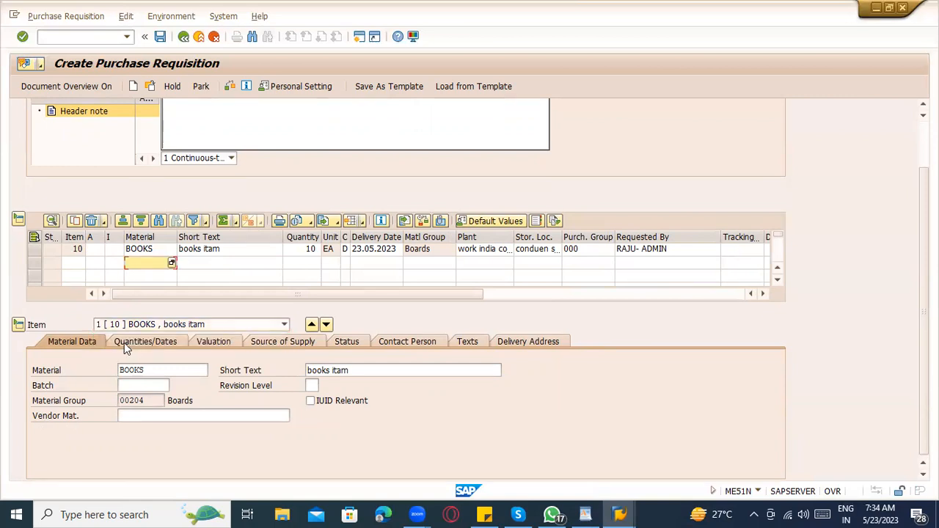
left_click(172, 265)
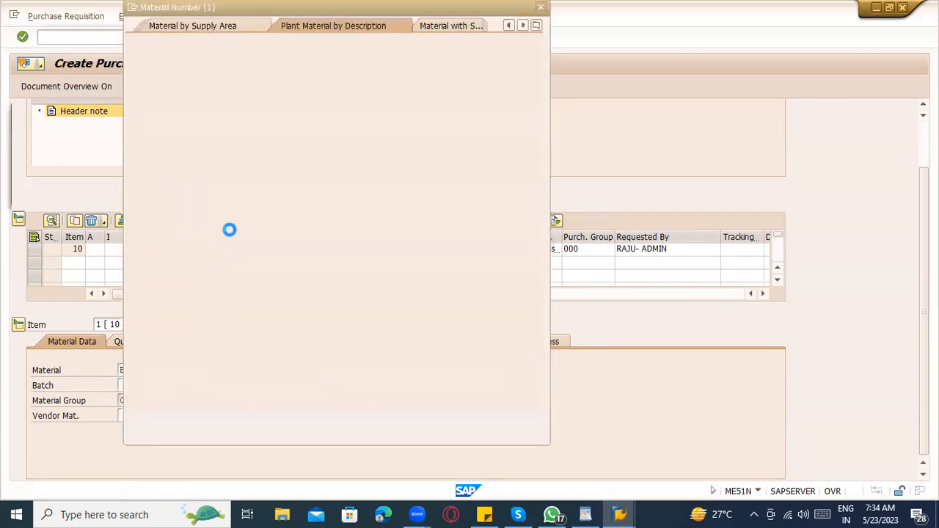
left_click(269, 113)
type("ZCOn")
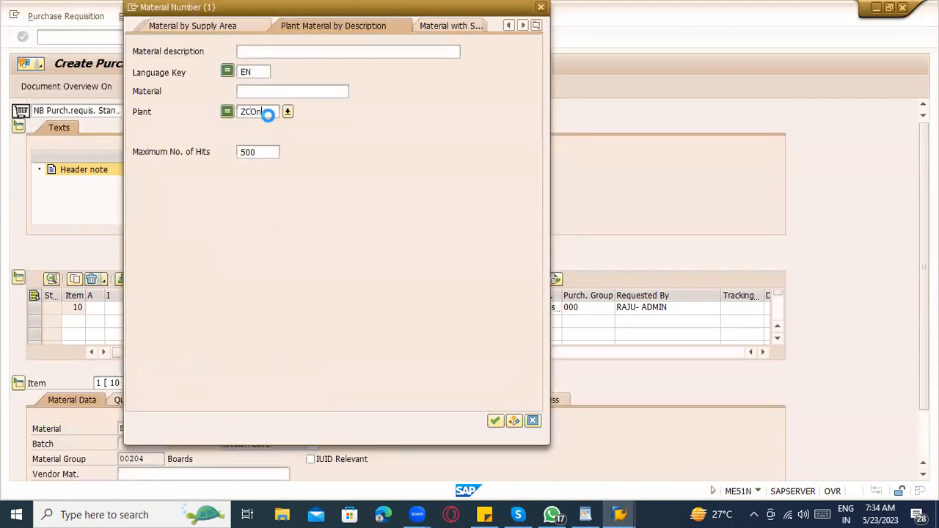
key("Return")
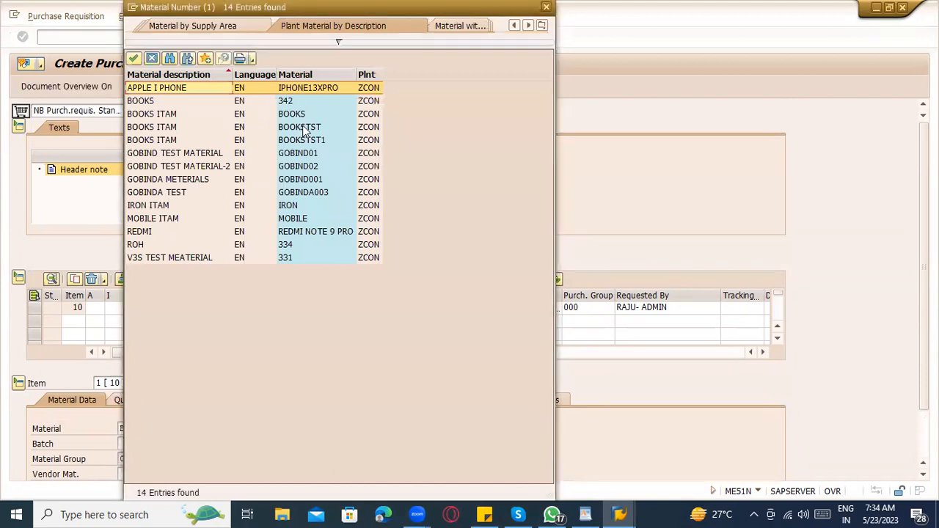
double_click(299, 116)
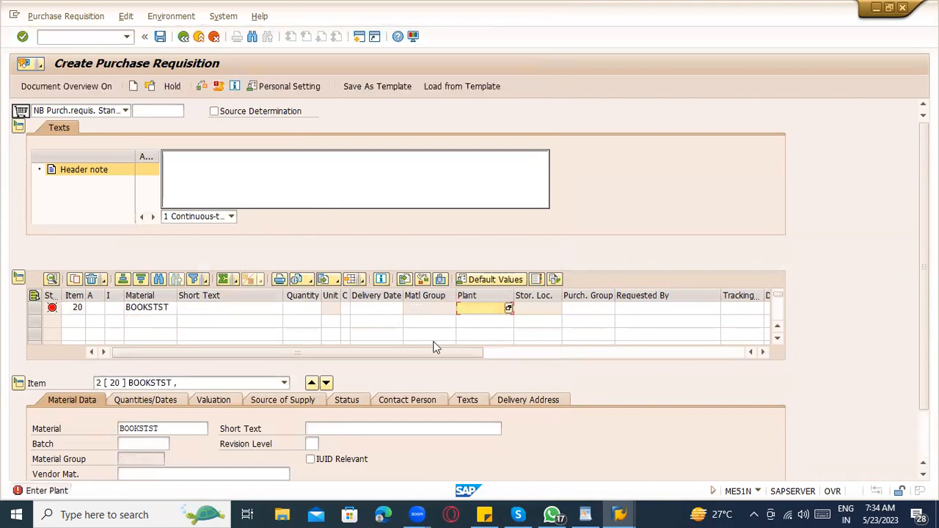
Step: Set the BOOKSTST item's plant to ZCON, quantity to 100, storage location to 2004 and purchasing group to 000
type("ZCON")
key("Return")
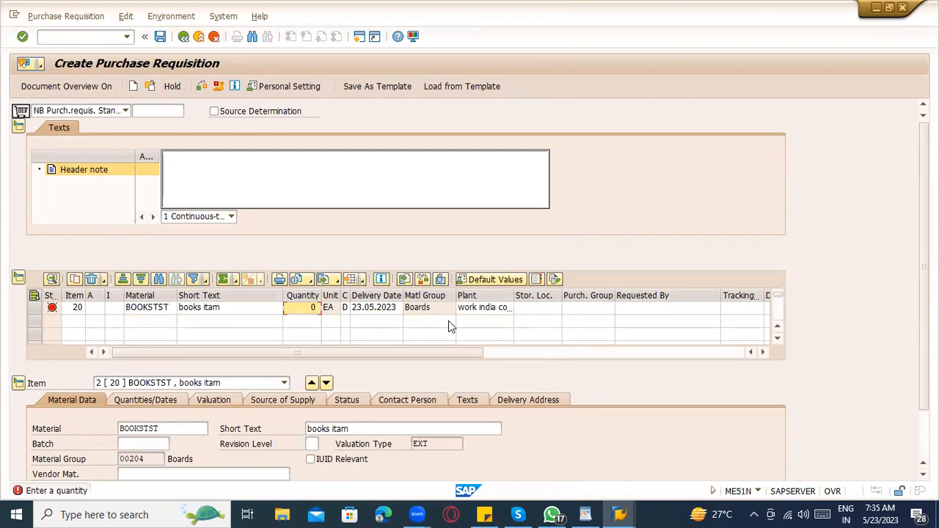
scroll(426, 328, "up", 1)
type("100")
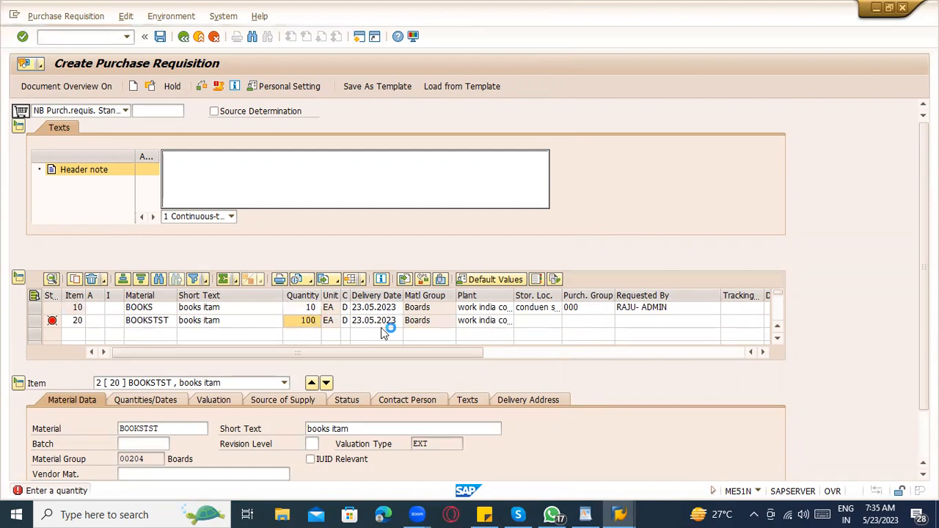
key("Return")
type("2004")
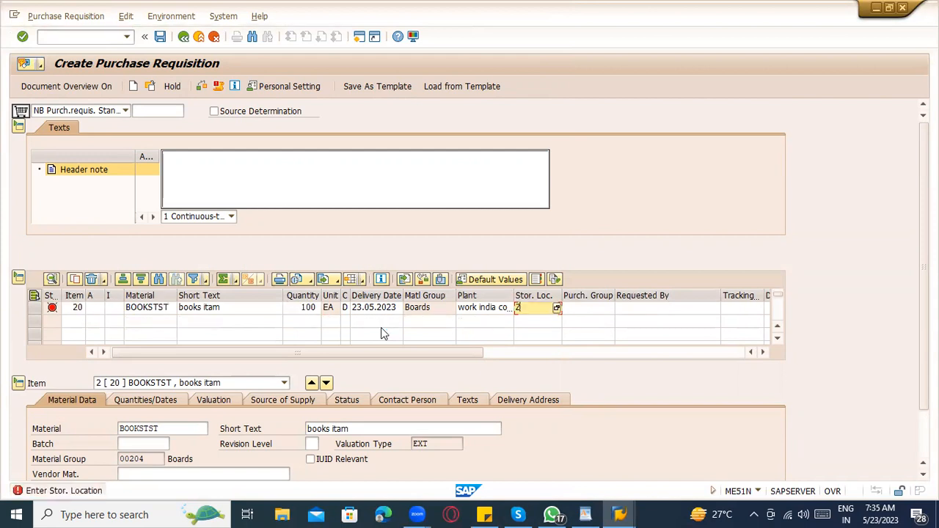
key("Return")
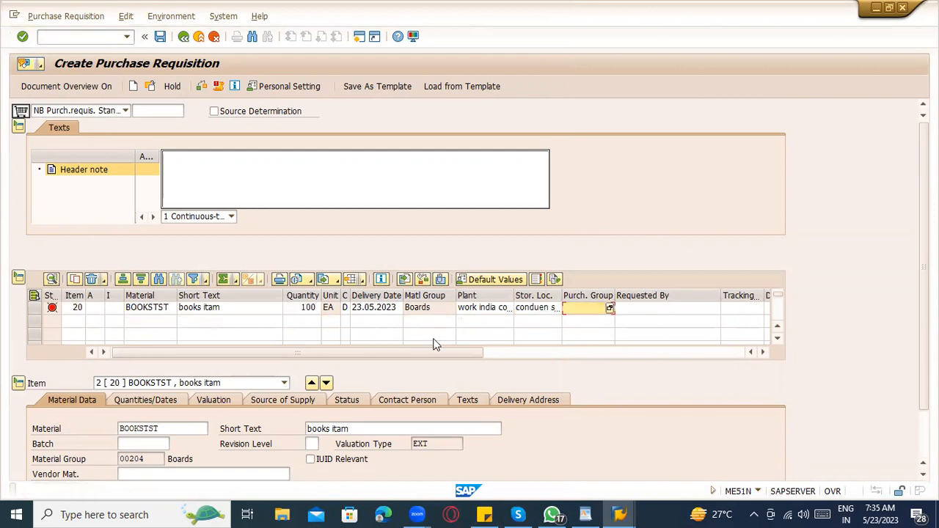
type("000")
key("Return")
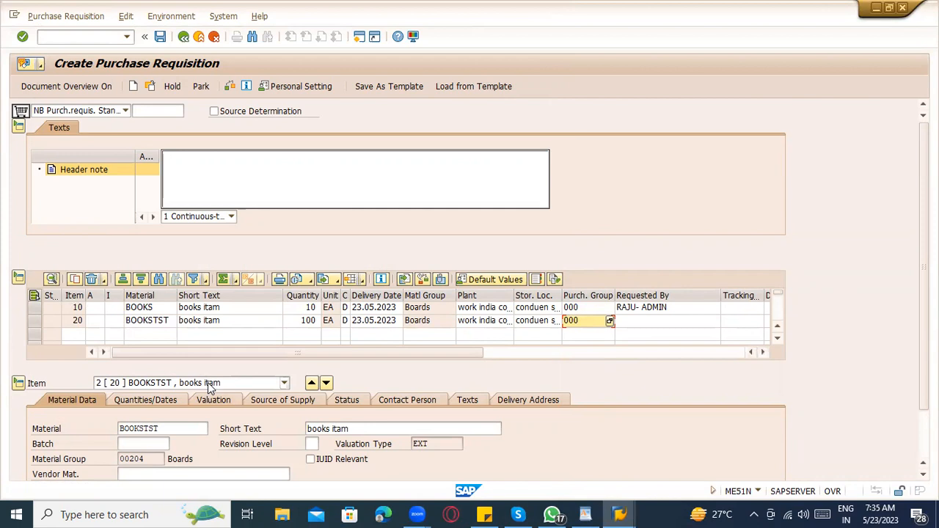
Step: View the requisition's item list and examine the BOOKSTST item's material, material group, short text and valuation type
left_click(233, 382)
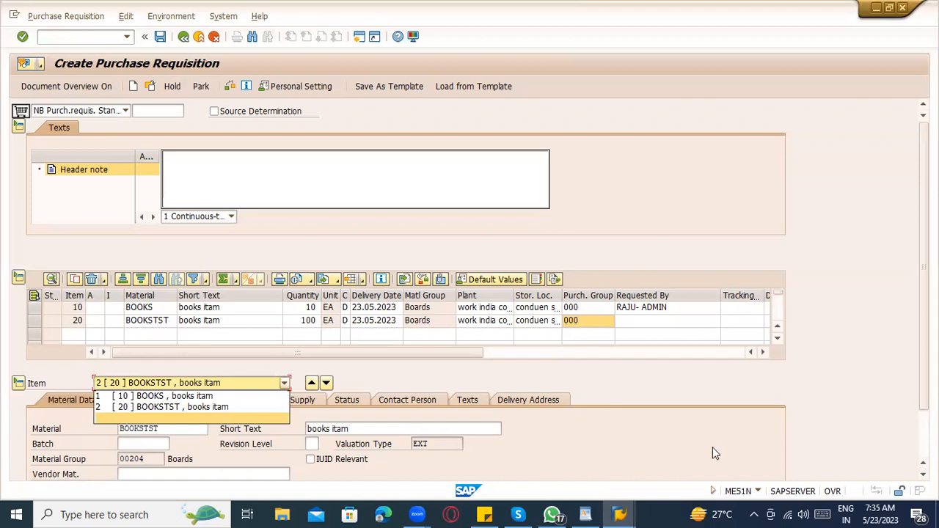
left_click(924, 342)
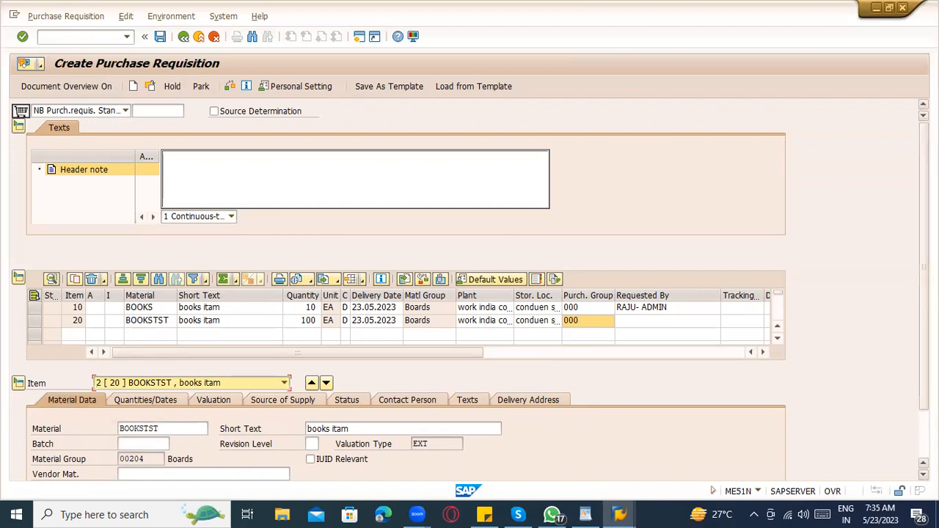
left_click_drag(923, 341, 923, 387)
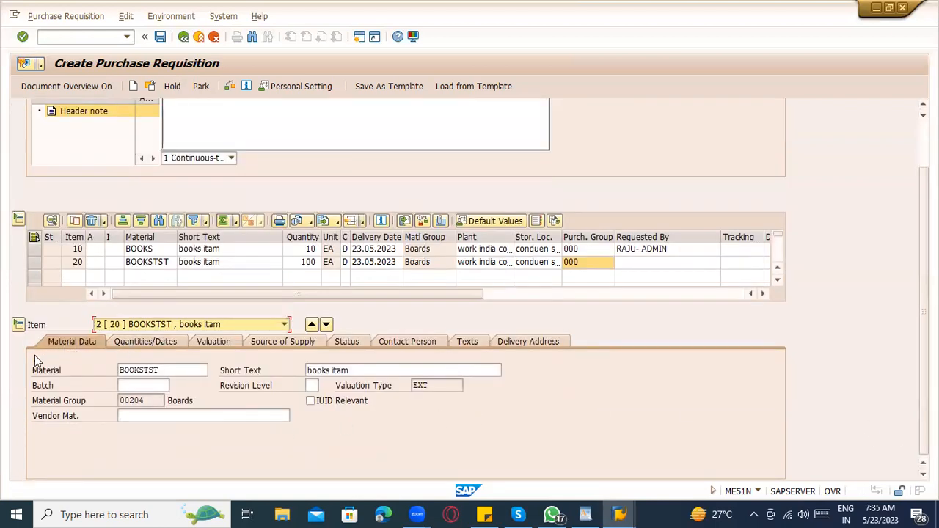
left_click_drag(161, 370, 121, 370)
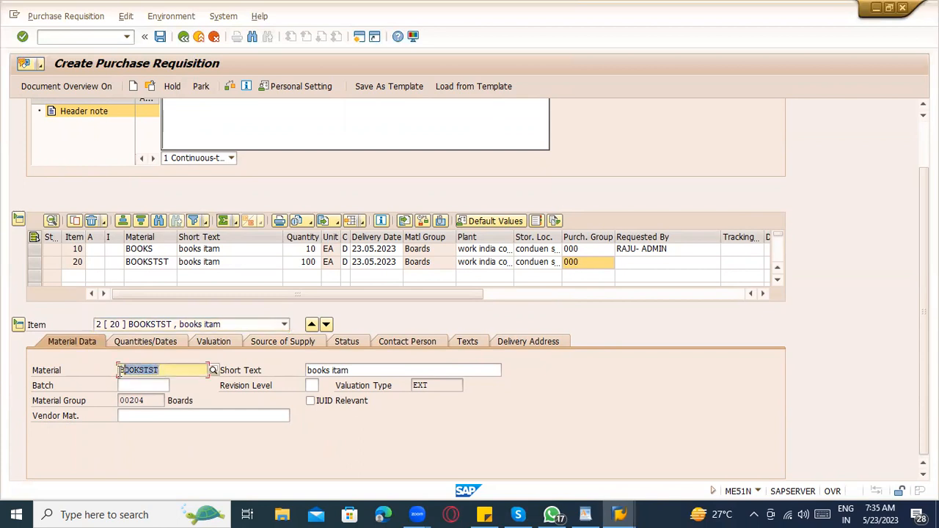
left_click_drag(161, 400, 85, 396)
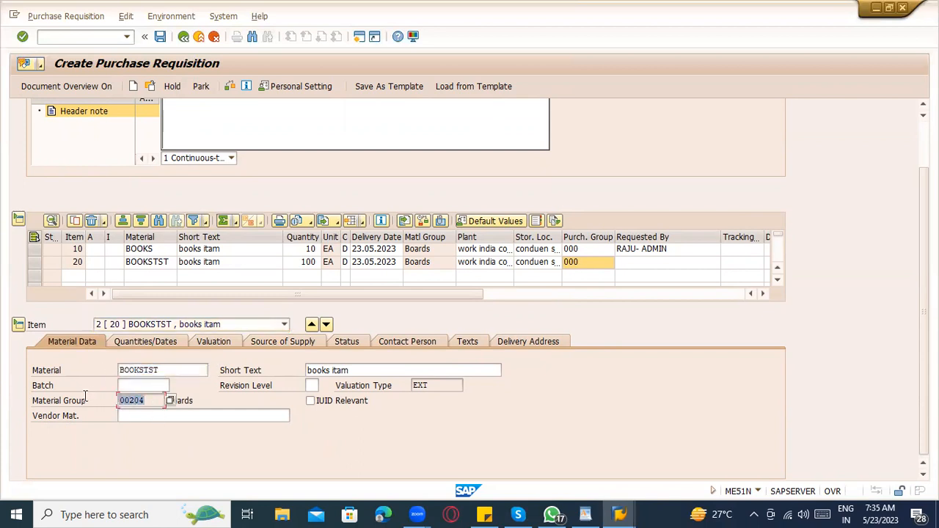
left_click_drag(360, 371, 286, 369)
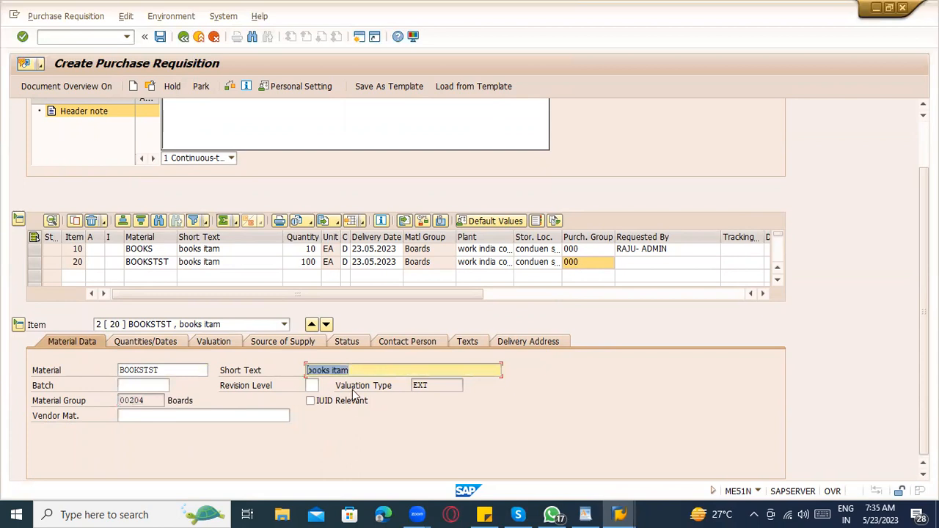
left_click_drag(442, 385, 411, 385)
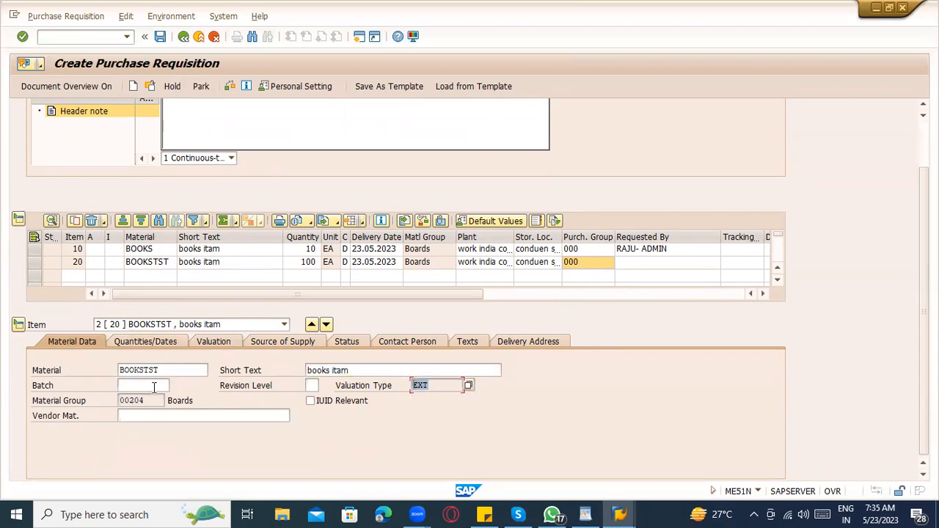
Step: Examine the BOOKSTST item's quantity, open quantity, delivery date, request date and release date
left_click(161, 345)
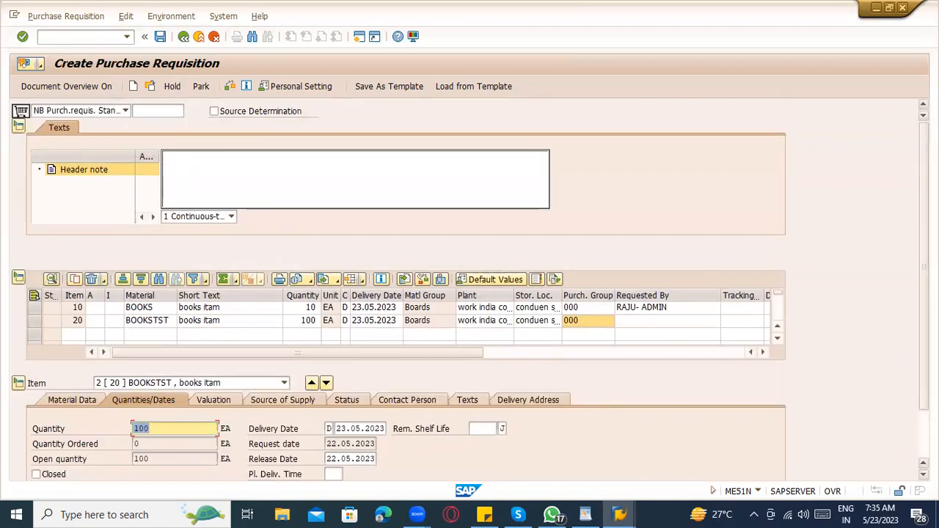
left_click_drag(924, 275, 923, 322)
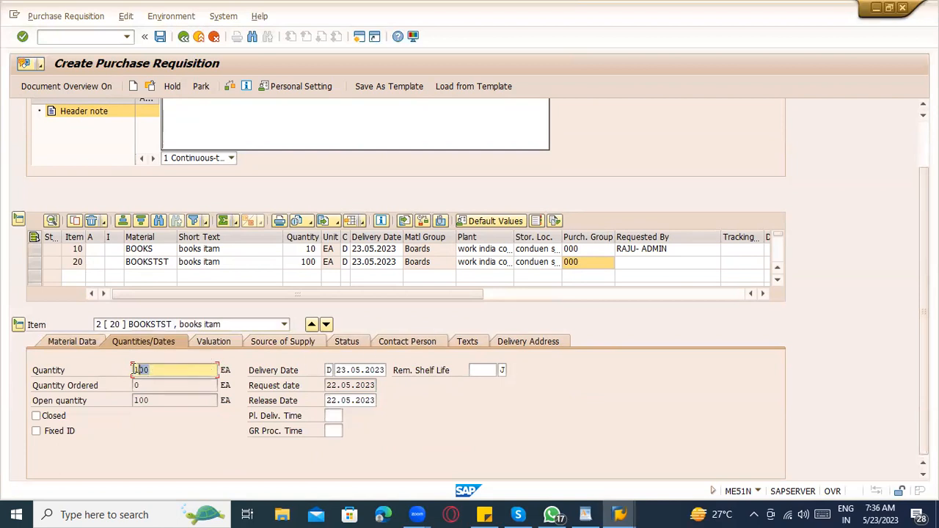
left_click_drag(164, 402, 117, 401)
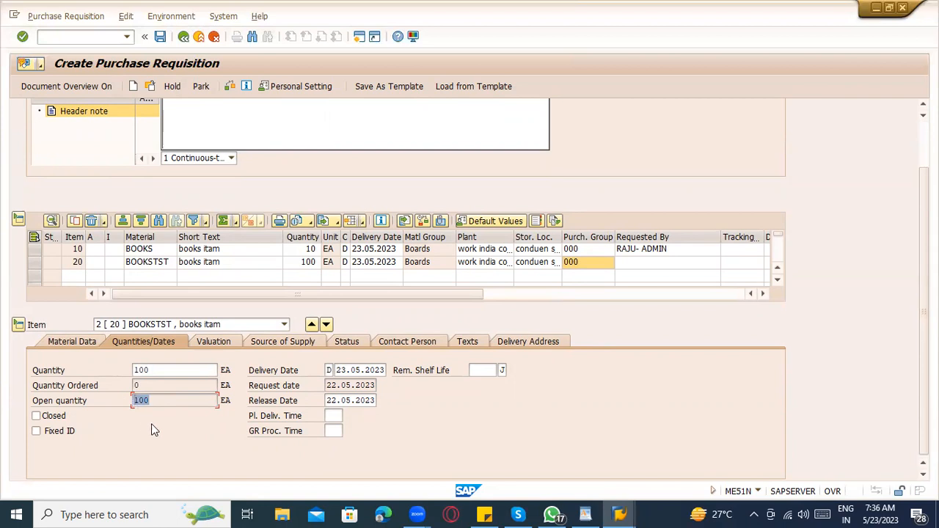
left_click(363, 371)
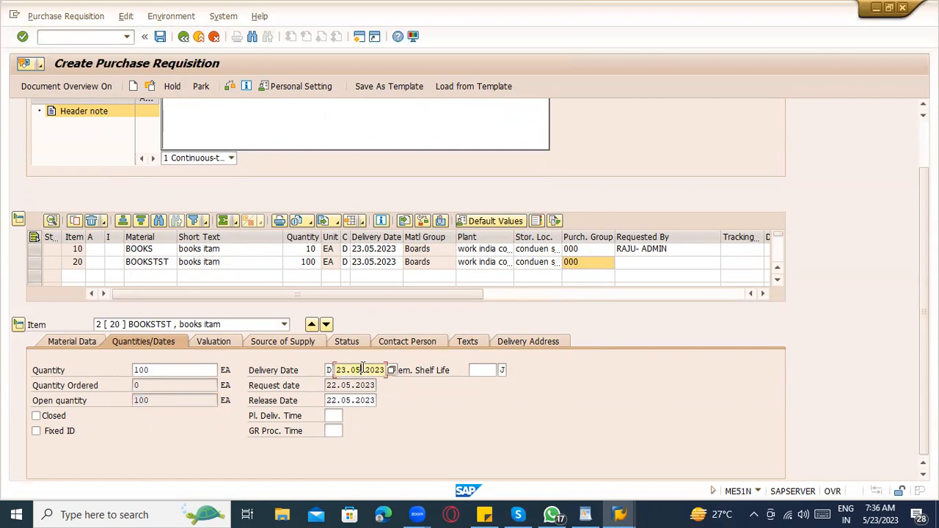
left_click(351, 385)
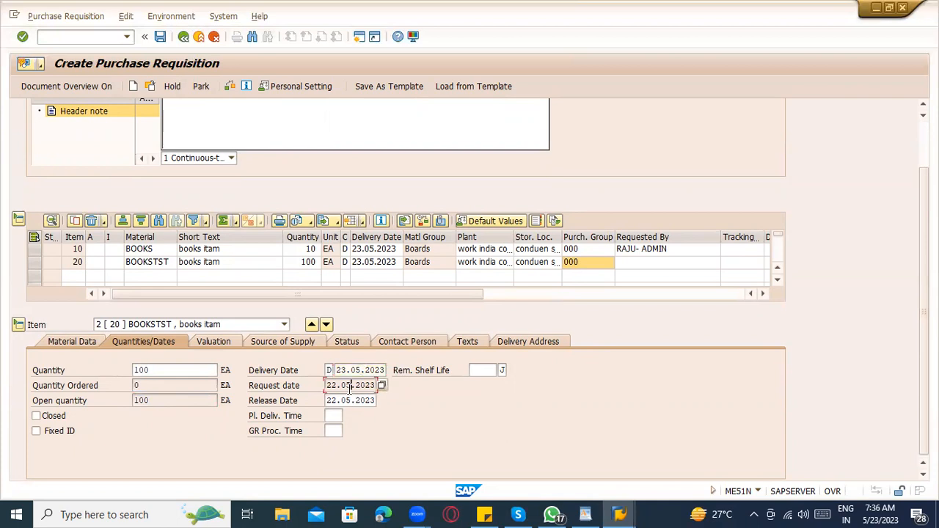
left_click(351, 401)
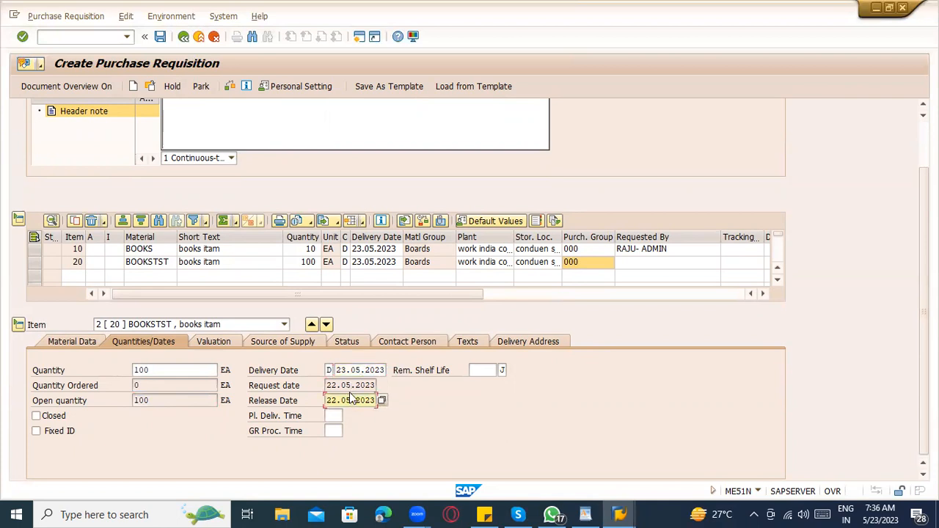
Step: Examine the BOOKSTST item's remaining shelf life, planned delivery time and GR processing time fields alongside its delivery date
left_click(481, 373)
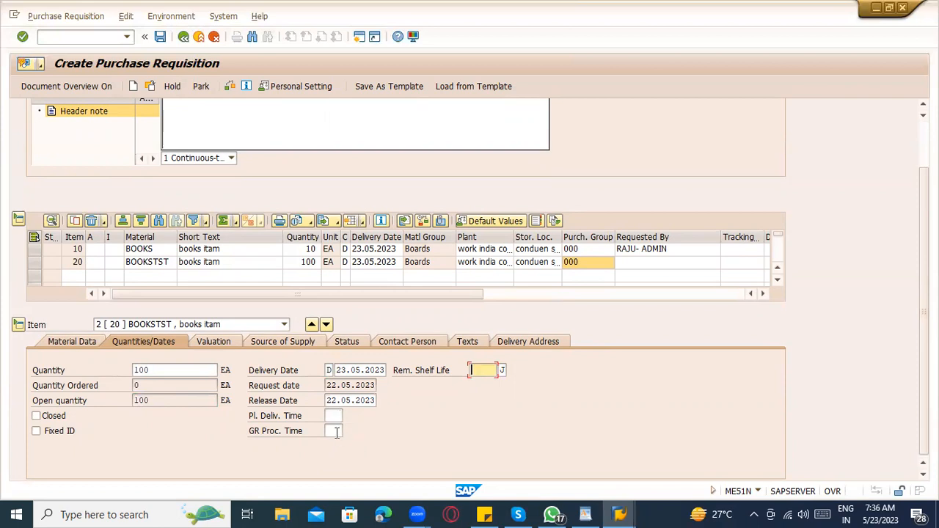
left_click(332, 416)
left_click(477, 373)
left_click(334, 415)
left_click(328, 431)
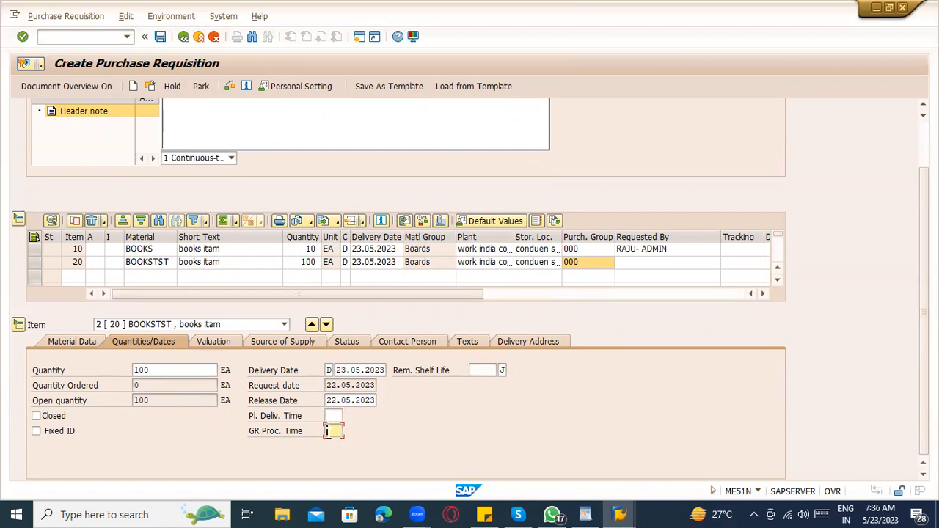
left_click(332, 415)
left_click(335, 433)
left_click(334, 416)
left_click(334, 432)
left_click_drag(336, 371, 402, 370)
Step: Set the BOOKSTST item's planned delivery time to 10 and check its delivery date
left_click(332, 416)
type("10")
key("Return")
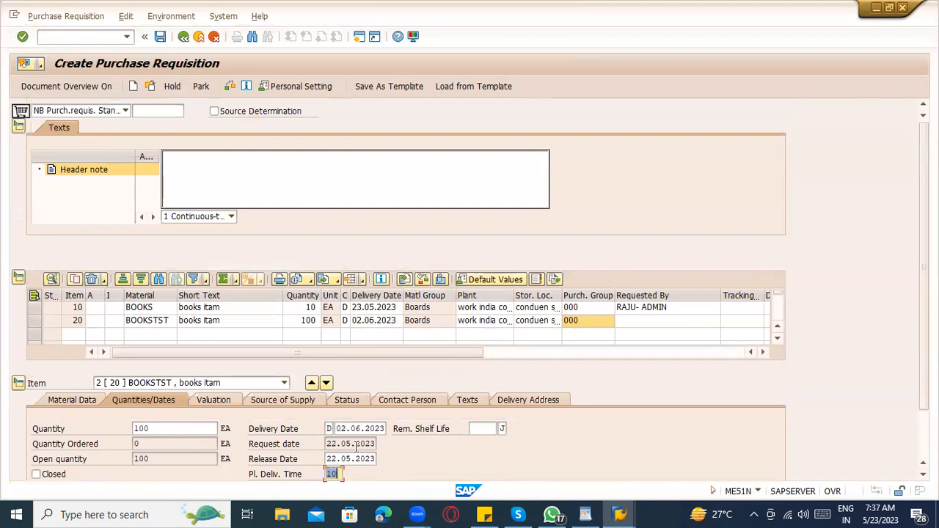
left_click(346, 431)
left_click_drag(336, 429, 390, 428)
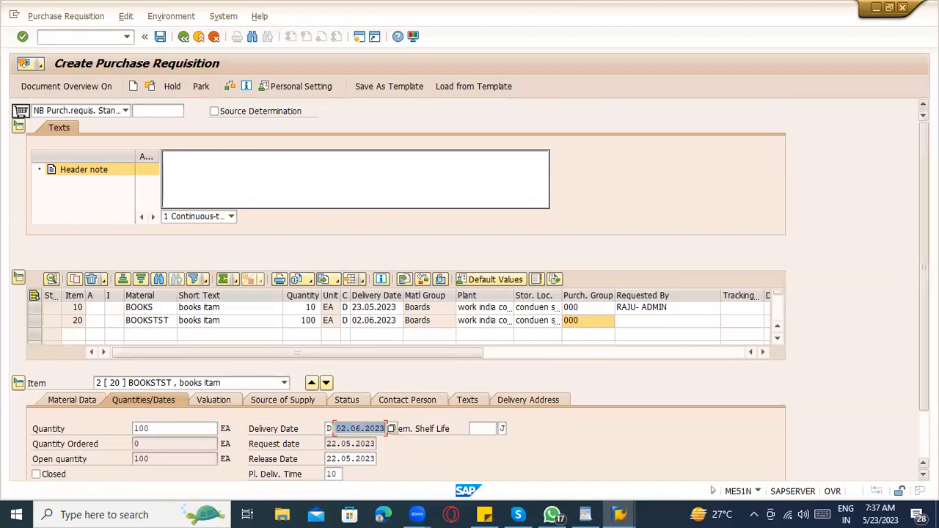
Step: Set the BOOKSTST item's GR processing time to 2 and check the requisition
scroll(453, 467, "down", 3)
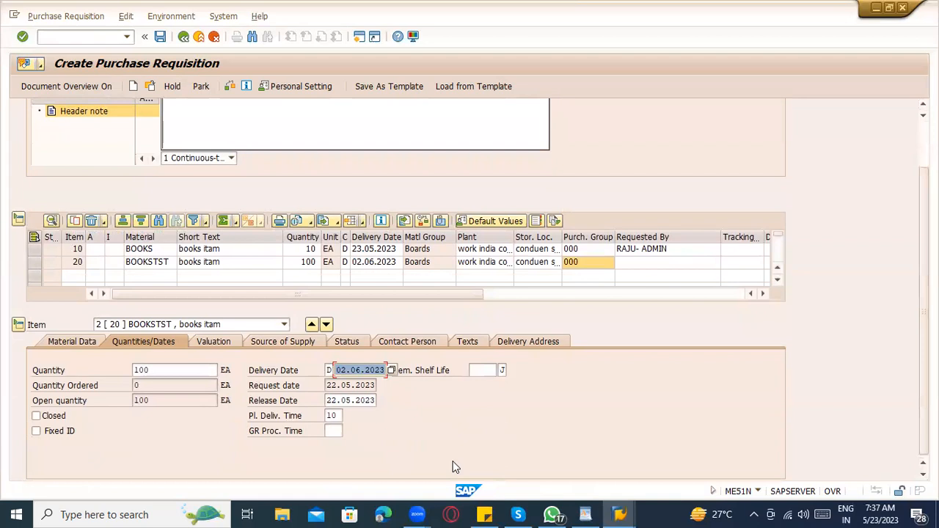
left_click(332, 432)
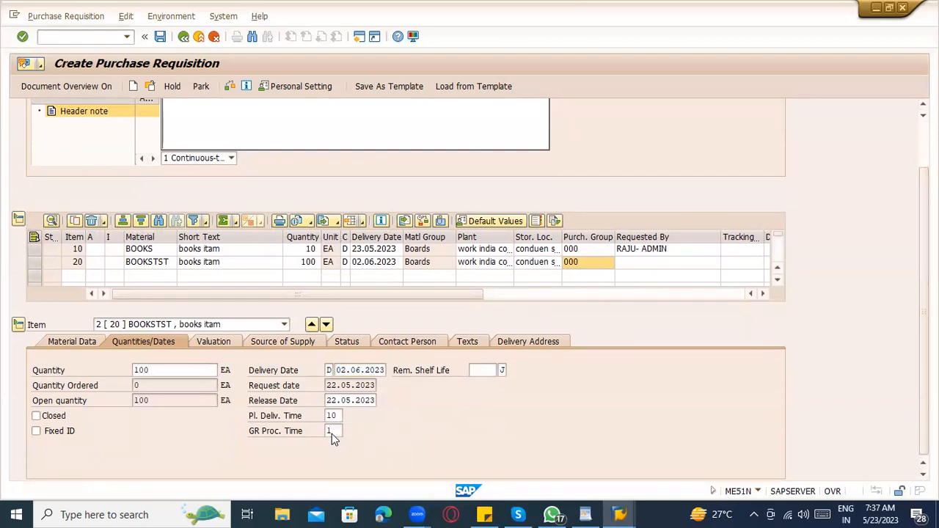
scroll(332, 434, "up", 1)
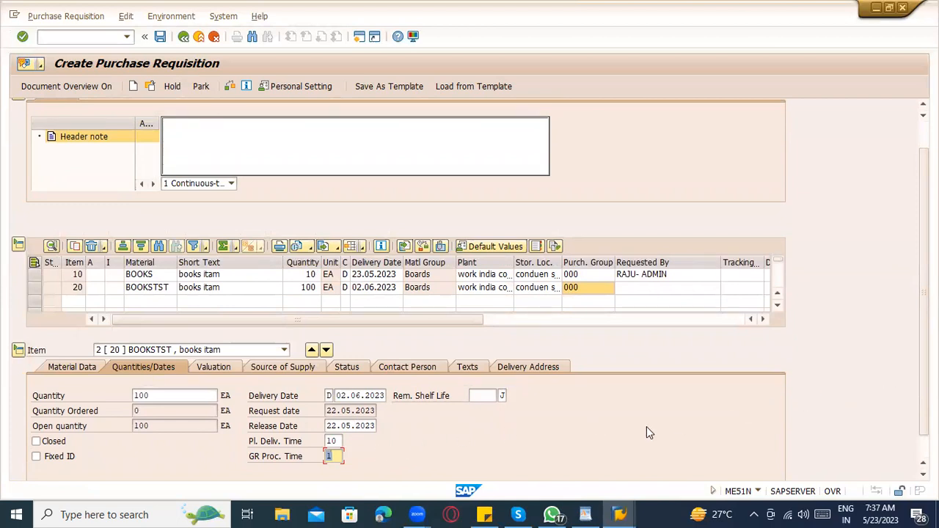
type("2")
key("Return")
left_click(230, 86)
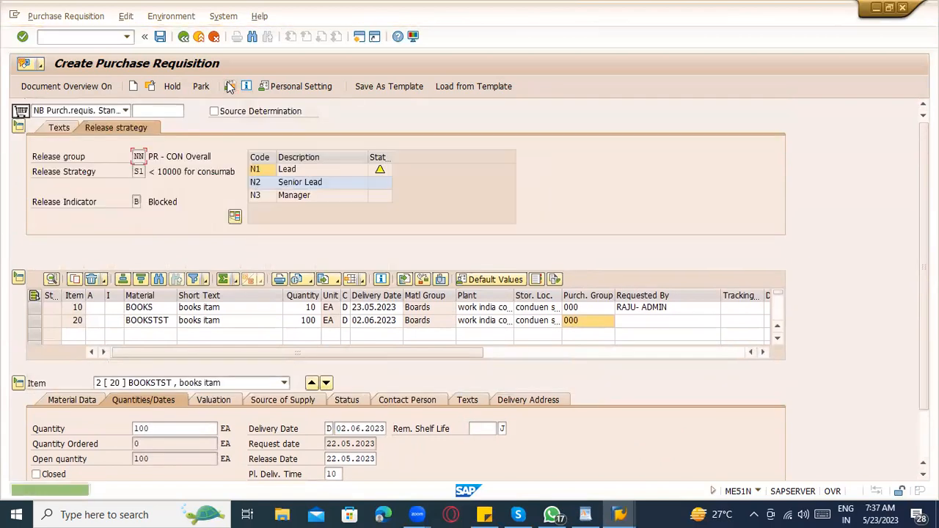
scroll(924, 294, "down", 2)
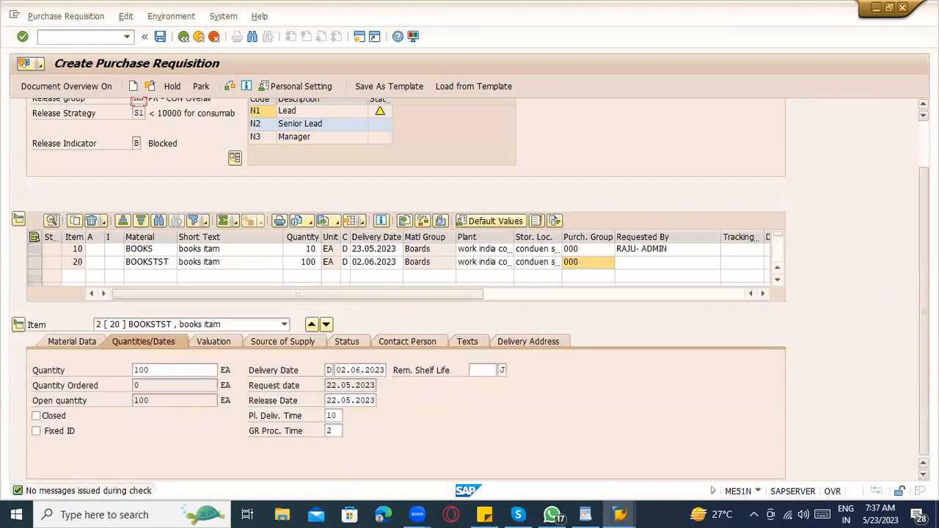
Step: Switch to the BOOKS item and examine its delivery date, planned delivery time and GR processing time
left_click(139, 325)
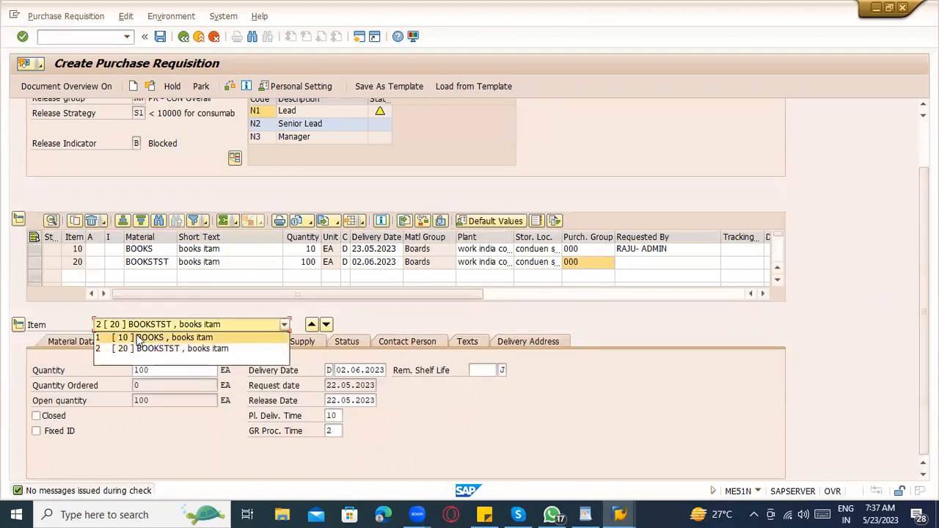
left_click(142, 336)
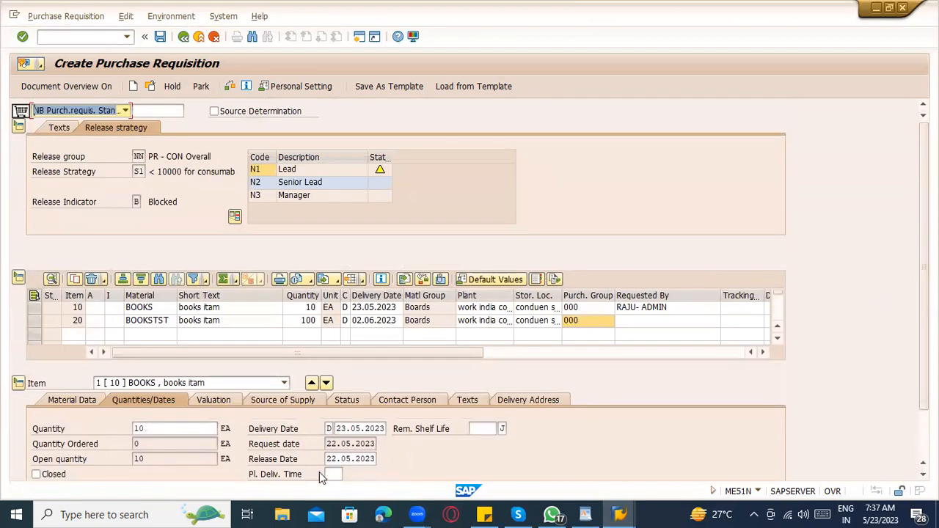
scroll(924, 293, "down", 2)
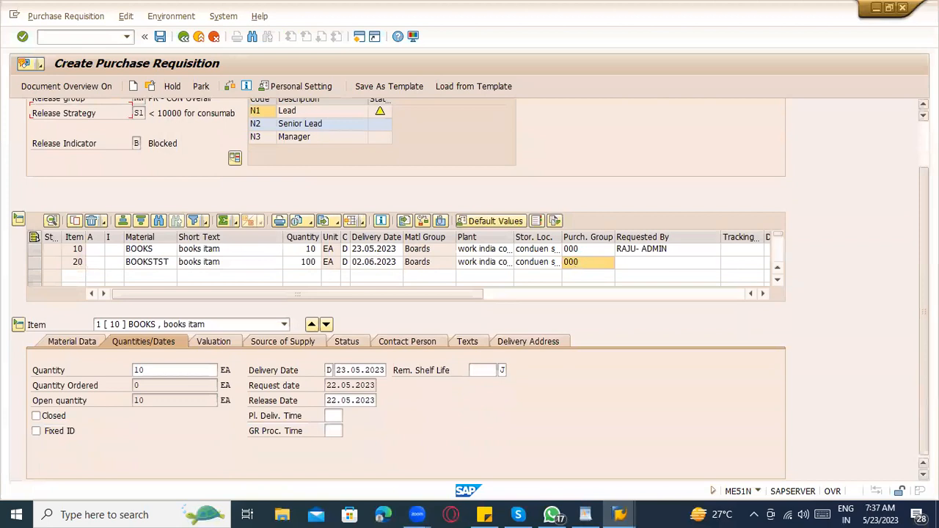
left_click(321, 432)
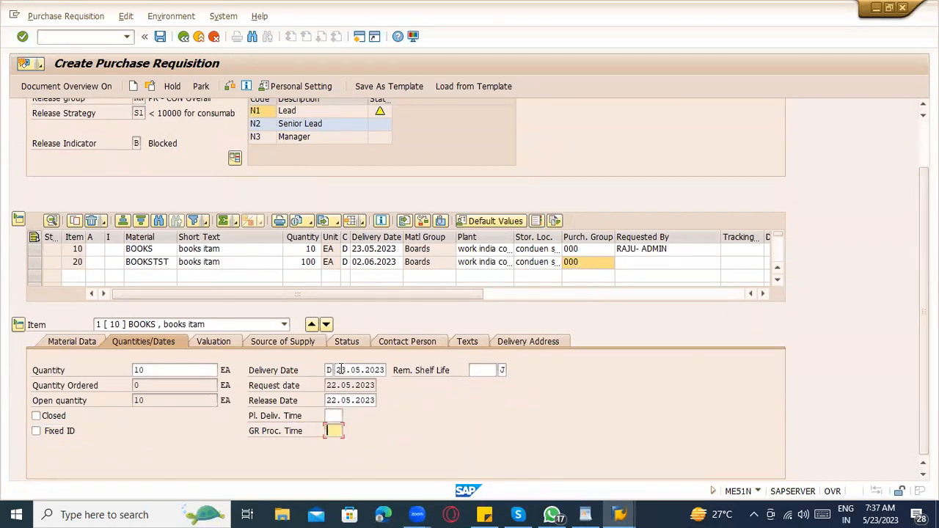
left_click_drag(339, 370, 393, 371)
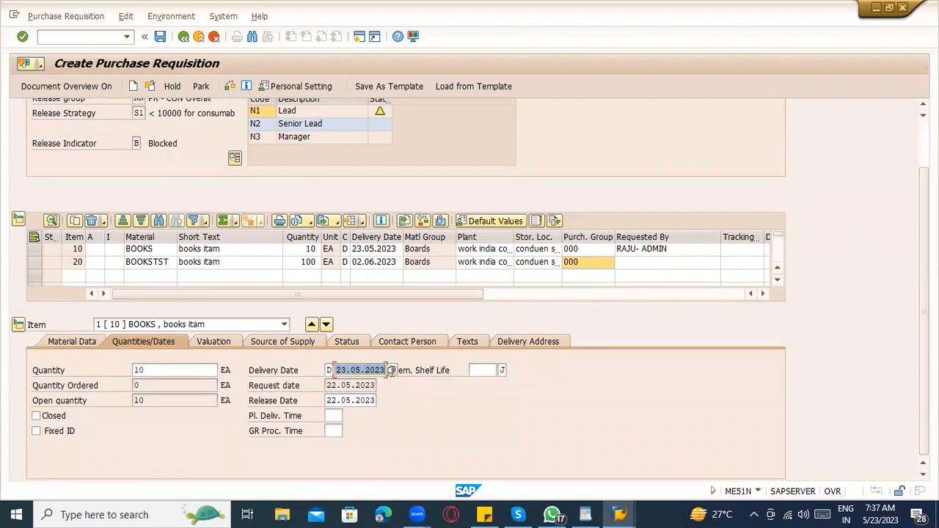
left_click(339, 417)
left_click(339, 431)
left_click(340, 416)
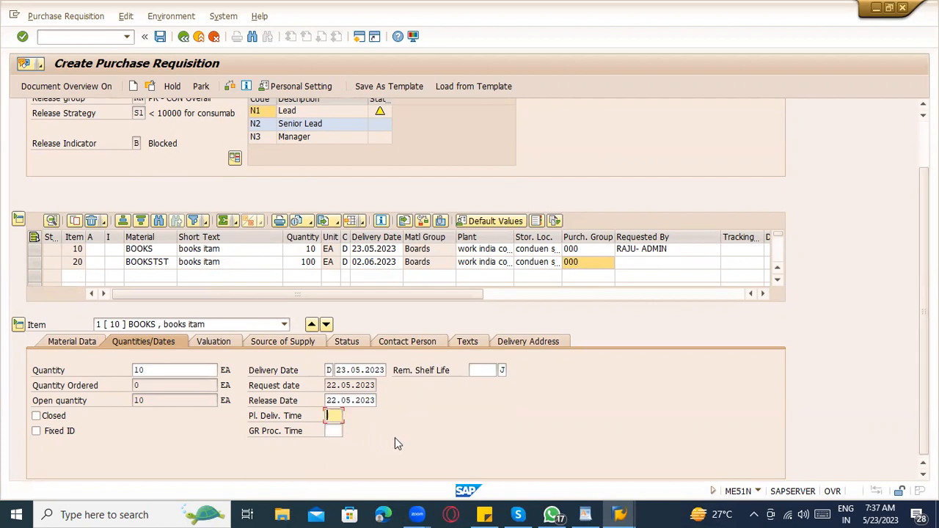
Step: Compare the valuation price and total value of the BOOKS and BOOKSTST items, ending on BOOKS
left_click(212, 342)
left_click(138, 428)
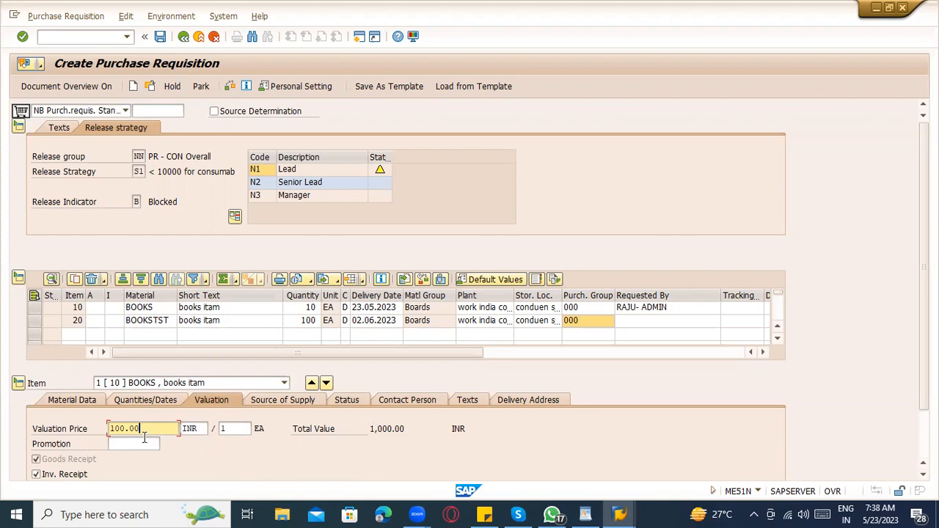
left_click(365, 433)
left_click(212, 383)
left_click(214, 404)
left_click(380, 432)
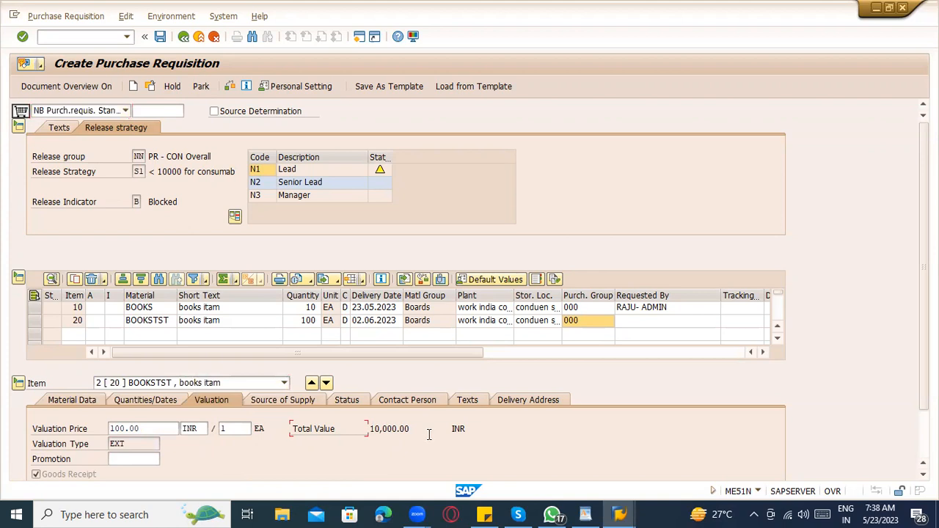
left_click(176, 382)
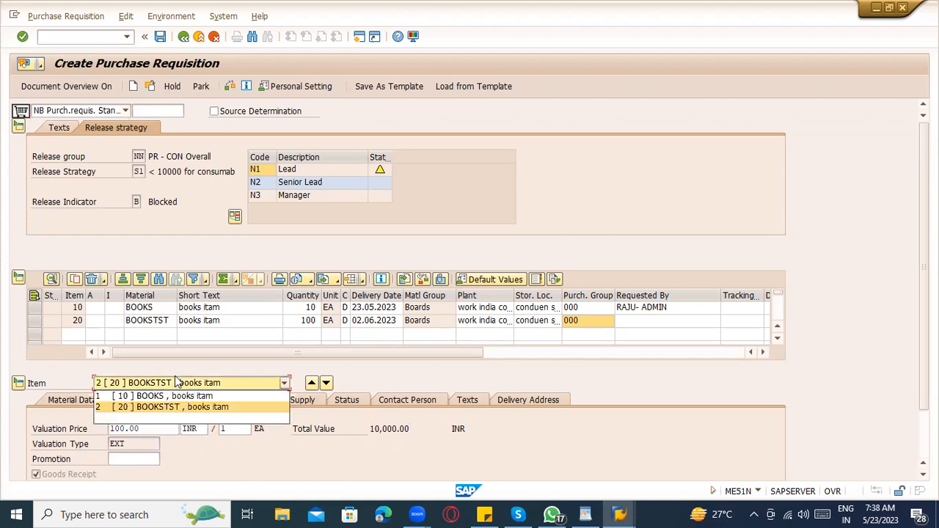
left_click(179, 396)
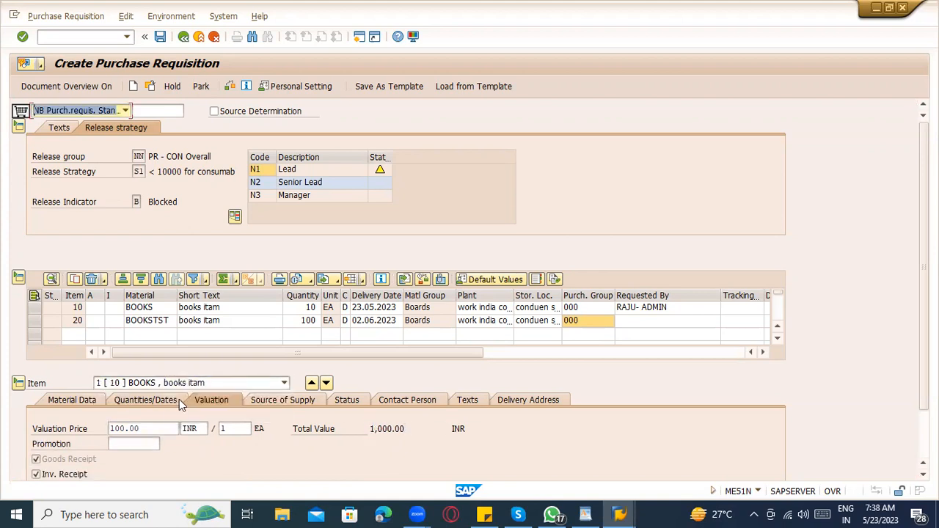
left_click(415, 432)
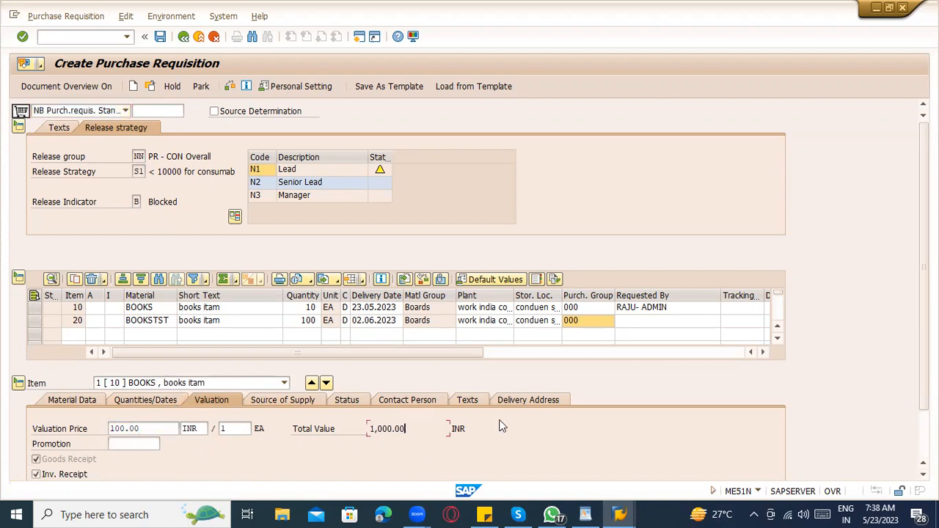
Step: Examine the BOOKS item's valuation price and its goods receipt, invoice receipt and non-valuated GR indicators
scroll(272, 385, "down", 2)
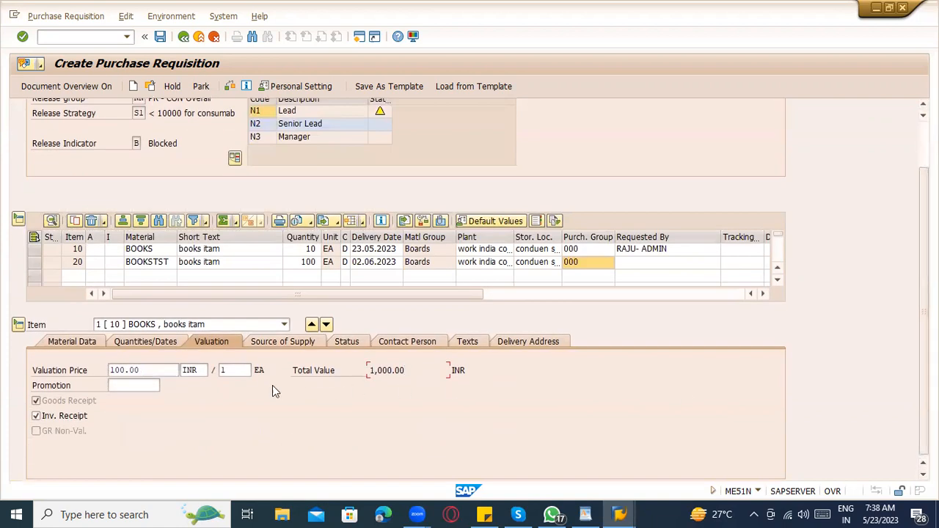
left_click(158, 370)
left_click_drag(158, 370, 106, 369)
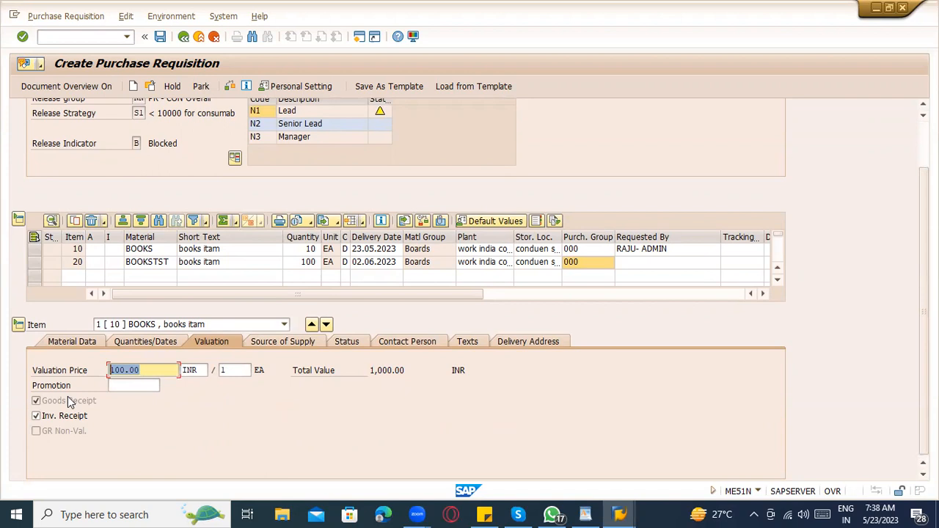
left_click(173, 370)
left_click_drag(169, 371, 107, 375)
left_click(160, 370)
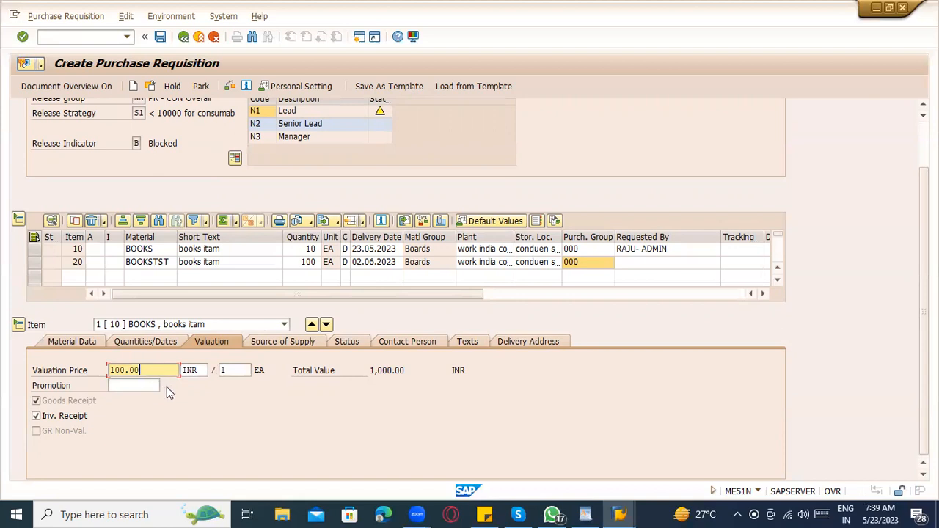
left_click(64, 406)
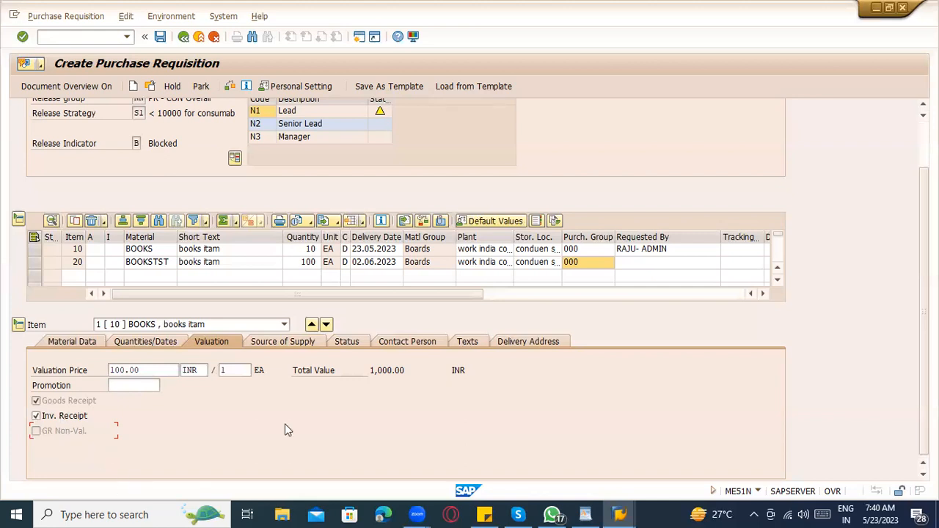
Step: View the BOOKS item's source of supply and examine its agreement, central contract, fixed vendor and info record fields
left_click(301, 341)
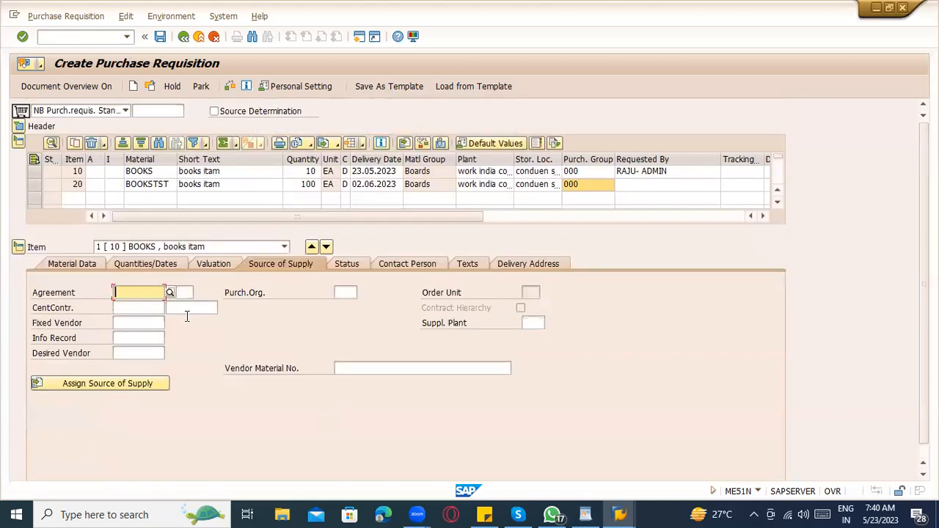
left_click(128, 320)
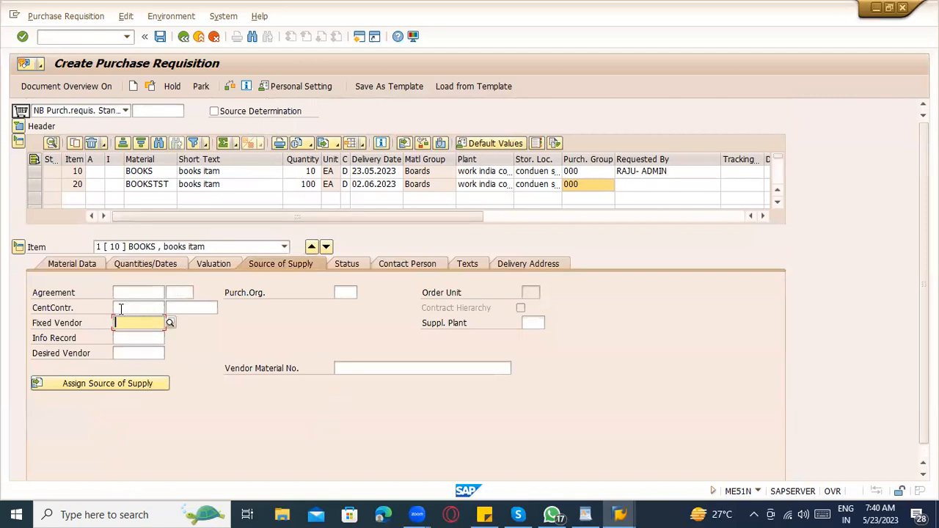
left_click(135, 292)
left_click(134, 308)
left_click(137, 322)
left_click(138, 337)
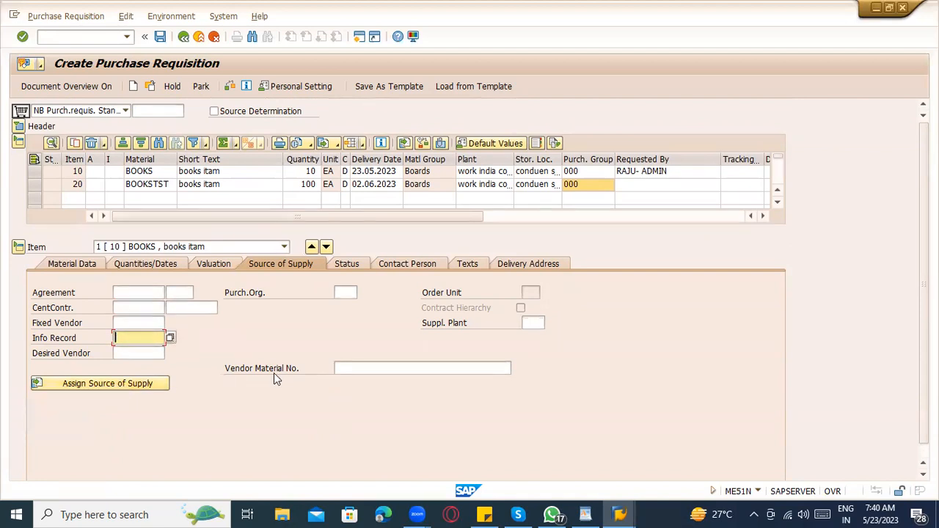
Step: Set the BOOKS item's purchasing organization to ZCON and try to assign a source of supply
left_click(339, 292)
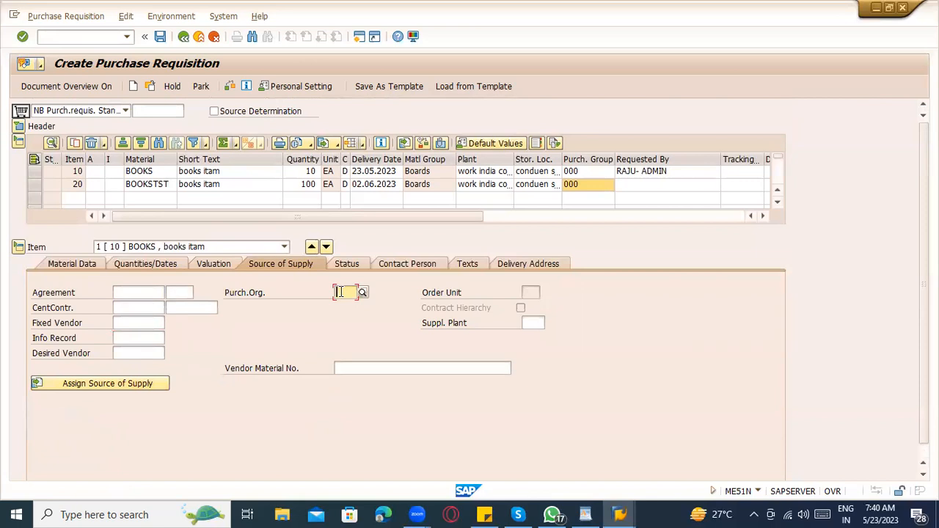
type("ZCOn")
key("Return")
left_click(126, 327)
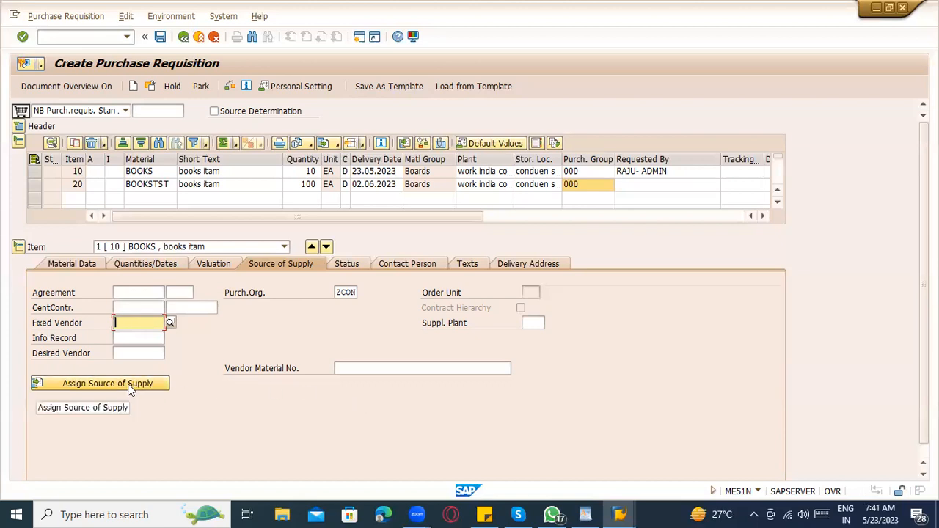
left_click(133, 337)
left_click(136, 323)
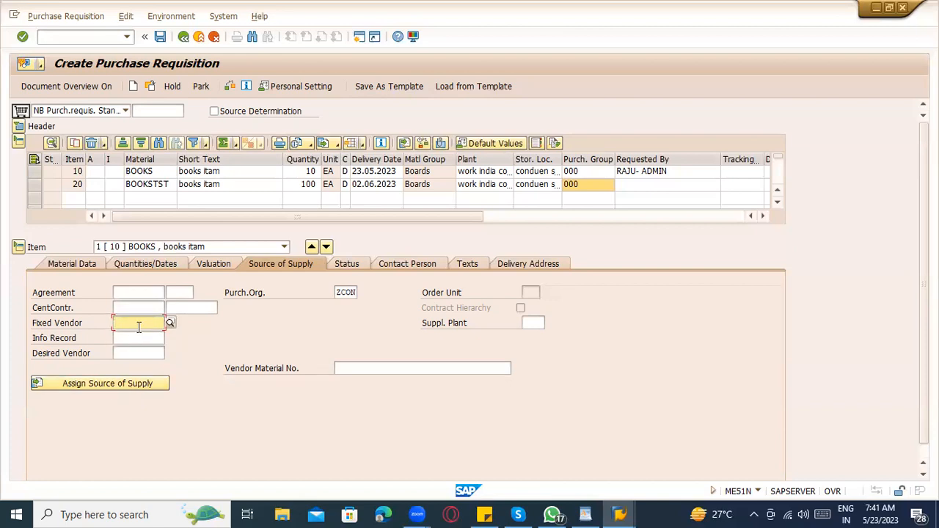
left_click(125, 388)
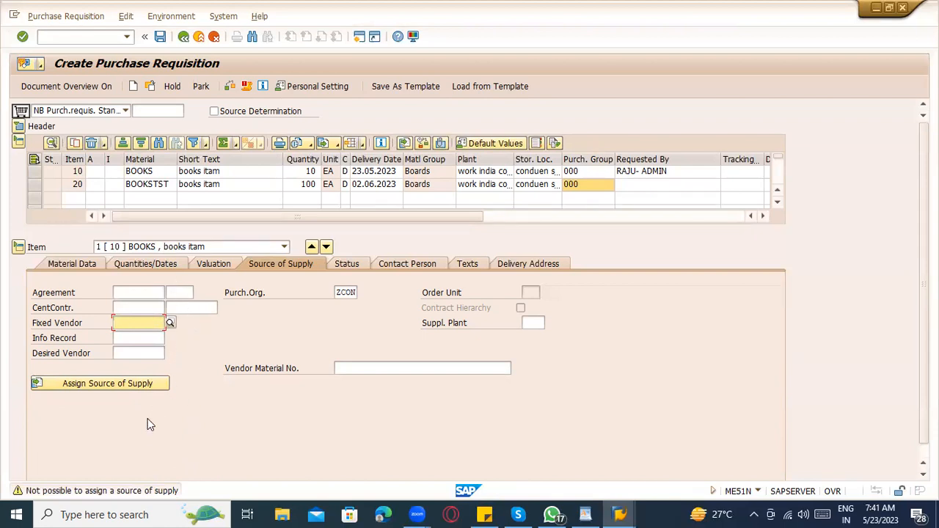
Step: Set the BOOKSTST item's purchasing organization to ZCON and try to assign a source of supply
left_click(217, 247)
left_click(218, 270)
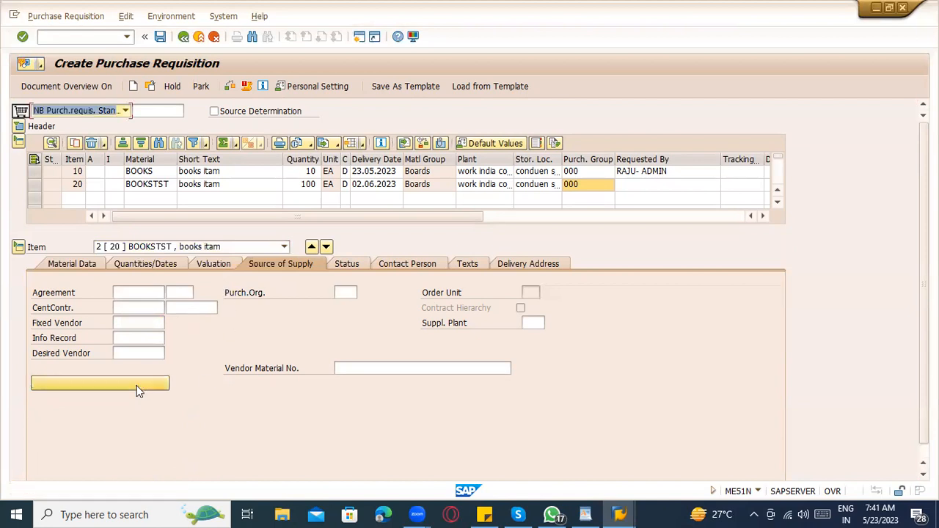
left_click(345, 292)
left_click(346, 306)
key("Return")
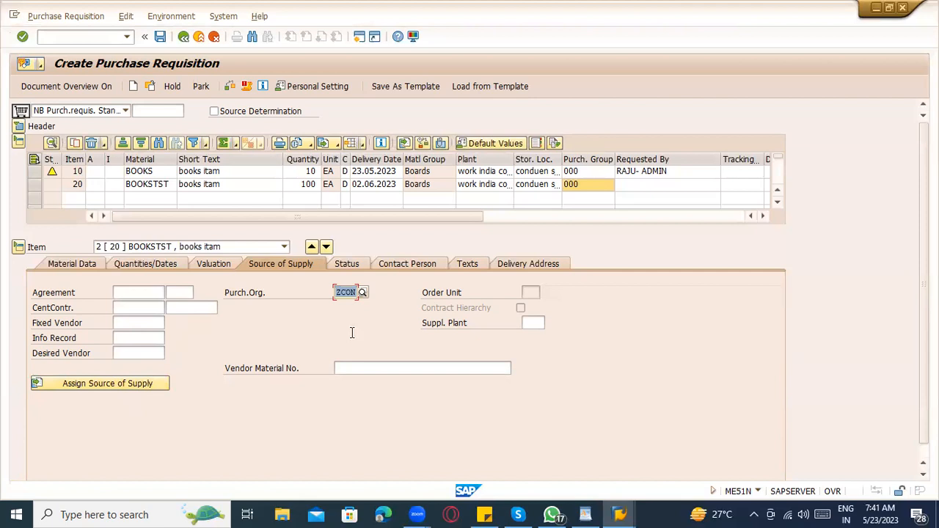
left_click(123, 383)
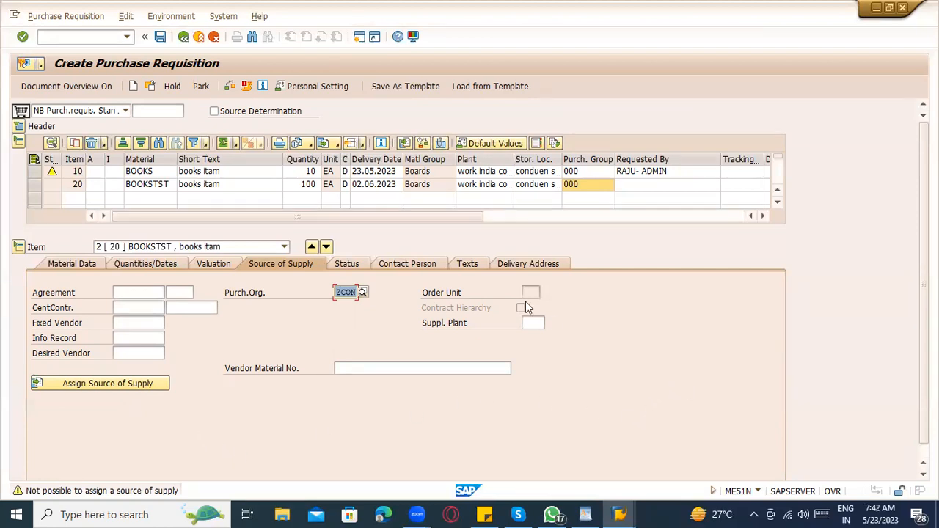
Step: View the BOOKSTST item's status data and examine its processing status and blocking indicator
left_click(358, 264)
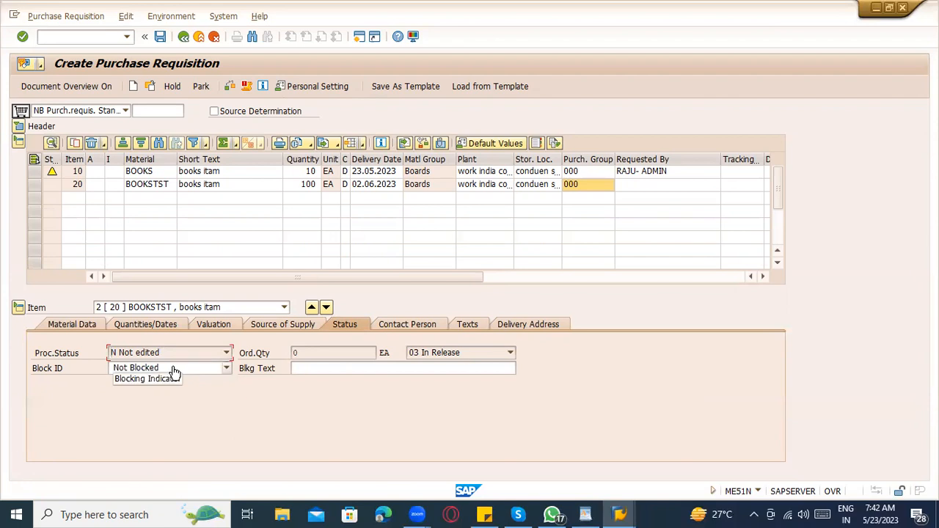
left_click(173, 368)
left_click(375, 422)
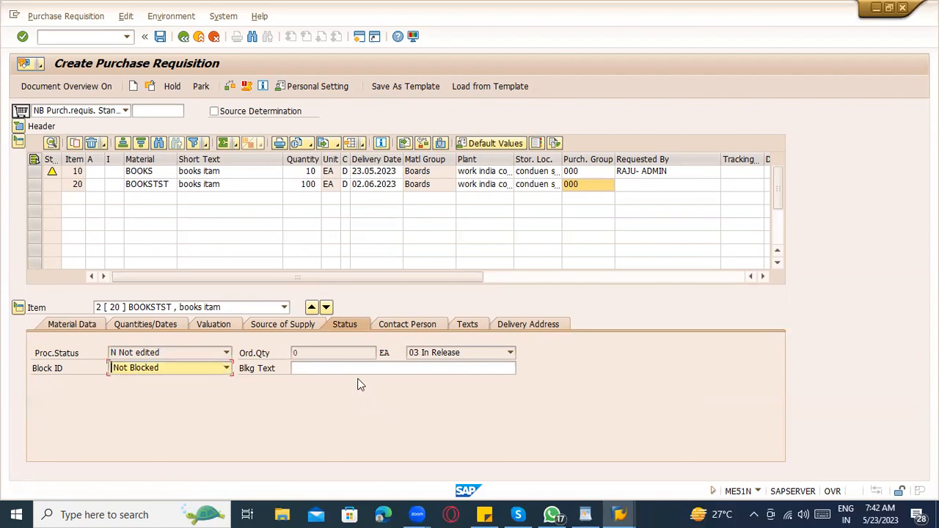
Step: View the BOOKSTST item's contact person data and examine its creator and the available creation indicator options
left_click(419, 324)
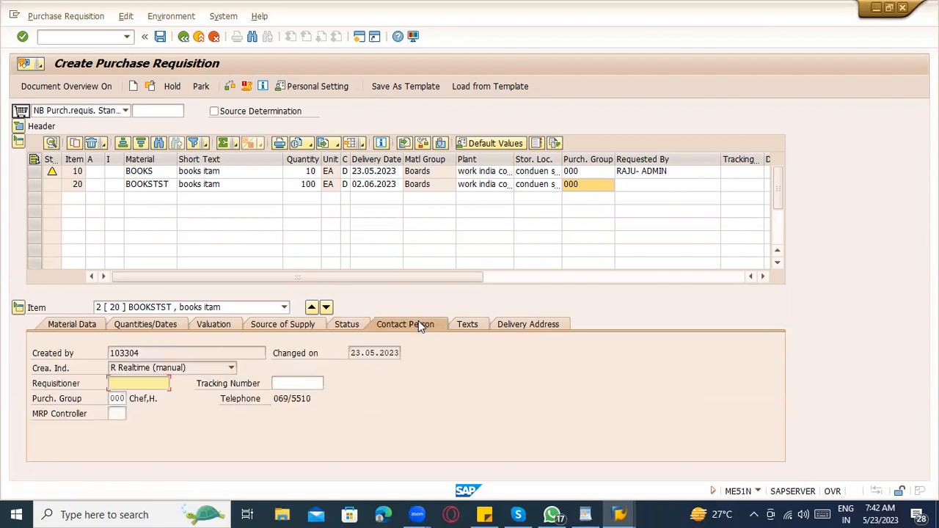
left_click(153, 352)
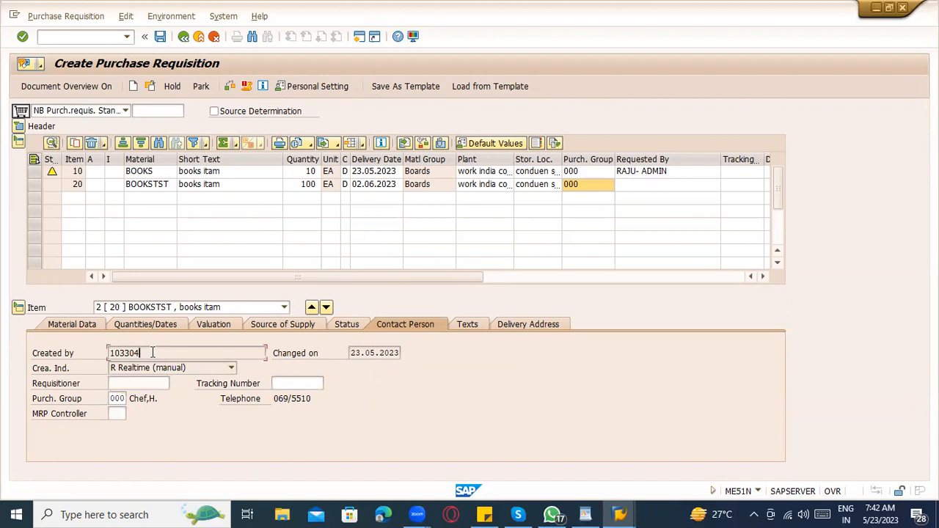
left_click(206, 369)
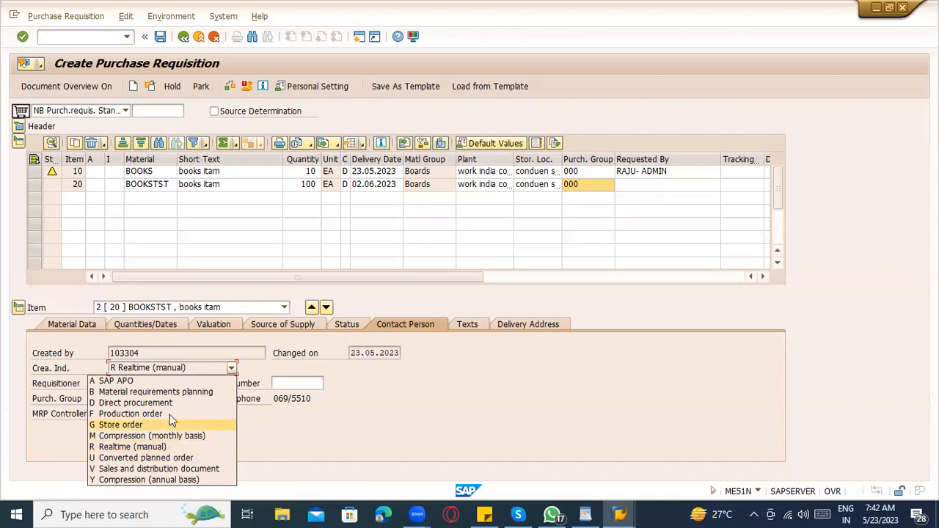
left_click(284, 426)
left_click(193, 374)
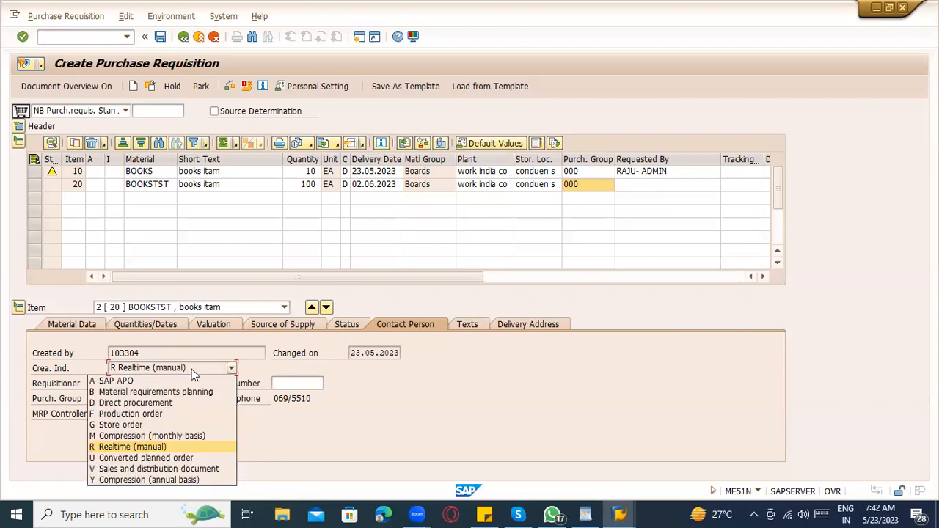
left_click(358, 427)
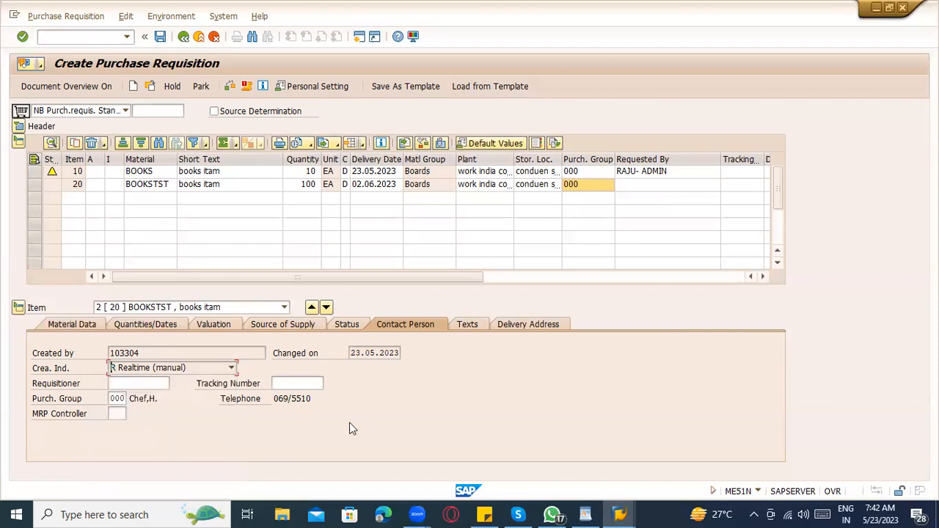
Step: Enter the requisitioner's name for the BOOKSTST item and check its purchasing group, MRP controller and tracking number fields
left_click(139, 382)
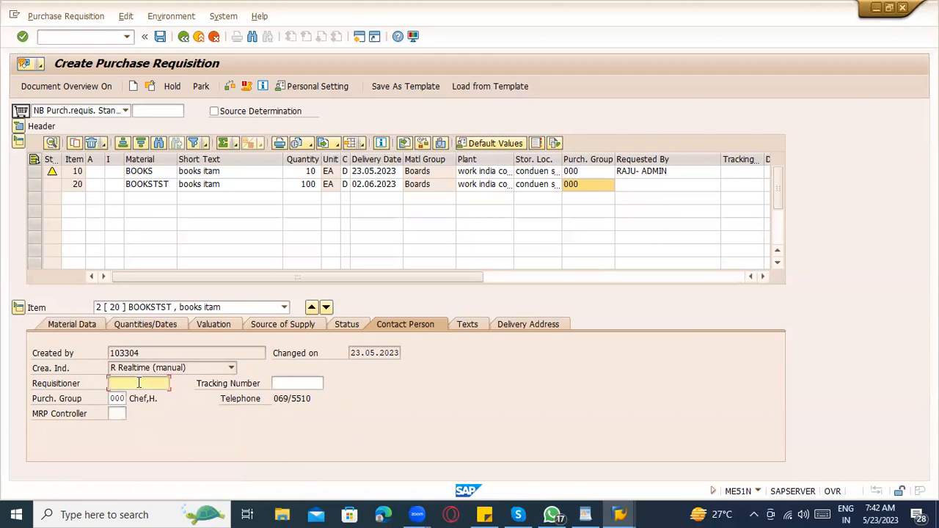
type("R")
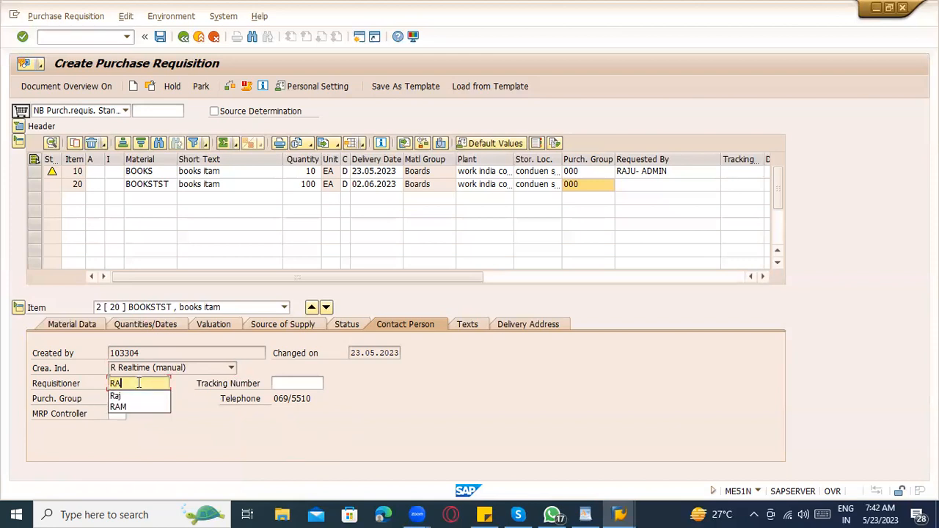
type("OHIT")
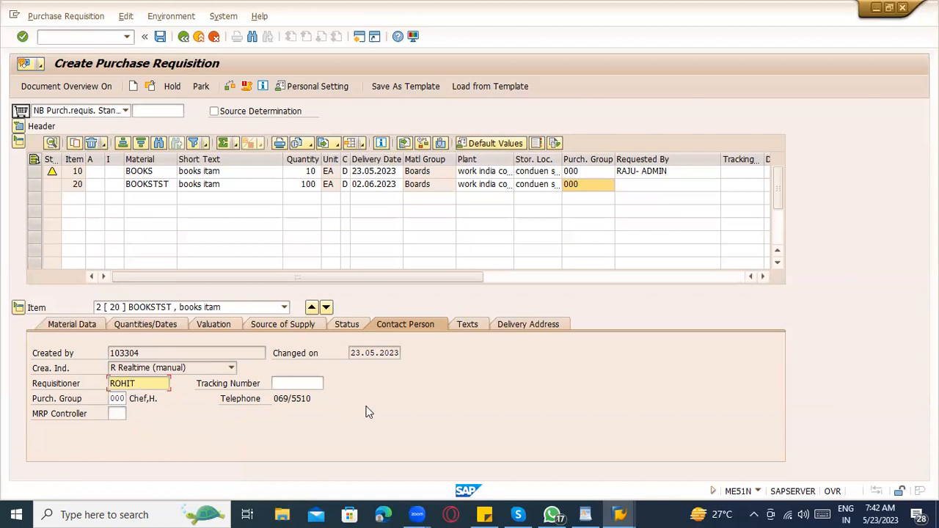
left_click(118, 399)
left_click(116, 415)
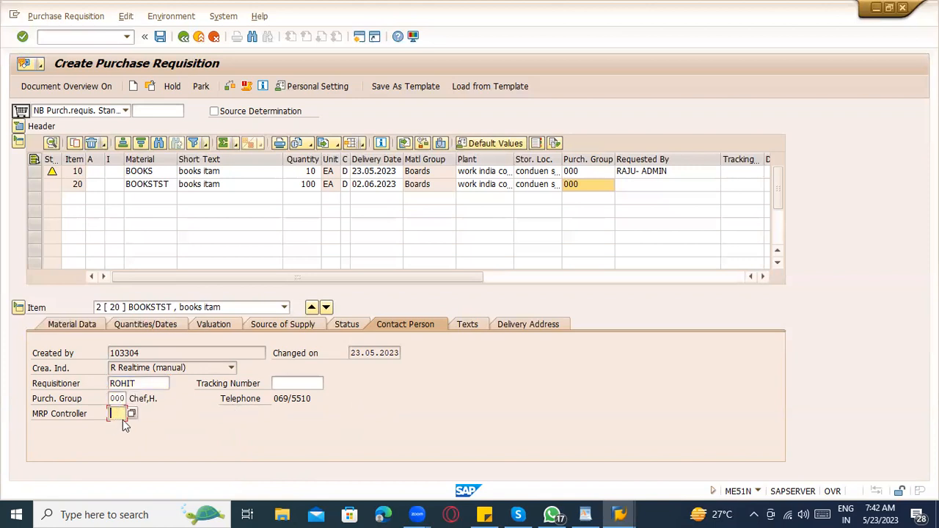
left_click(298, 382)
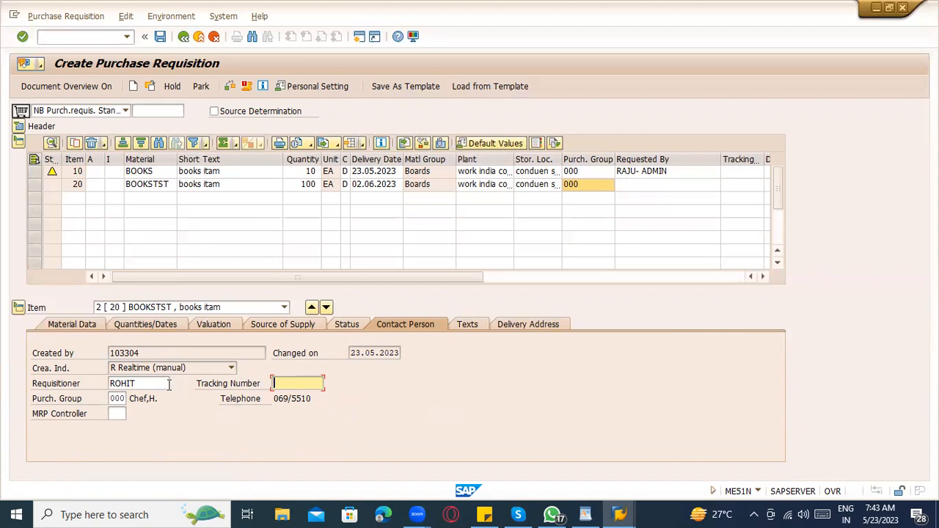
Step: Confirm the requisitioner's name in the contact person details of item 20, BOOKSTST
left_click_drag(154, 382, 100, 383)
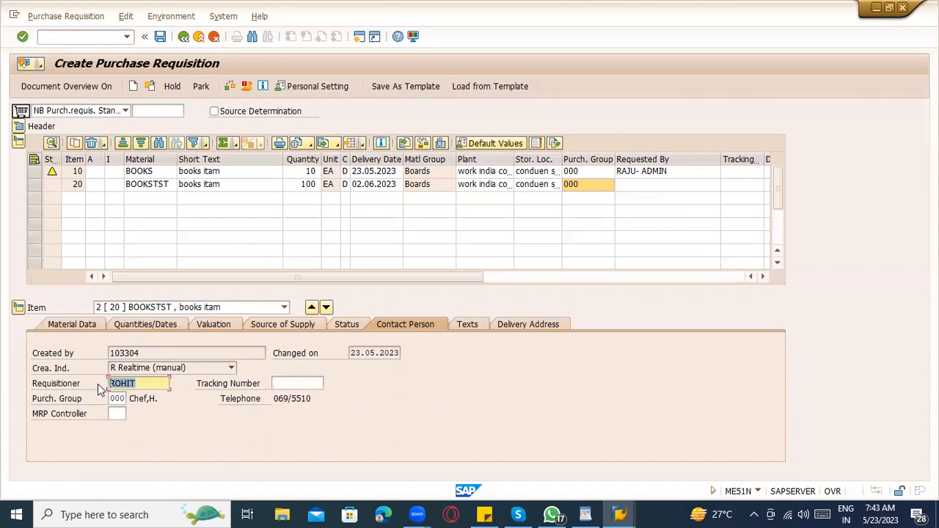
left_click(152, 380)
left_click_drag(144, 382, 95, 386)
left_click(142, 383)
key("Return")
left_click(139, 385)
left_click_drag(138, 379, 107, 382)
left_click(108, 386)
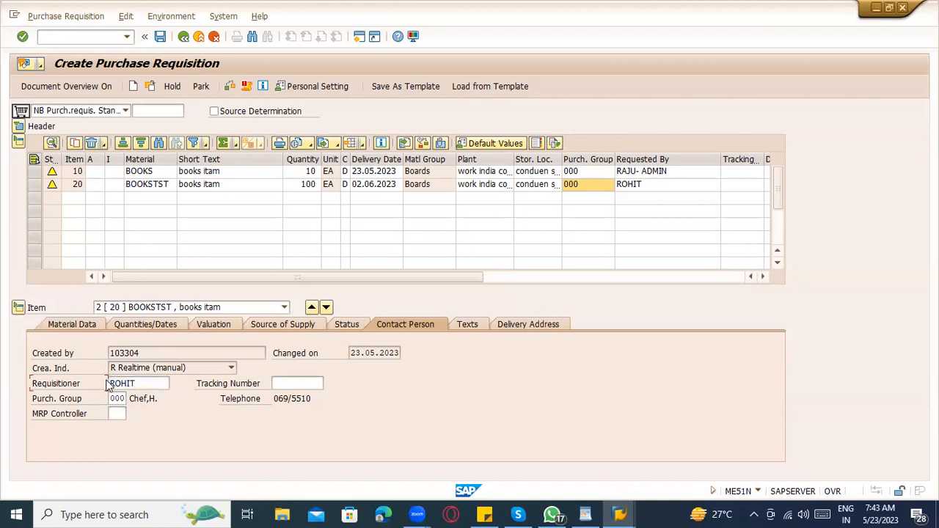
left_click(147, 384)
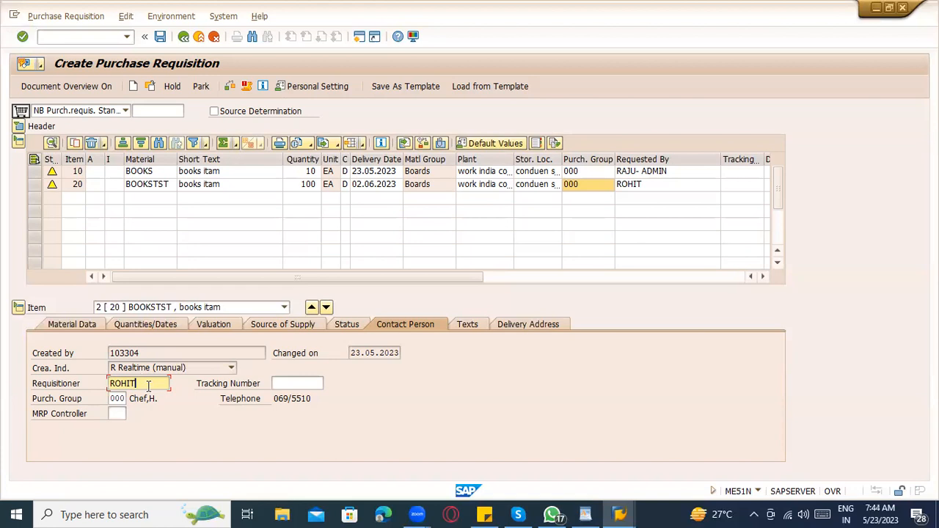
left_click_drag(152, 385, 98, 382)
Step: Review the item texts and the delivery address maintained for item 20, BOOKSTST
left_click(476, 334)
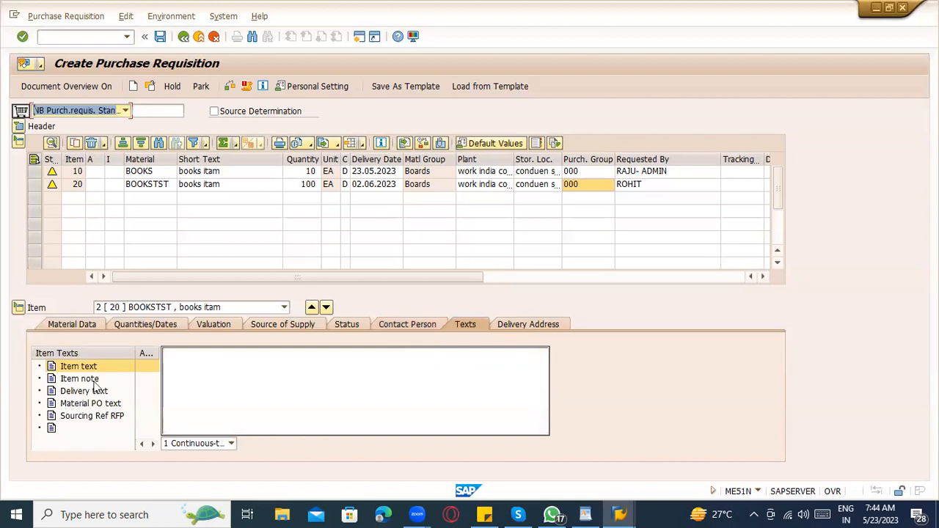
left_click(197, 355)
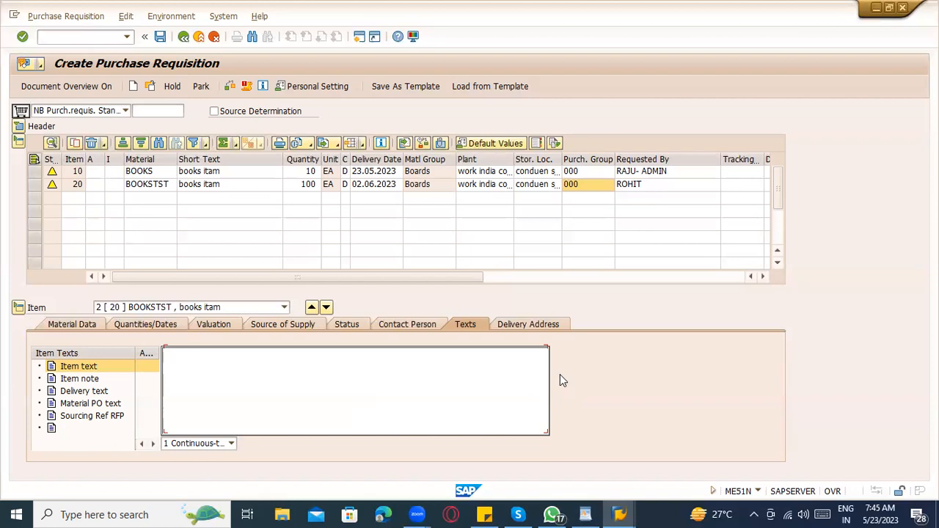
left_click(539, 328)
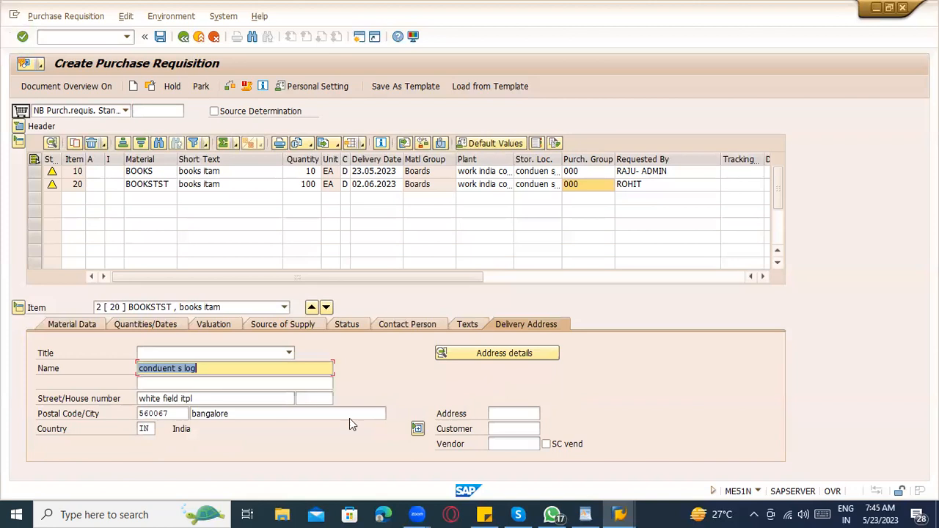
left_click(225, 415)
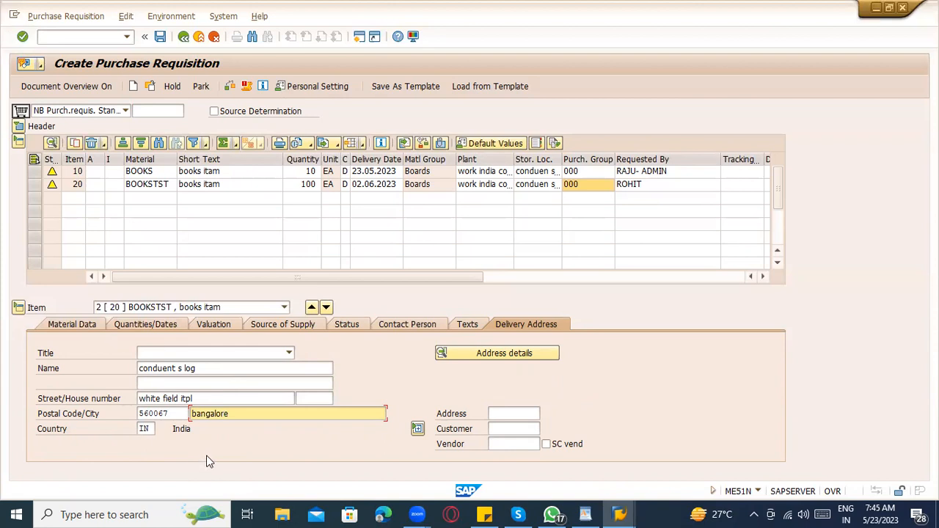
Step: Check the status messages for item 10, BOOKS, and close the message list
left_click(55, 174)
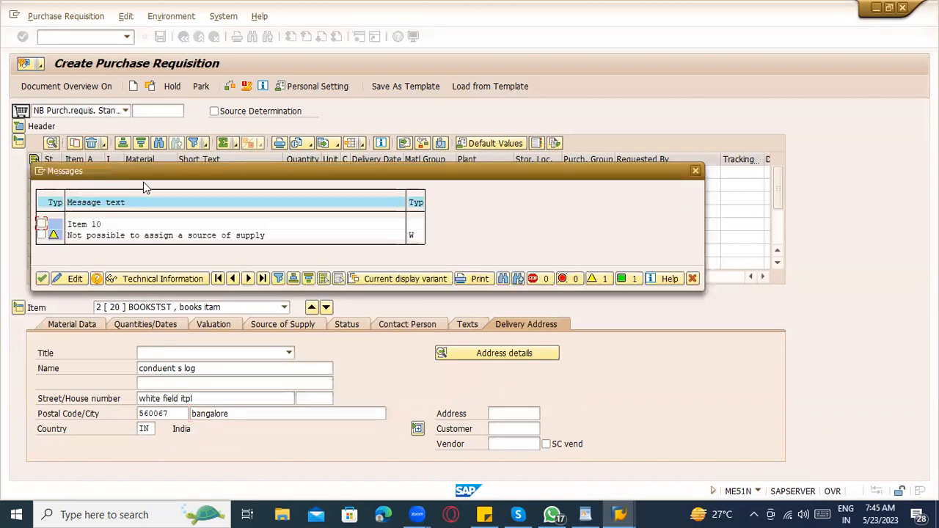
left_click_drag(205, 179, 288, 333)
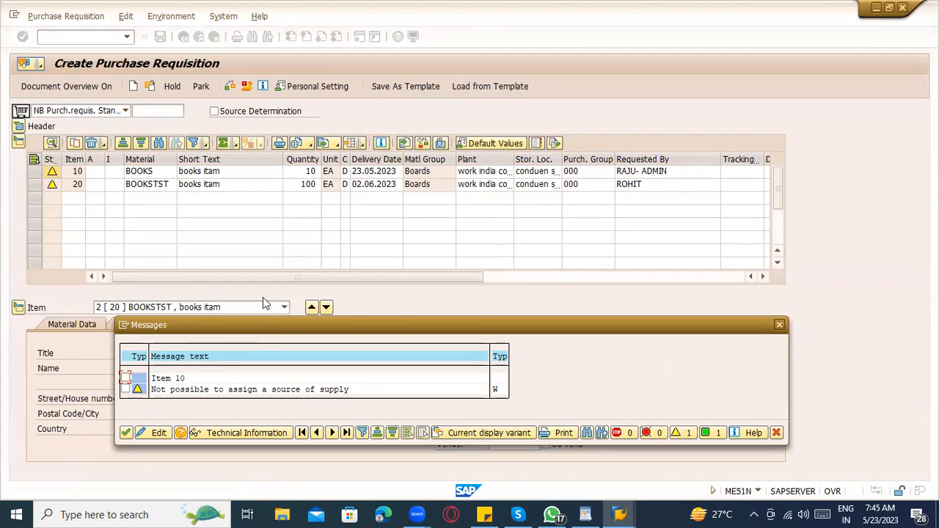
left_click_drag(250, 328, 278, 212)
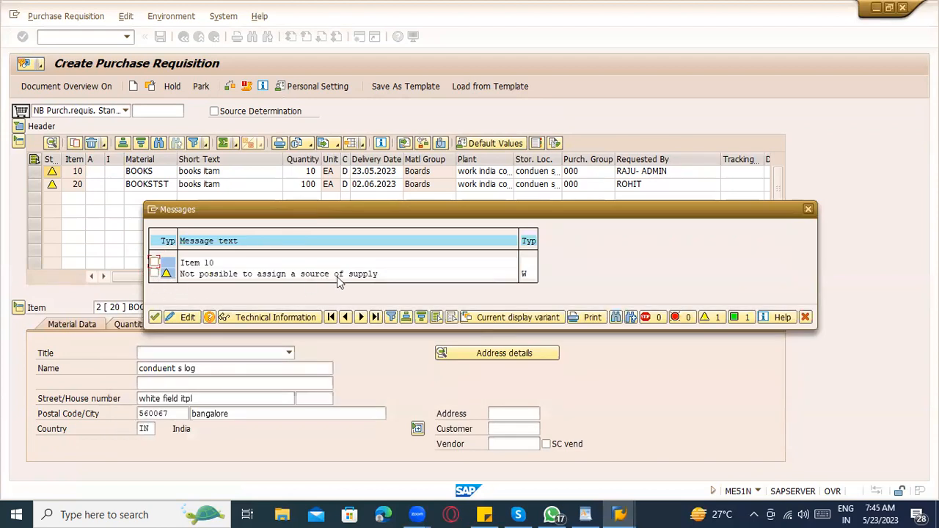
left_click(807, 209)
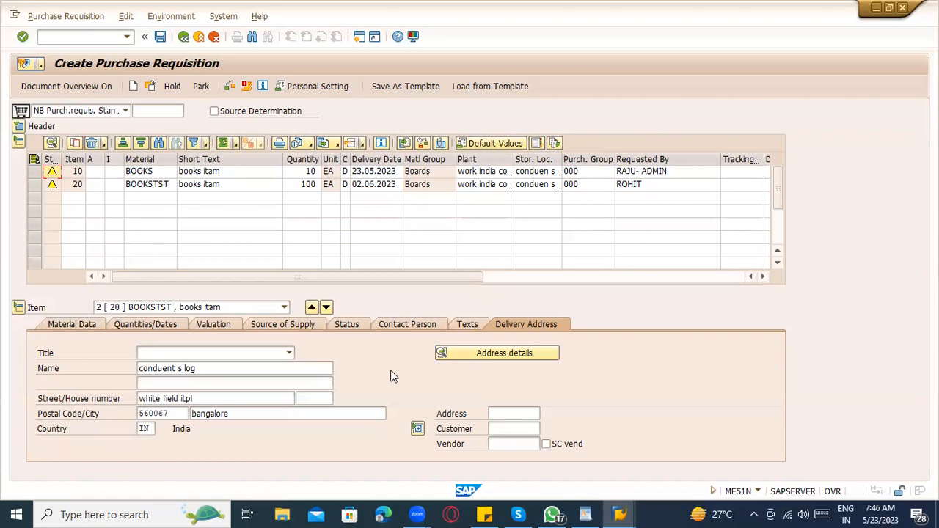
Step: Check item 10's material, quantity and delivery date, and look through item 20's note and delivery text entries
left_click(499, 355)
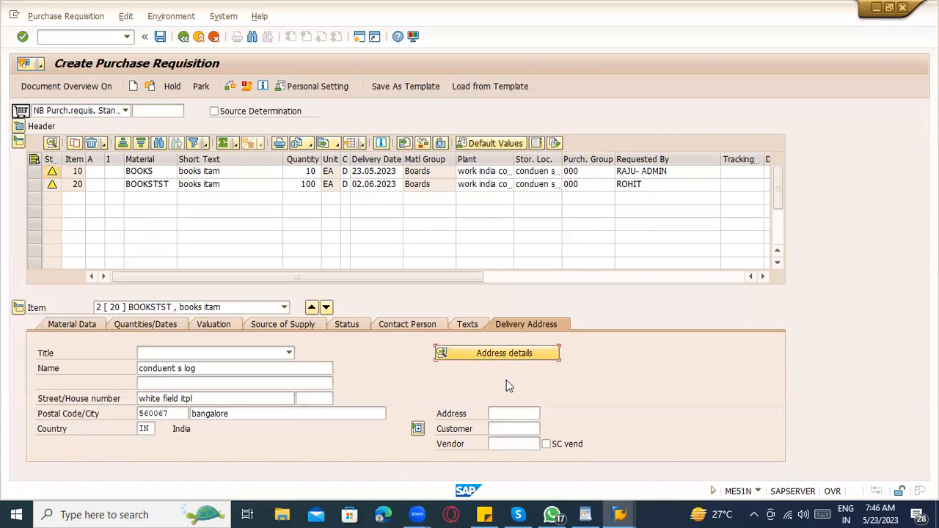
left_click(469, 324)
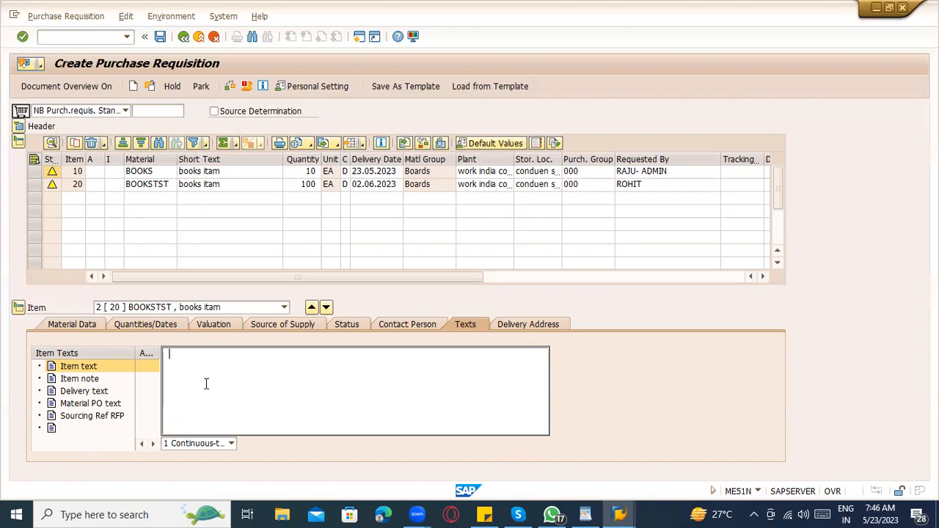
left_click(139, 171)
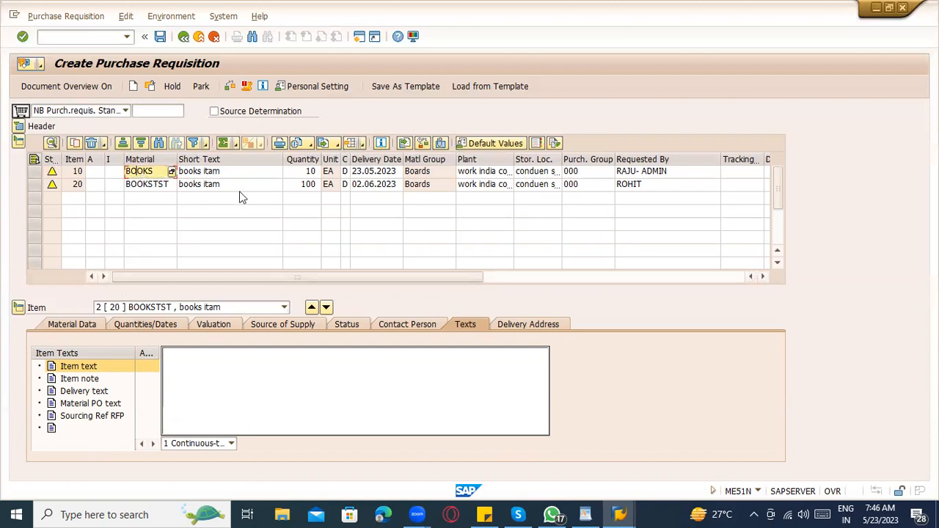
left_click(316, 171)
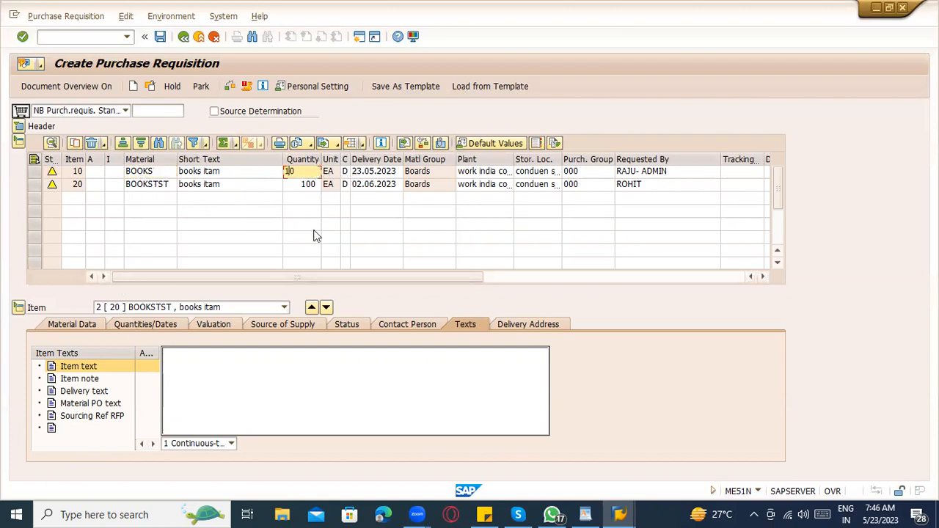
left_click(372, 171)
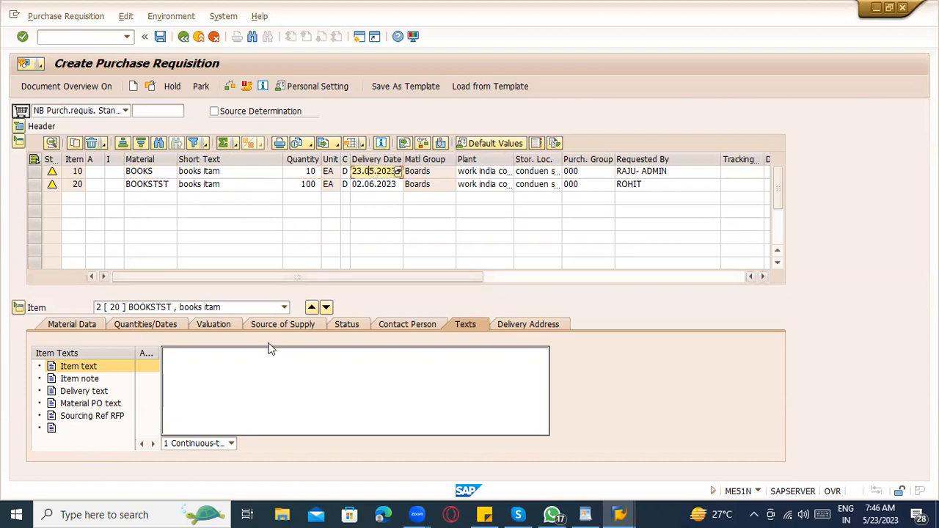
left_click(103, 380)
left_click(104, 391)
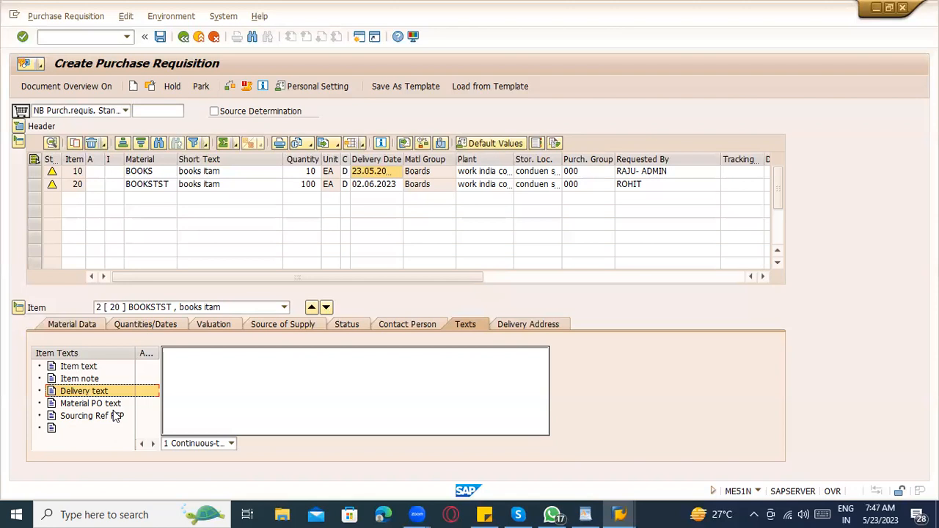
left_click(230, 443)
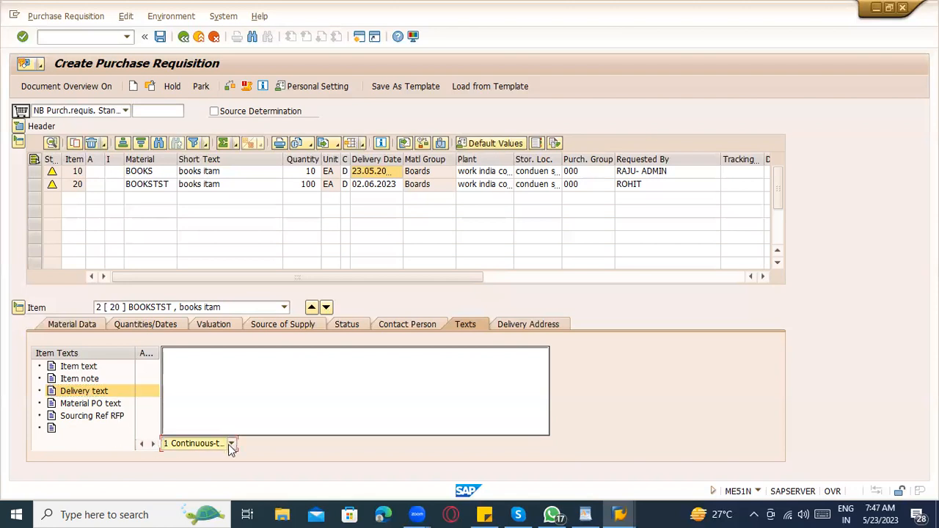
left_click(230, 444)
left_click(229, 445)
Step: Save the purchase requisition and select its number in the header of the displayed document
left_click_drag(259, 280, 556, 297)
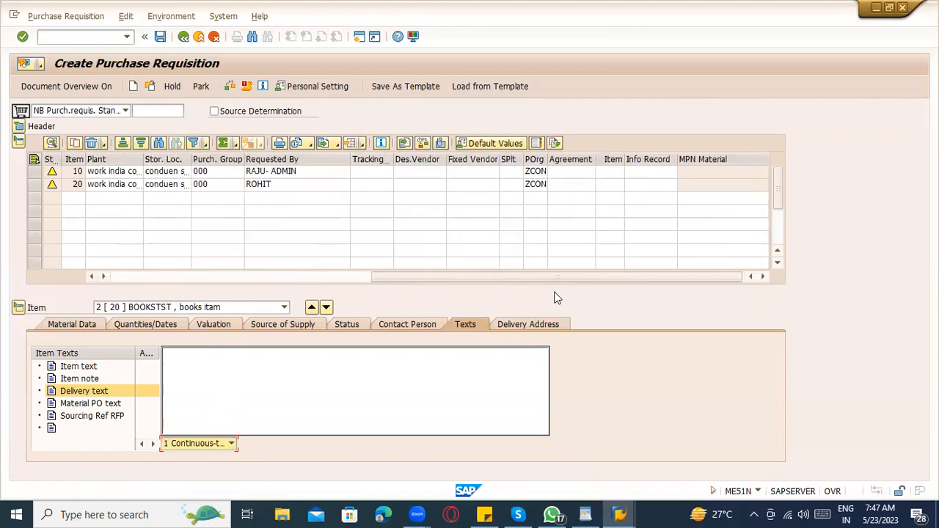
left_click(327, 278)
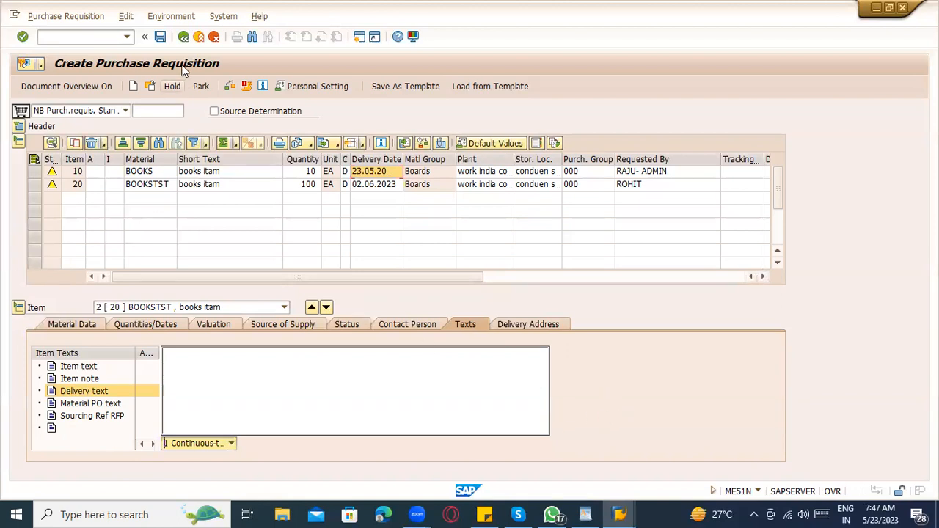
left_click(162, 39)
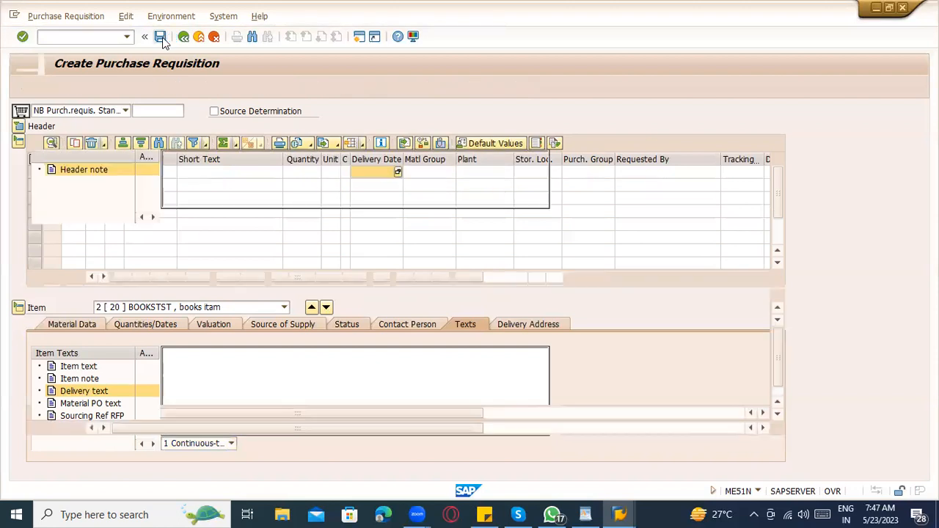
left_click(151, 86)
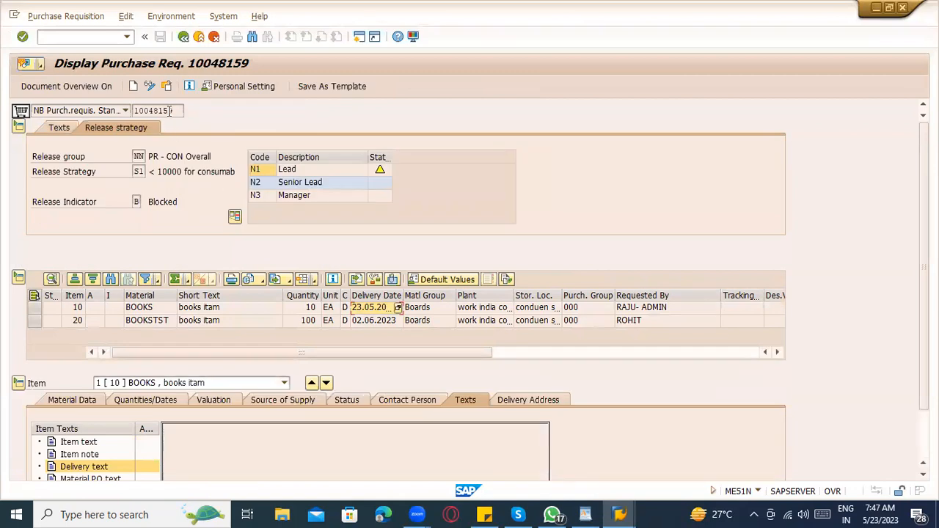
left_click_drag(174, 110, 126, 109)
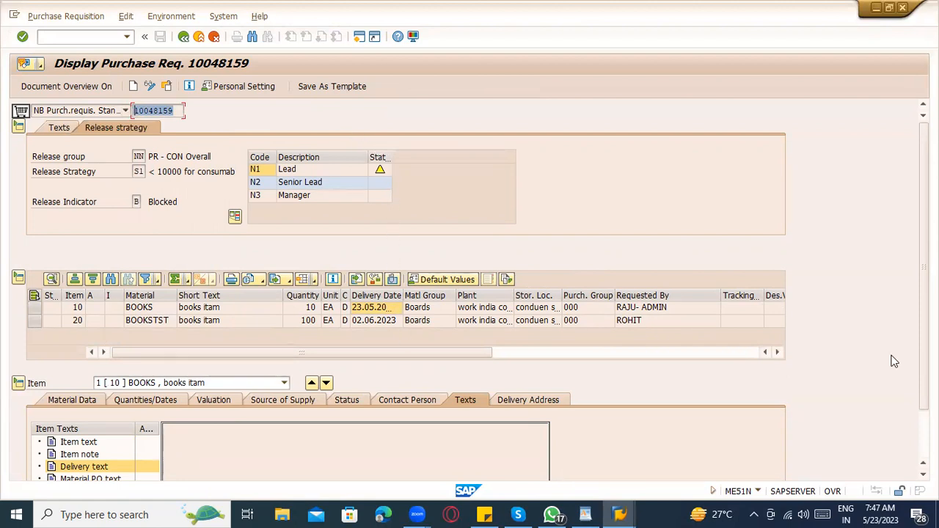
Step: Examine the Lead, Senior Lead and Manager levels in the release strategy and the material data of item 10, BOOKS
mouse_move(924, 359)
left_mouse_down()
mouse_move(924, 407)
mouse_move(923, 359)
left_mouse_up()
left_click(149, 311)
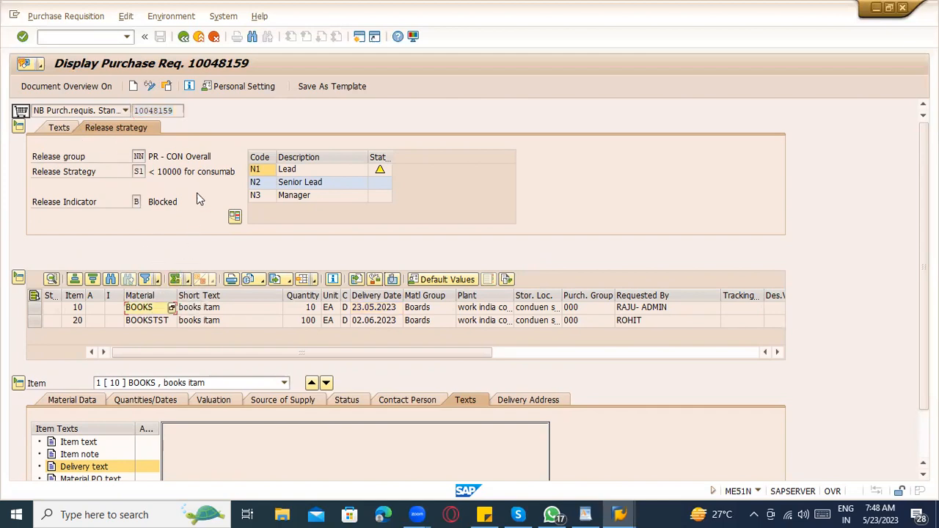
left_click(302, 182)
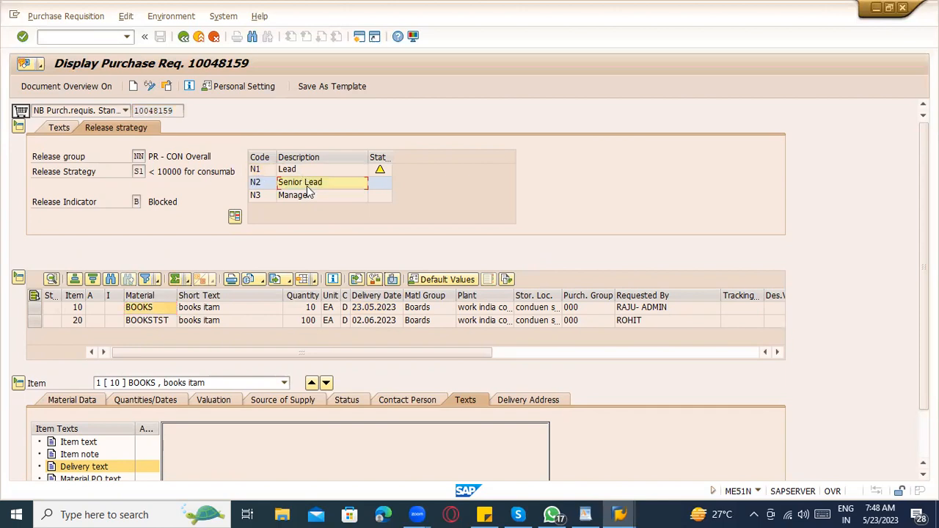
left_click(309, 197)
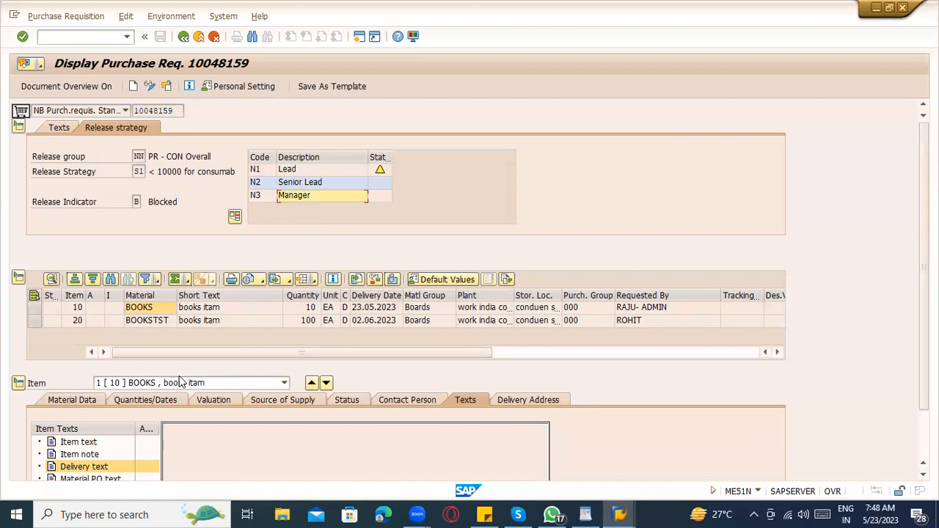
left_click(85, 396)
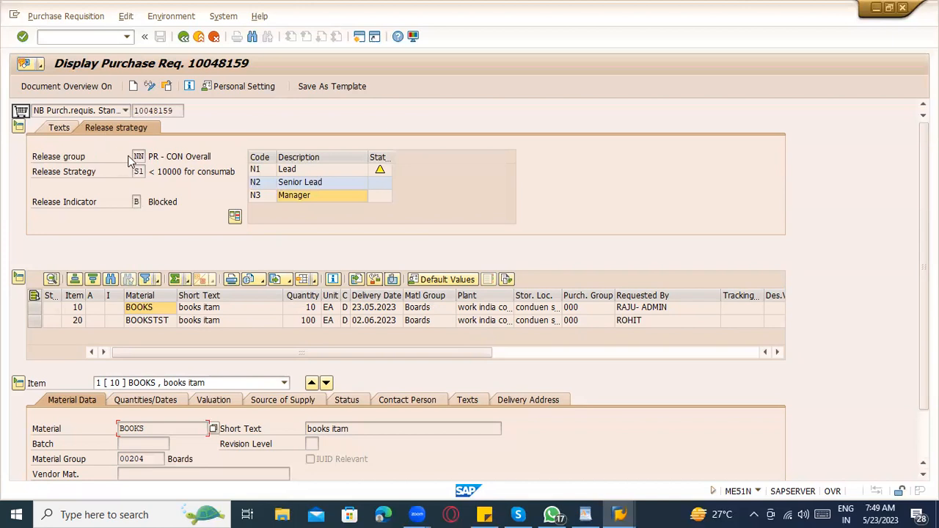
left_click(352, 170)
left_click(351, 184)
left_click(352, 197)
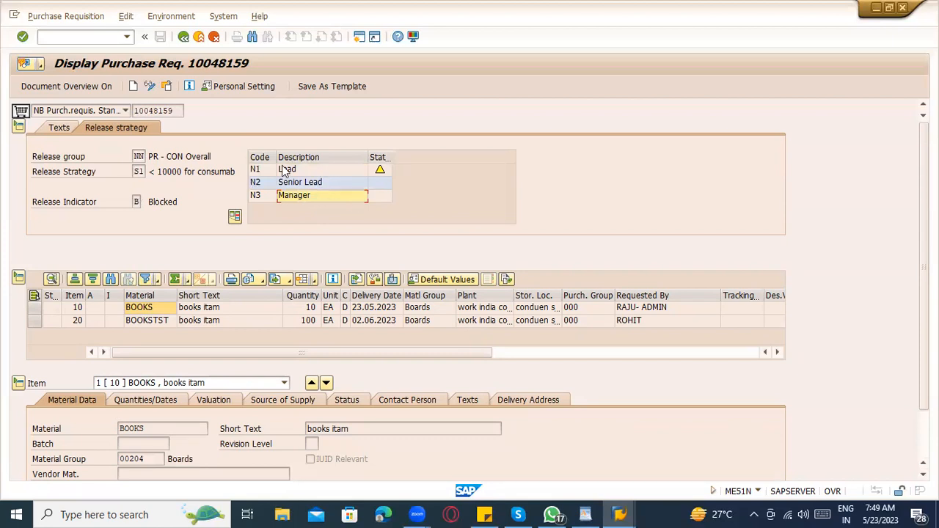
Step: Open the purchase requisition release transaction ME54N in a new session
left_click(78, 37)
type("/ome54")
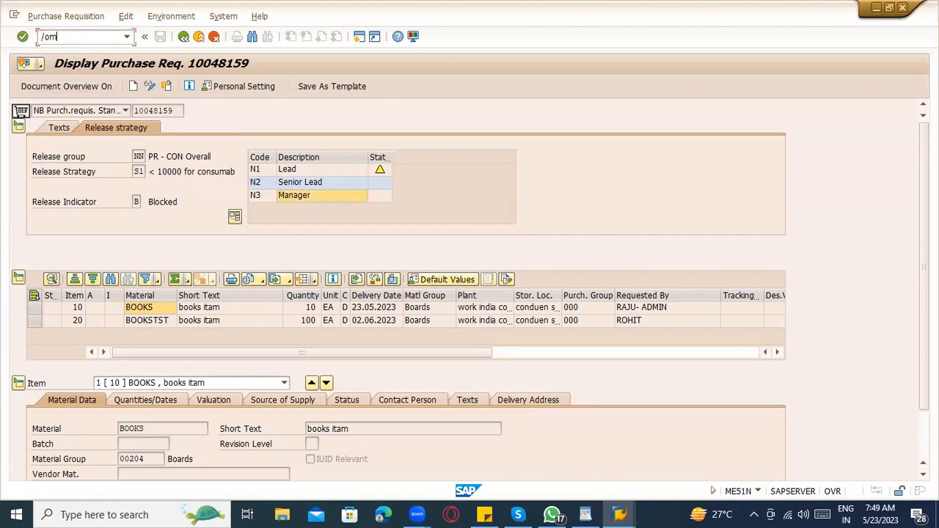
type("n")
key("Return")
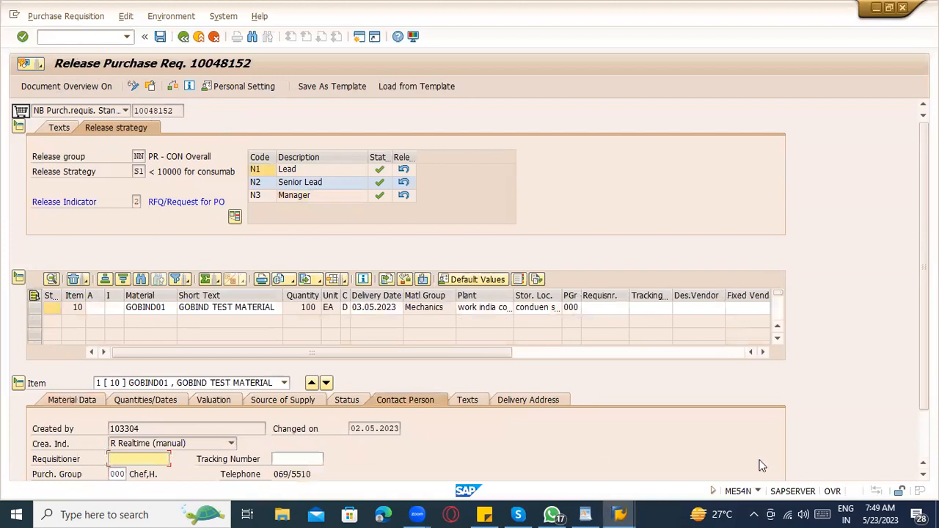
Step: Switch to the WordPad notes, move the ME51N entry onto its own line below "T-code :", and add an empty line under it
left_click(632, 508)
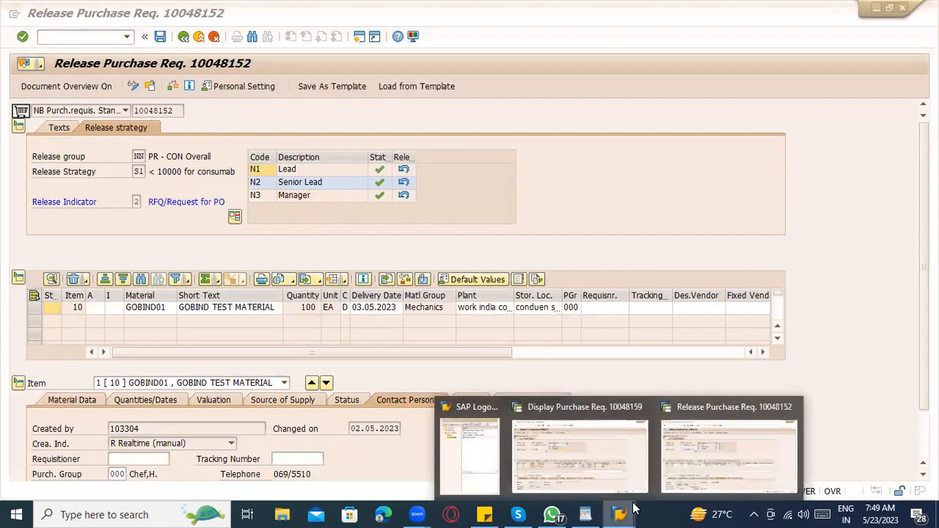
left_click(585, 514)
scroll(585, 419, "up", 2)
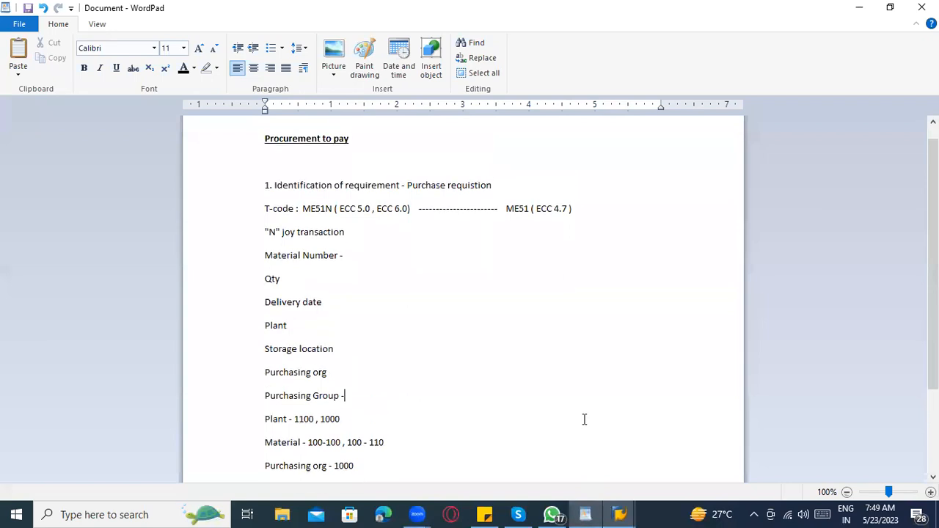
left_click(615, 214)
key("Return")
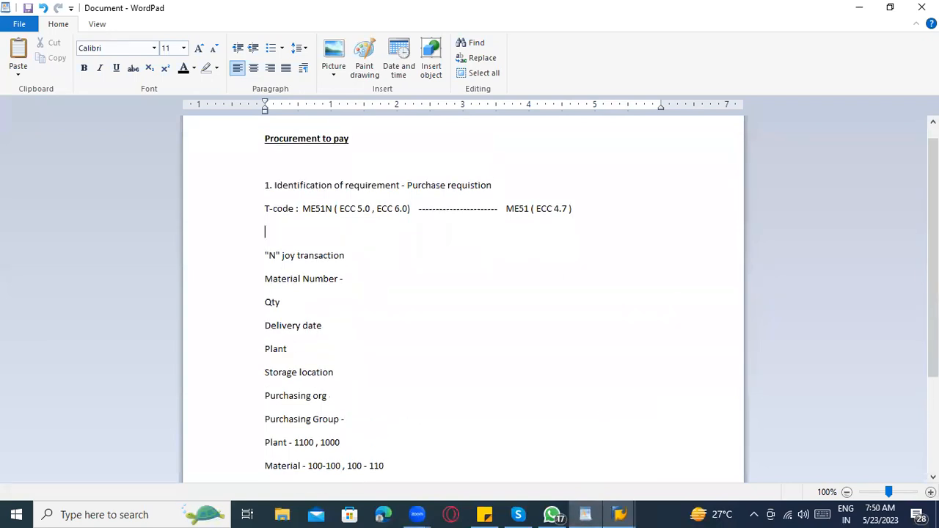
left_click(303, 208)
key("Return")
left_click(546, 238)
key("Return")
Step: Add the lines "ME52 N - Change PR" and "ME53N - Display PR" below the ME51N entry
type("ME52 N - Change PR")
key("Return")
type("ME")
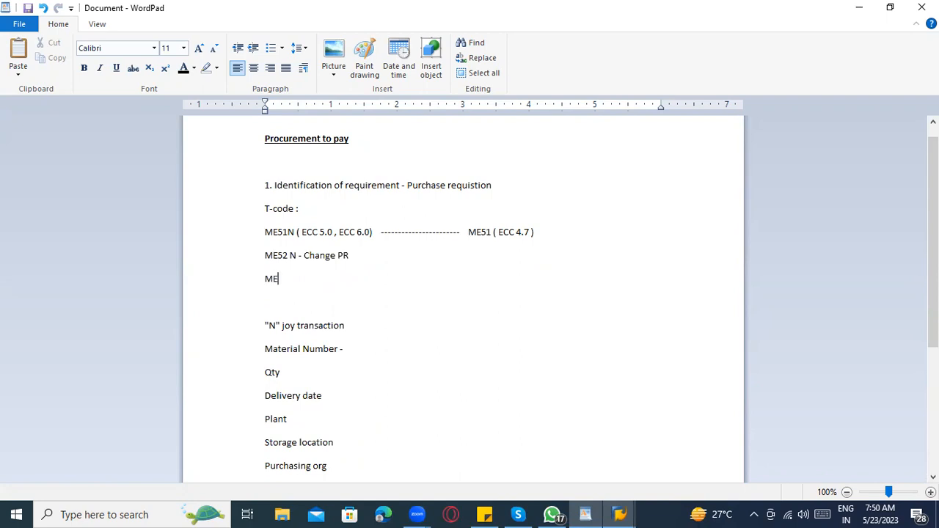
type("53N - Display PR")
key("Return")
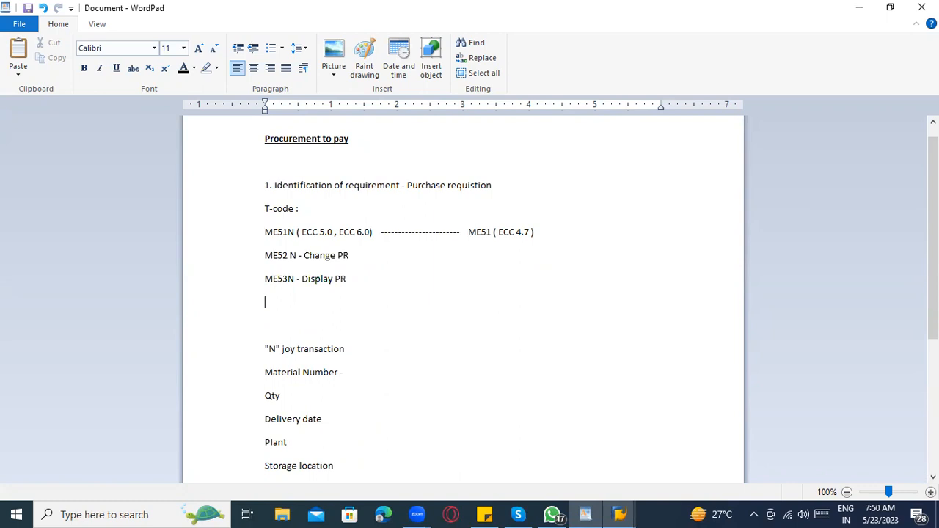
Step: Add the lines "ME54N - Release PR" and "ME55 - Release PR" below the ME53N entry, and switch back to SAP
type("ME54N - Release PR")
key("Return")
type("ME55 ")
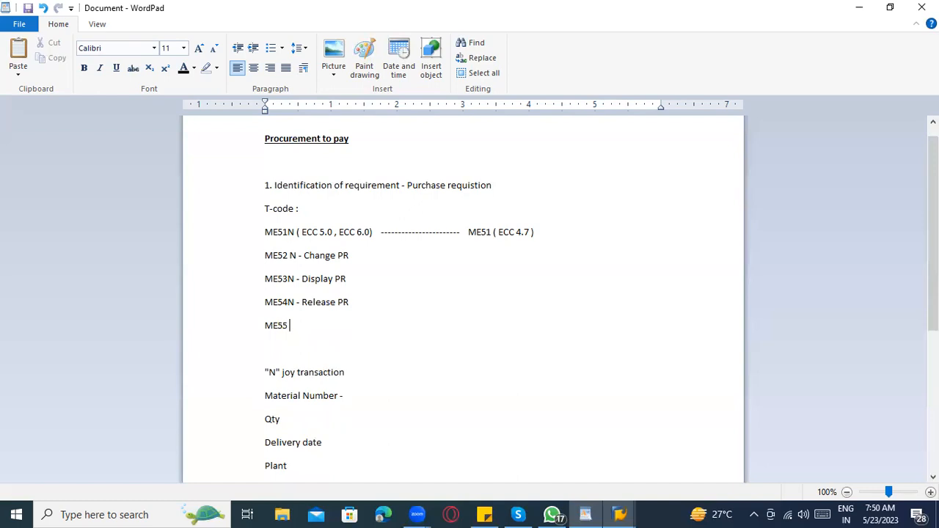
type("- Release PR")
key("alt+Tab")
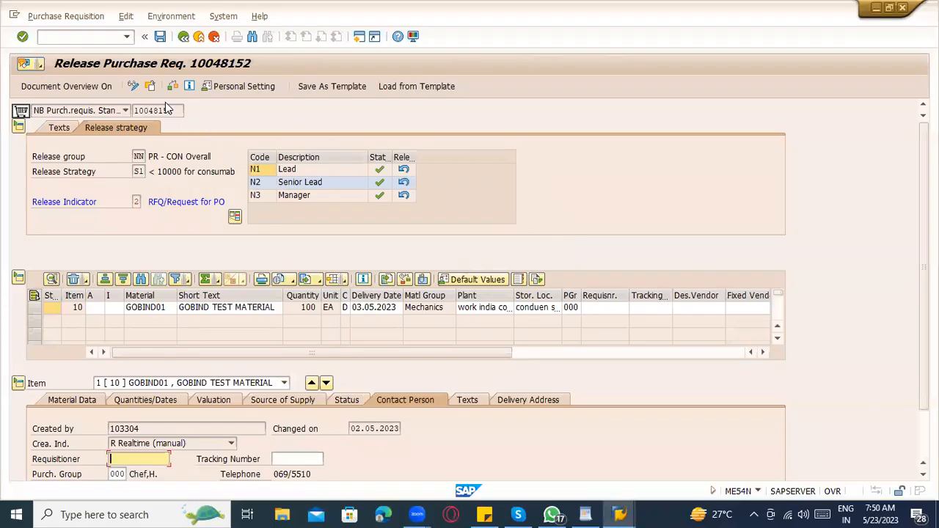
left_click(151, 87)
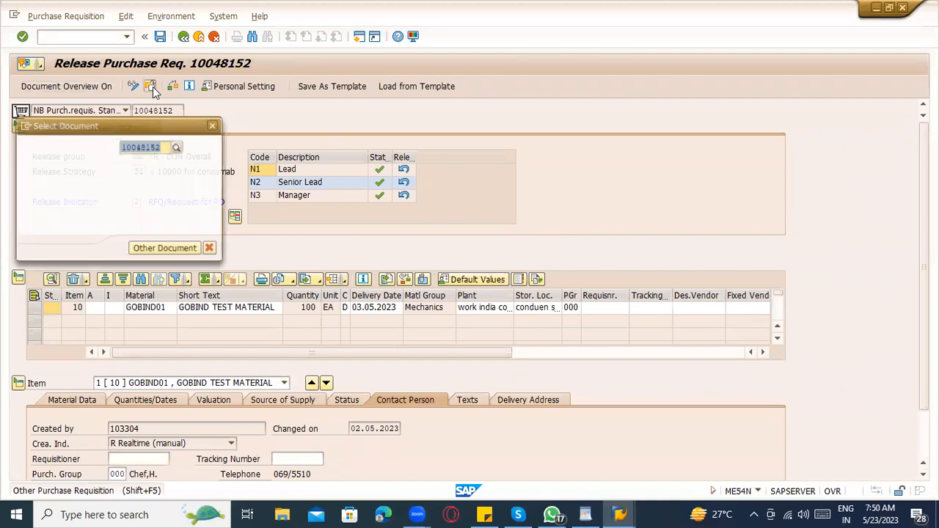
key("Return")
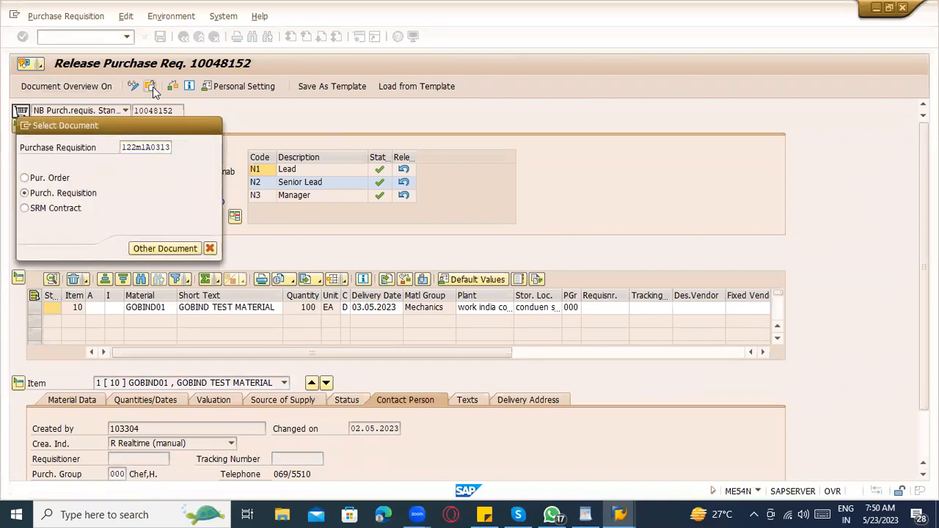
key("alt+Tab")
key("alt+Tab")
Step: Open the purchase requisition display transaction ME53N in a new session
left_click(74, 36)
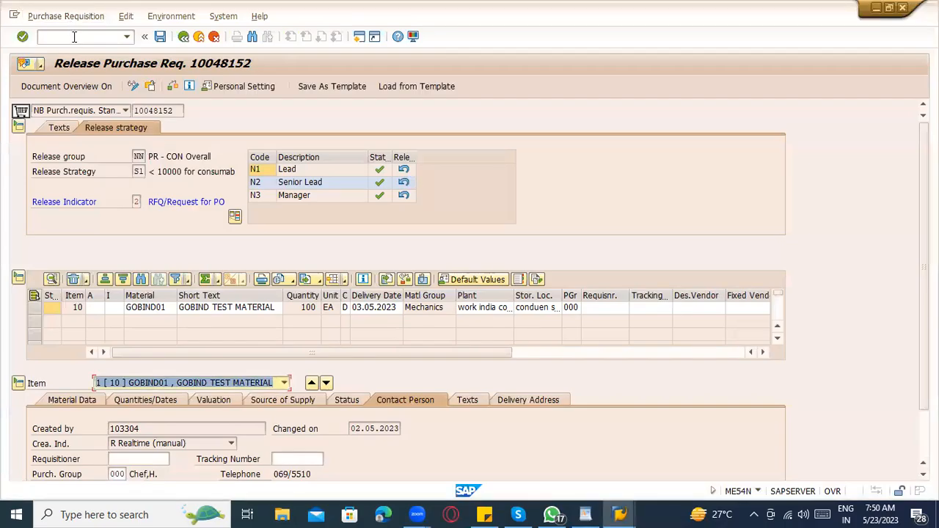
type("/ome5")
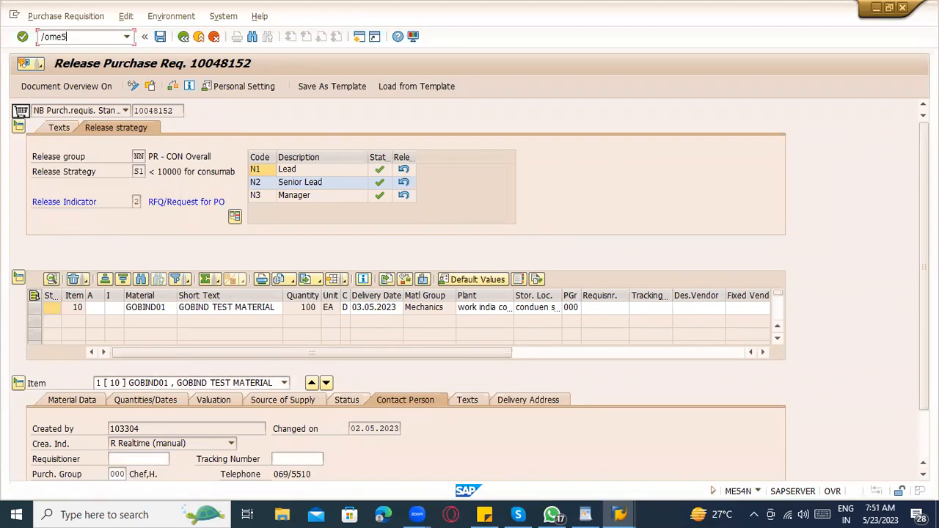
key("Return")
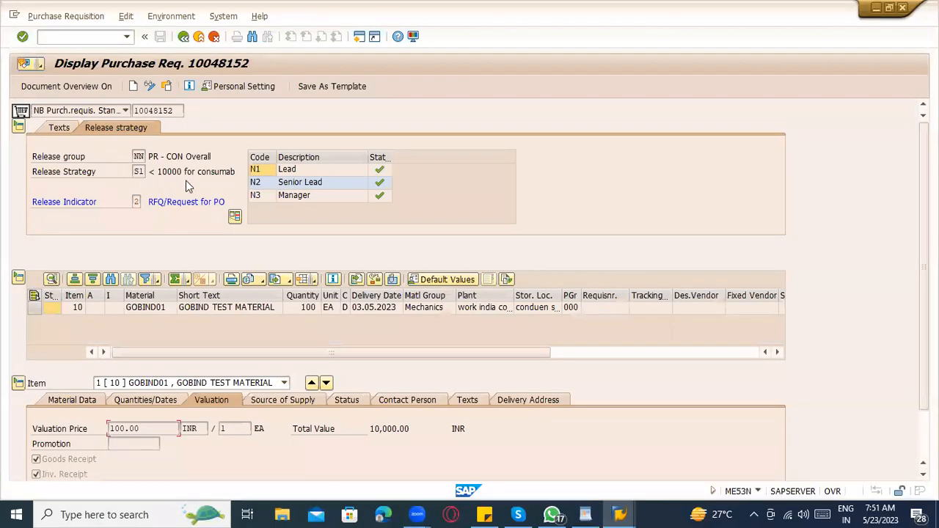
Step: Open the purchase requisition number search for selecting another document, using the Purchase Requisitions per Material criteria
left_click(166, 86)
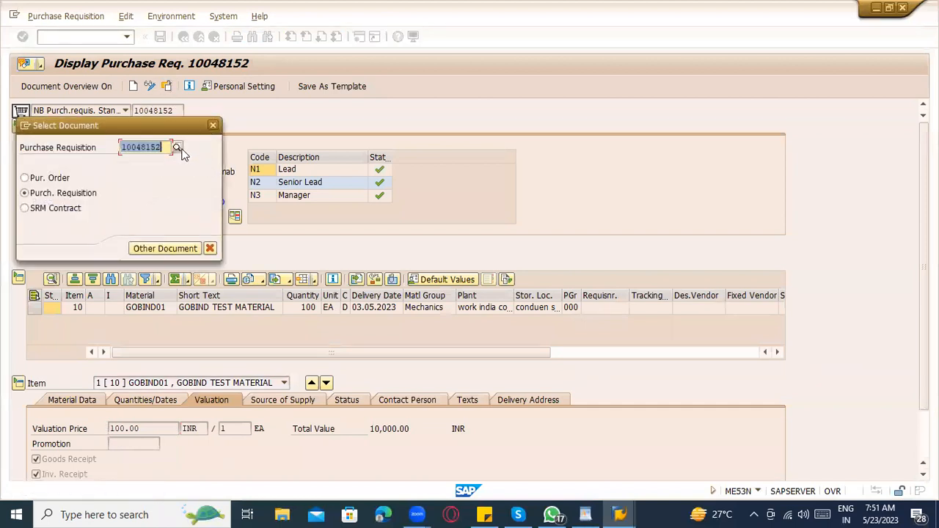
left_click(178, 148)
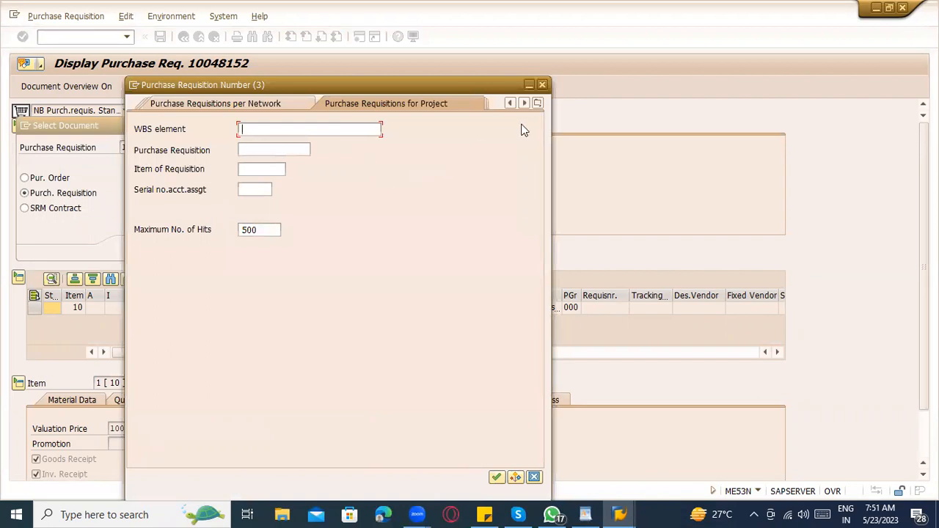
left_click(538, 105)
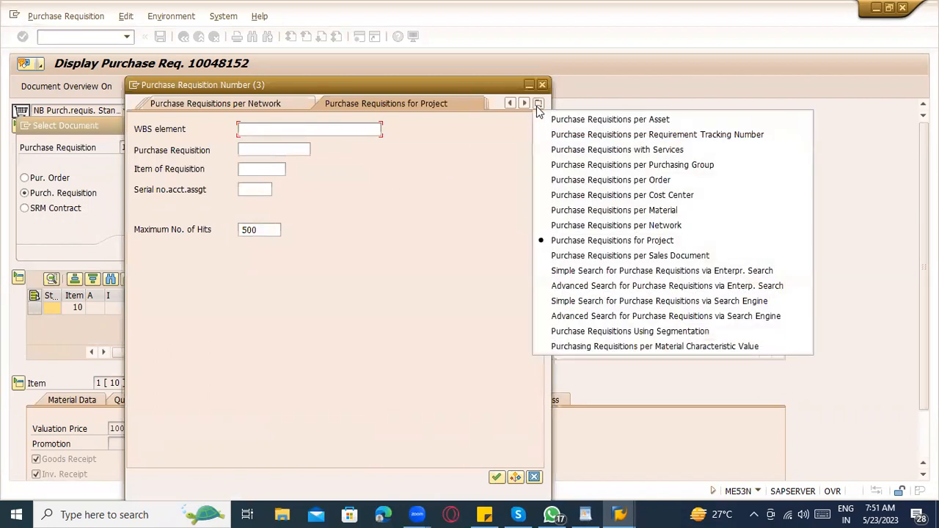
left_click(576, 211)
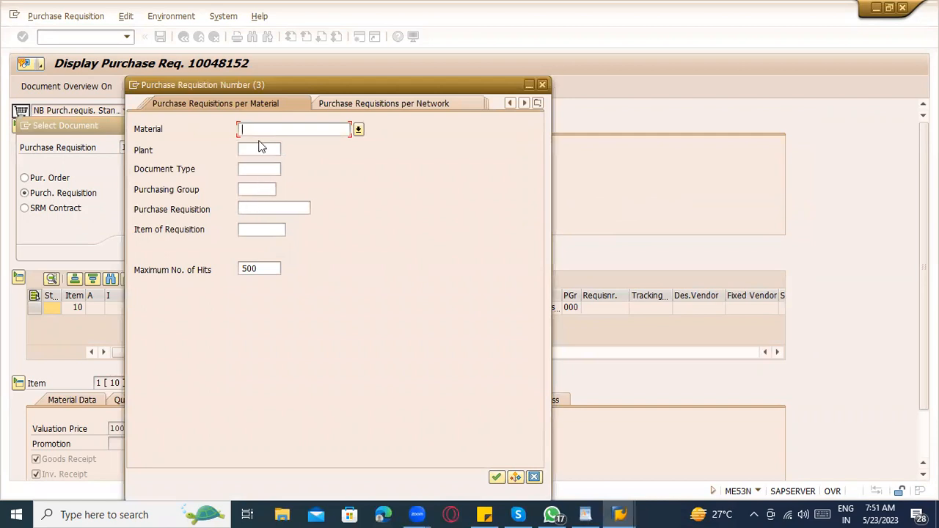
Step: Search for requisitions with material BOOKS, plant ZCON and document type NB, and display the matching requisition
left_click(258, 167)
left_click(259, 150)
left_click(261, 169)
type("NB")
left_click(265, 150)
type("ZCON")
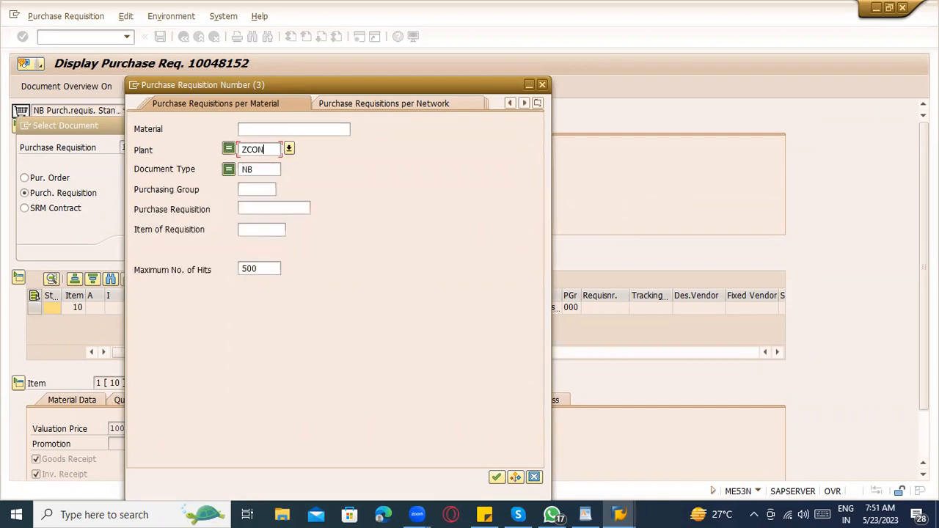
left_click(271, 130)
type("BOOKS")
key("Return")
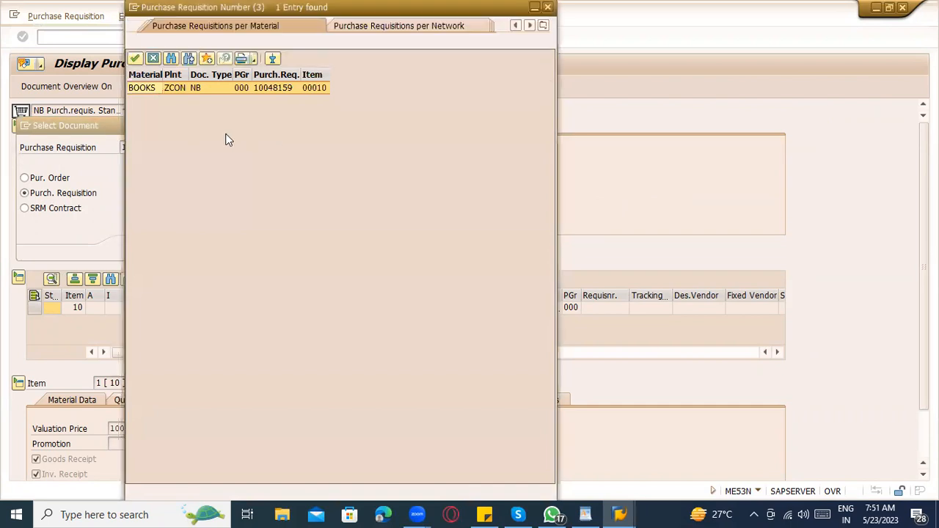
double_click(260, 87)
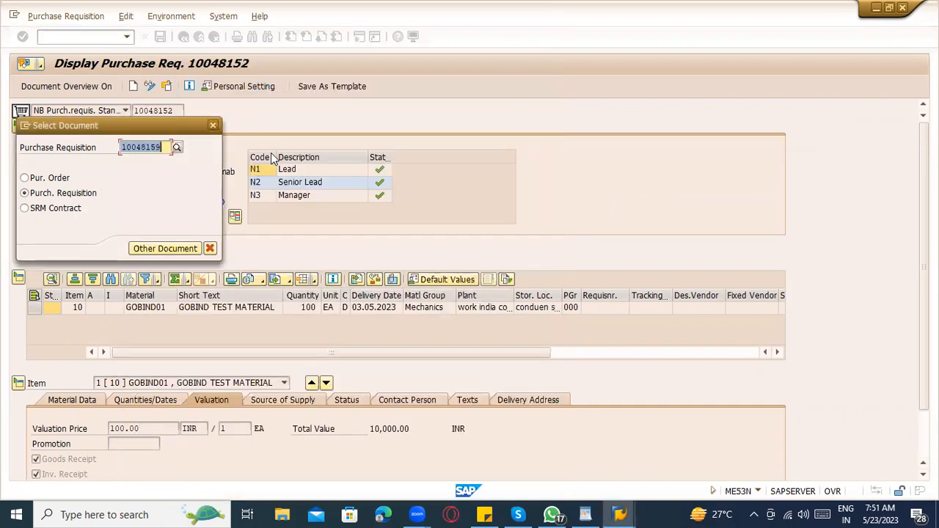
key("Return")
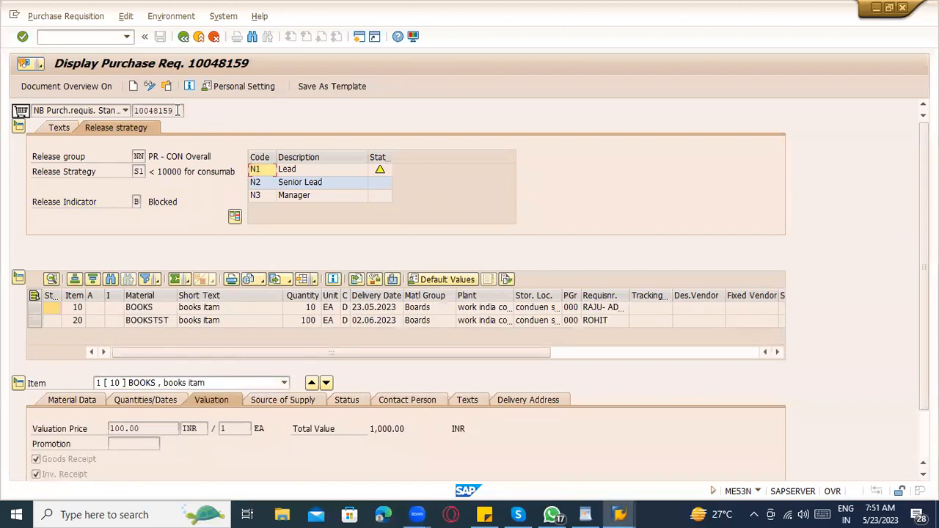
Step: Copy the requisition number from the header of the displayed BOOKS requisition
left_click_drag(177, 110, 133, 108)
left_click(135, 110)
left_click_drag(176, 110, 132, 110)
left_click(179, 113)
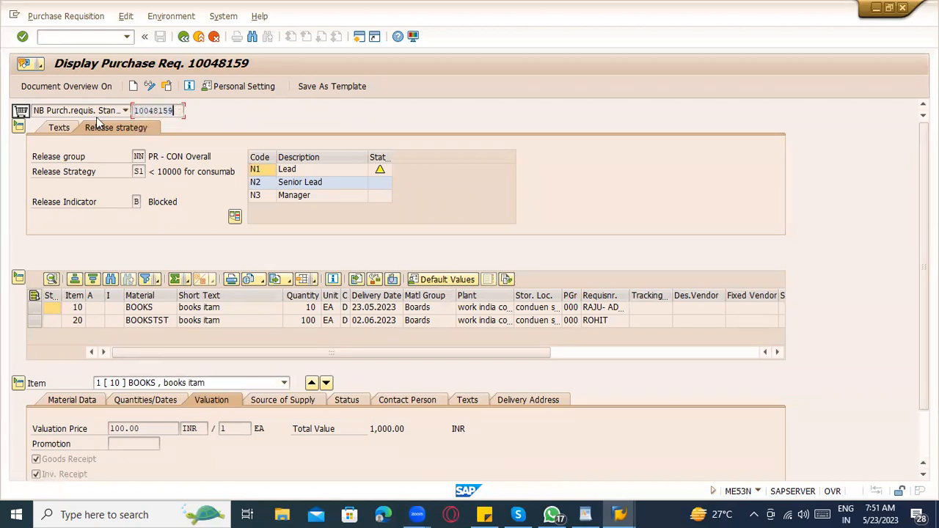
left_click(87, 112)
left_click(180, 119)
left_click_drag(179, 111, 110, 96)
key("ctrl+c")
left_click(137, 113)
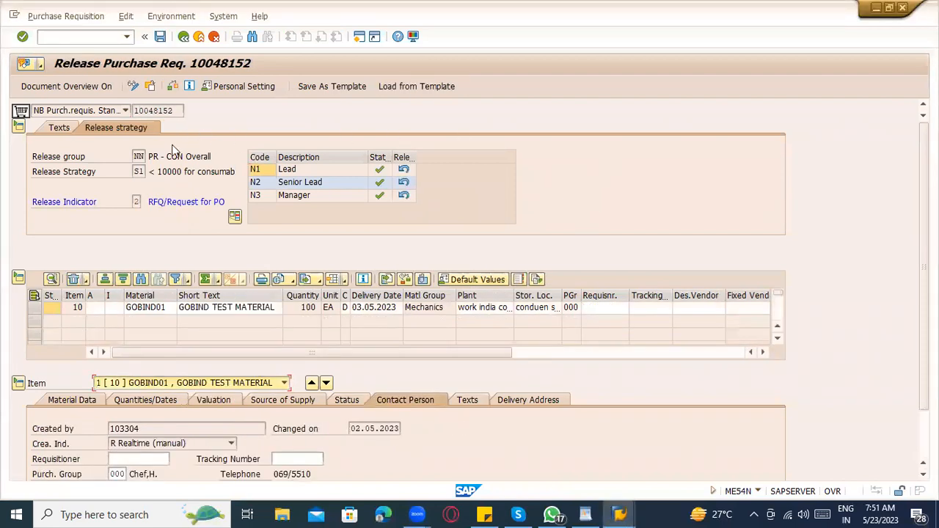
Step: Load the copied requisition number as the other document in the ME54N release session
left_click(151, 86)
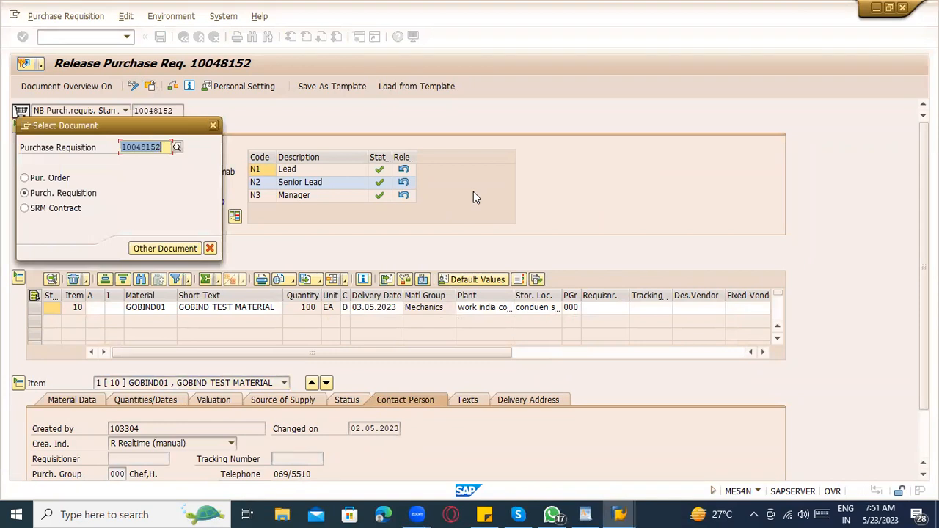
key("ctrl+v")
key("Return")
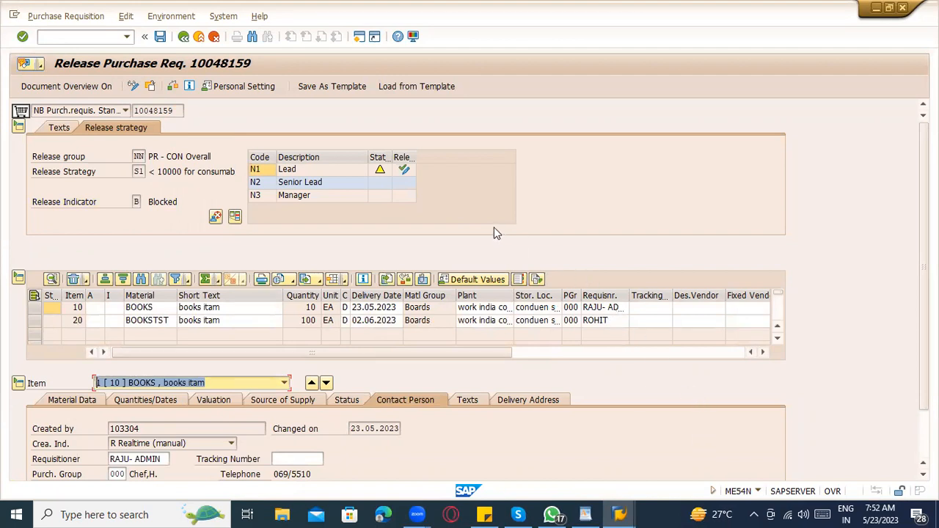
Step: Release the requisition at the Lead, Senior Lead and Manager levels, and exit without saving the document
left_click(404, 170)
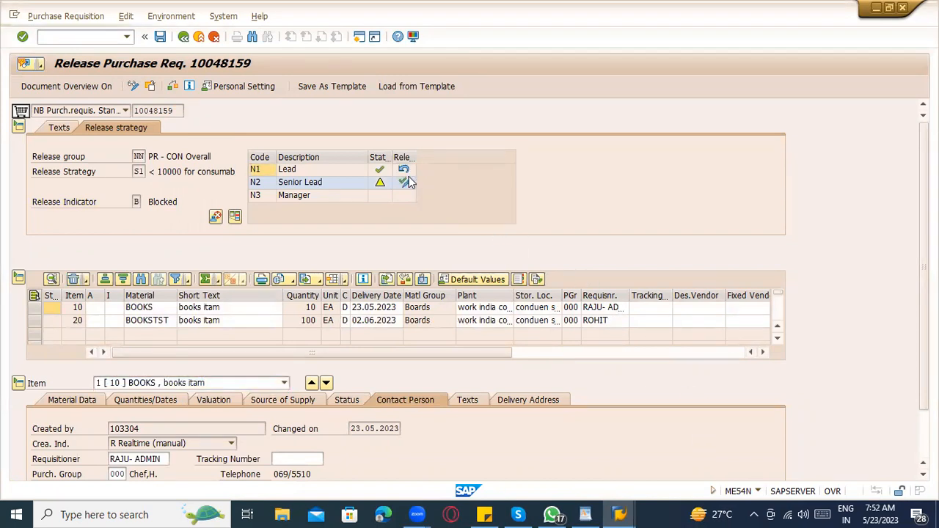
left_click(404, 183)
left_click(404, 196)
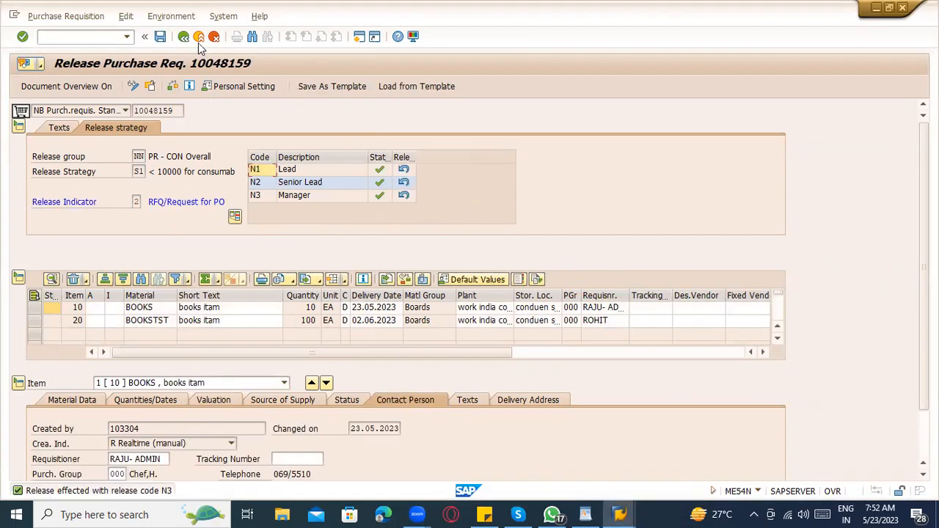
left_click(199, 36)
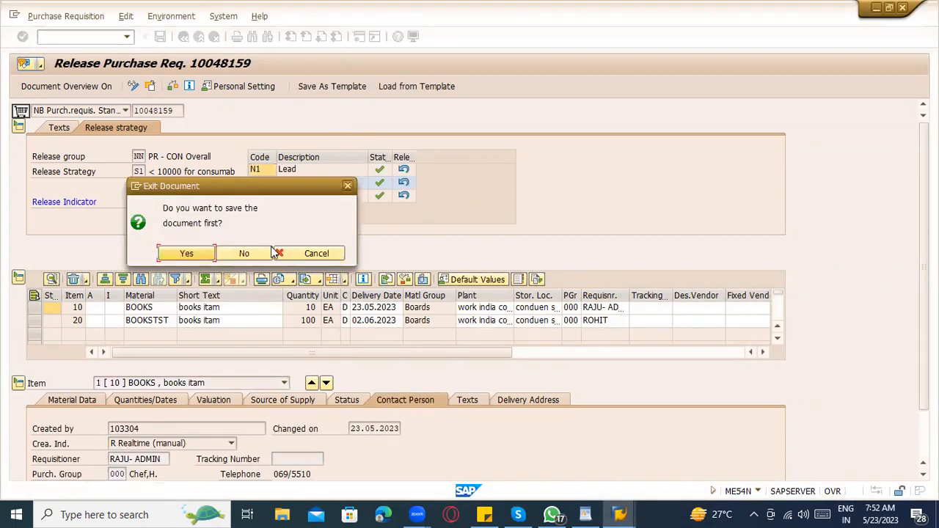
left_click(242, 253)
Step: Open the collective release transaction ME55 and enter the Lead level's release code N1
type("ME55")
key("Return")
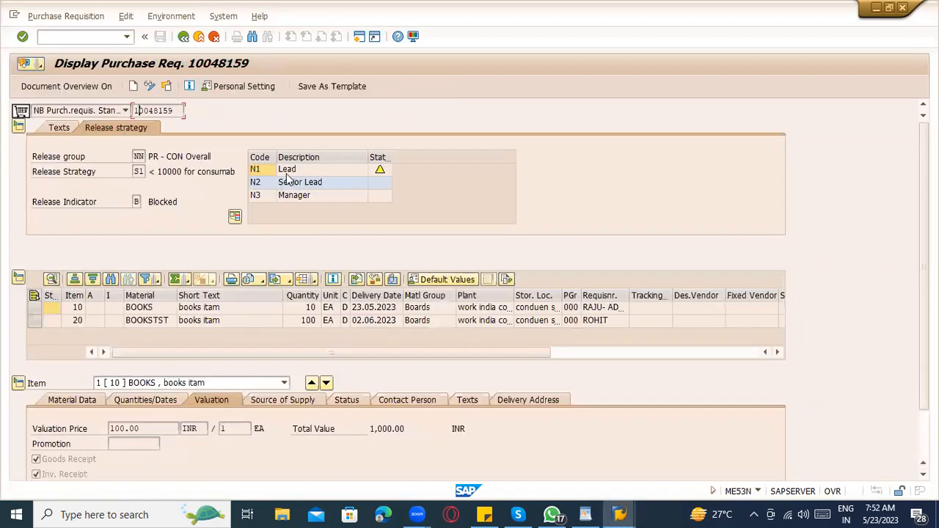
left_click(286, 171)
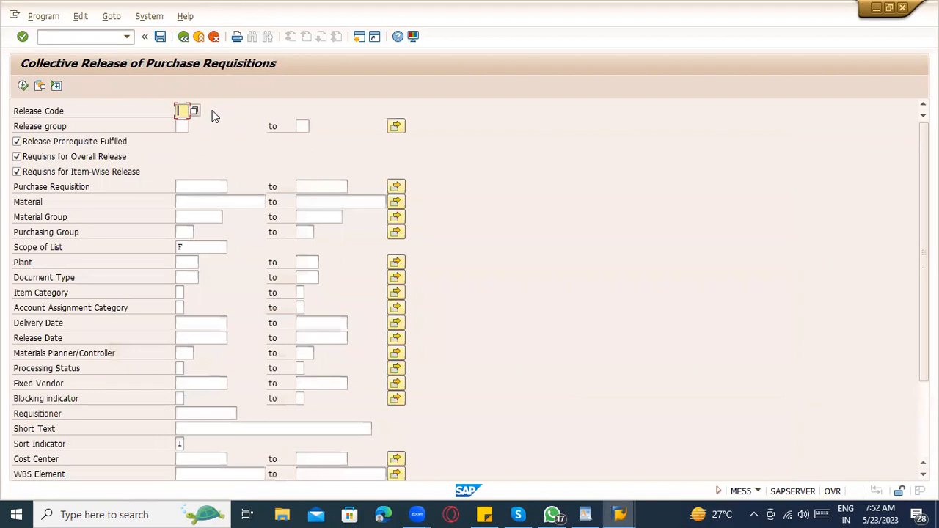
type("N1")
Step: Copy release group NN from the displayed requisition into the collective release selection
left_click(183, 127)
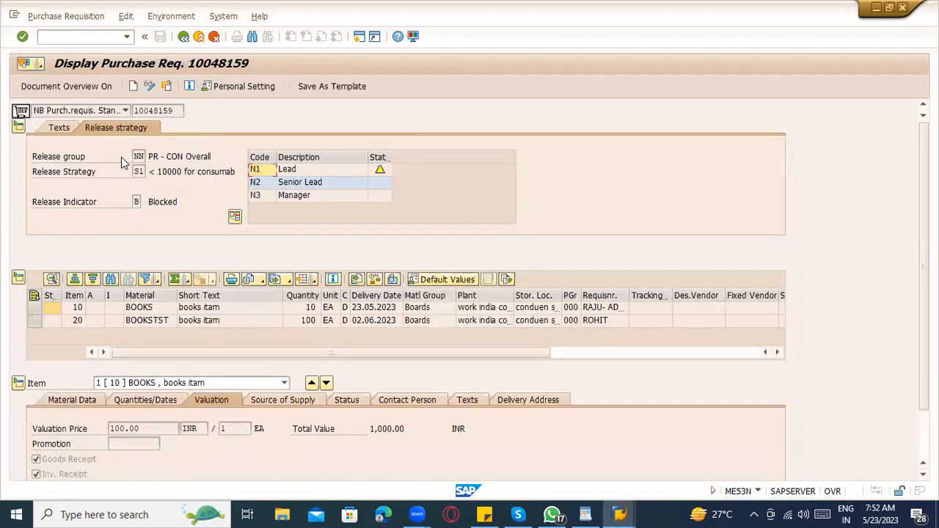
double_click(138, 157)
key("ctrl+c")
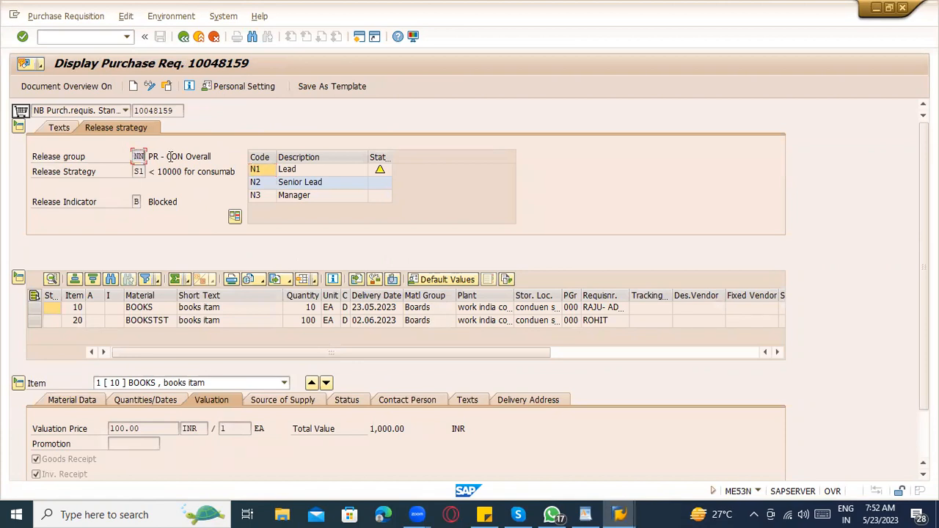
key("alt+Tab")
key("ctrl+v")
Step: Copy the requisition number from the display session into the Purchase Requisition selection and execute the collective release list
left_click(195, 202)
left_click(197, 186)
key("alt+Tab")
left_click_drag(180, 112, 129, 111)
key("ctrl+c")
key("alt+Tab")
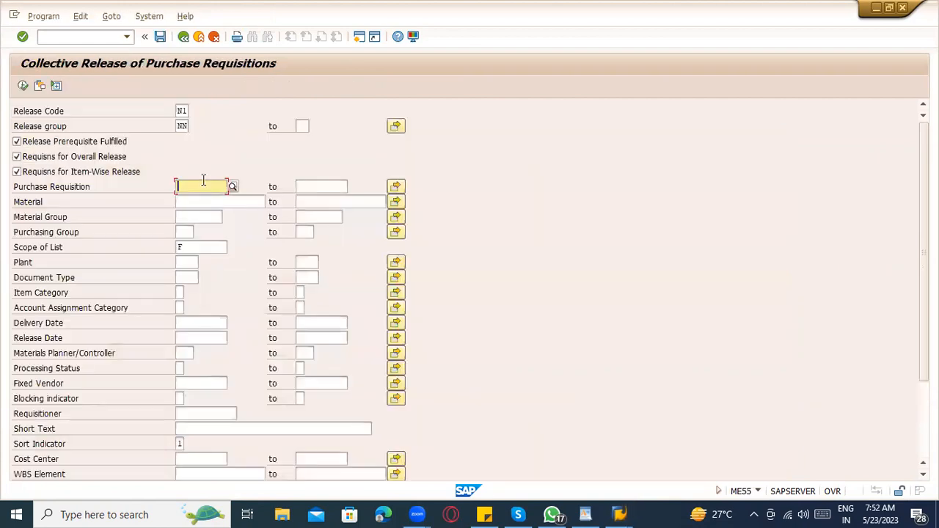
key("ctrl+v")
left_click(22, 86)
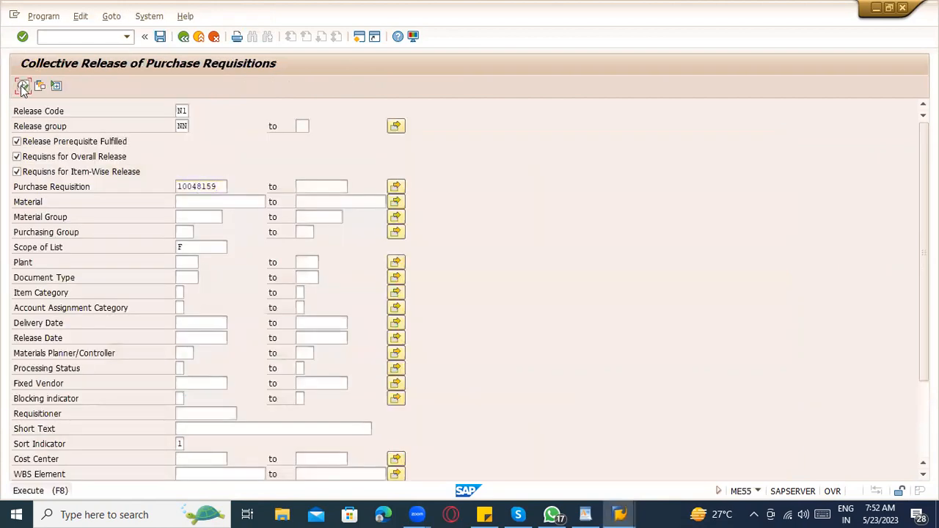
left_click(52, 152)
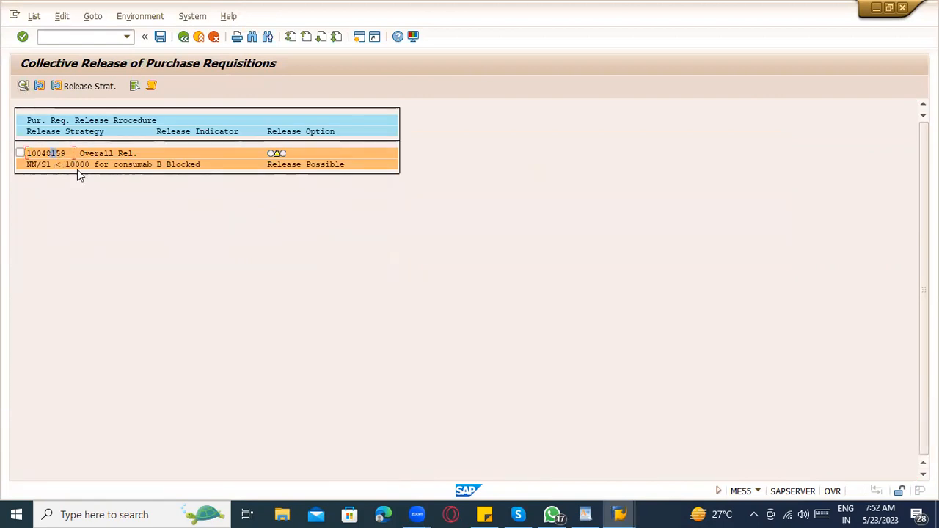
Step: Leave the collective release and open the individual release transaction ME54N
left_click(184, 37)
left_click(185, 38)
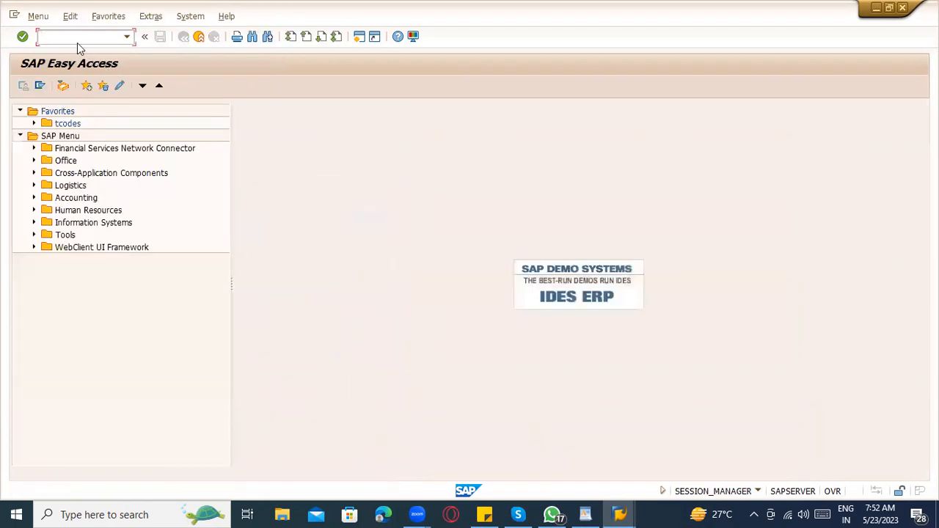
type("me54n")
key("Return")
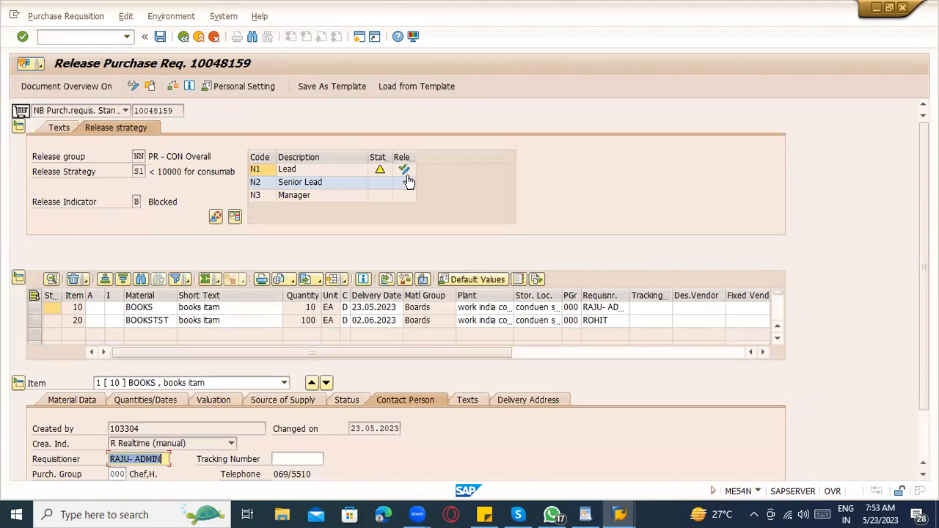
Step: Release the requisition at the Lead, Senior Lead and Manager levels and check the status of each level
left_click(404, 169)
left_click(404, 182)
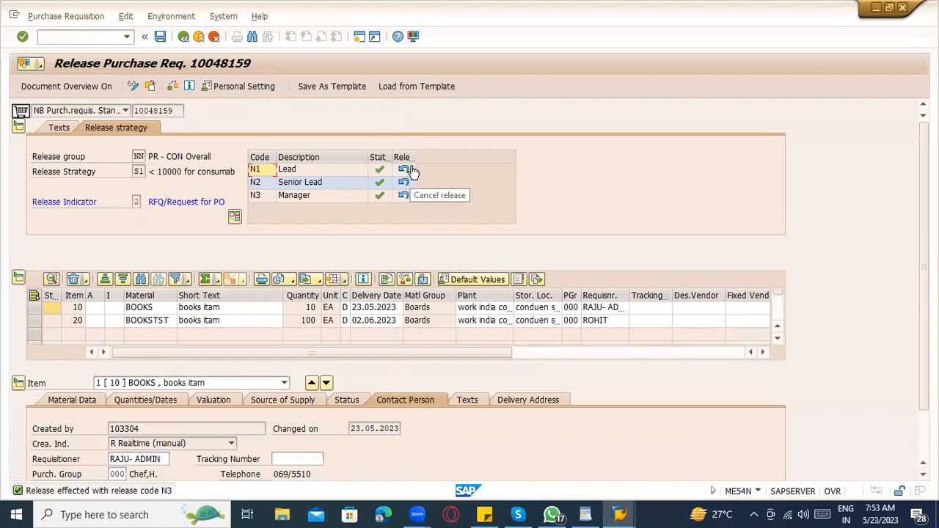
left_click(327, 171)
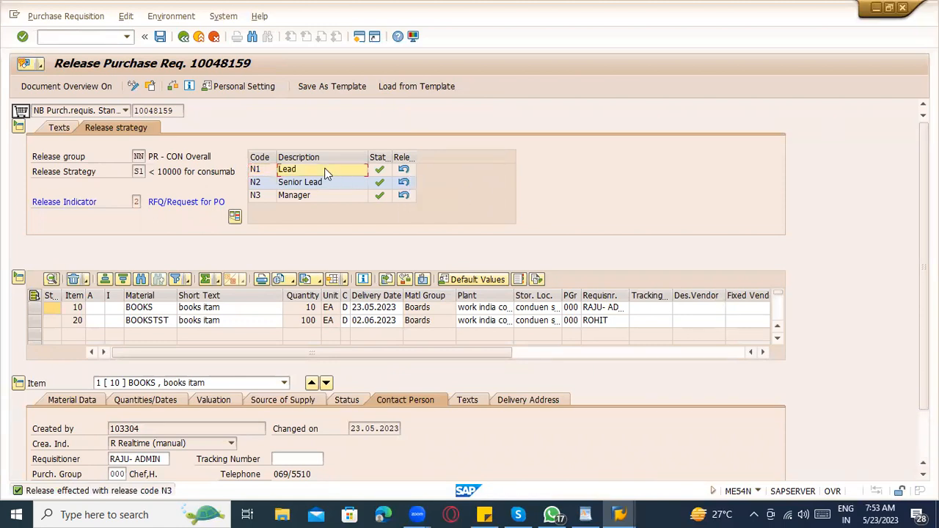
left_click(330, 182)
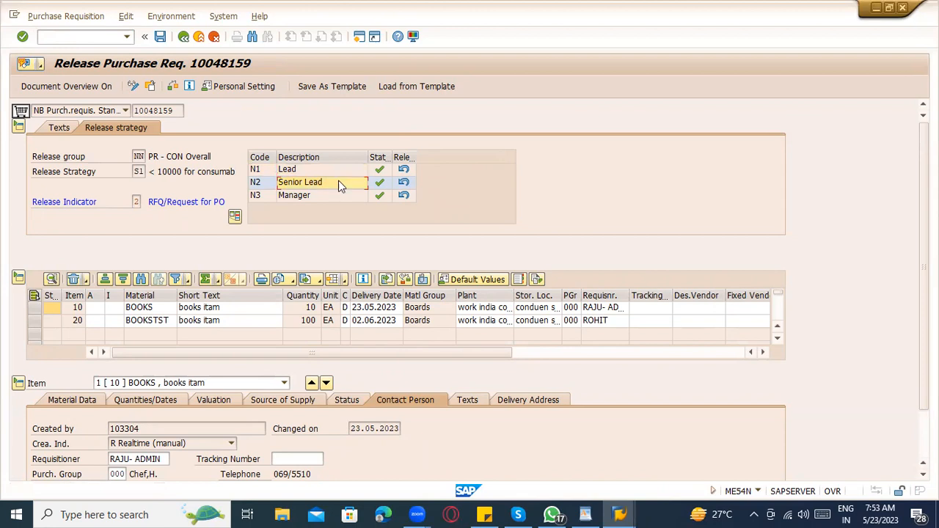
left_click(333, 200)
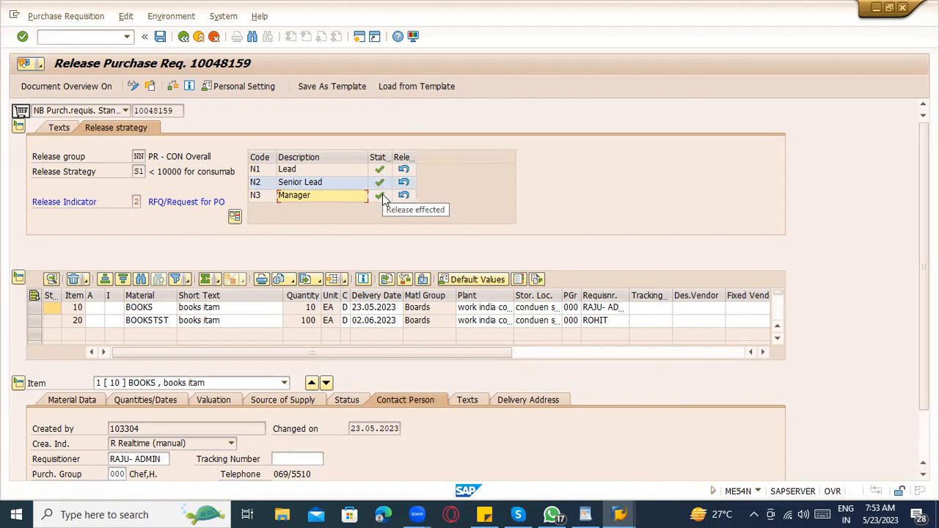
Step: Save the released purchase requisition
left_click(162, 37)
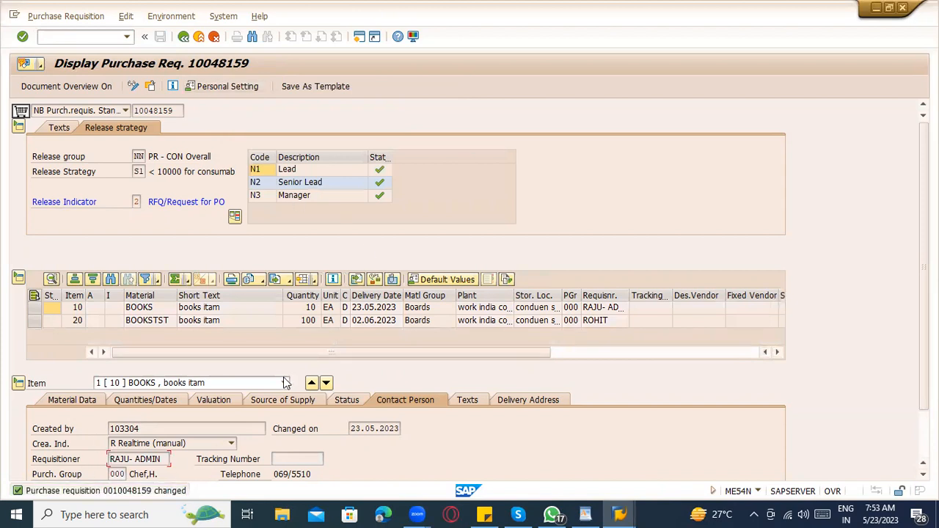
Step: Try to save the displayed requisition as a template named test_PR, then leave the template dialog
left_click(319, 86)
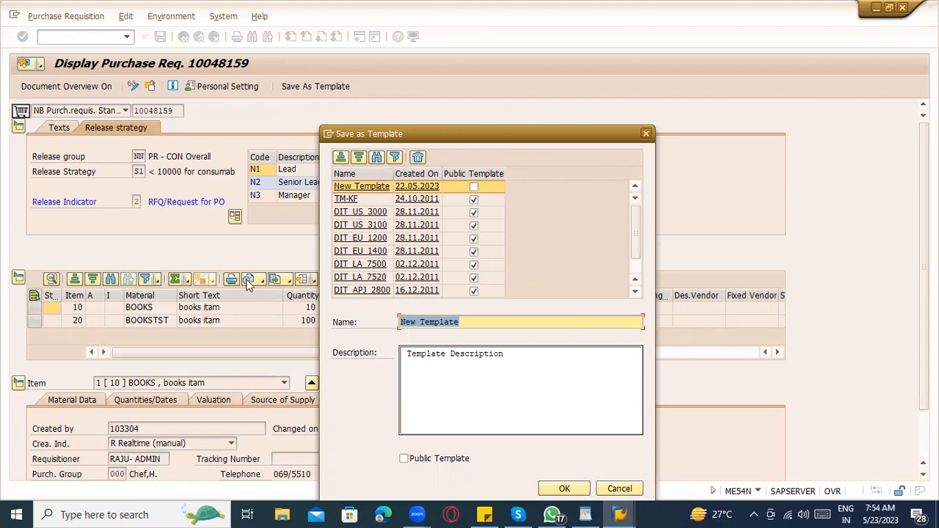
left_click(482, 318)
key("BackSpace")
key("BackSpace")
key("BackSpace")
key("BackSpace")
key("BackSpace")
key("BackSpace")
key("BackSpace")
key("BackSpace")
key("BackSpace")
key("BackSpace")
key("BackSpace")
key("BackSpace")
type("test_(R")
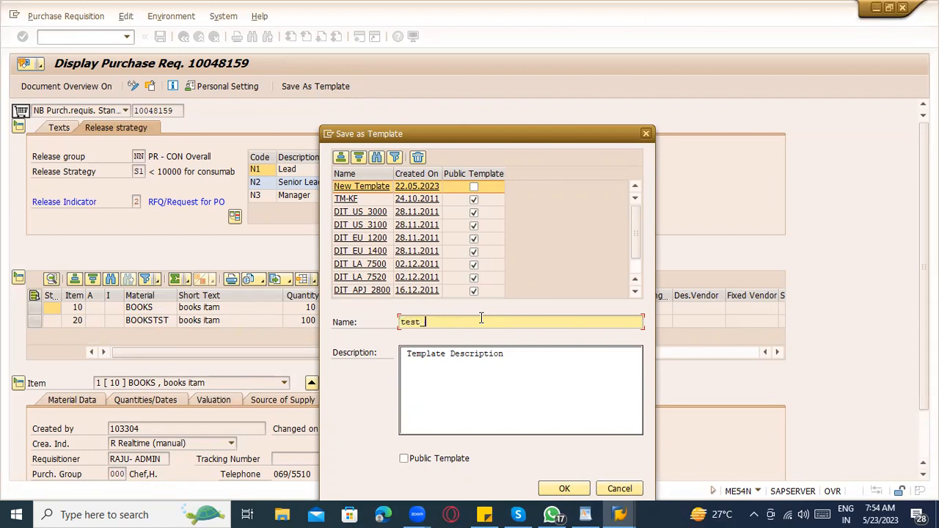
key("BackSpace")
key("BackSpace")
type("PR")
left_click(645, 134)
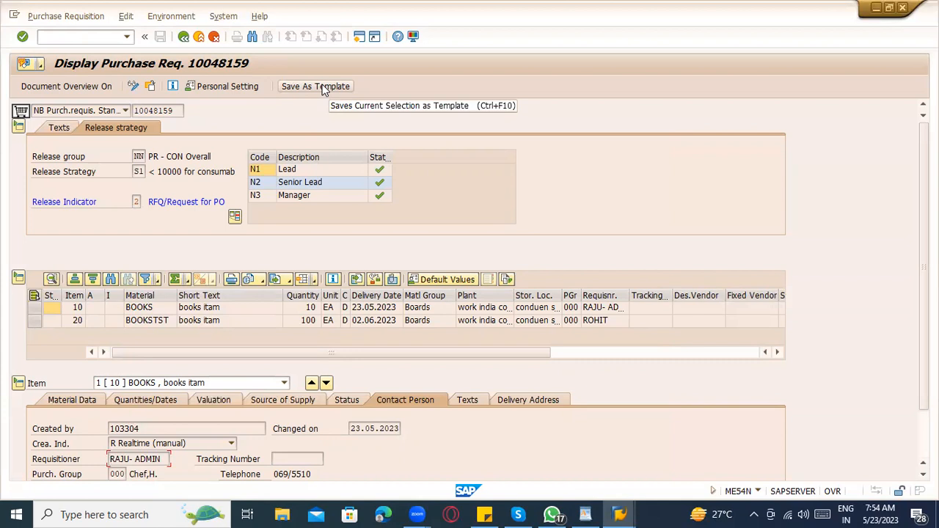
Step: Start a new requisition in ME51N, load it from template DIT_EU_1200 and collapse the item detail
left_click(43, 35)
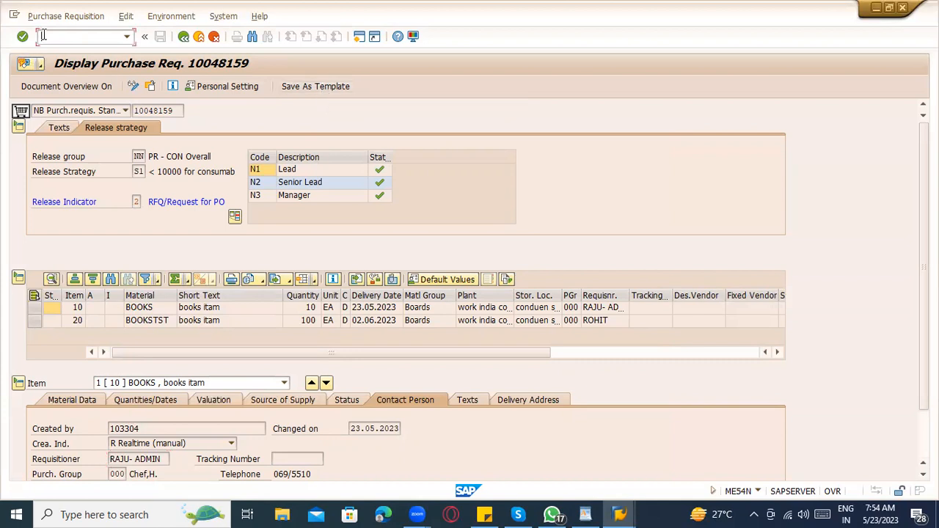
type("/nme51n")
key("Return")
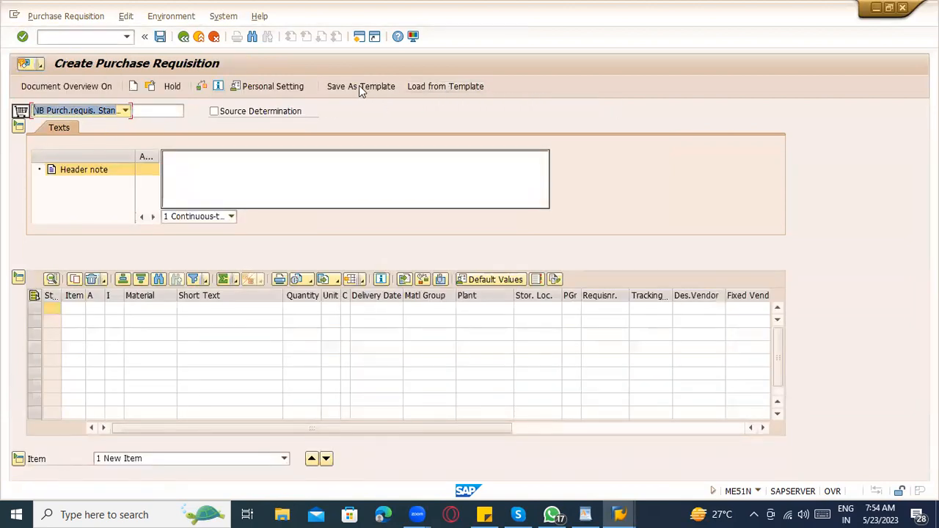
left_click(448, 83)
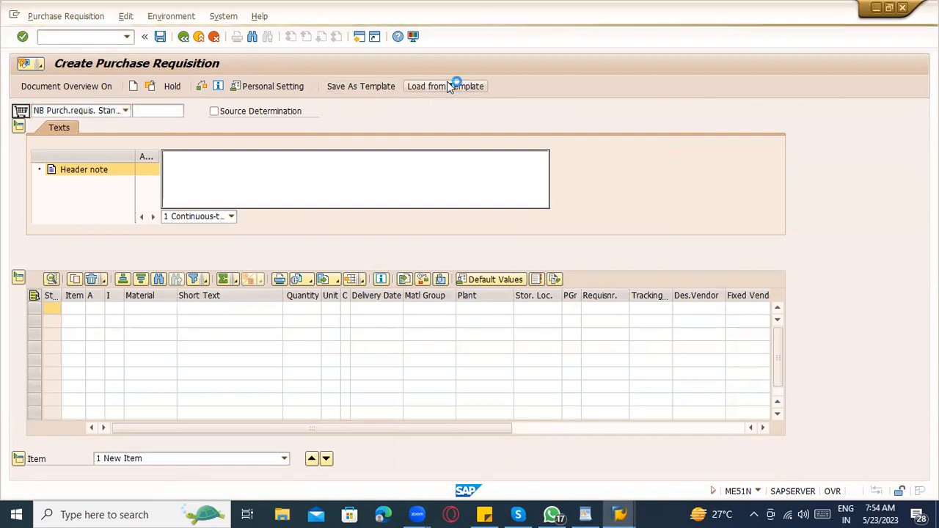
left_click(365, 226)
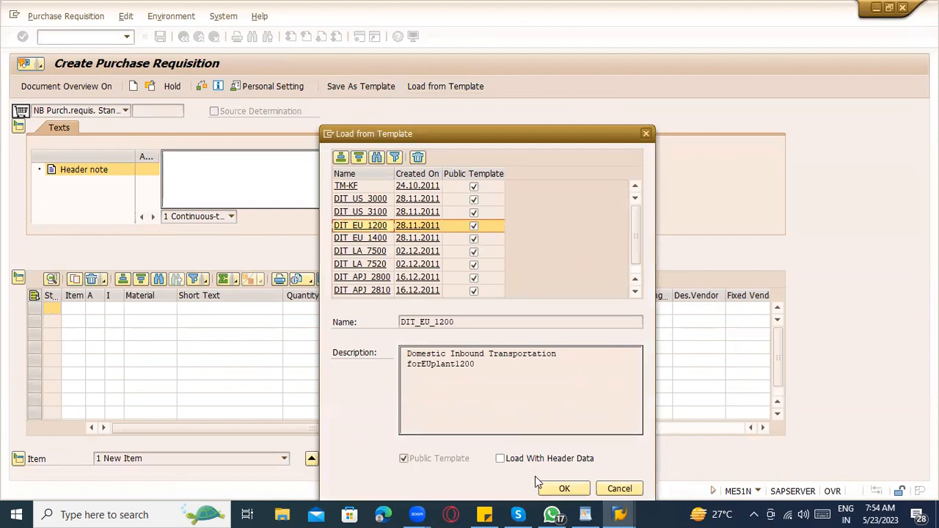
left_click(557, 490)
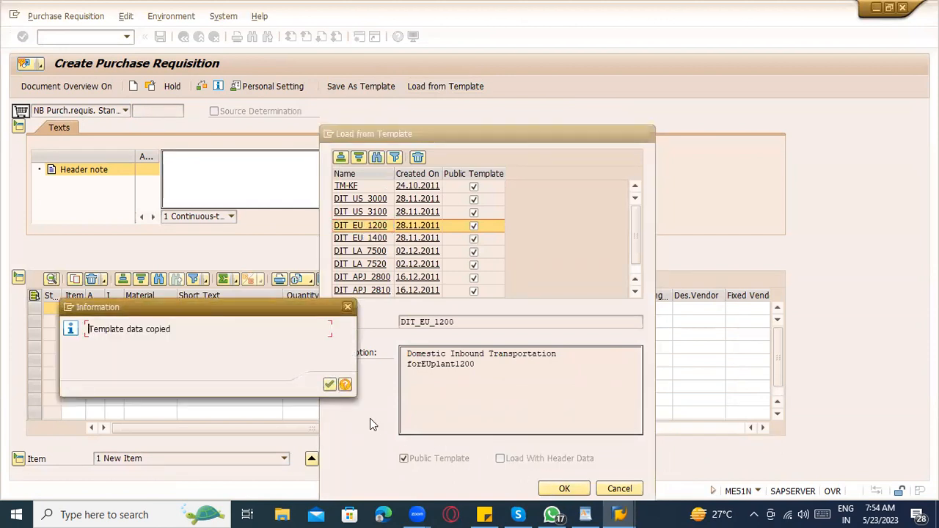
left_click(330, 385)
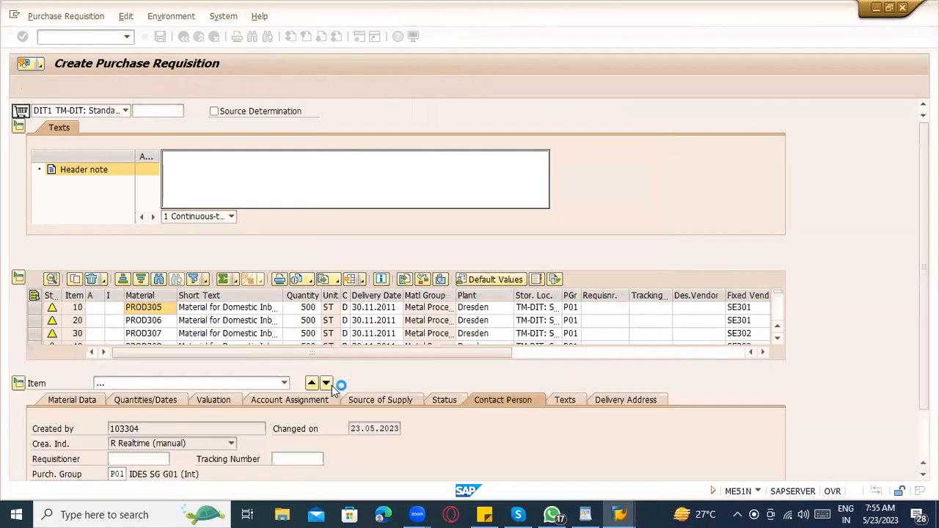
left_click(18, 383)
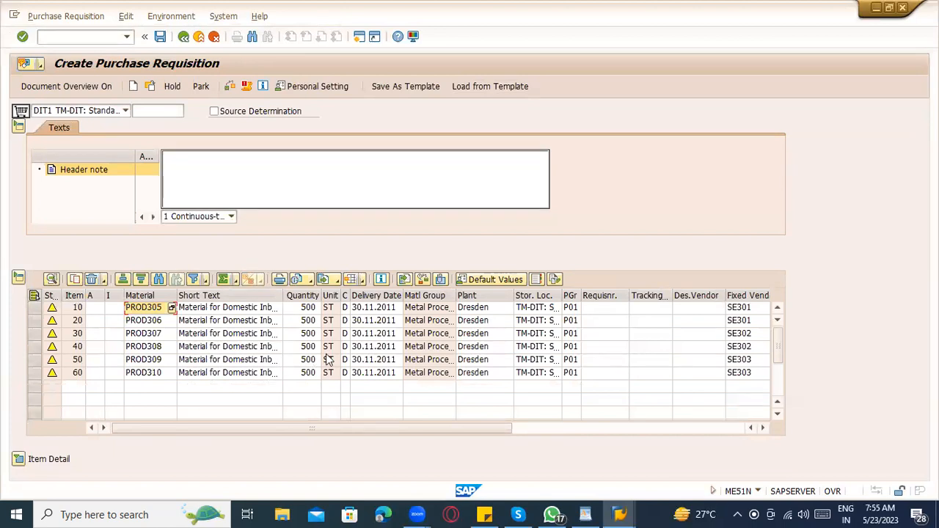
left_click(198, 38)
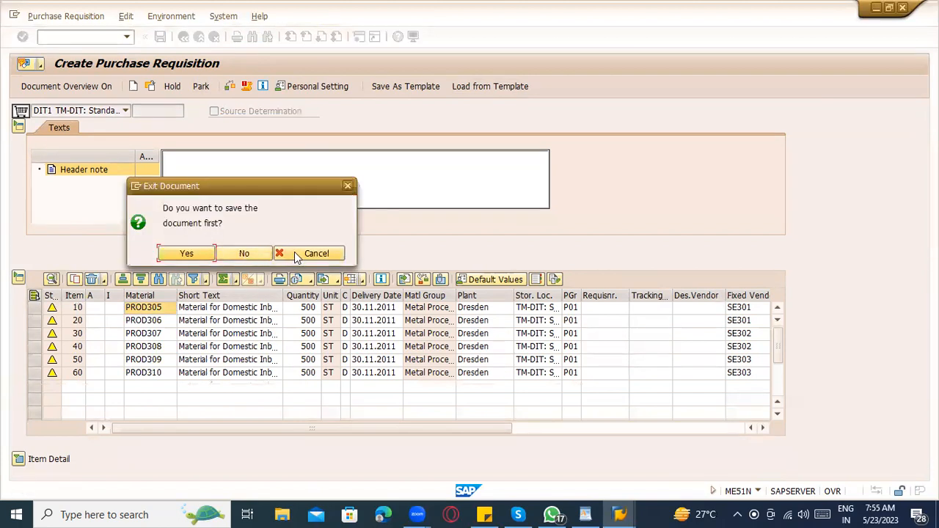
left_click(294, 252)
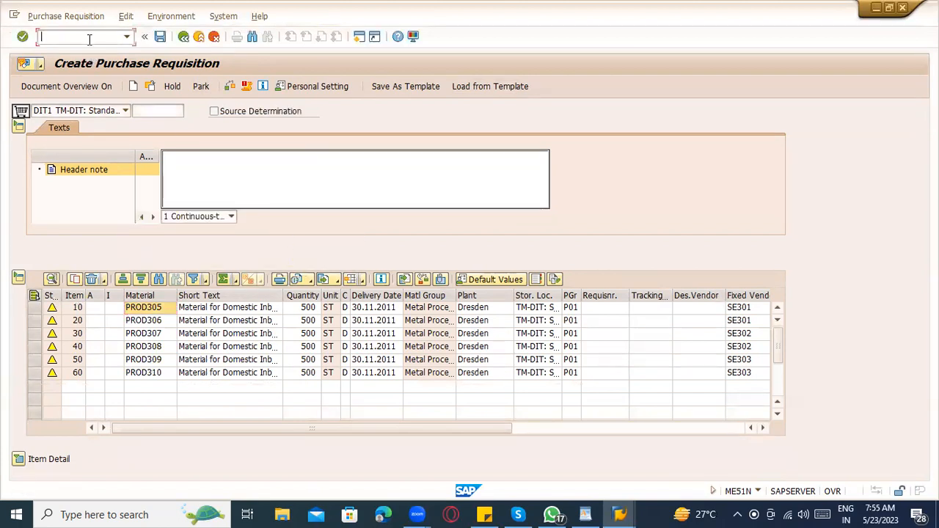
Step: Restart ME51N with an empty requisition and load its items from template DIT_US_3000
type("/nme51n")
key("Return")
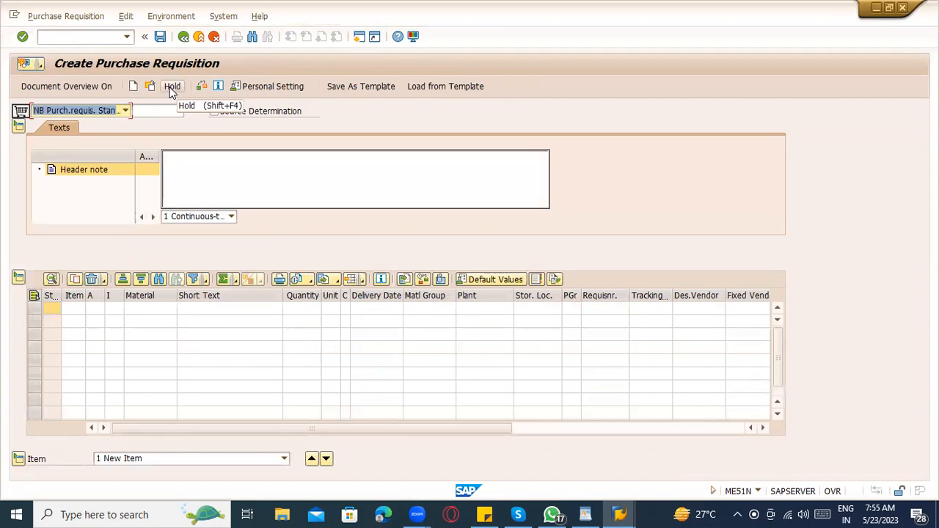
left_click(451, 89)
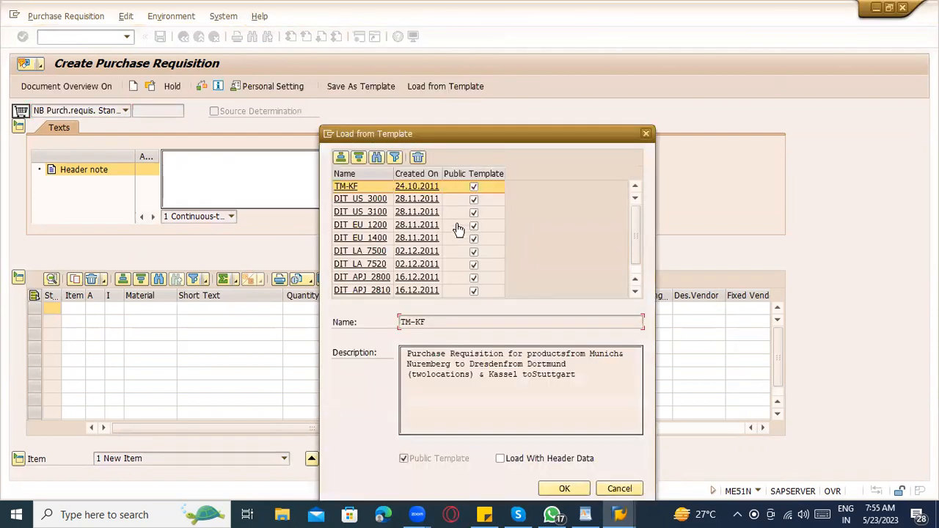
left_click(375, 201)
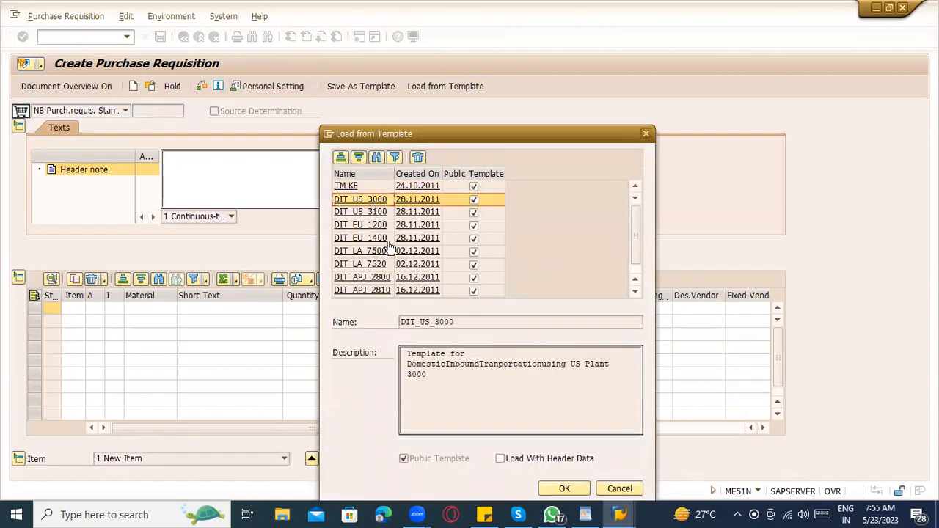
left_click(564, 488)
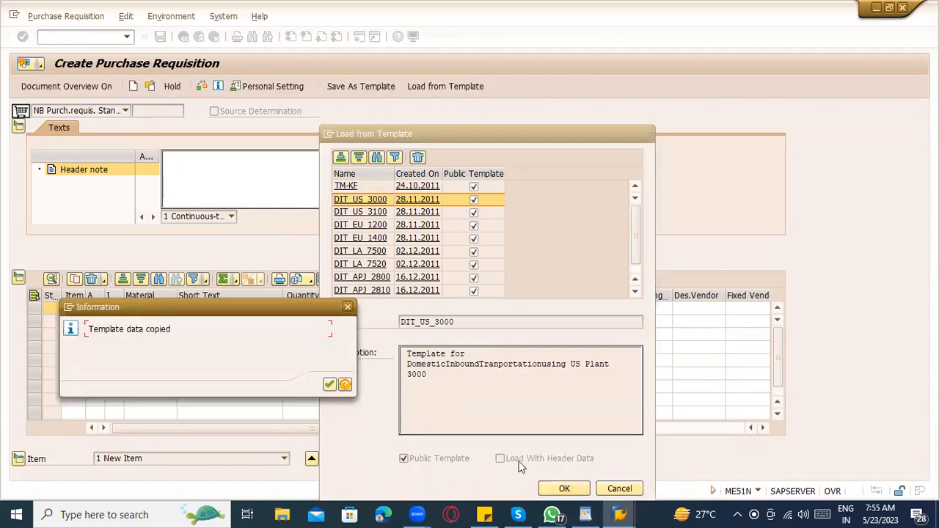
left_click(332, 385)
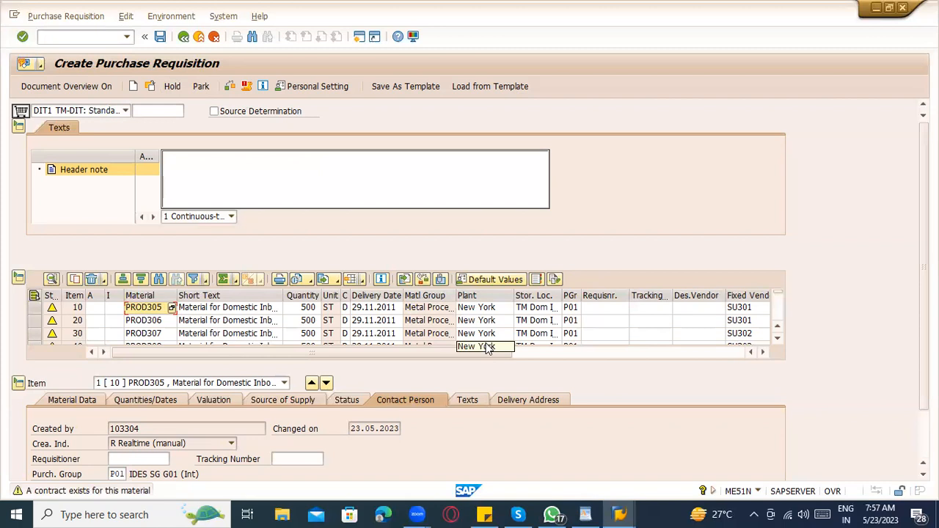
Step: Set the purchasing group of item 10 to XYZ
left_click(572, 308)
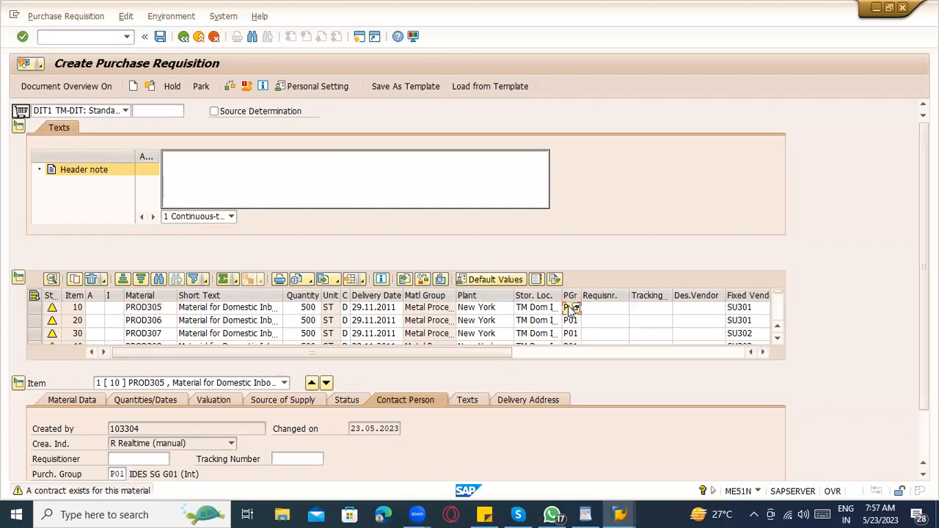
key("BackSpace")
key("BackSpace")
key("BackSpace")
type("XYZ")
key("Tab")
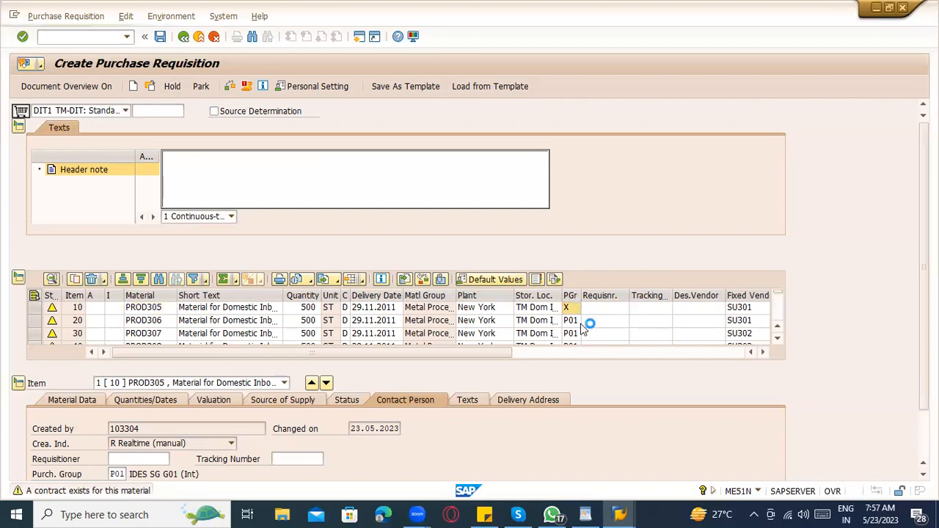
Step: Replace item 10's purchasing group with X1
left_click(575, 311)
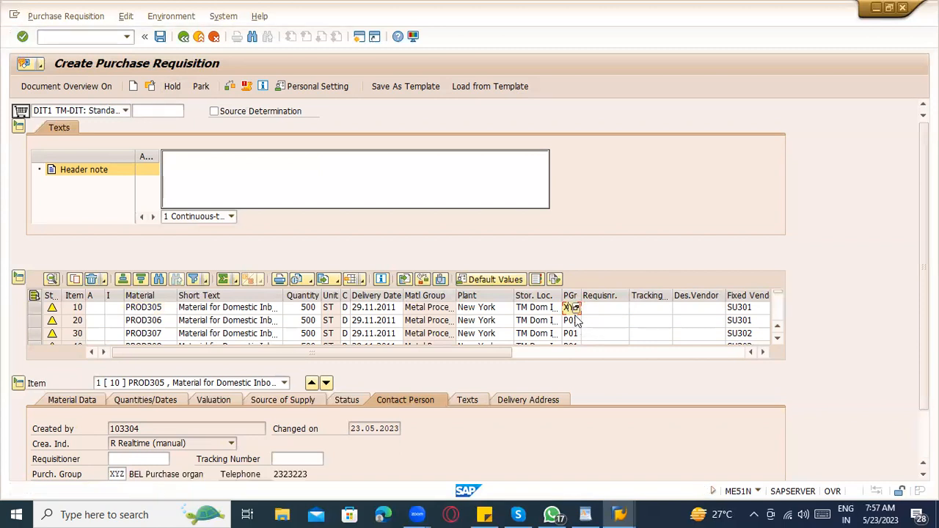
key("BackSpace")
key("BackSpace")
key("Return")
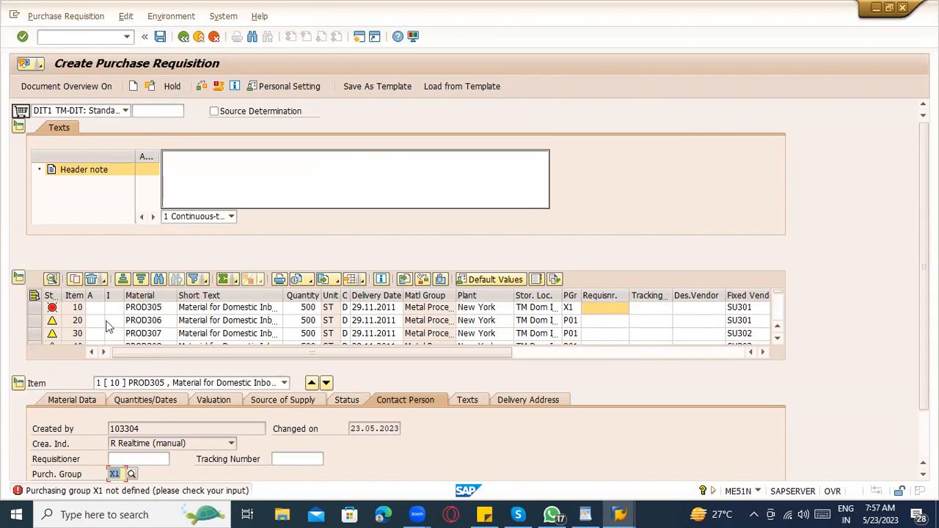
Step: Put the purchase requisition on hold and open the held requisition for display
left_click(168, 87)
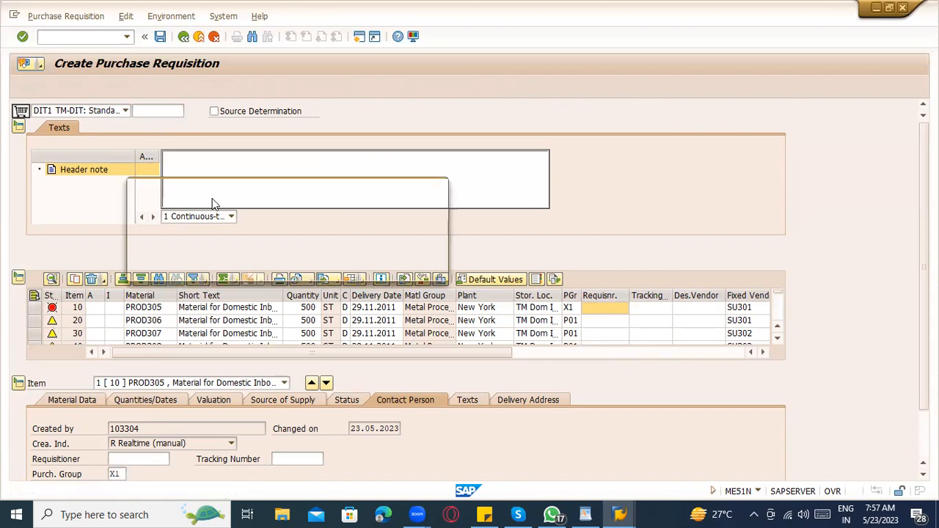
left_click(189, 263)
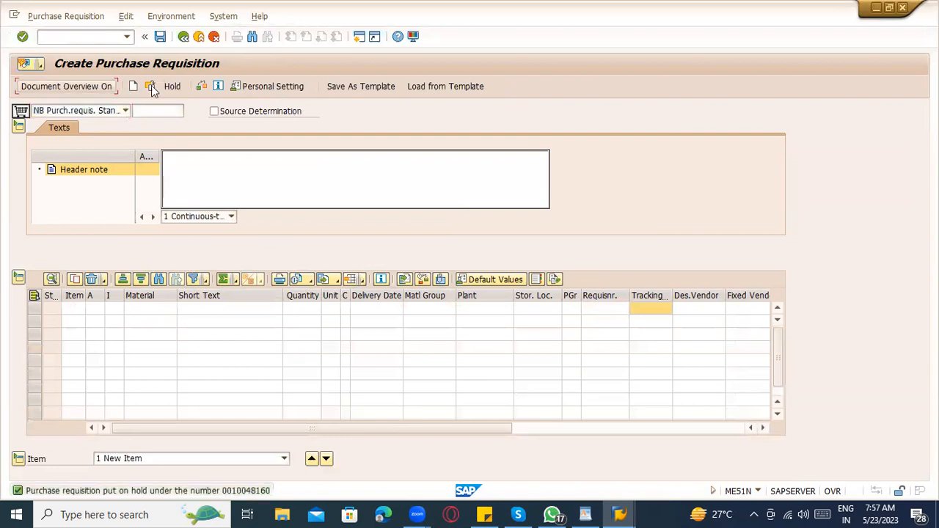
left_click(150, 85)
key("Return")
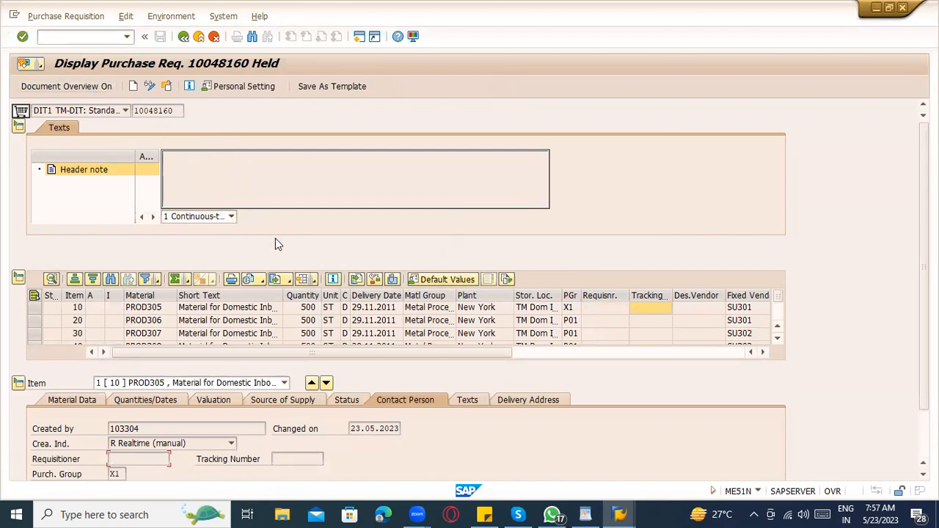
scroll(277, 242, "down", 3)
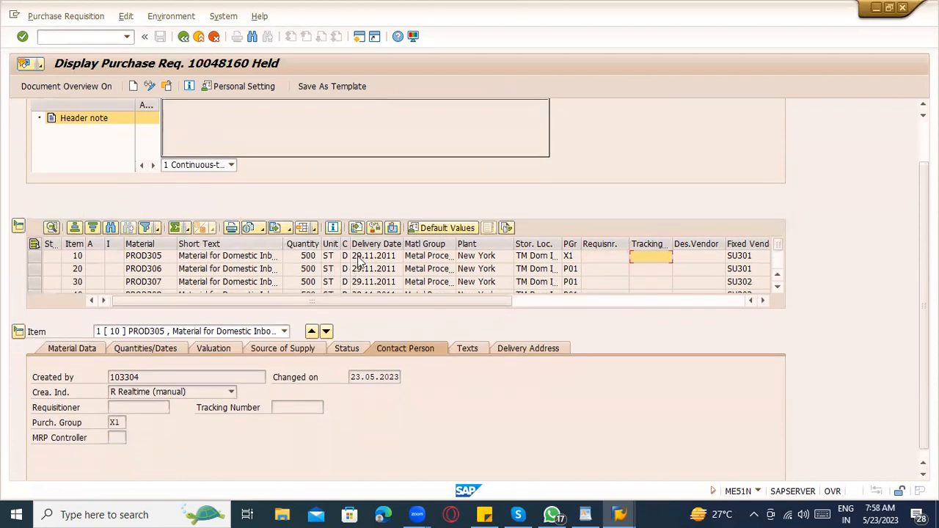
scroll(293, 187, "up", 2)
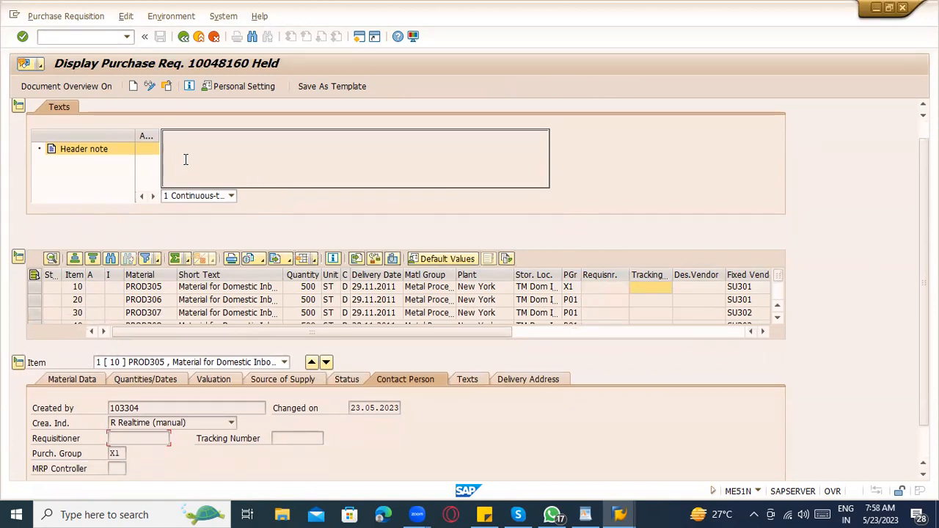
Step: Switch the held requisition to change mode and look through the processing state options in item 10's status
left_click(150, 83)
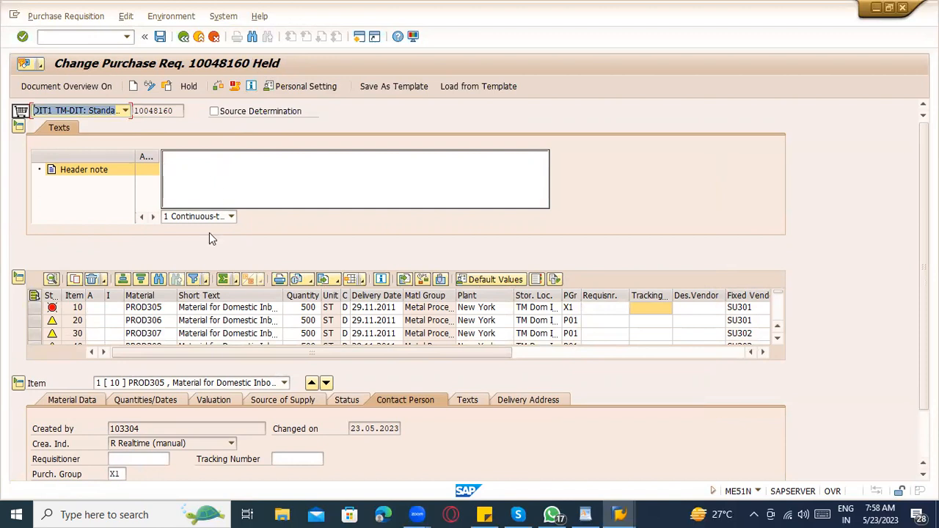
left_click(343, 401)
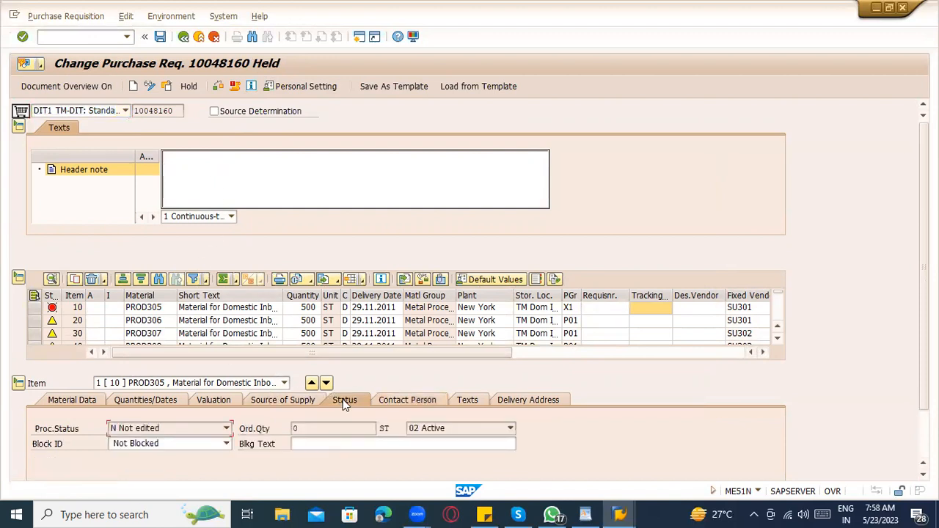
left_click(475, 429)
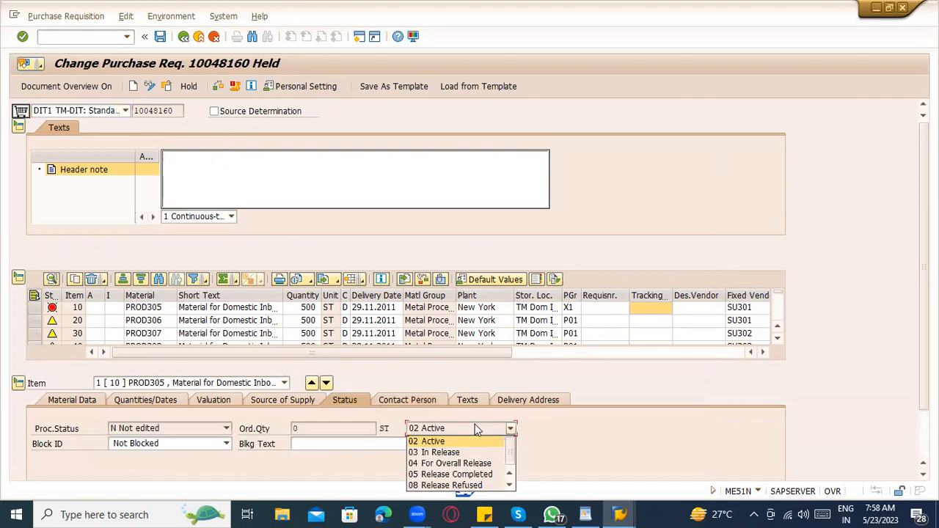
left_click(474, 425)
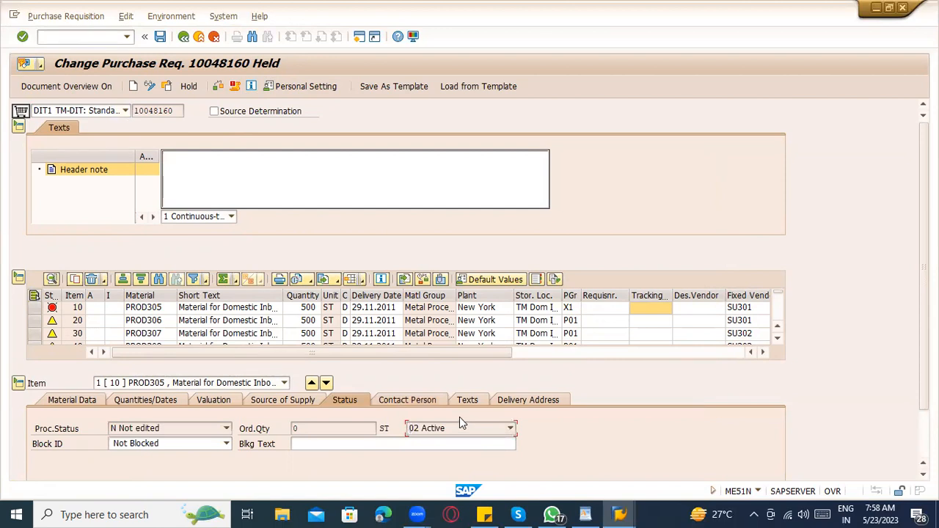
Step: Widen the purchasing group column, set item 10's purchasing group to P01 and save the held requisition
left_click_drag(580, 295, 593, 295)
left_click(576, 308)
key("BackSpace")
key("BackSpace")
type("P01")
key("Return")
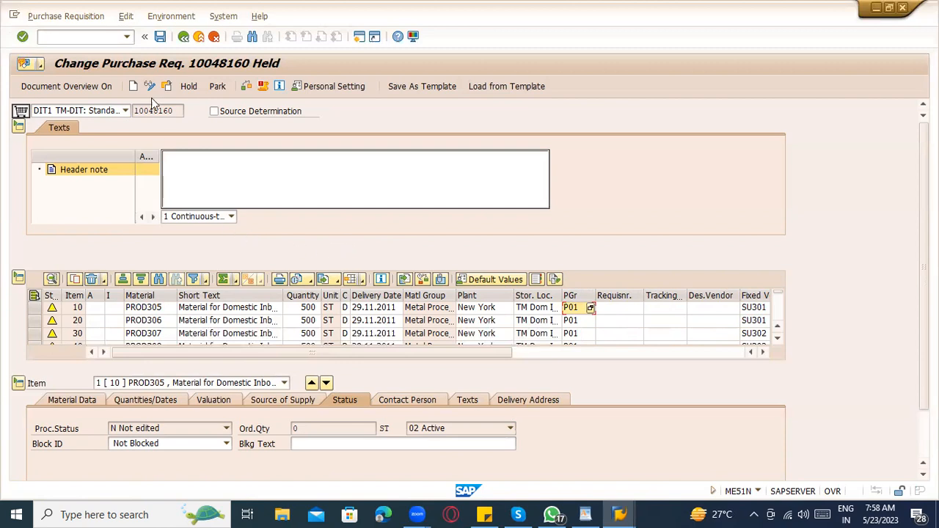
left_click(445, 428)
left_click(445, 428)
left_click(161, 37)
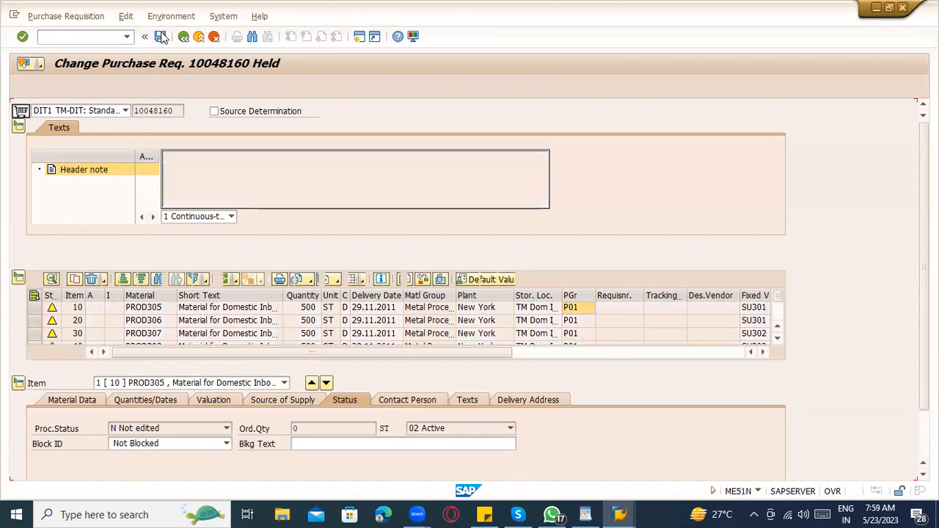
Step: Open the purchase requisition display transaction ME53N
left_click(103, 36)
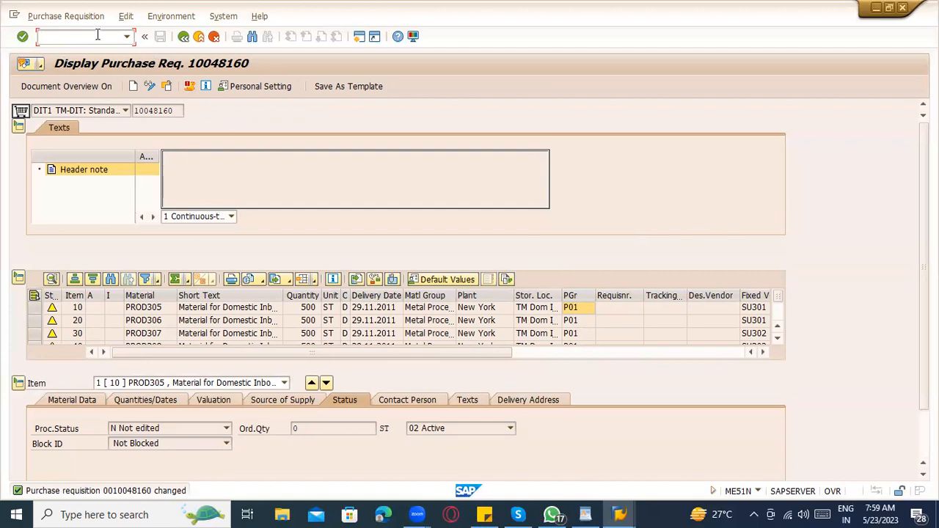
type("/nme5")
type("1n")
key("Return")
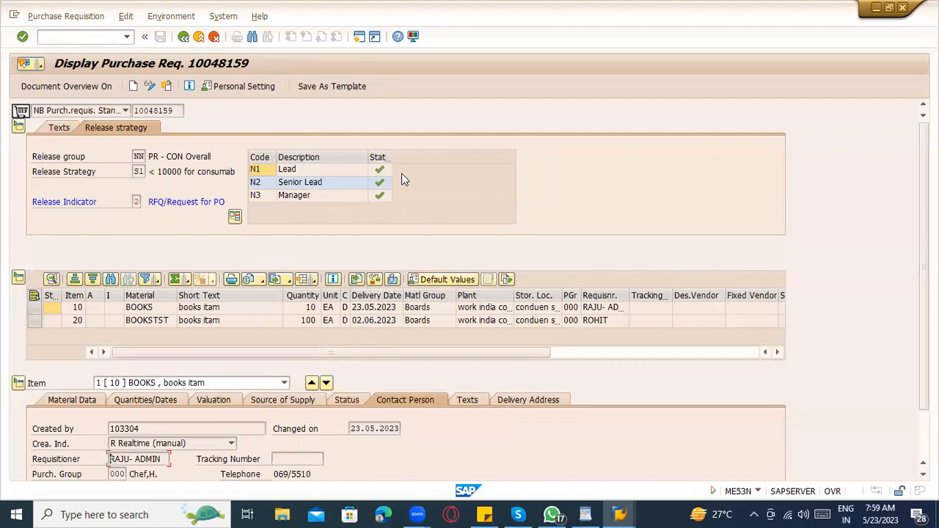
Step: Go through the Lead, Senior Lead and Manager release codes in the requisition's release strategy
left_click(308, 171)
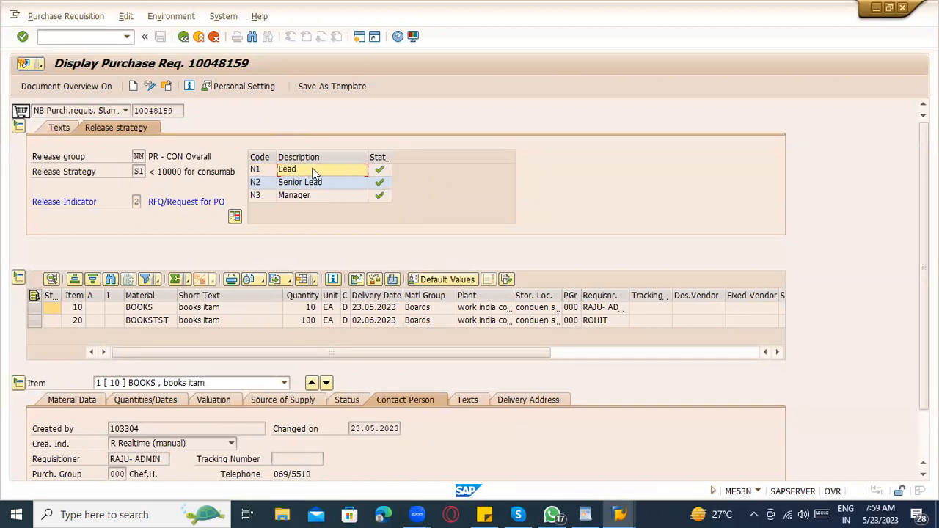
left_click(313, 183)
left_click(314, 196)
left_click(326, 161)
left_click(325, 166)
Step: Leave the requisition, open the SAP Business Workplace and look through the inbox documents, workflow folders and outbox
left_click(203, 41)
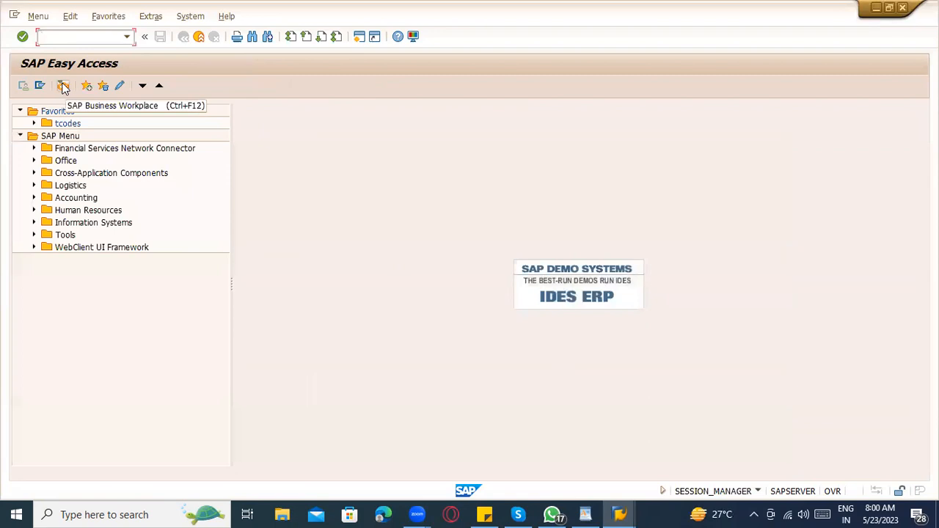
left_click(64, 87)
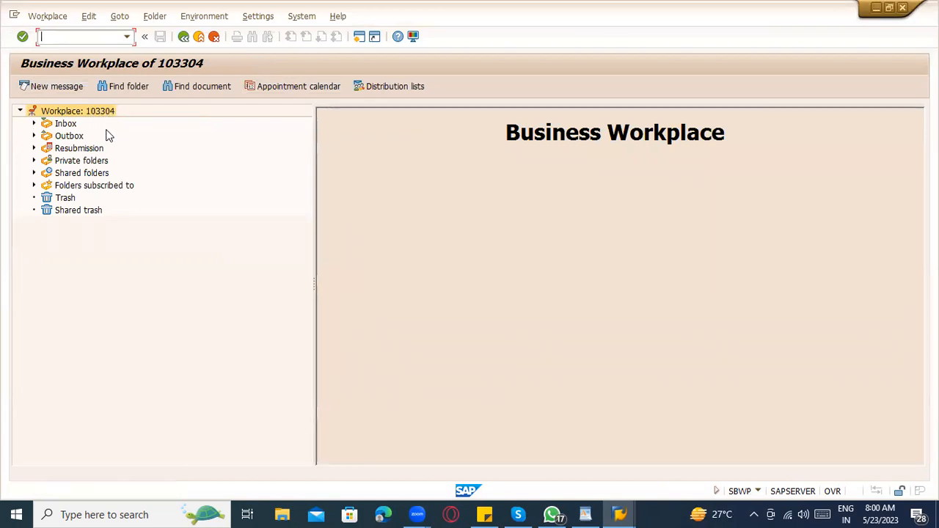
left_click(34, 125)
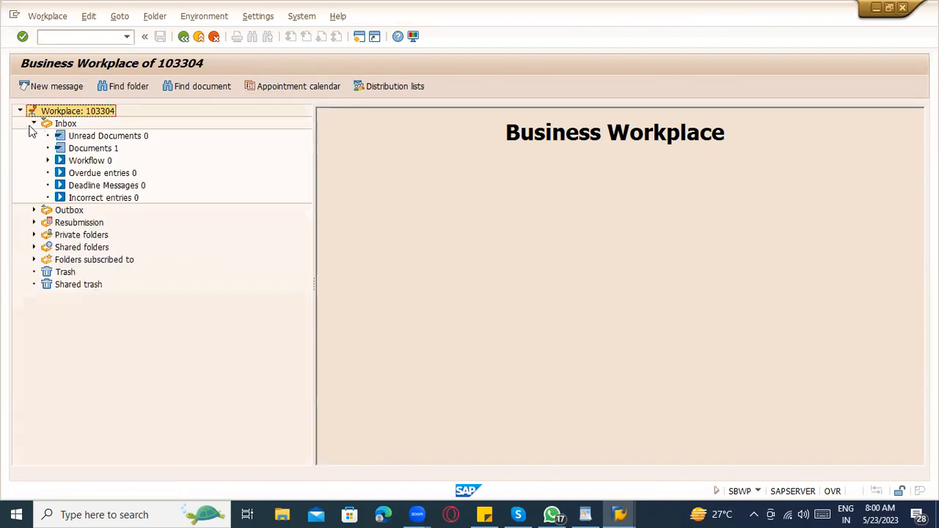
left_click(88, 149)
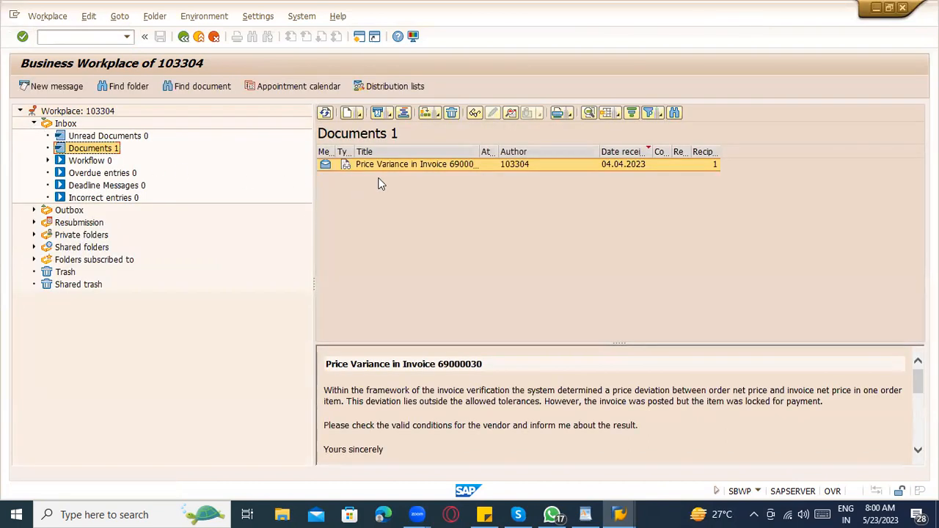
left_click(48, 160)
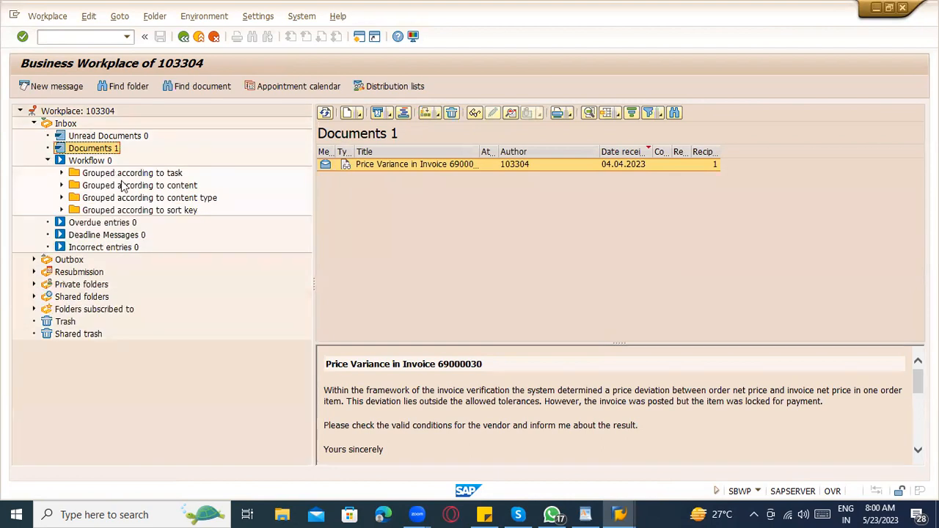
left_click(34, 260)
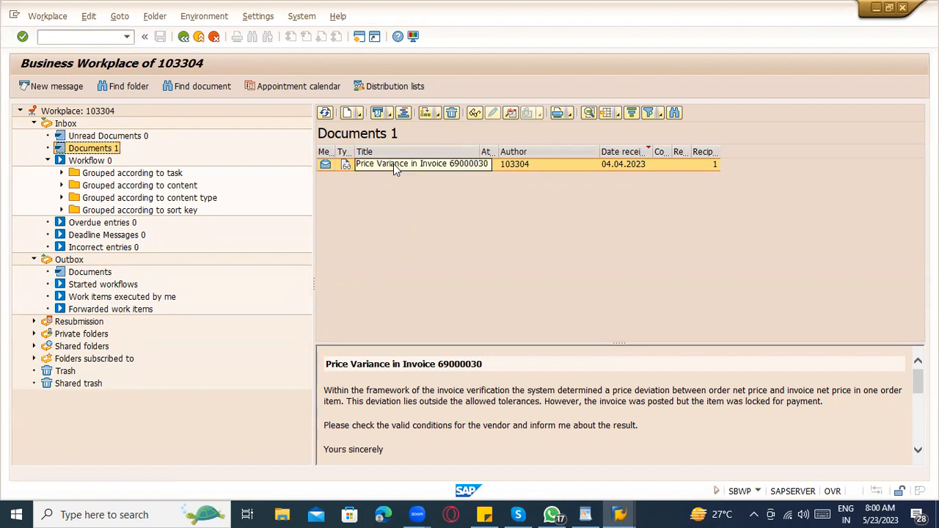
Step: Open the invoice price variance message and review its contents, attributes and recipient list
double_click(393, 164)
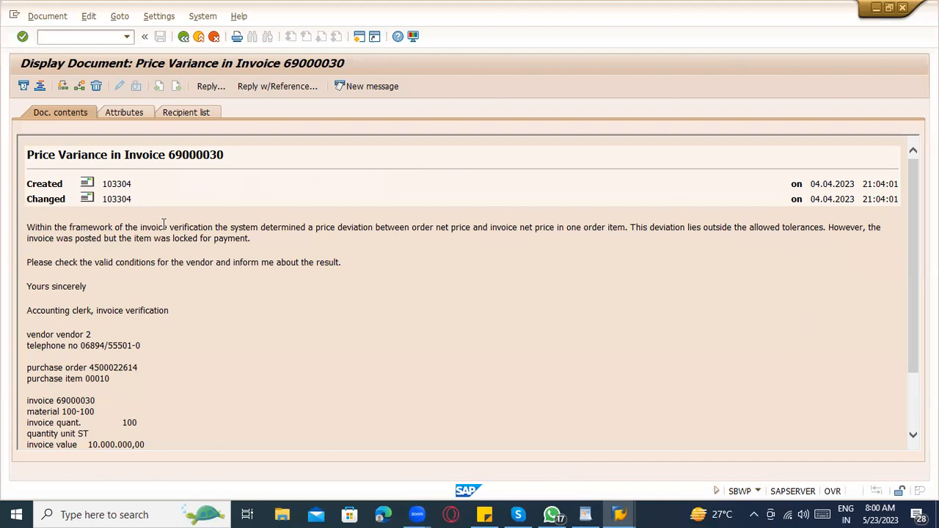
scroll(292, 231, "down", 2)
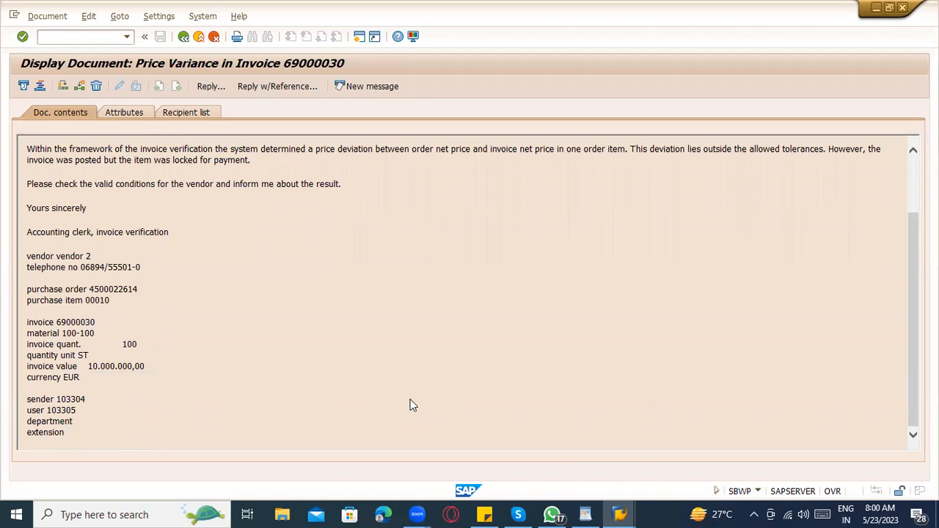
scroll(413, 400, "up", 2)
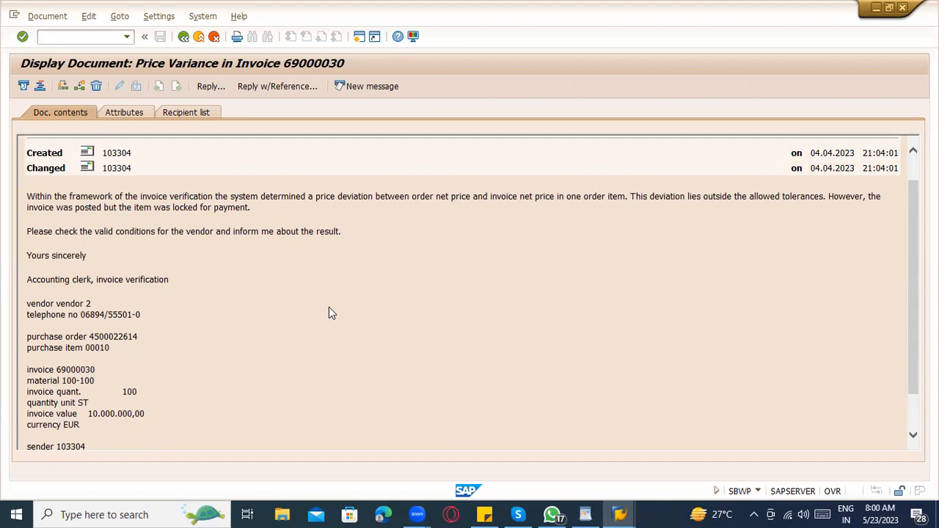
scroll(329, 312, "up", 1)
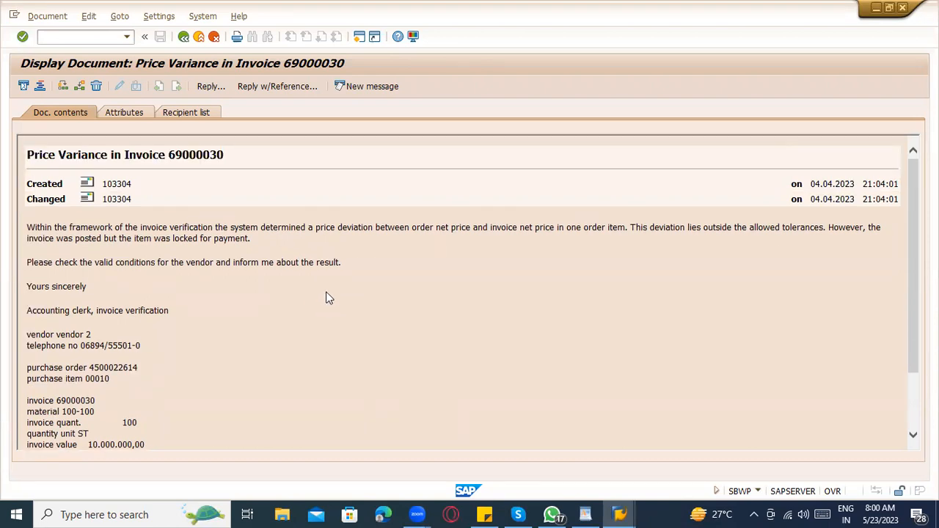
left_click(126, 116)
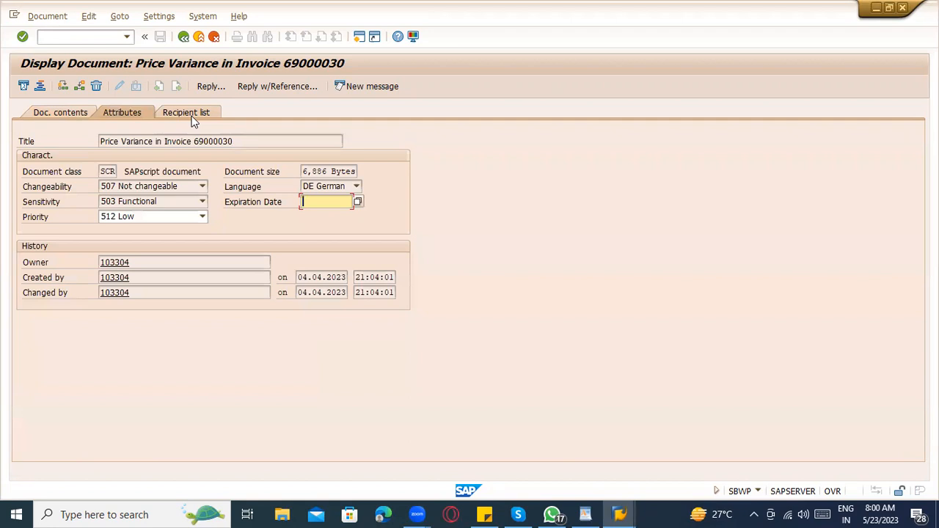
left_click(195, 115)
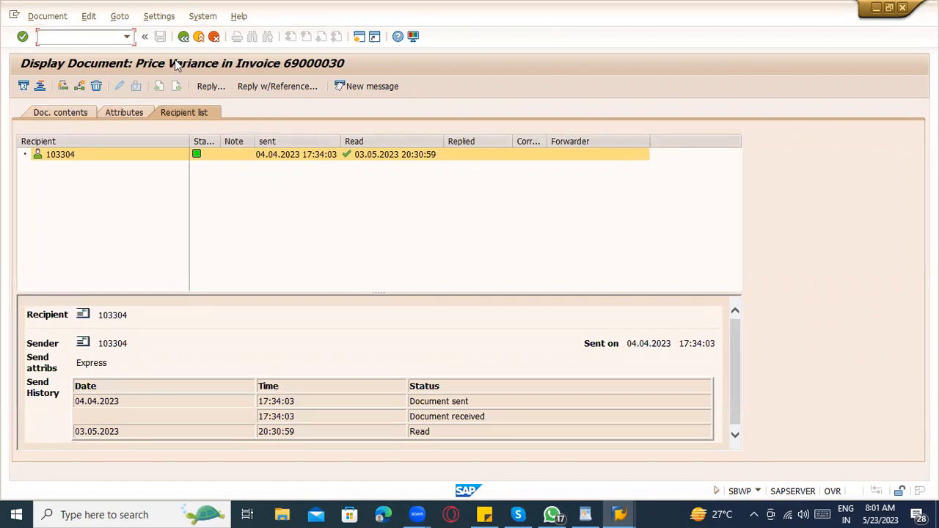
Step: Return to SAP Easy Access and reopen the Business Workplace with transaction code SBWP
left_click(184, 38)
left_click(184, 37)
type("sbwp")
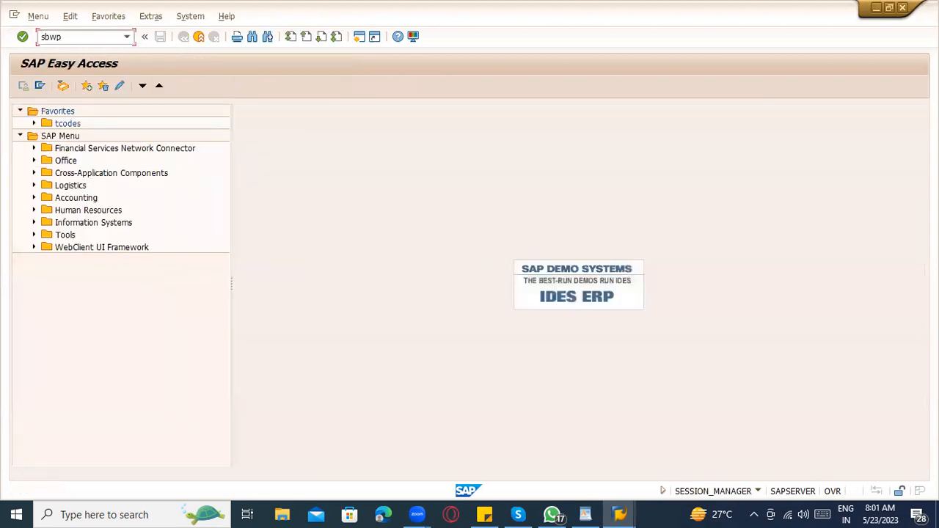
key("Return")
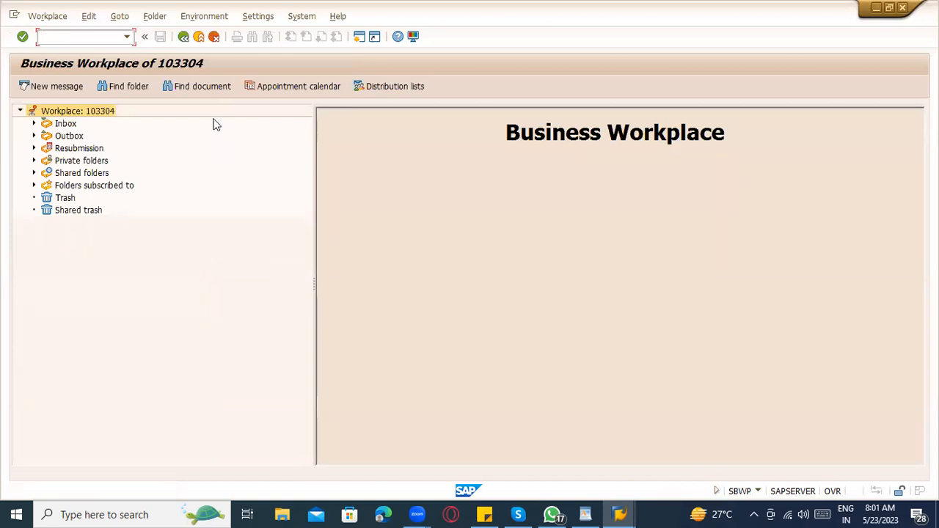
Step: Exit the Business Workplace, display the purchase requisition with transaction ME53N and select the Lead release code
left_click(199, 36)
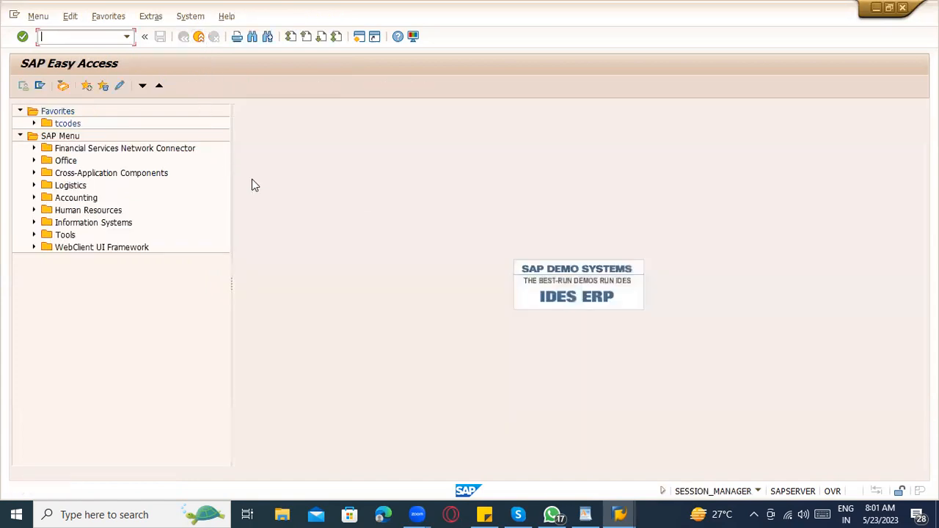
type("me53n")
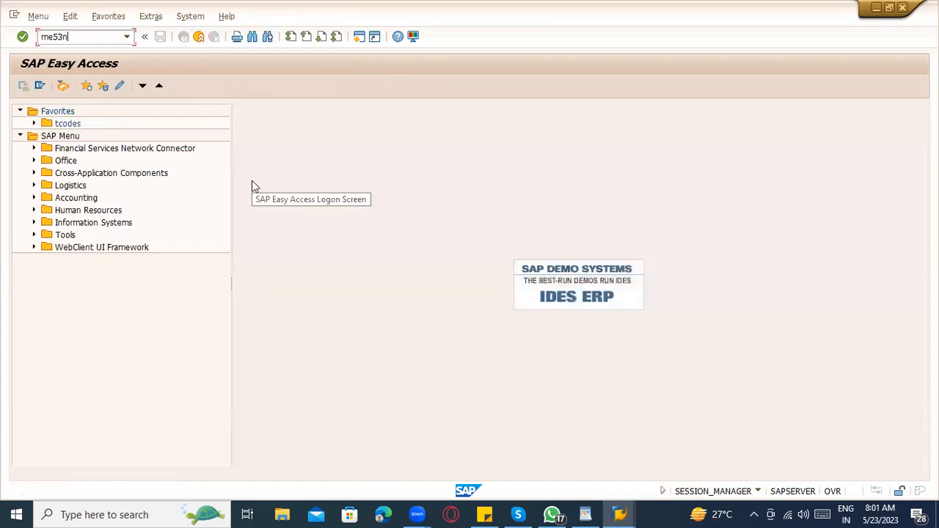
key("Return")
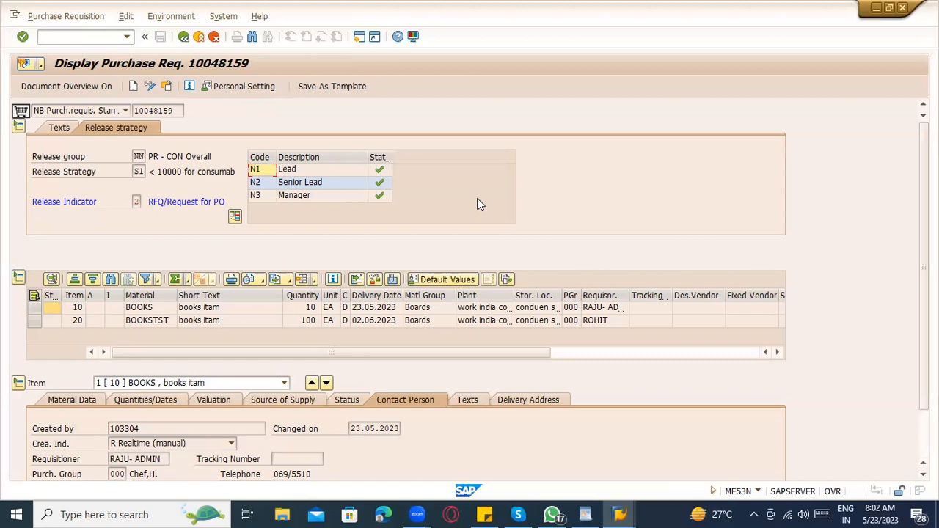
left_click(299, 170)
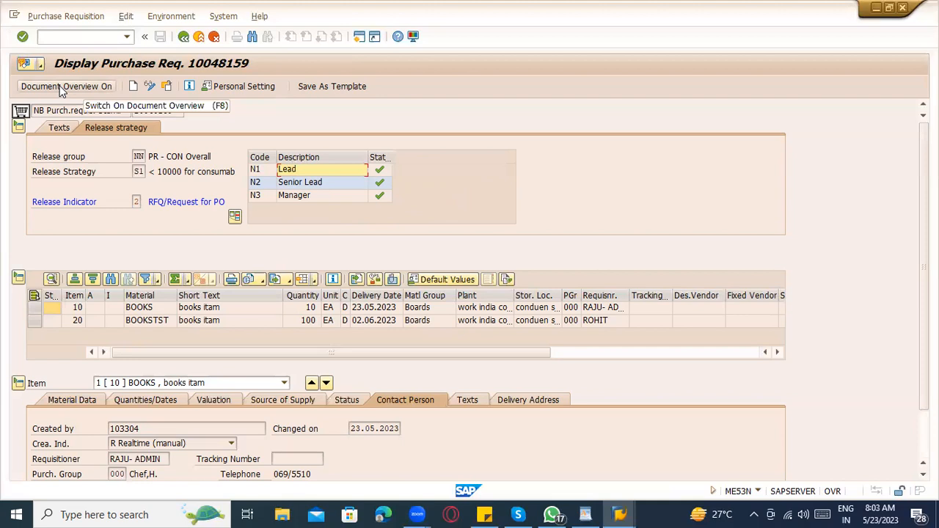
Step: Check the workflow overview for the displayed requisition through its object services
left_click(40, 64)
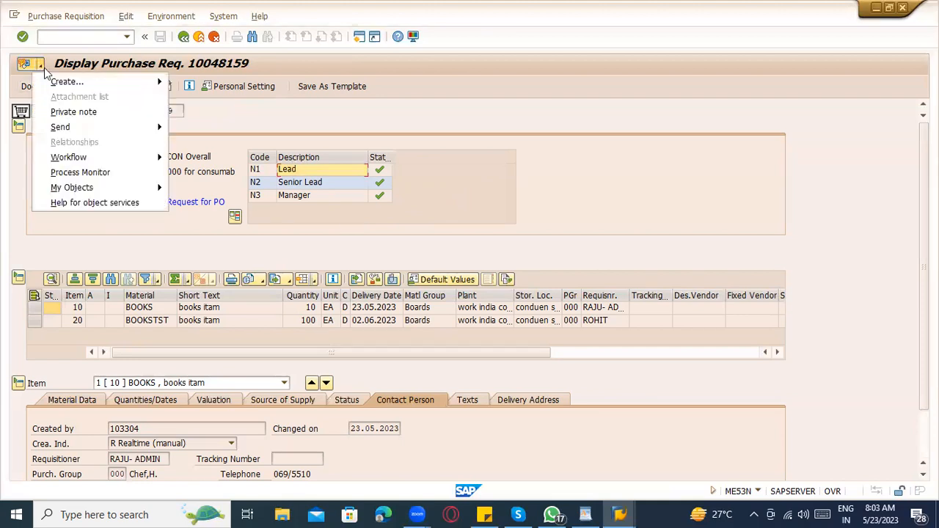
mouse_move(80, 79)
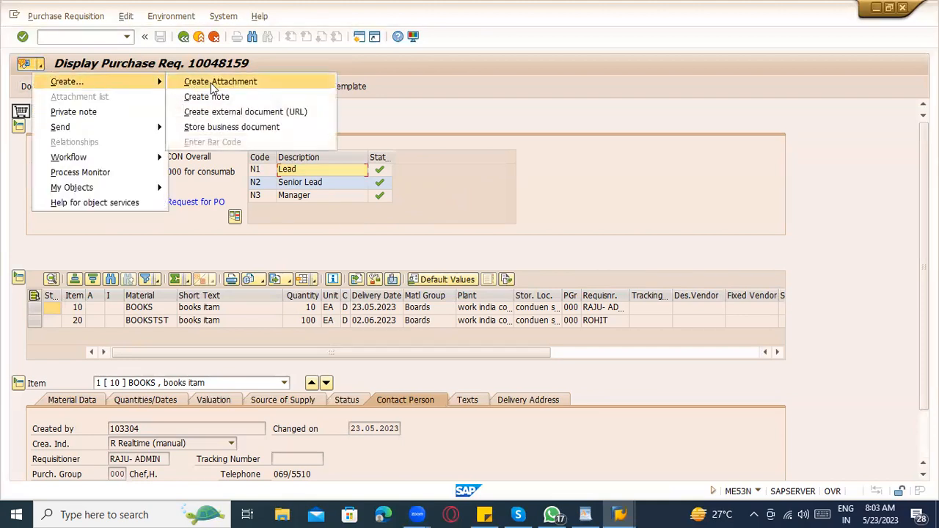
mouse_move(140, 157)
left_click(209, 157)
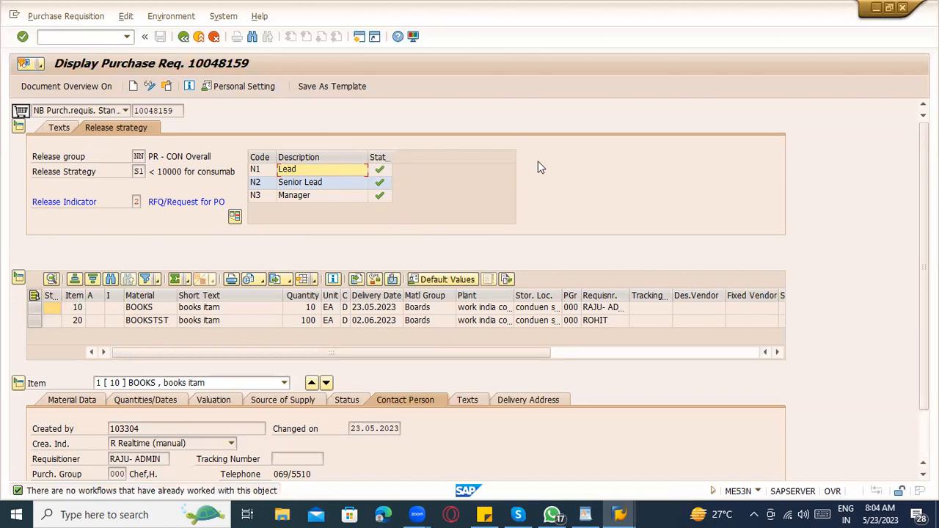
Step: Look through the requisition's object service options for creating attachments, notes, external documents and business documents
left_click(43, 64)
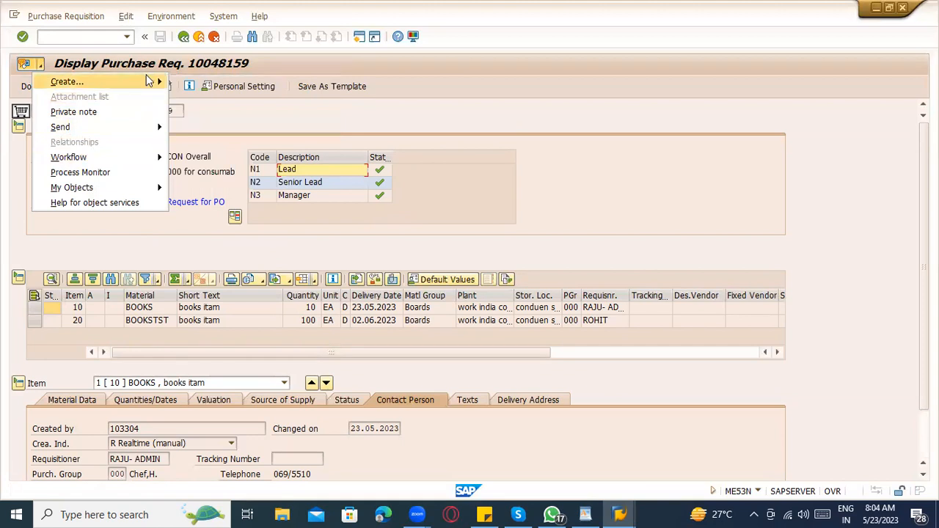
mouse_move(151, 81)
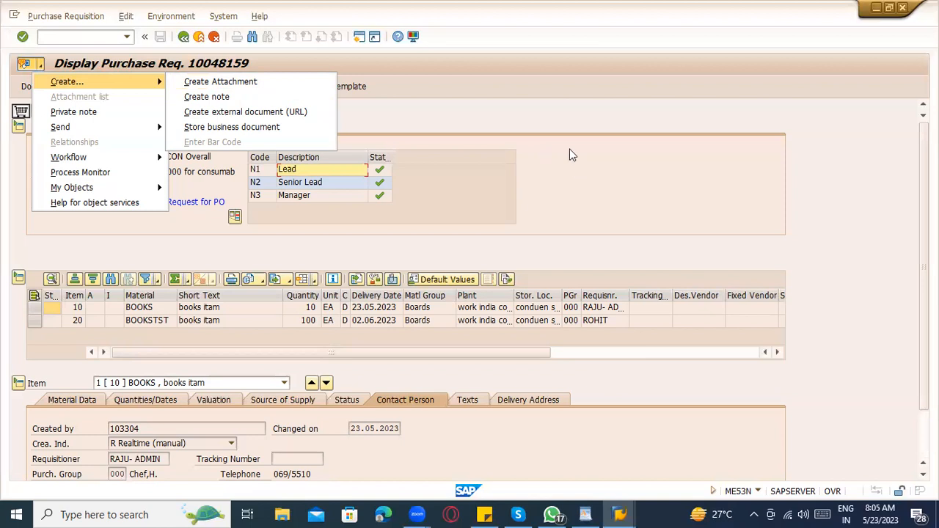
left_click(514, 173)
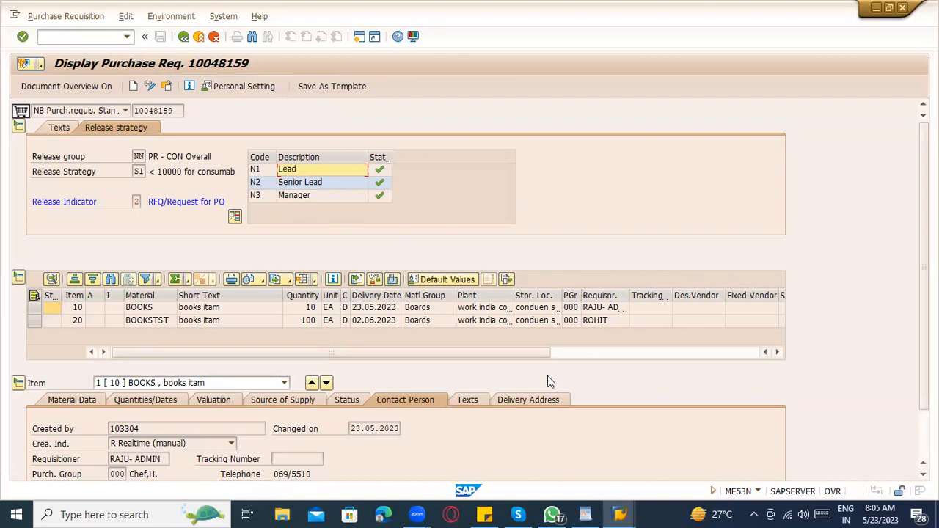
Step: Open the Business Communication Services administration with transaction /nSCOT and show the outbound SMTP nodes
left_click(105, 41)
type("/nscot")
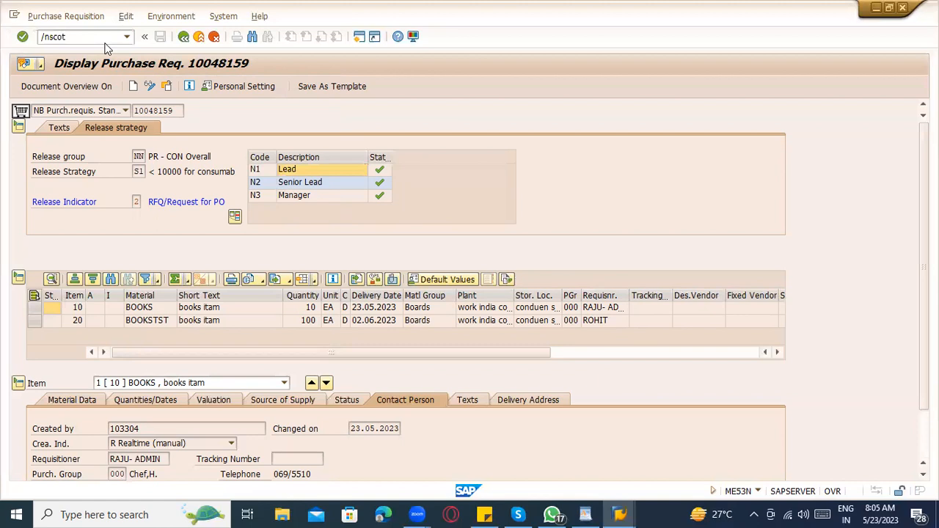
key("Return")
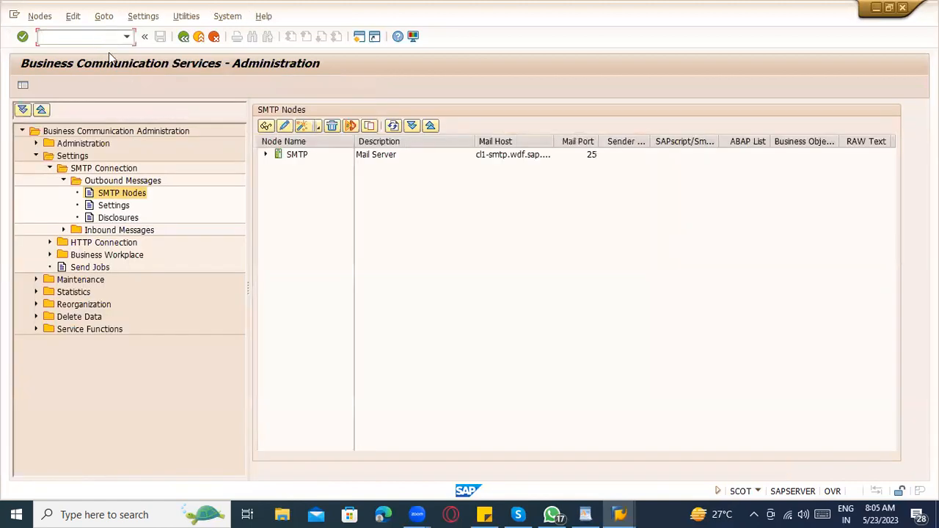
left_click(117, 206)
left_click(120, 194)
Step: Expand the SMTP mail server node, open its Internet address type and close it without changes
left_click(264, 155)
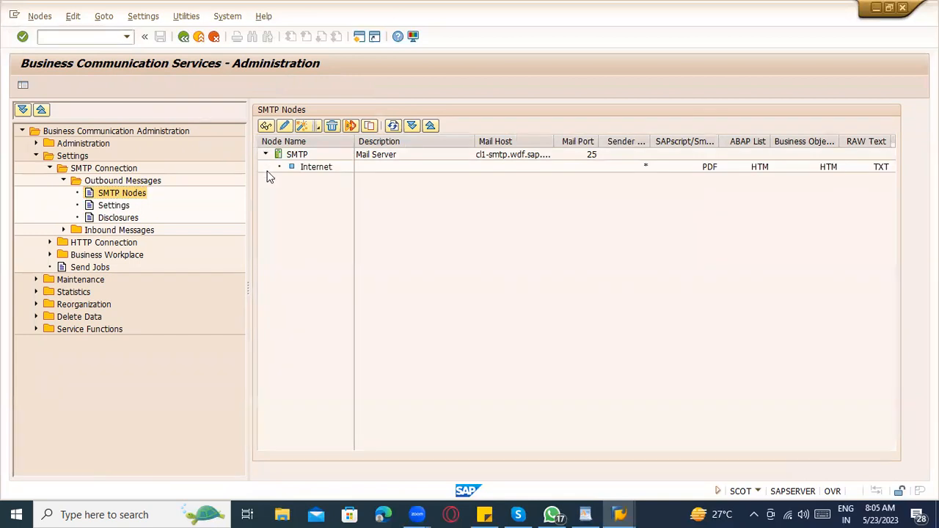
left_click(306, 167)
double_click(308, 167)
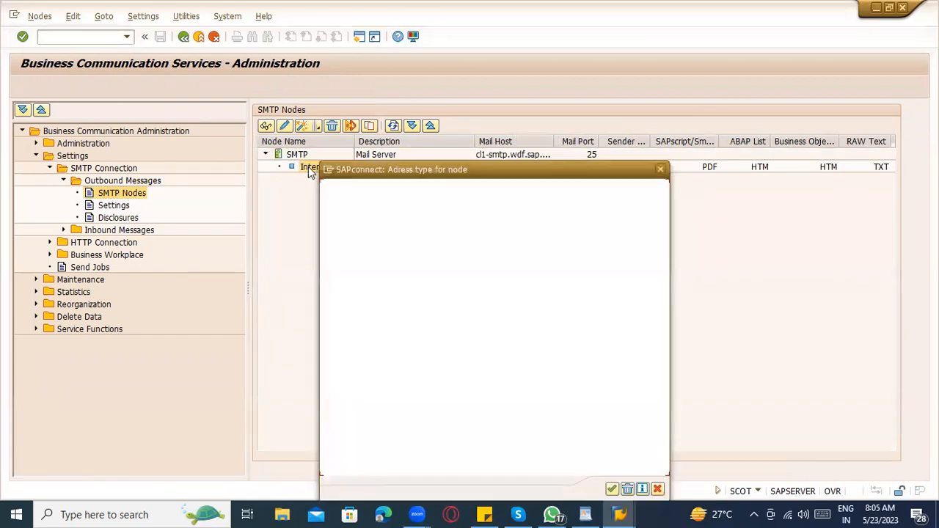
left_click(660, 170)
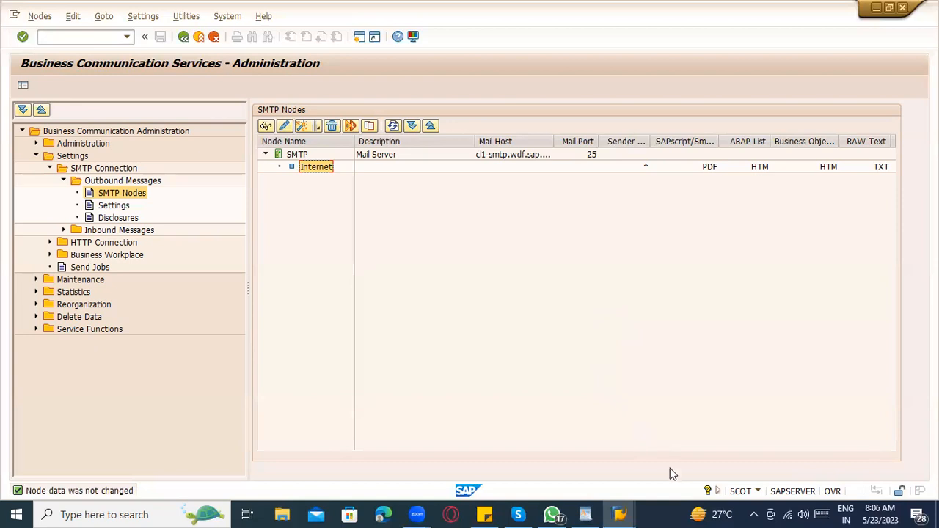
Step: View the session's system information, including the system, client, program and current transaction
left_click(758, 491)
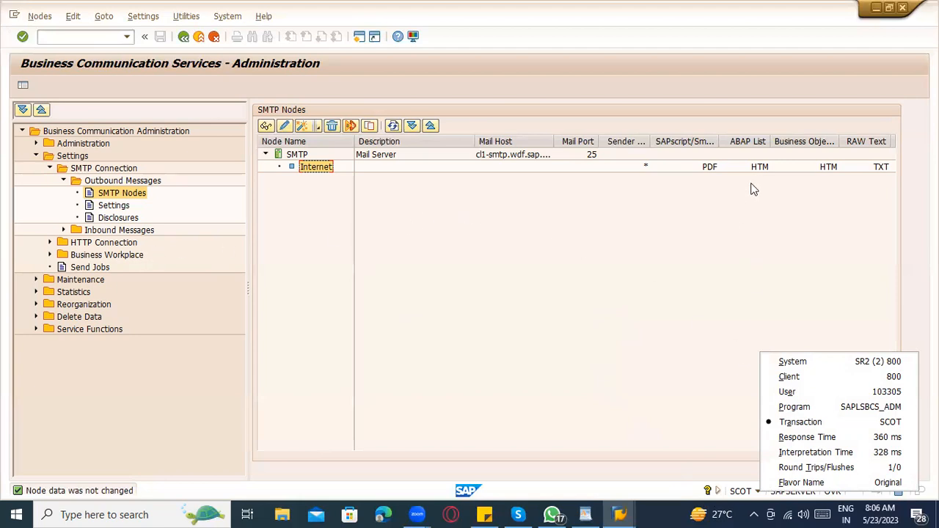
left_click(101, 36)
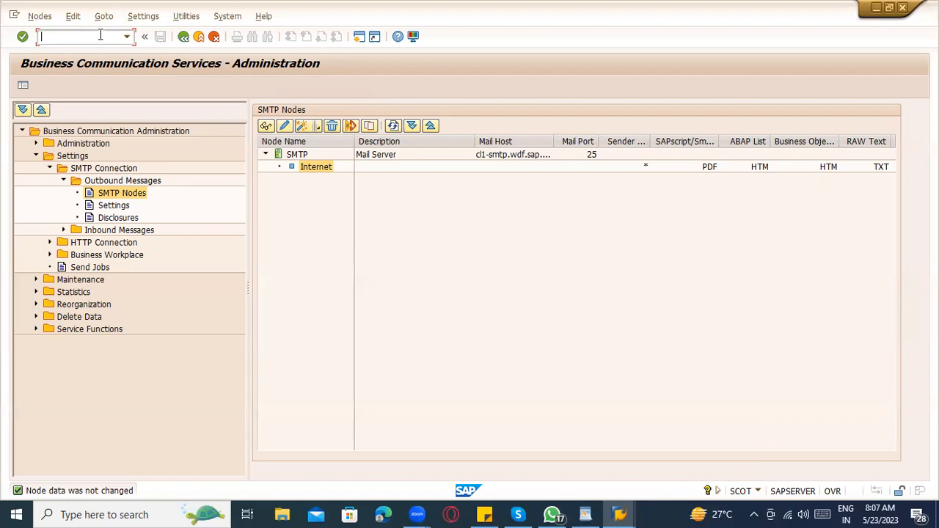
left_click(759, 493)
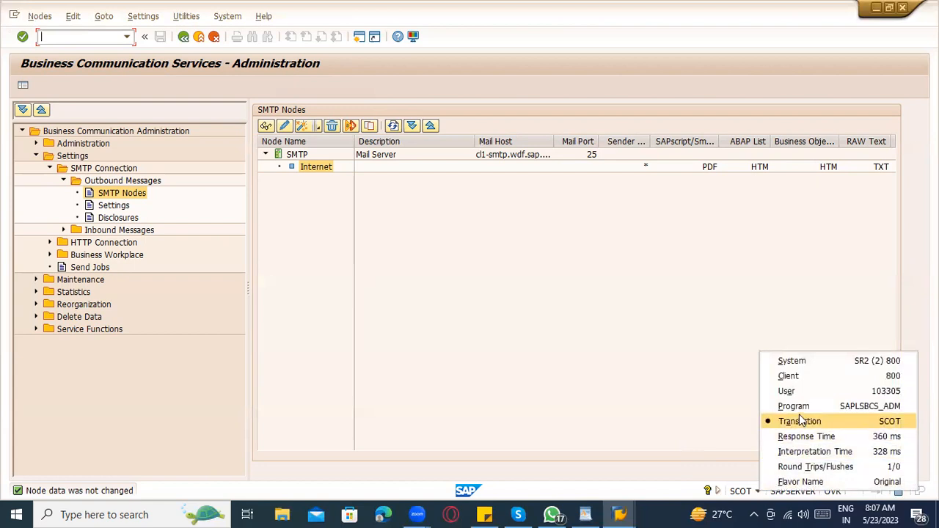
Step: Open the SAPconnect send requests overview with transaction /nSOST
left_click(56, 34)
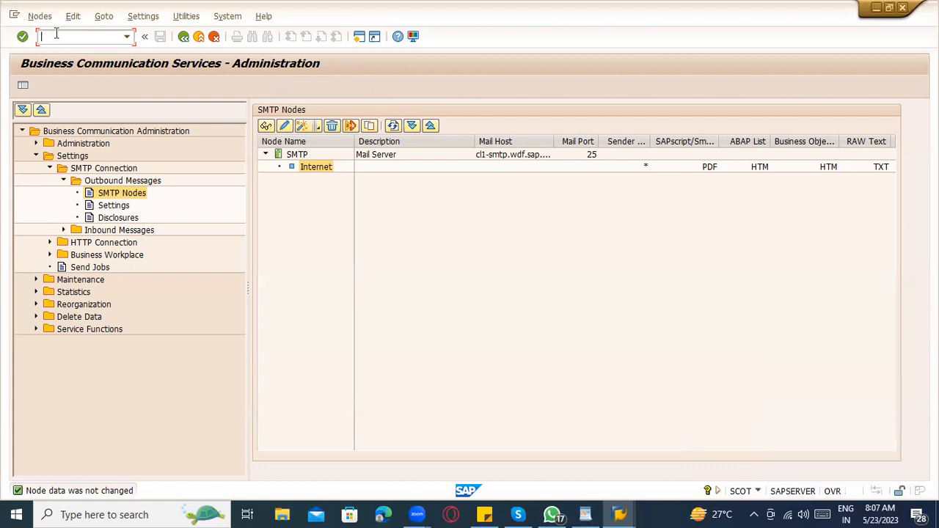
type("/nsost")
key("Return")
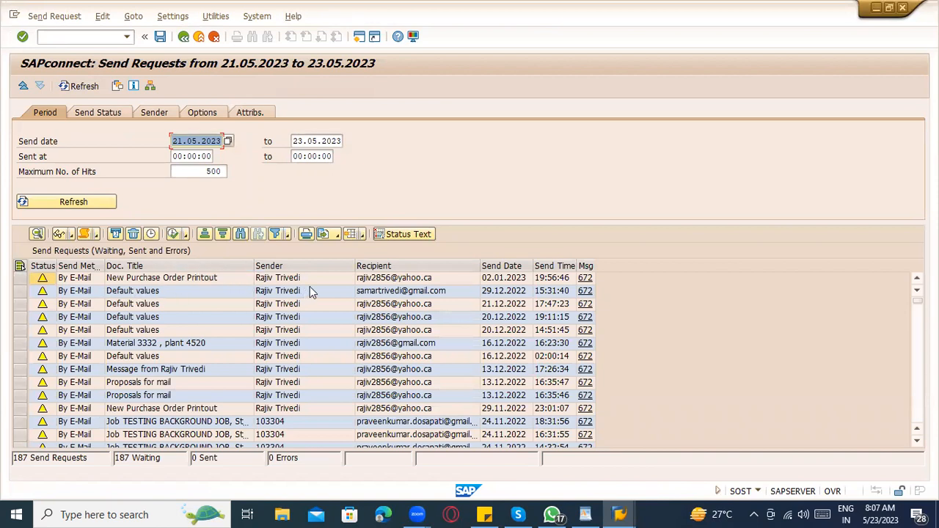
left_click(374, 279)
left_click(388, 292)
left_click(390, 305)
left_click(390, 332)
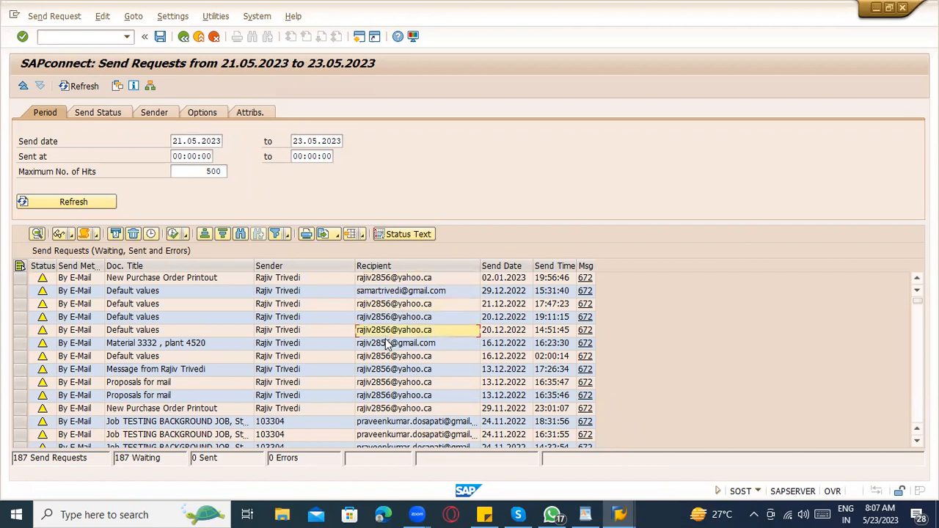
Step: Display the document of the New Purchase Order Printout request dated 02.01.2023, review its print preview and return to the send requests
left_click(150, 280)
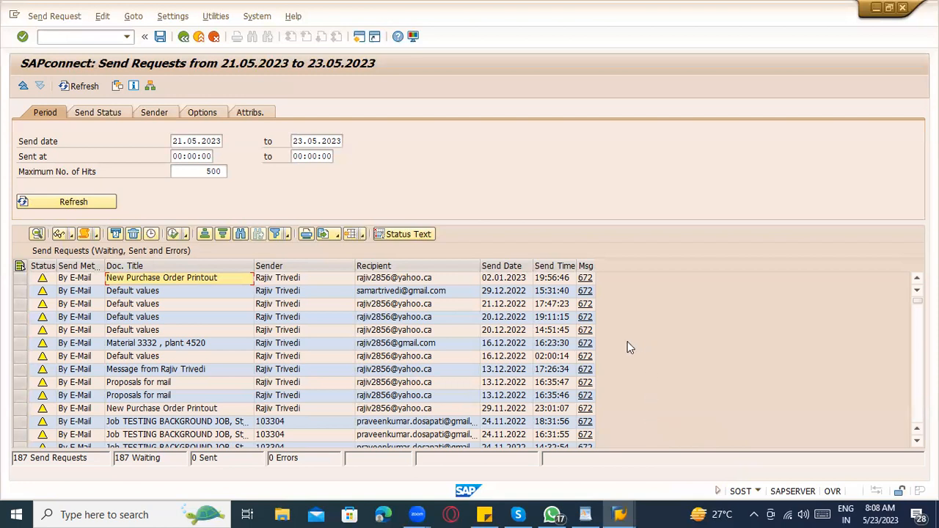
left_click(21, 279)
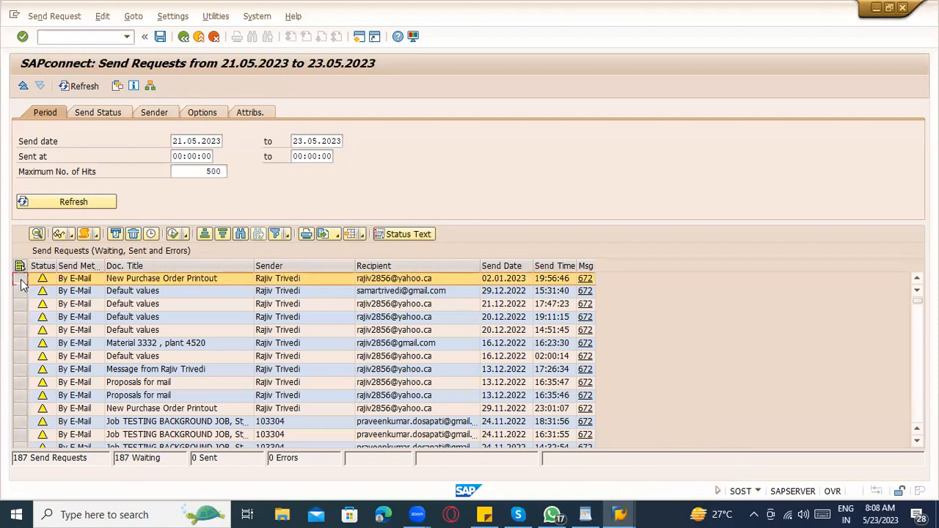
left_click(59, 234)
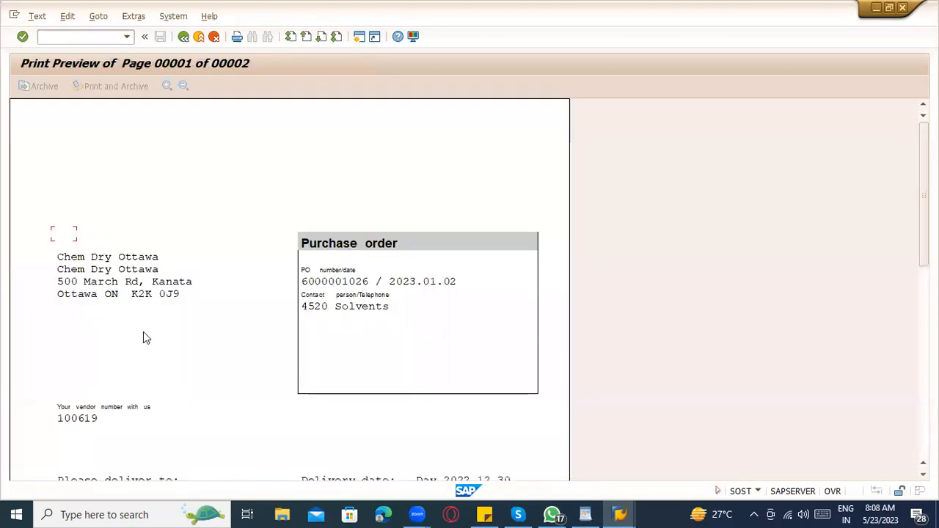
scroll(144, 334, "down", 10)
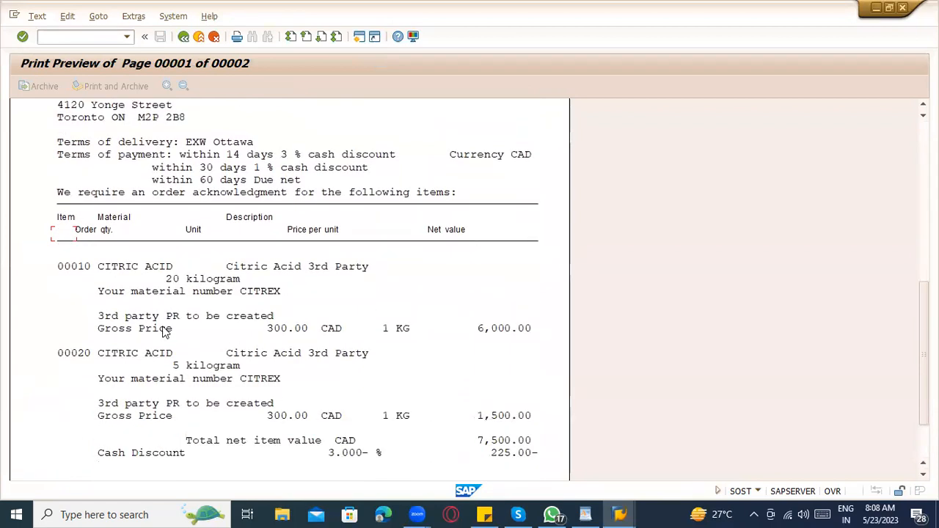
scroll(164, 332, "down", 2)
left_click(184, 36)
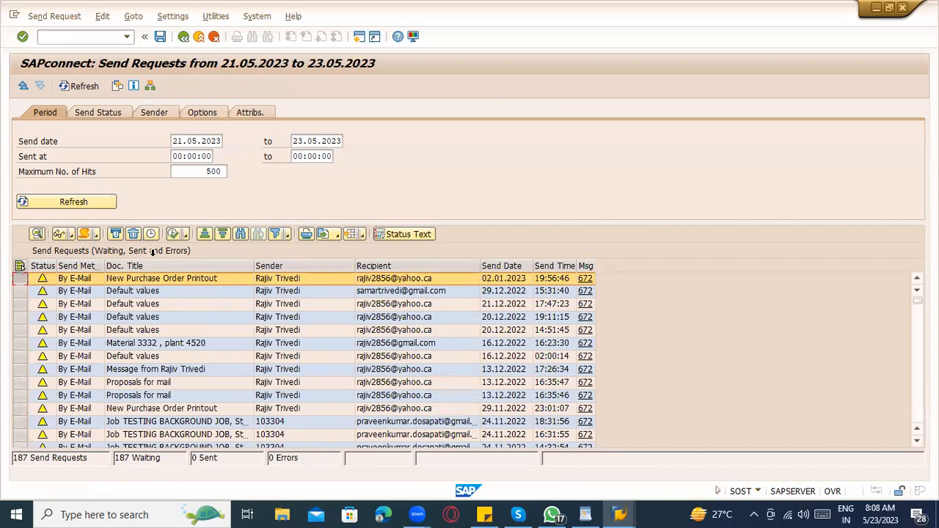
Step: Start the send process for the selected New Purchase Order Printout request and confirm sending
left_click(185, 237)
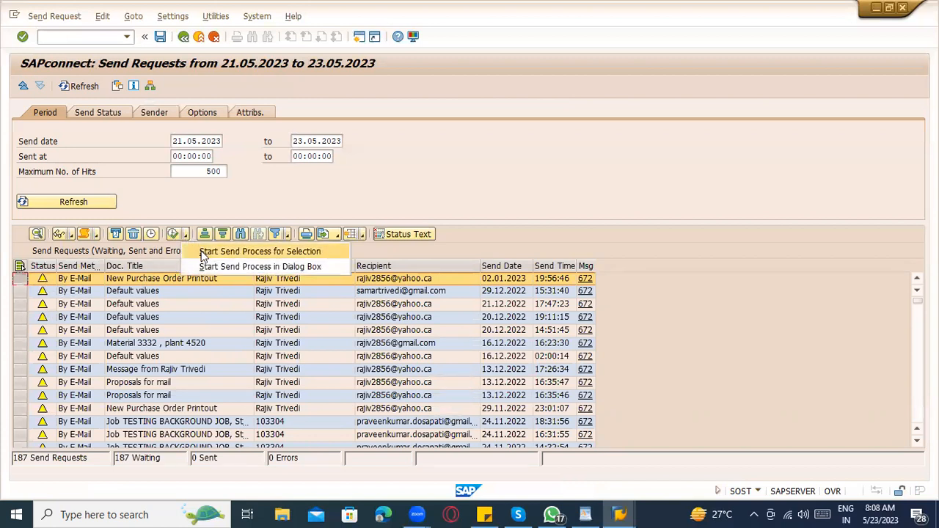
left_click(166, 211)
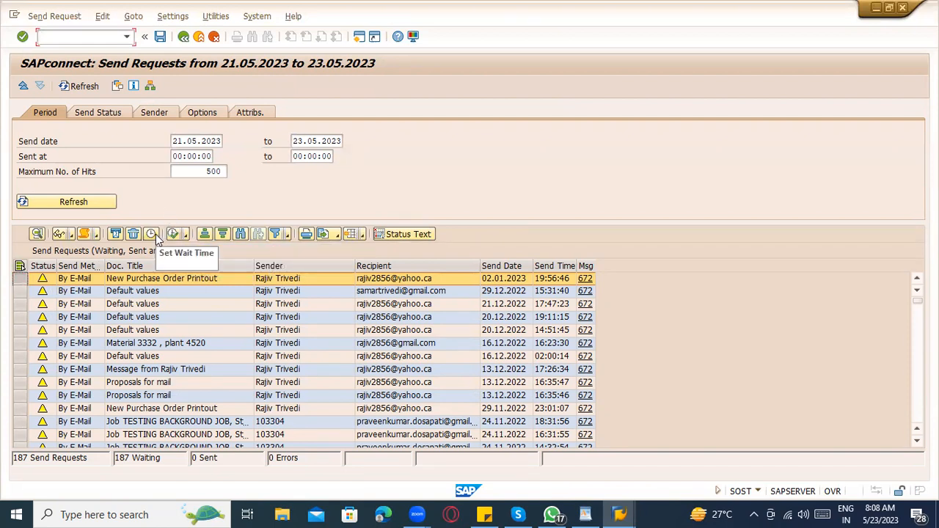
left_click(186, 234)
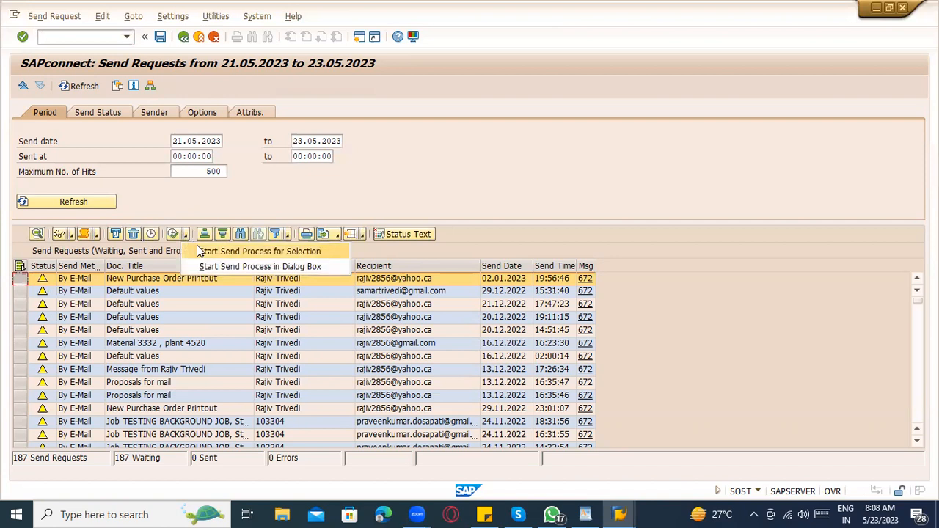
left_click(198, 252)
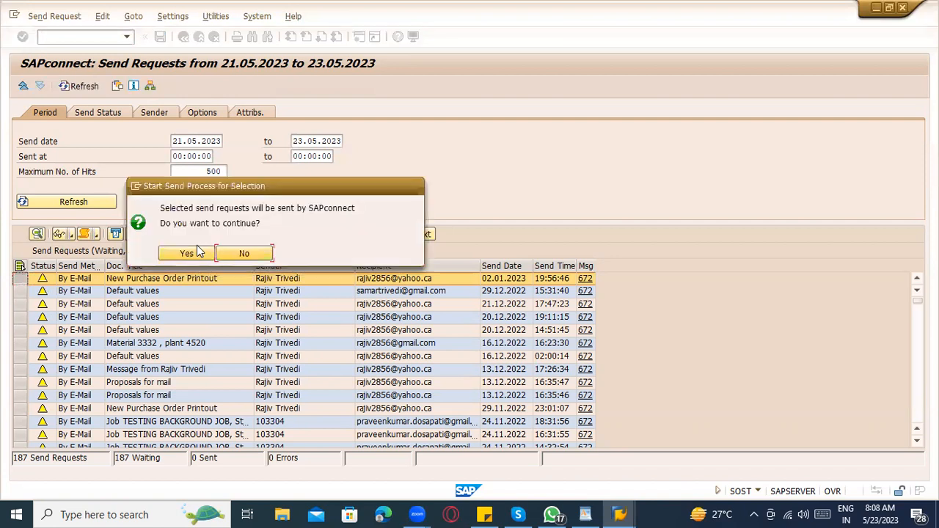
left_click(196, 252)
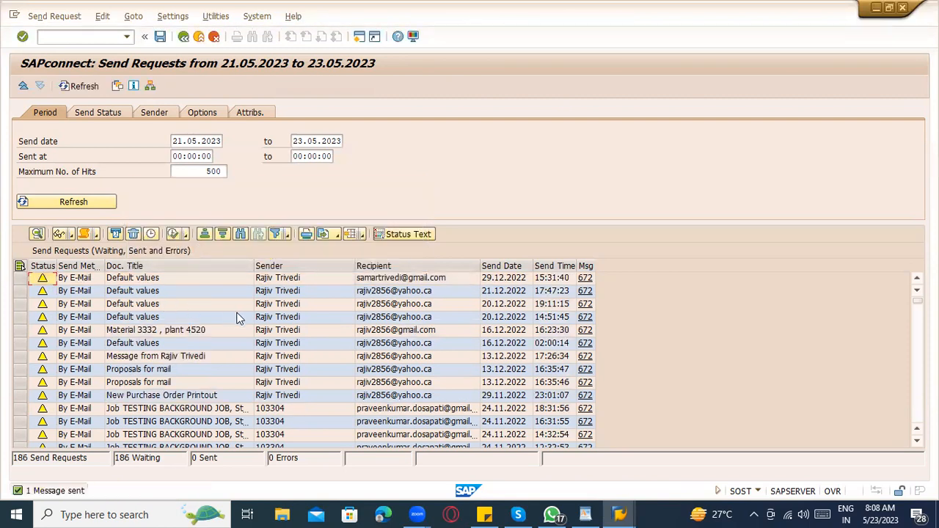
Step: Sort the send requests list by status
left_click(42, 265)
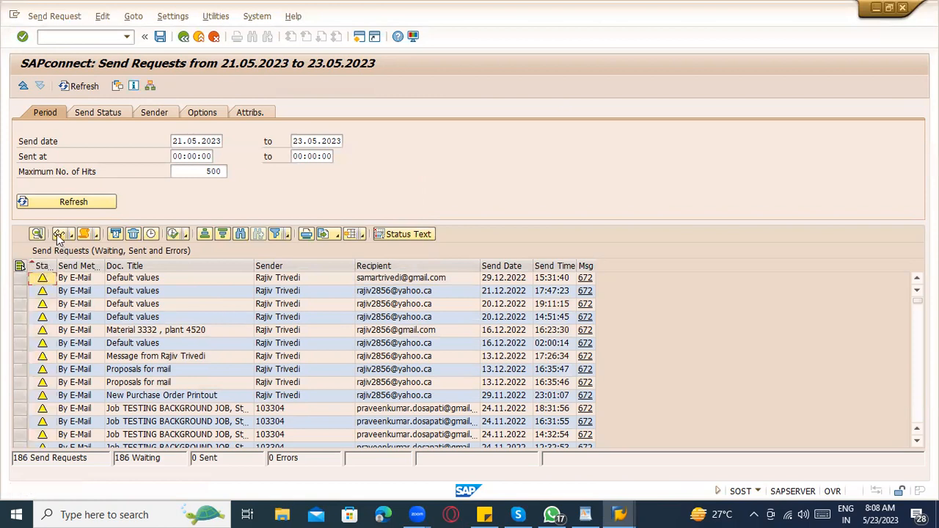
left_click(225, 233)
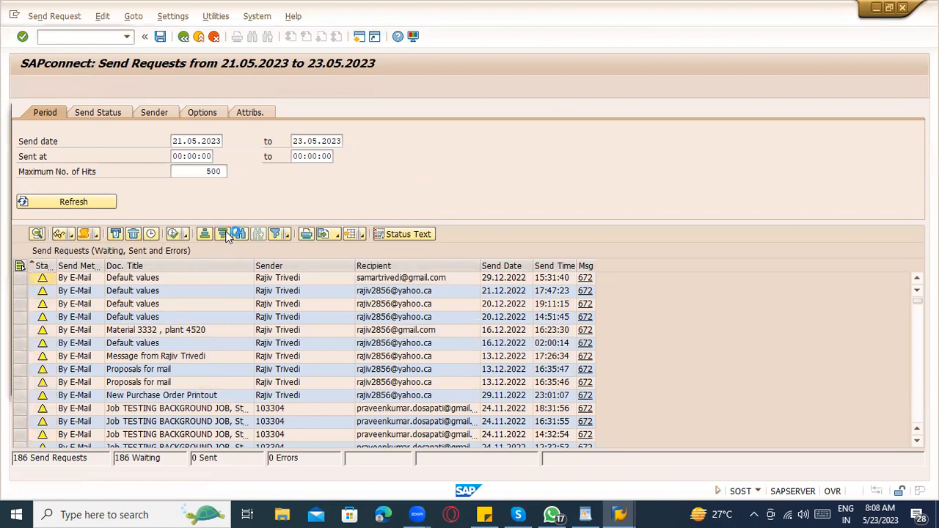
left_click(390, 110)
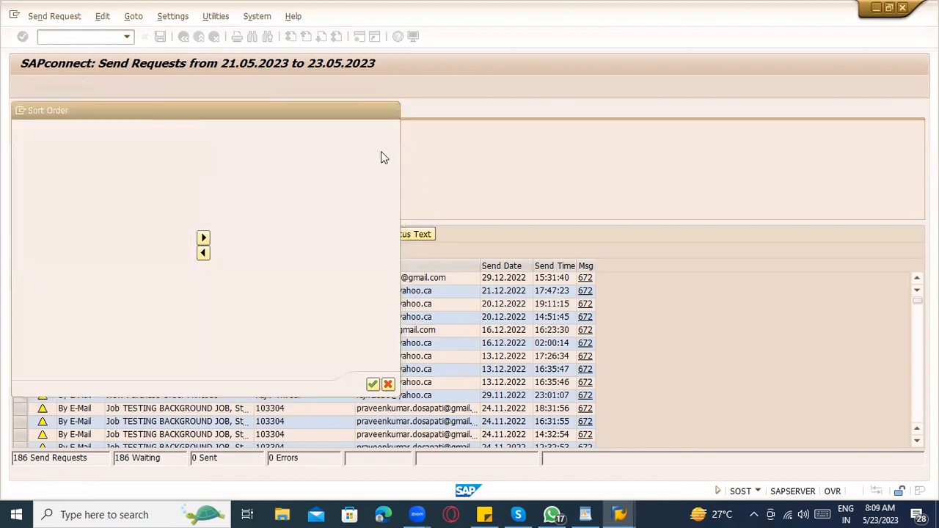
double_click(36, 267)
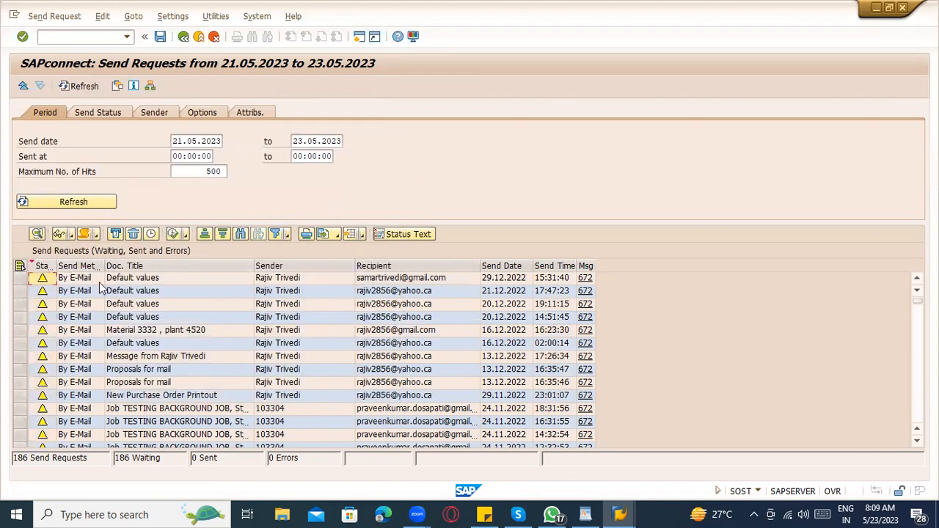
left_click(279, 237)
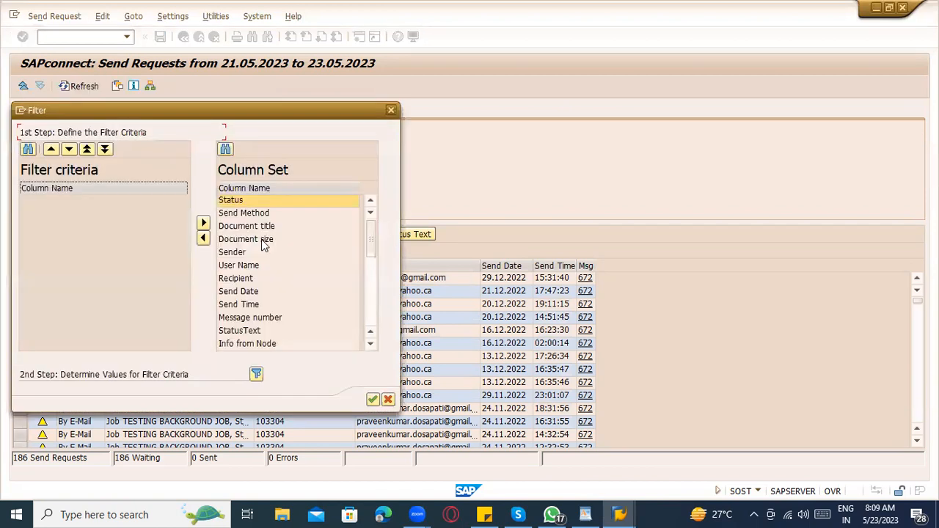
left_click(390, 110)
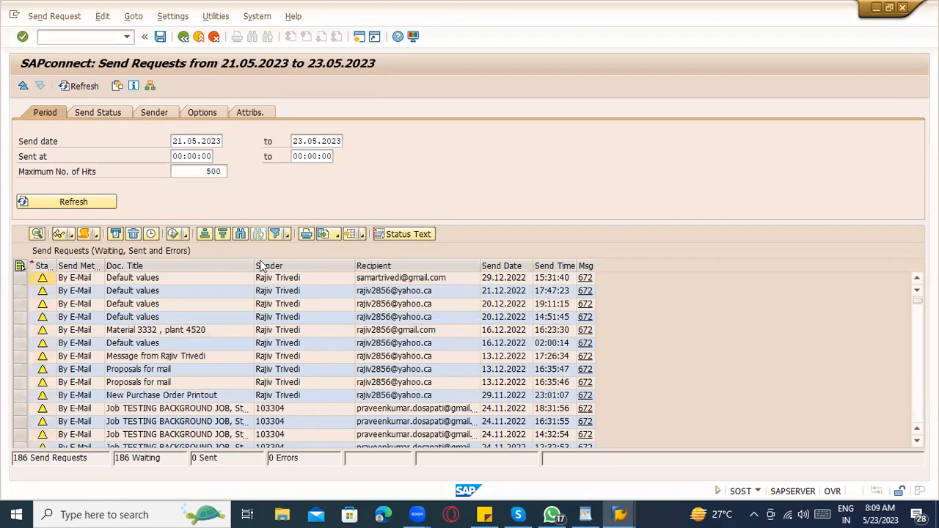
left_click(285, 235)
left_click(302, 249)
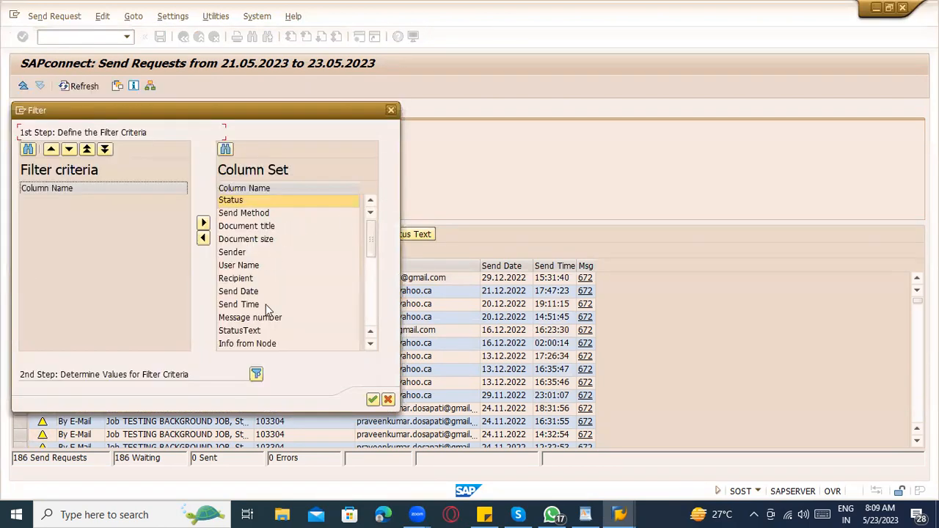
left_click(256, 374)
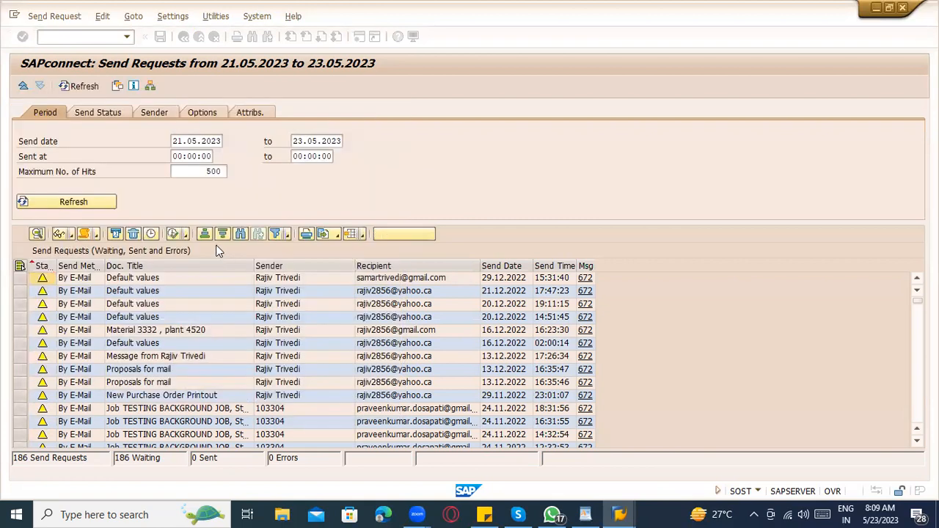
Step: Widen the document title column in the send requests list to fit the full background job titles
scroll(794, 308, "down", 10)
scroll(912, 322, "down", 20)
scroll(401, 337, "down", 12)
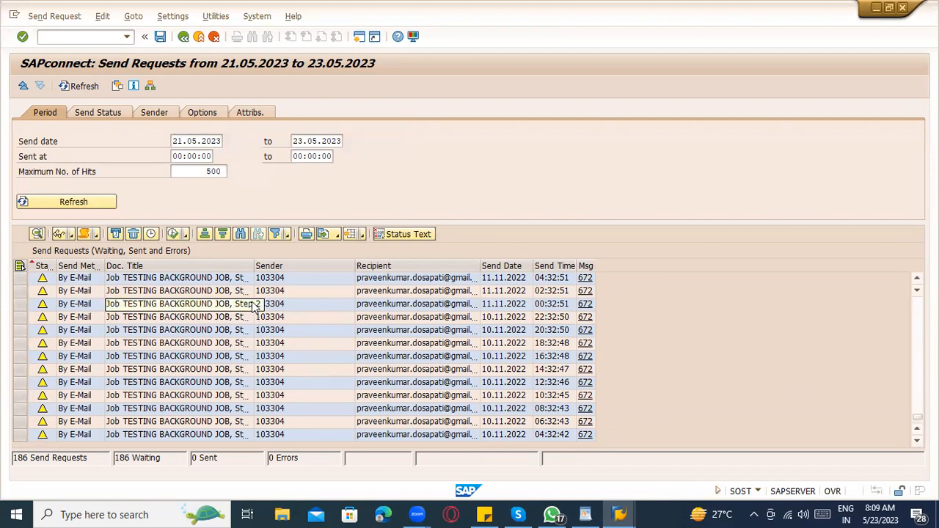
scroll(196, 359, "up", 8)
scroll(196, 354, "up", 4)
left_click_drag(253, 265, 357, 270)
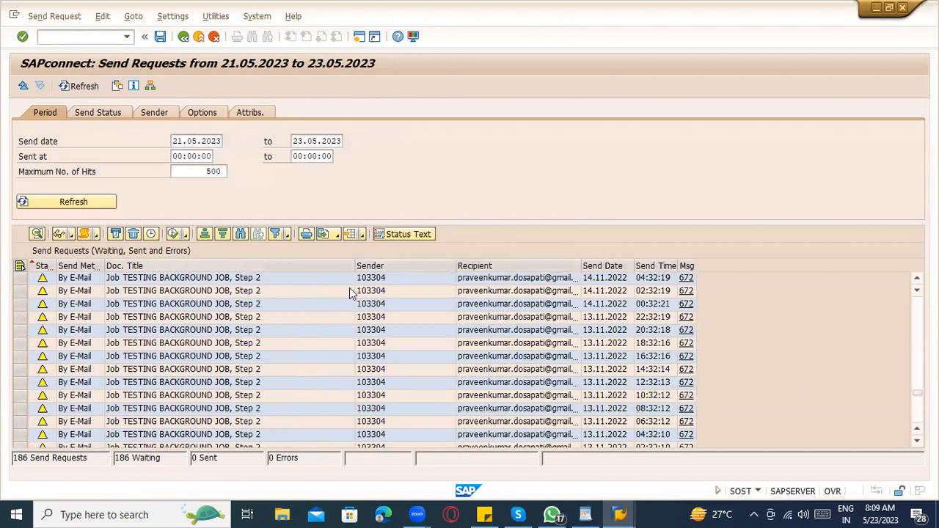
Step: Look through the send requests list down to its end and back, and check the details of the first Default values request
scroll(316, 319, "down", 10)
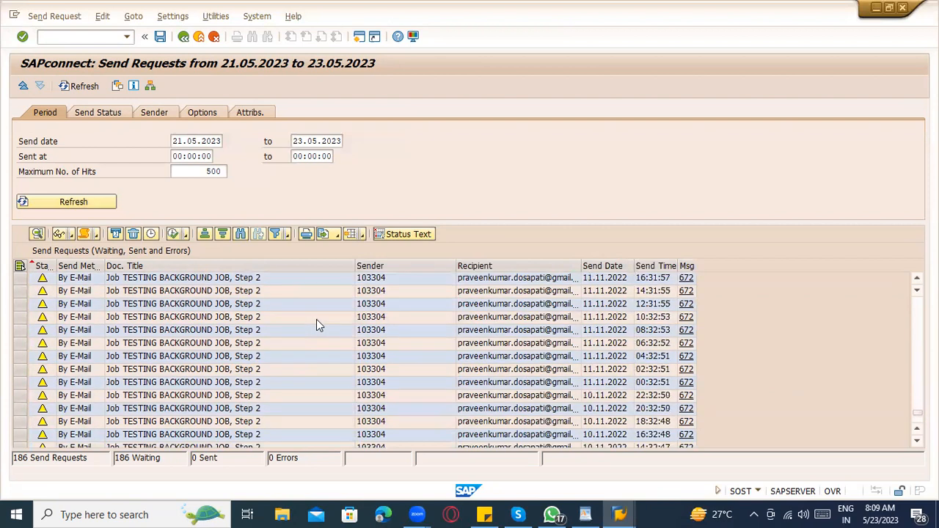
scroll(316, 319, "down", 2)
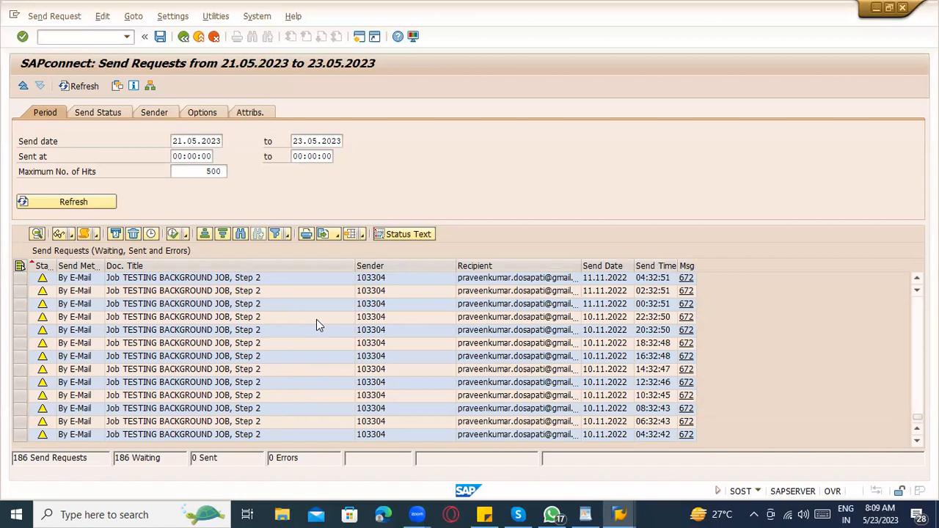
scroll(316, 319, "up", 20)
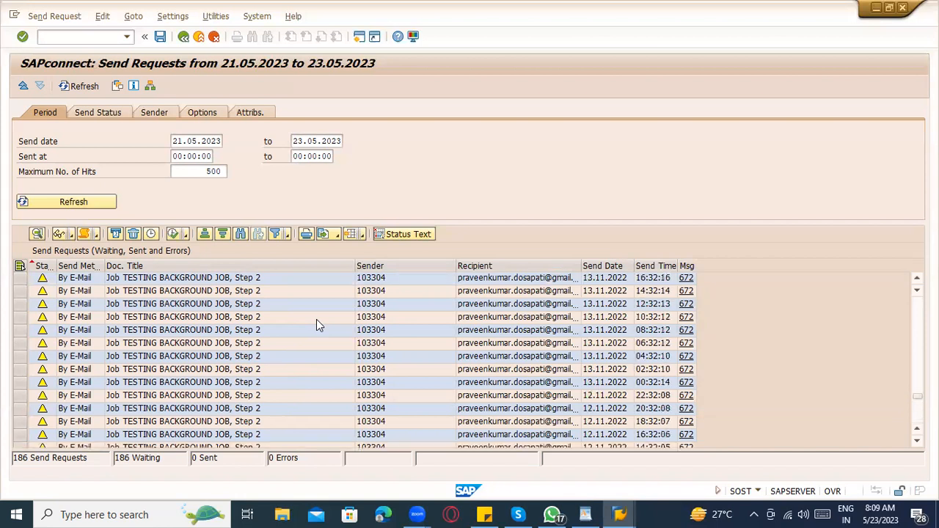
scroll(316, 319, "up", 20)
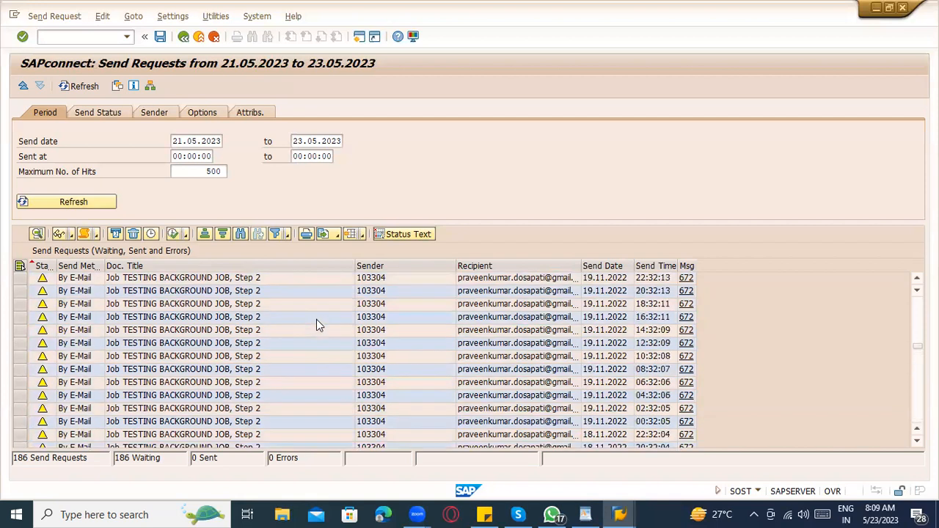
scroll(237, 354, "up", 15)
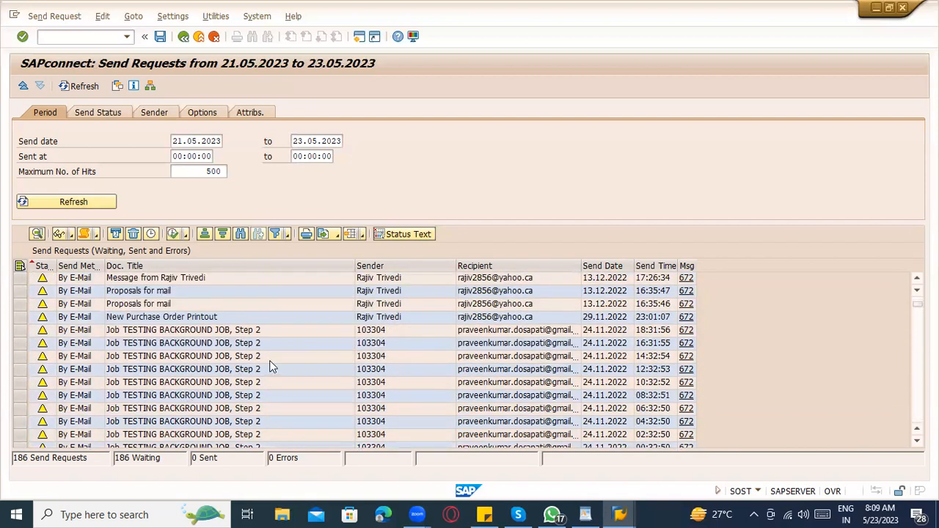
scroll(281, 361, "up", 2)
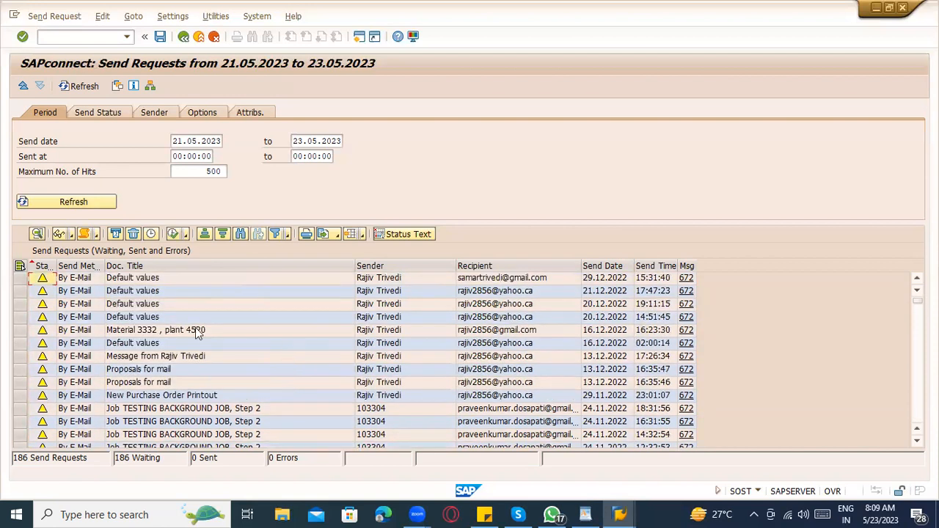
double_click(72, 283)
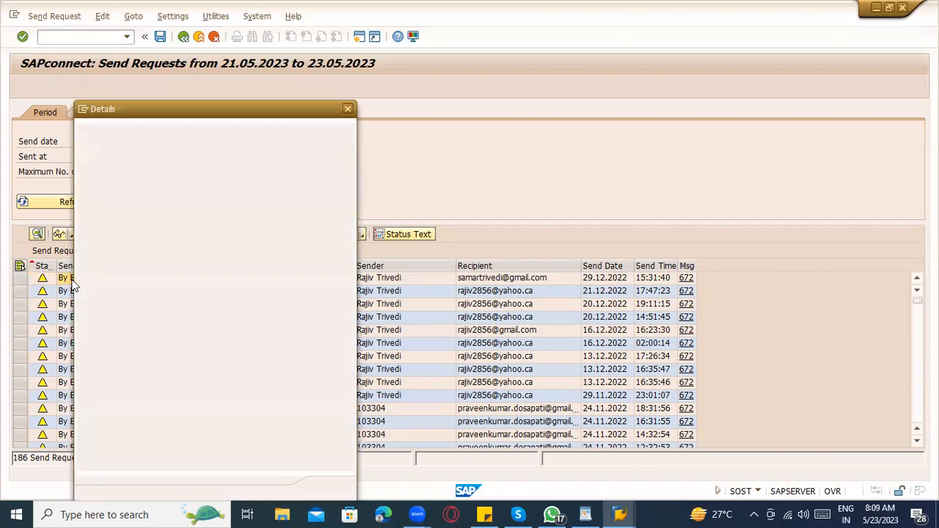
left_click(348, 110)
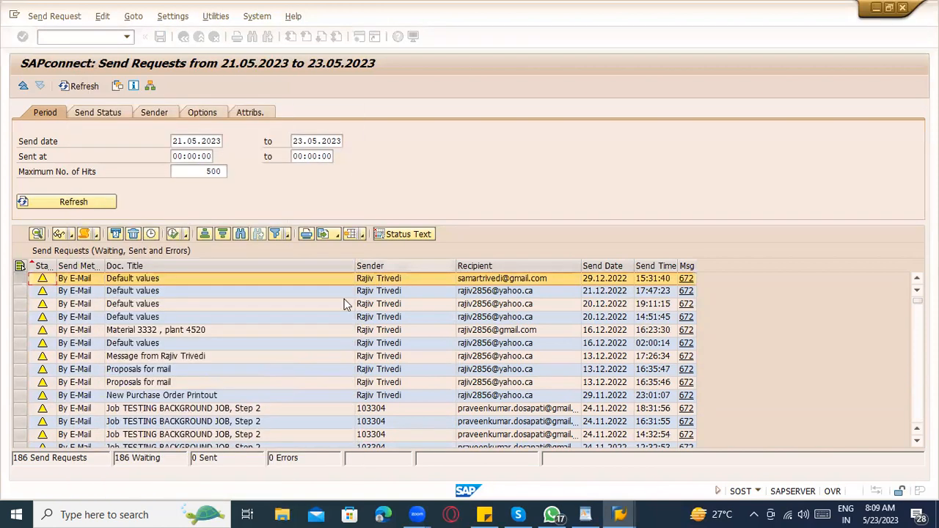
Step: View the details of the Job TESTING BACKGROUND JOB, Step 2 request sent on 24.11.2022 at 18:31:56 and close them
scroll(167, 412, "down", 1)
scroll(167, 412, "down", 2)
left_click(190, 331)
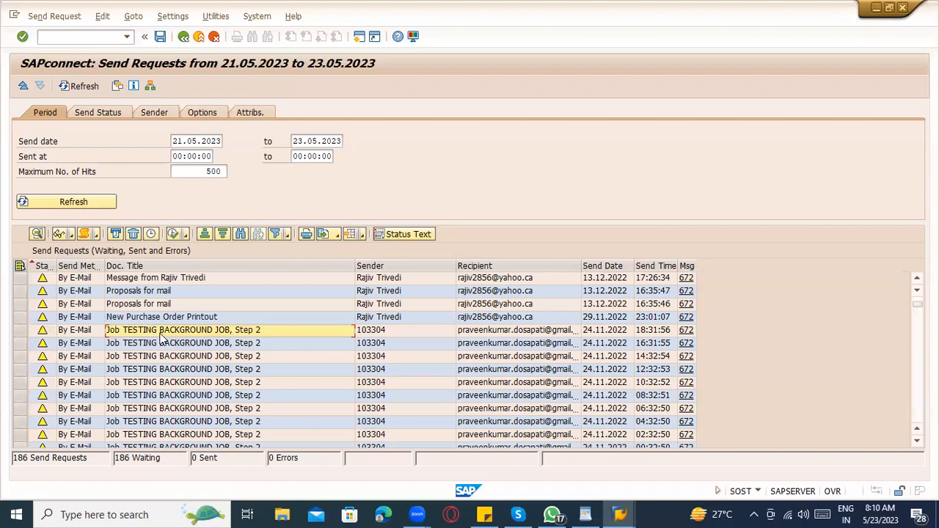
left_click(22, 330)
left_click(177, 330)
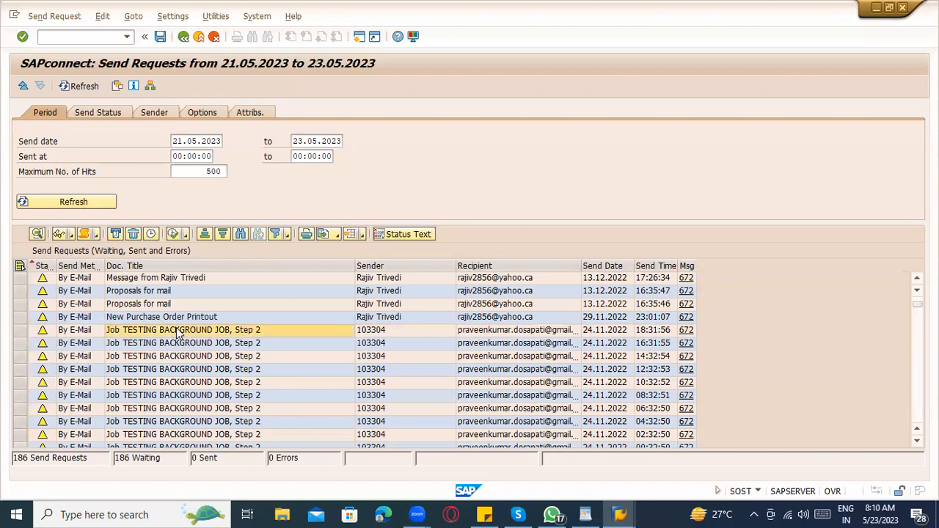
double_click(176, 331)
left_click(221, 170)
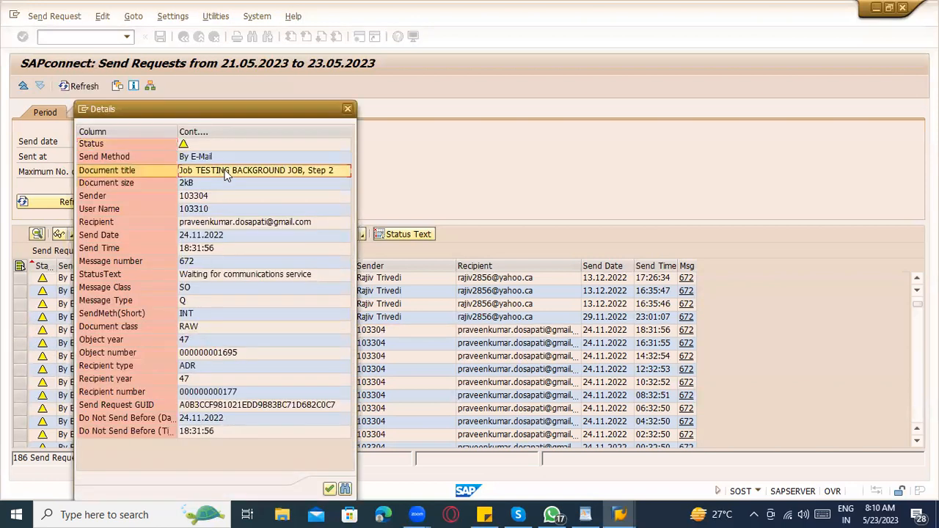
left_click(347, 108)
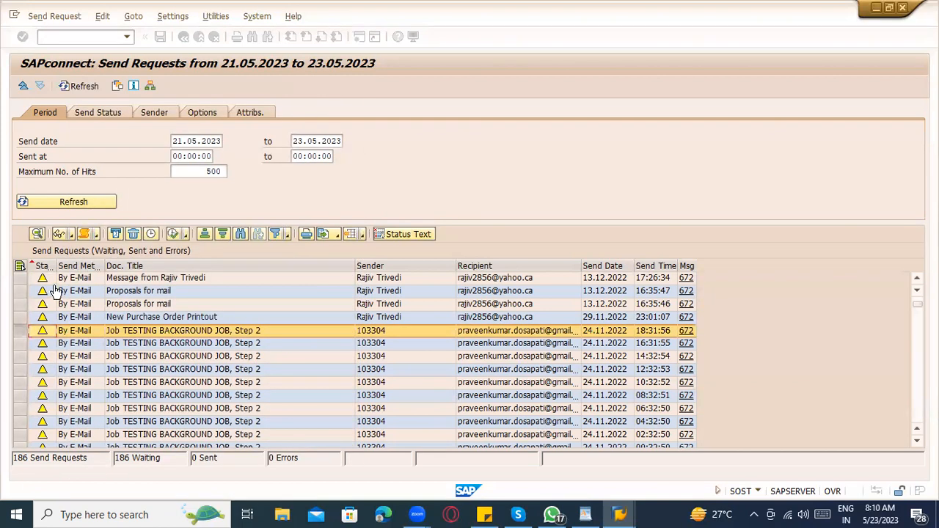
Step: Display the selected background job request's document and open its attached output list
left_click(59, 233)
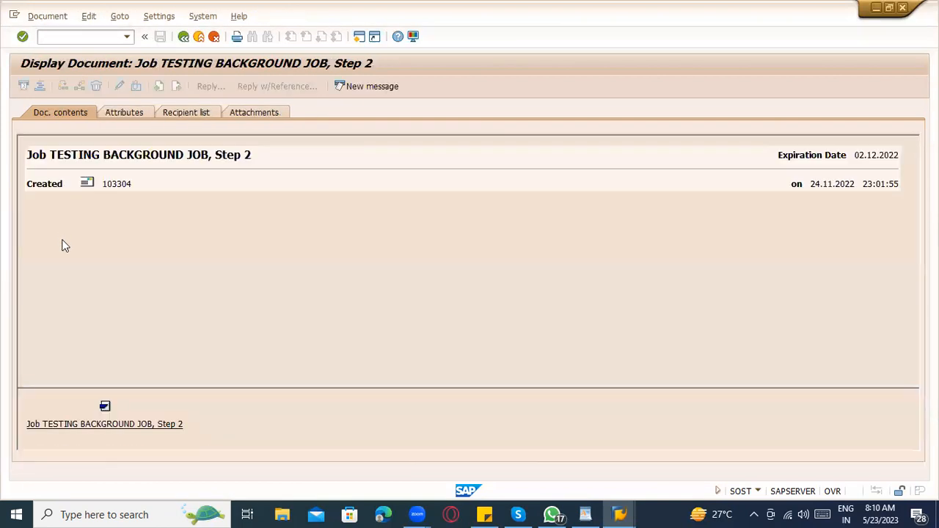
left_click(131, 425)
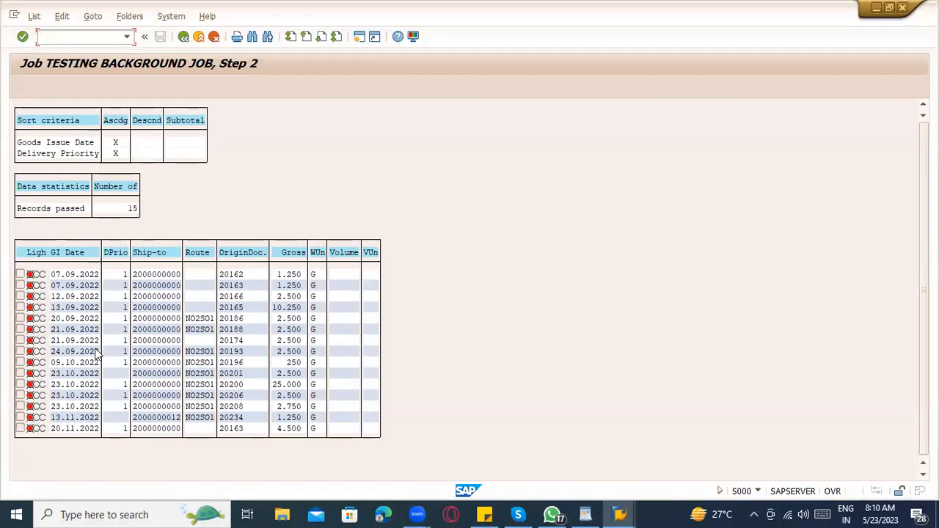
Step: Check the route and origin document columns of the attached output list, and return to the send requests list
left_click(210, 255)
left_click(256, 256)
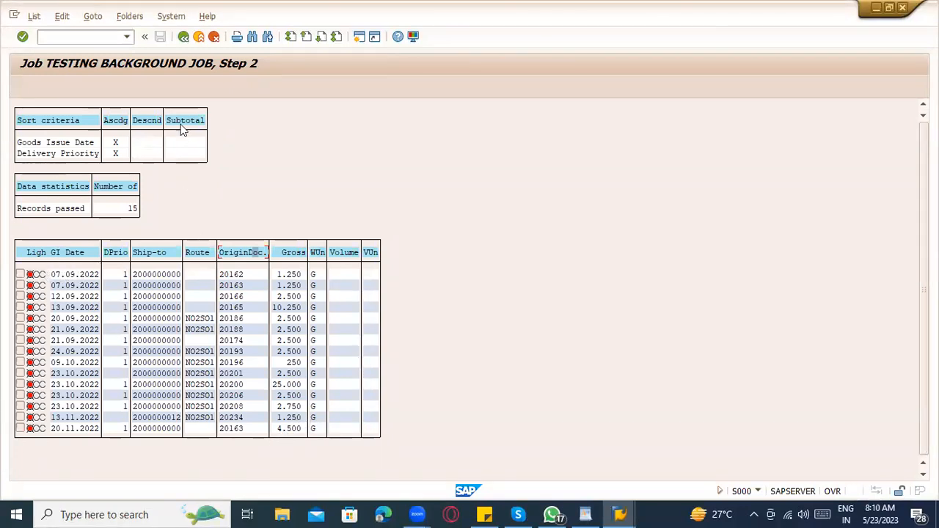
left_click(195, 41)
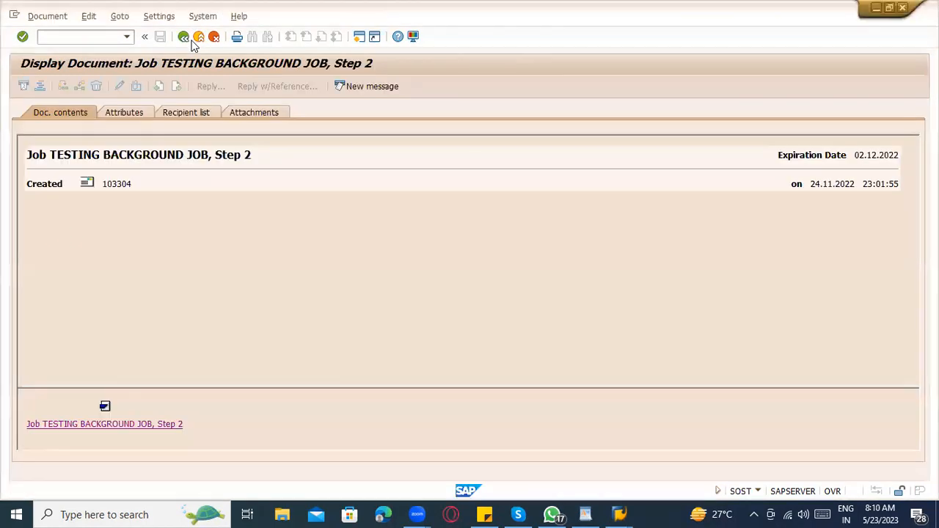
left_click(191, 41)
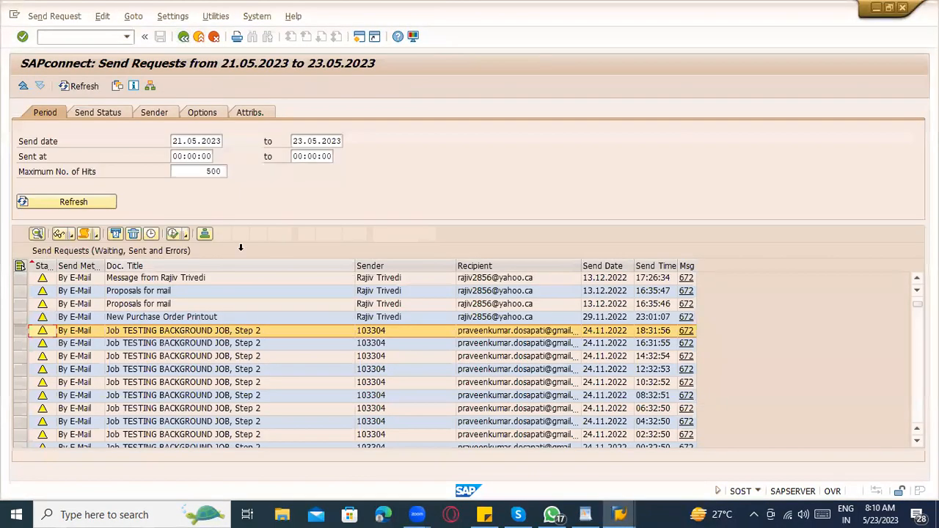
Step: Look through the remaining background job requests, return to the Default values requests, and check the current transaction code in the system information
scroll(400, 281, "down", 10)
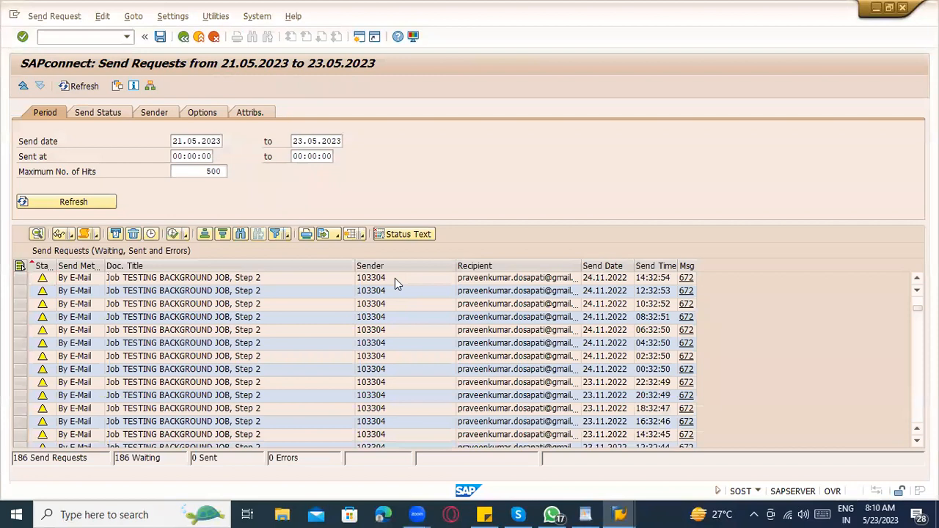
scroll(396, 290, "down", 20)
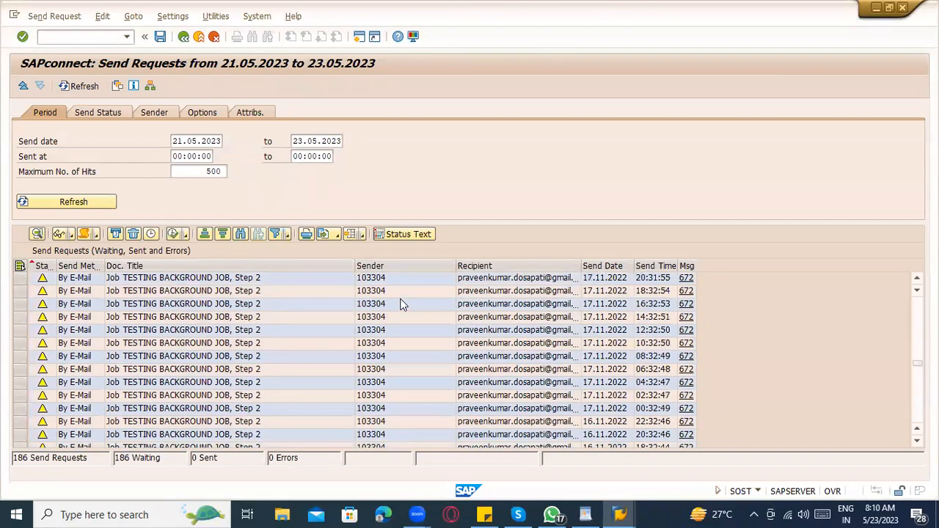
scroll(403, 304, "down", 20)
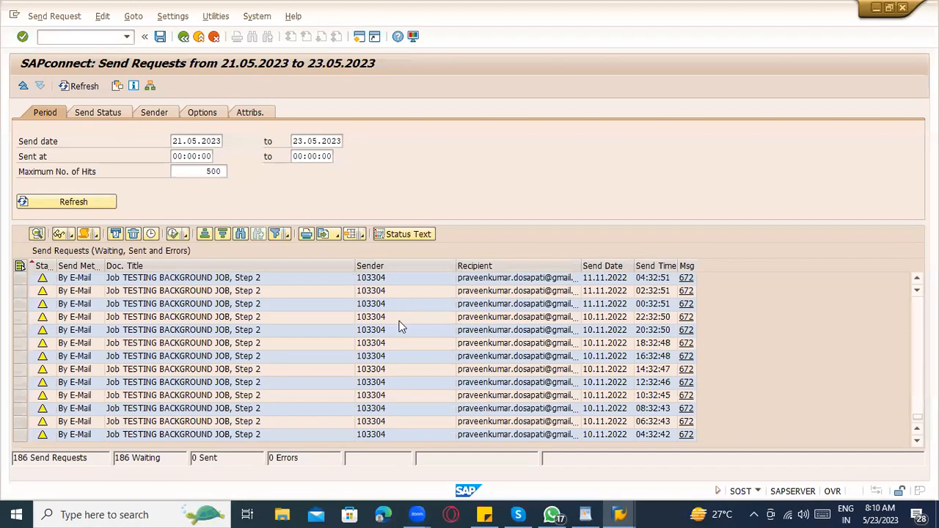
scroll(404, 407, "up", 7)
scroll(403, 404, "up", 20)
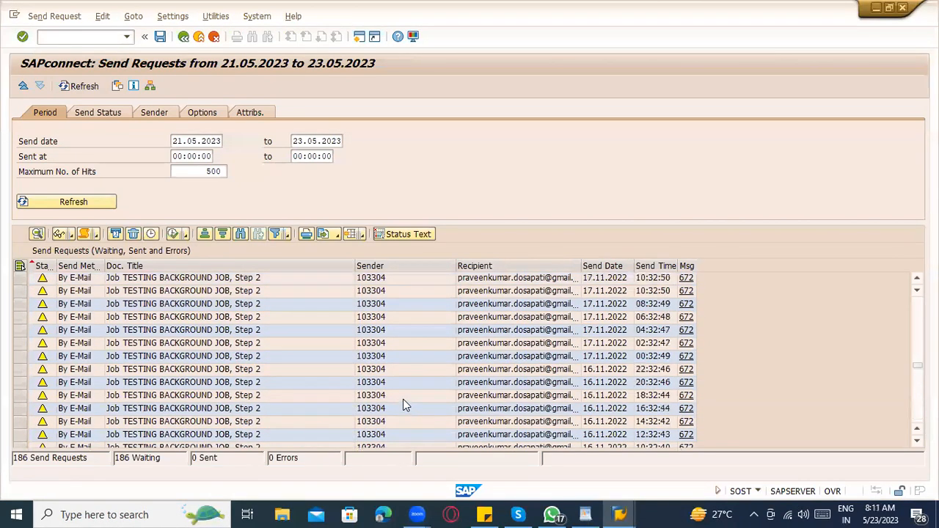
scroll(402, 396, "up", 15)
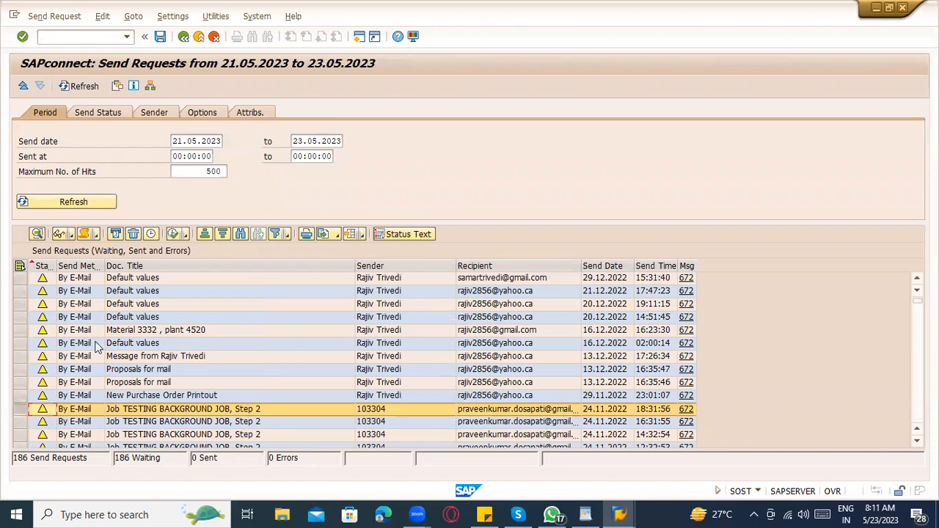
left_click(521, 283)
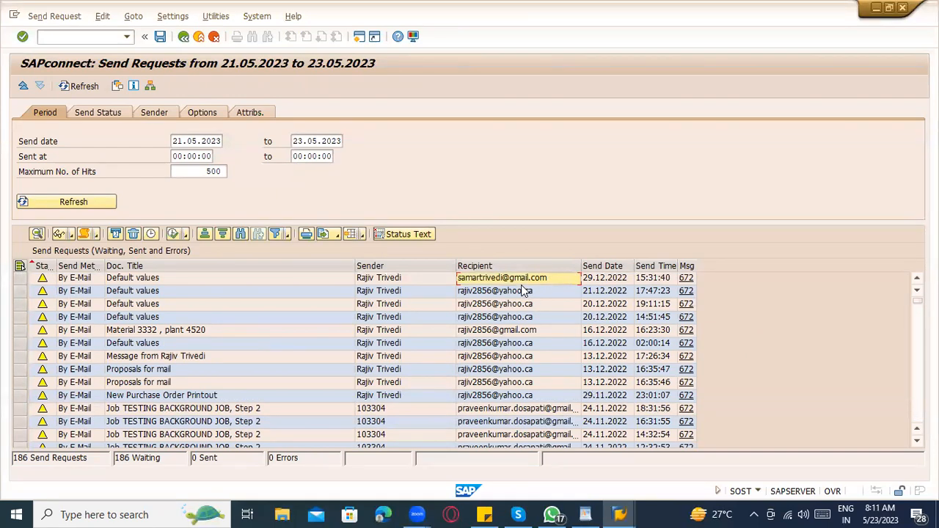
left_click(759, 493)
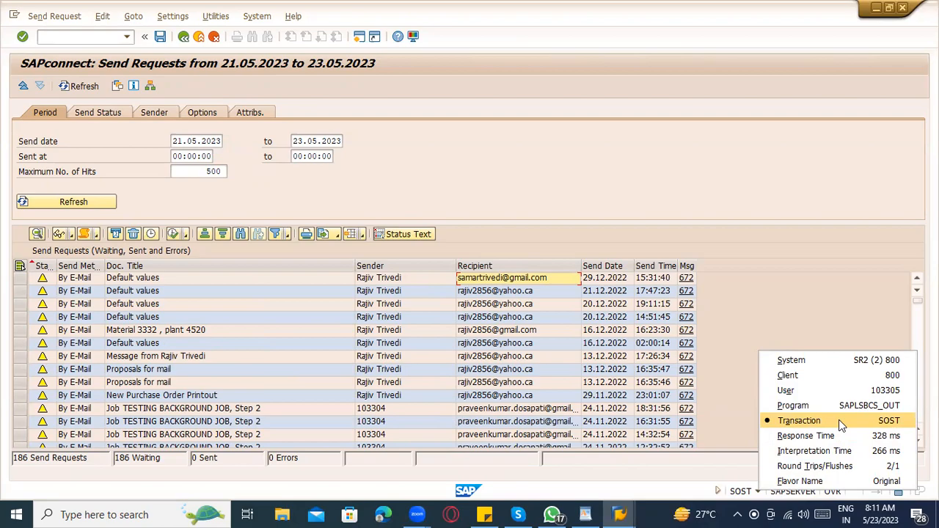
Step: Switch to the WordPad notes and add the line "SOST ----- Queue pending to out side" below the NB entry, after a blank line
left_click(585, 514)
scroll(443, 426, "down", 3)
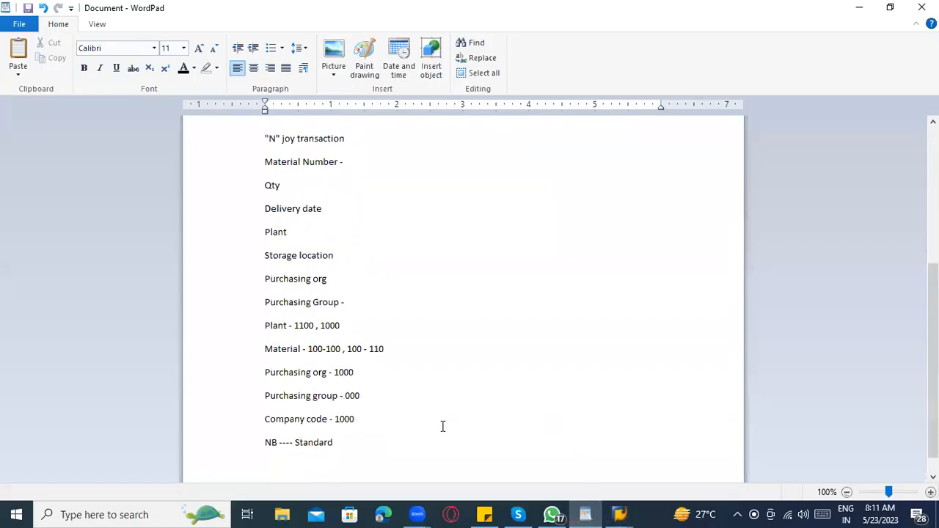
scroll(443, 427, "down", 1)
left_click(342, 443)
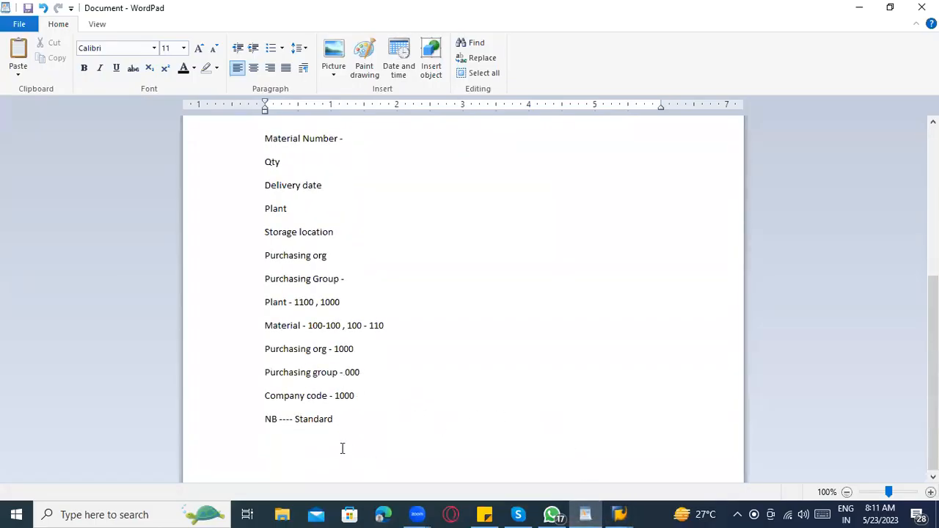
key("Return")
key("Return")
key("Return")
left_click(285, 401)
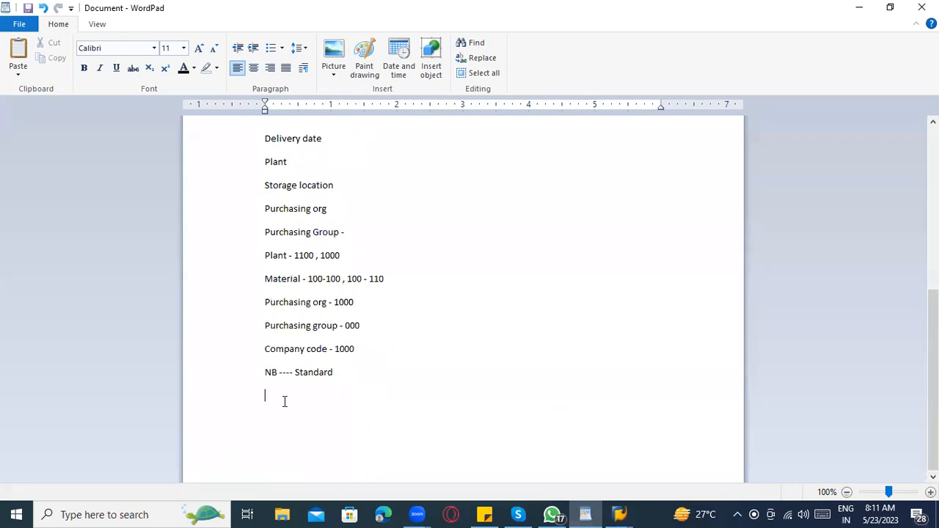
key("Return")
type("SOST ----- Queue ")
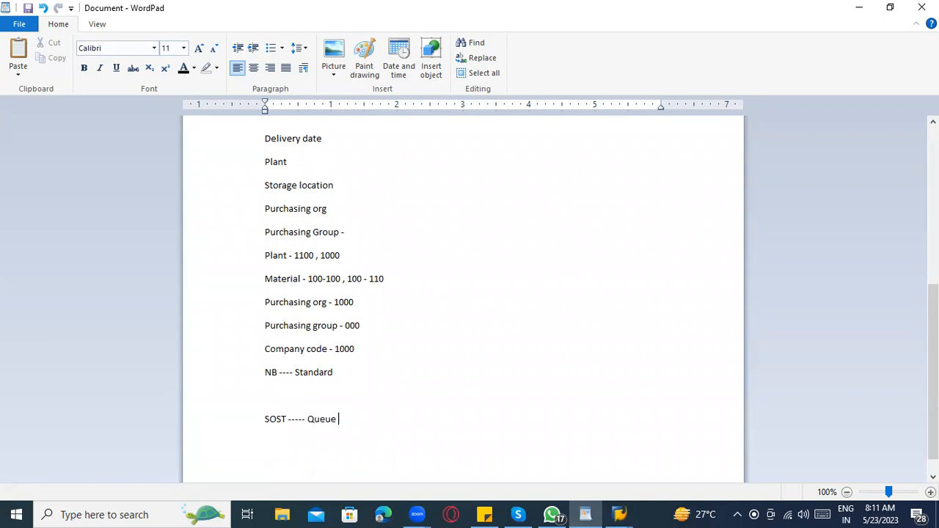
type("pending to out side")
key("Return")
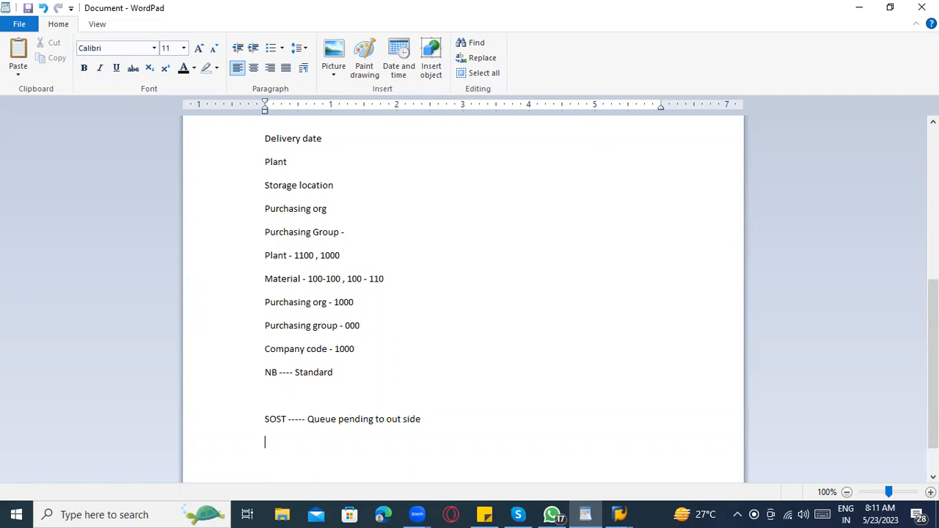
Step: Add the note line "SCOT --- Configruation from Basis team whehter external mail set up" below the SOST line
type("SCOT --- Configruation from Basis ")
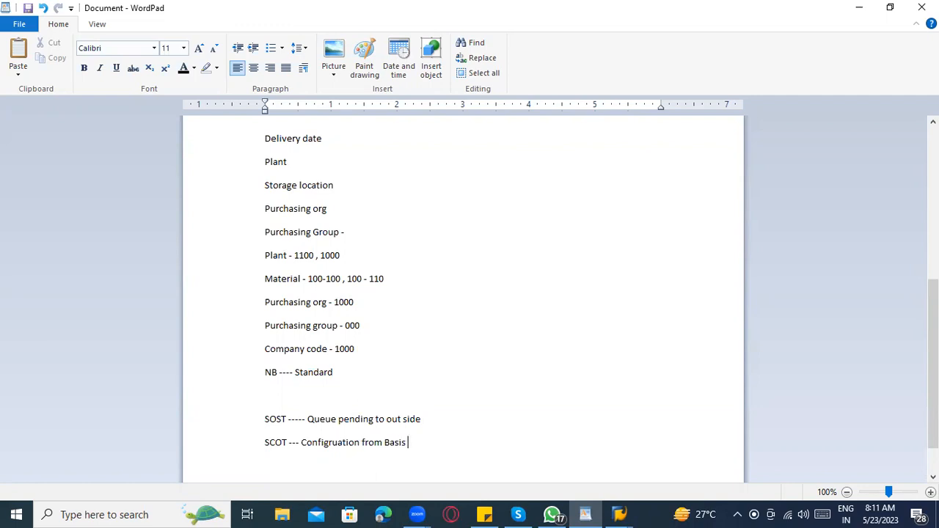
type("team whehter ")
type("real")
key("BackSpace")
key("BackSpace")
key("BackSpace")
key("BackSpace")
type("extern")
key("BackSpace")
key("BackSpace")
type("rnal mai")
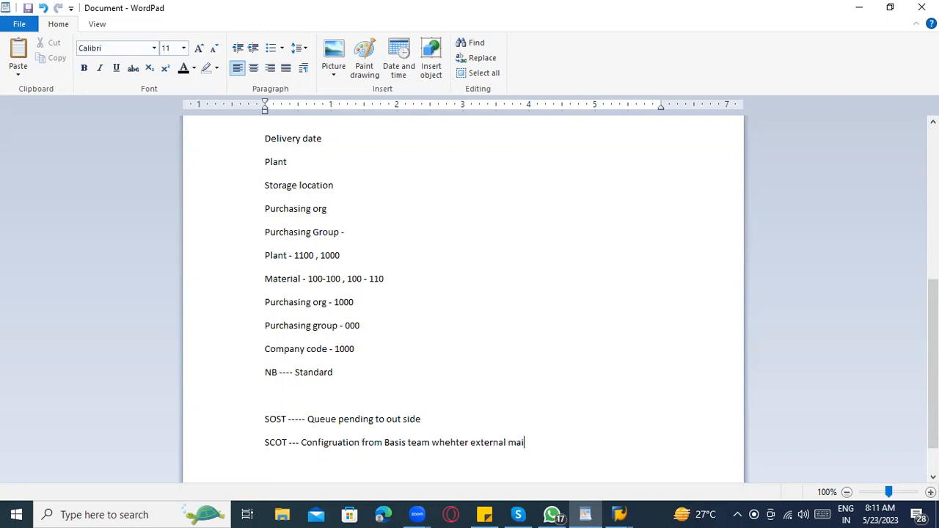
type("l set up")
key("Return")
Step: Add the note line "SBWP - User level inbox - SAP" below the SCOT line
type("SBWP - ")
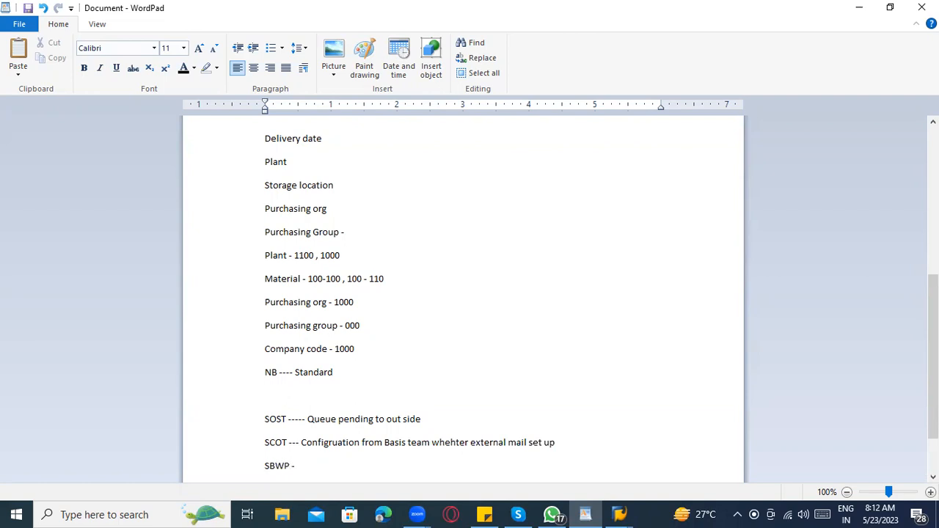
type("User level inbox - SAP")
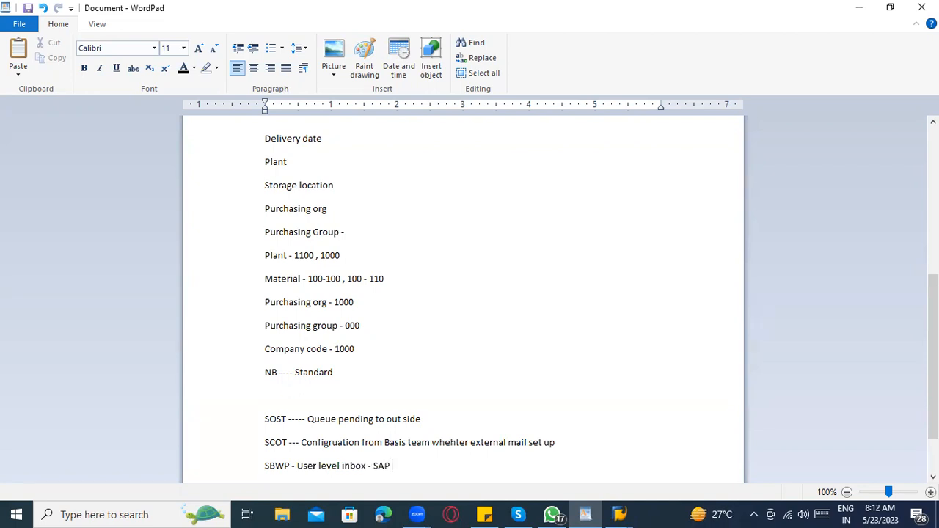
scroll(282, 400, "down", 1)
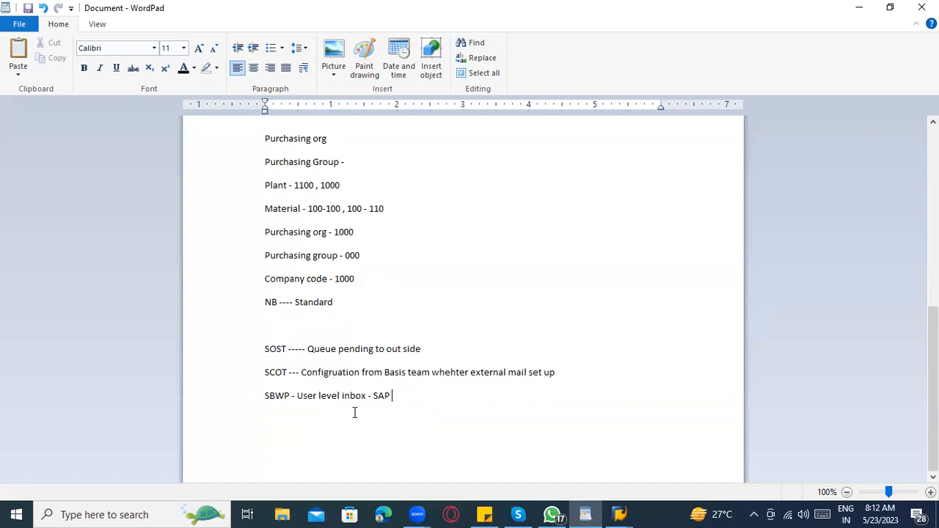
Step: Compare the notes with the SAP send requests list, highlight the SOST, SCOT and SBWP lines, and return to SAP
key("alt+Tab")
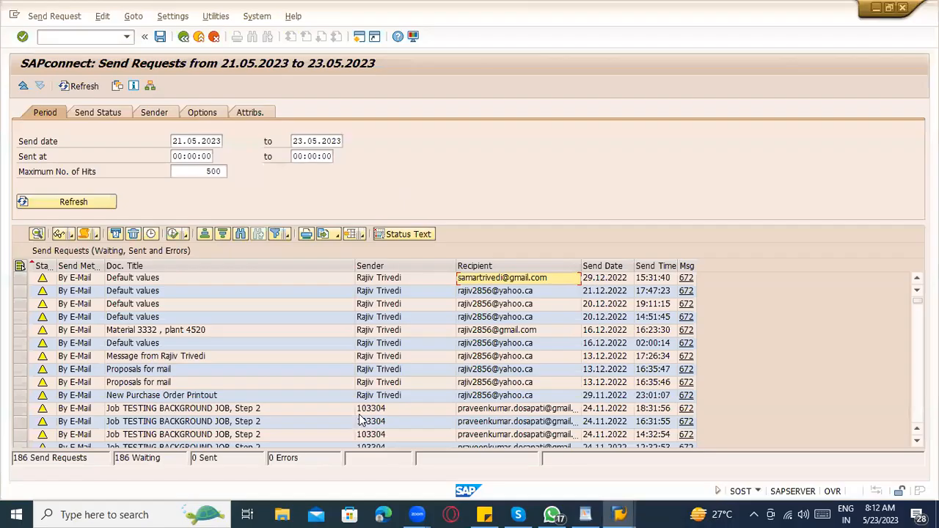
key("alt+Tab")
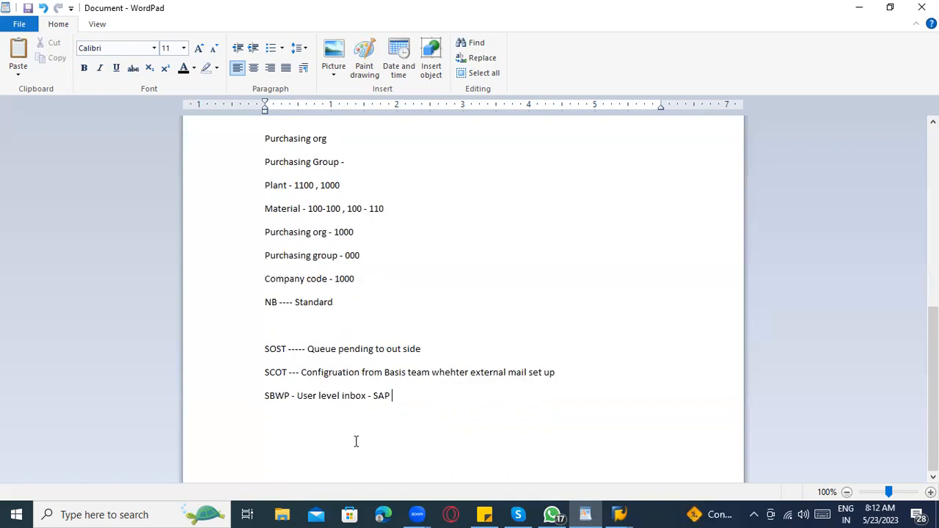
left_click_drag(393, 396, 267, 367)
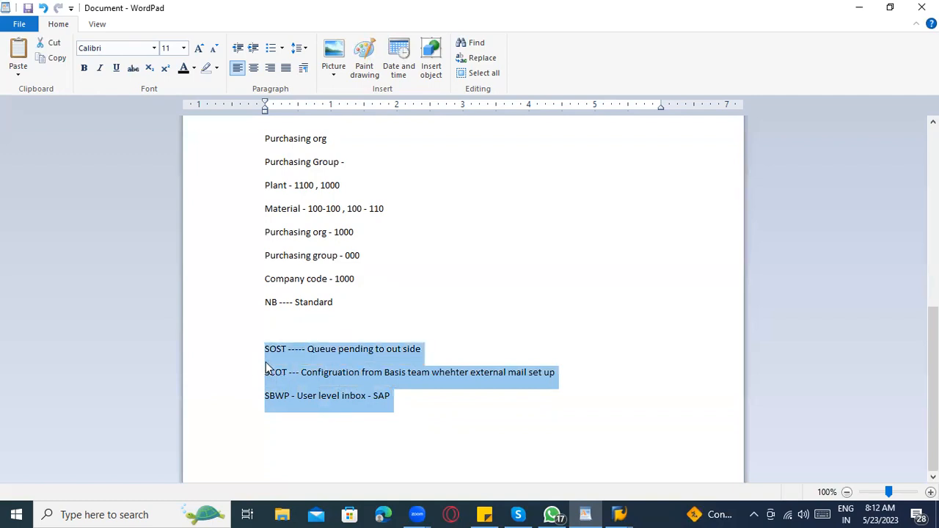
key("alt+Tab")
key("alt+Tab")
key("alt+Tab")
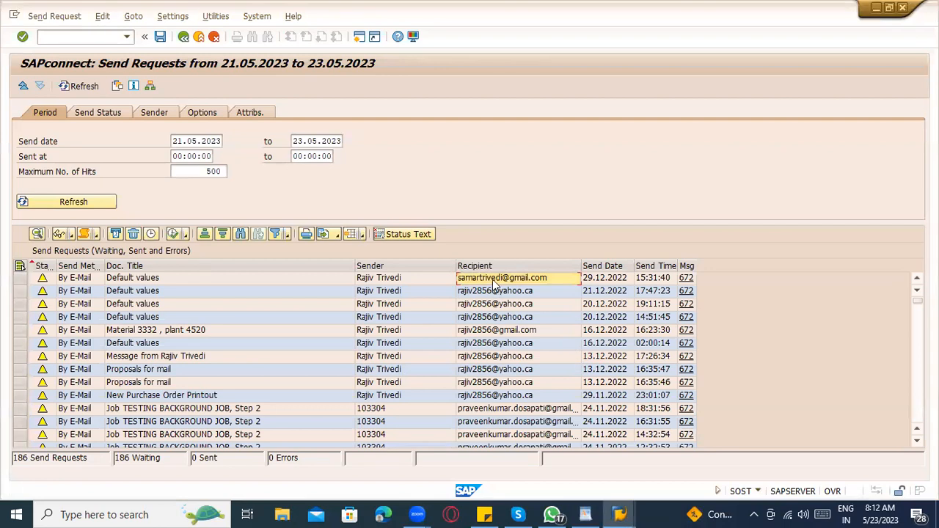
Step: Sort the send requests by recipient in ascending order and view the address details of the first request's sender
double_click(504, 268)
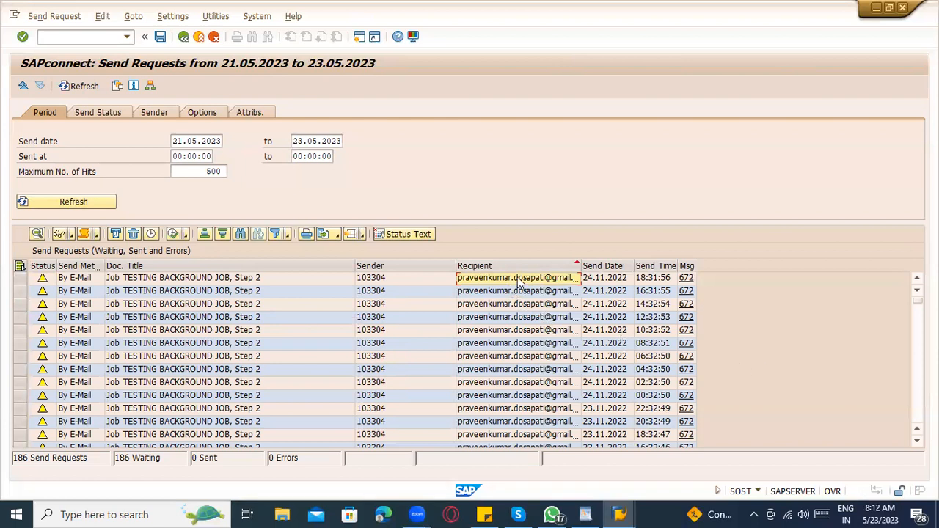
left_click(99, 37)
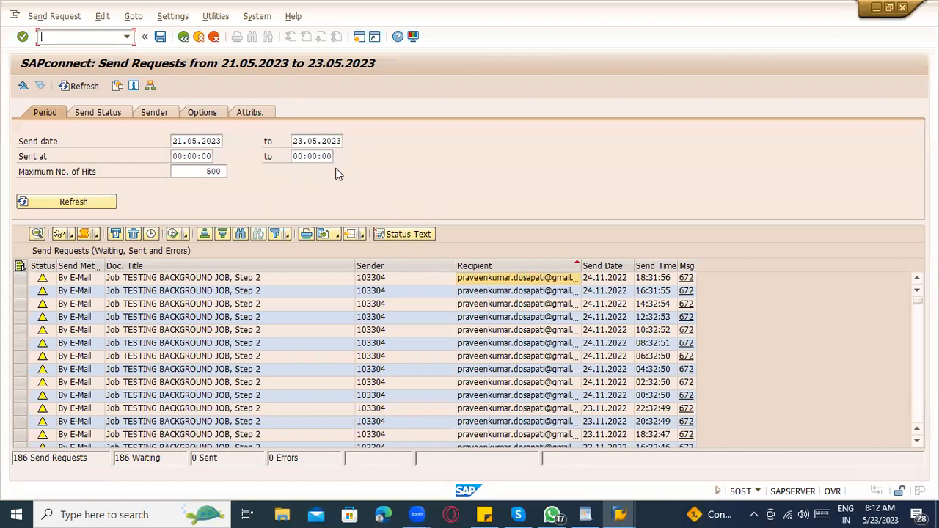
left_click(371, 280)
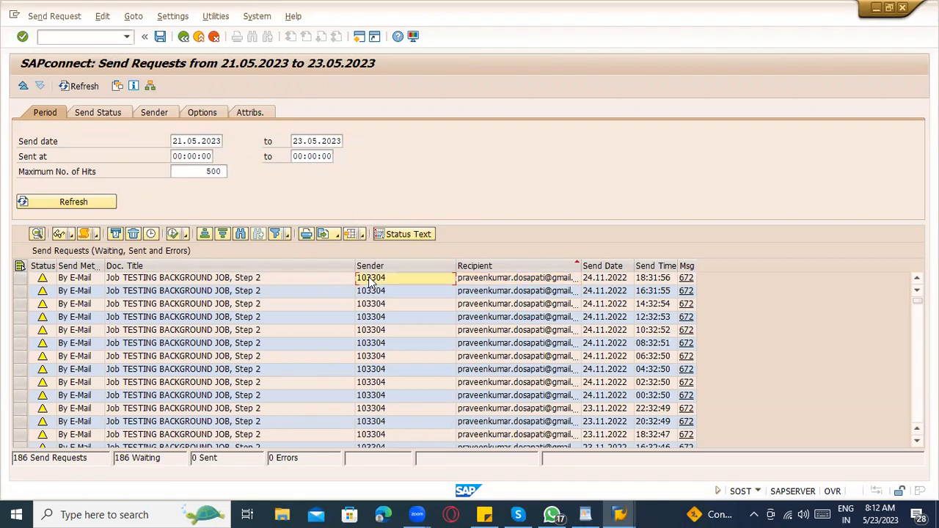
double_click(370, 280)
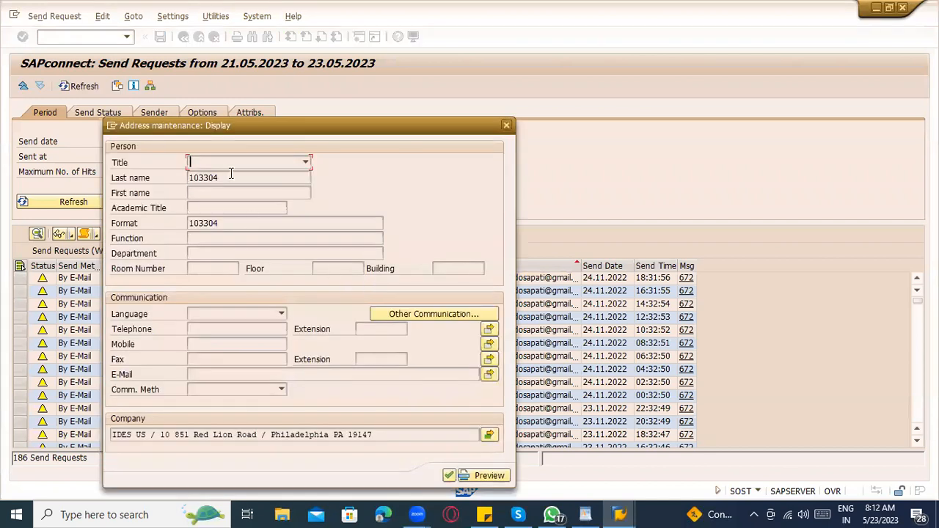
left_click(221, 374)
left_click(506, 127)
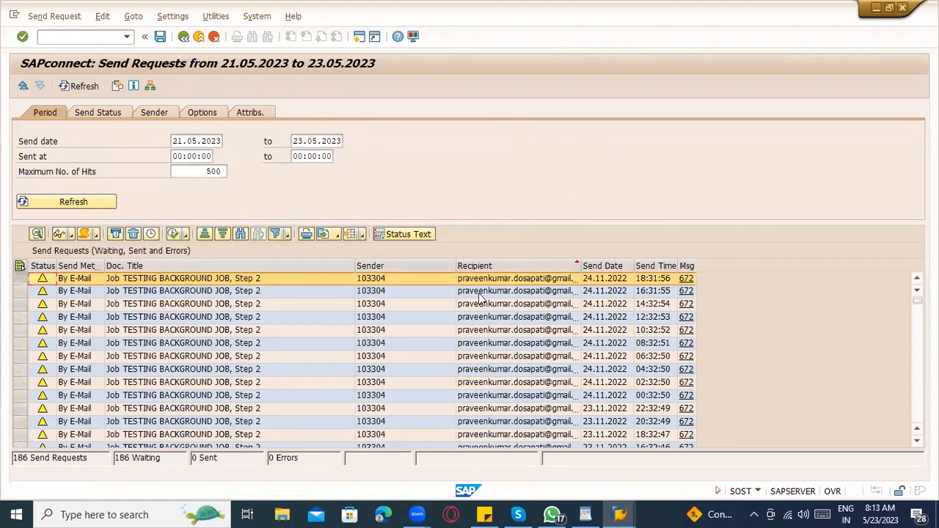
Step: Sort the send requests by recipient in descending order
left_click(525, 266)
left_click(525, 265)
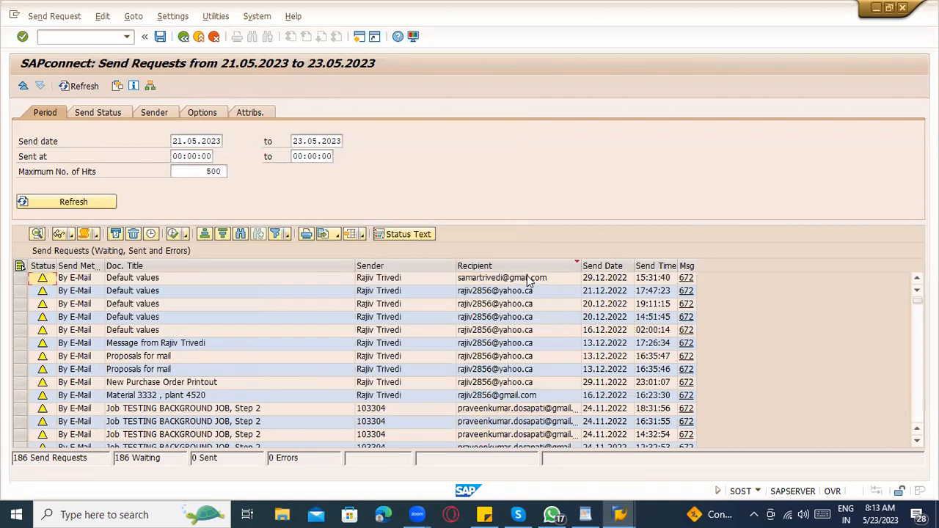
Step: Open transaction SO20 to view the office default documents, and exit to the SAP Easy Access screen
left_click(88, 38)
type("/nso20")
key("Return")
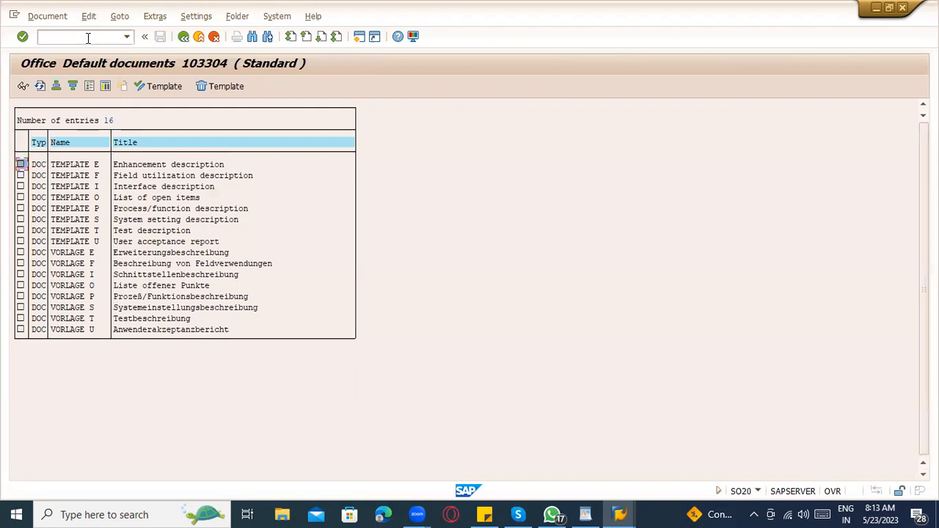
left_click(198, 36)
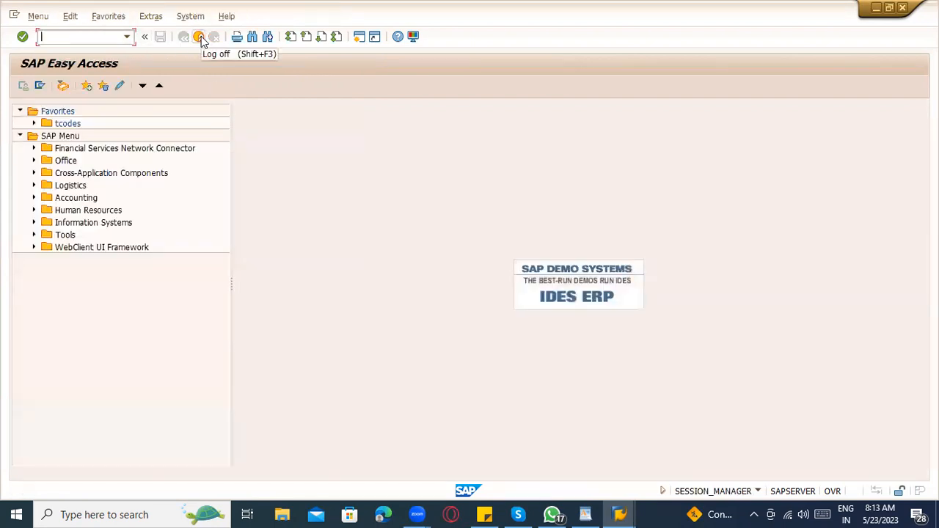